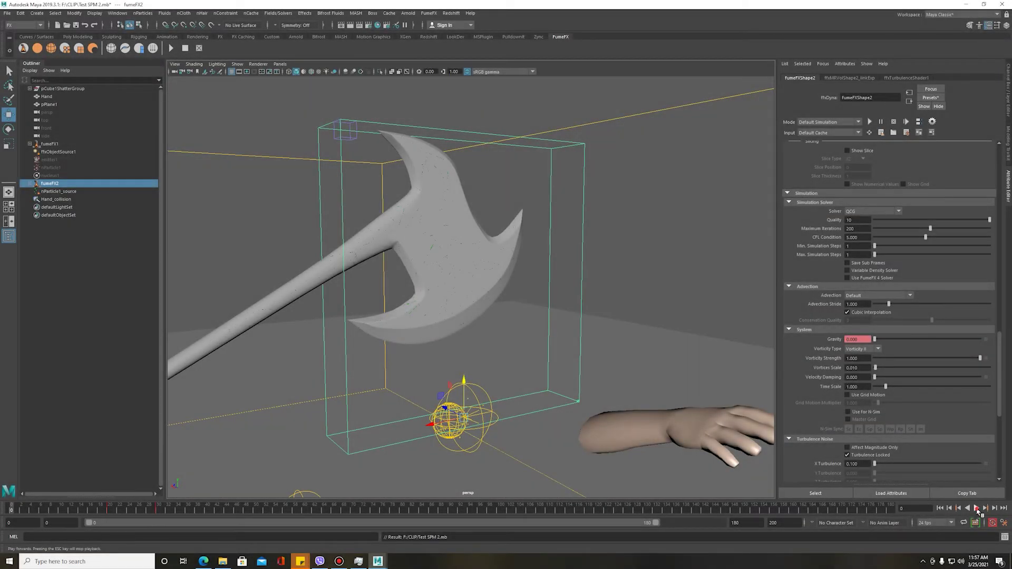
# - Play through the FumeFX smoke simulation, stop it, and select both FumeFX containers
pyautogui.click(977, 509)
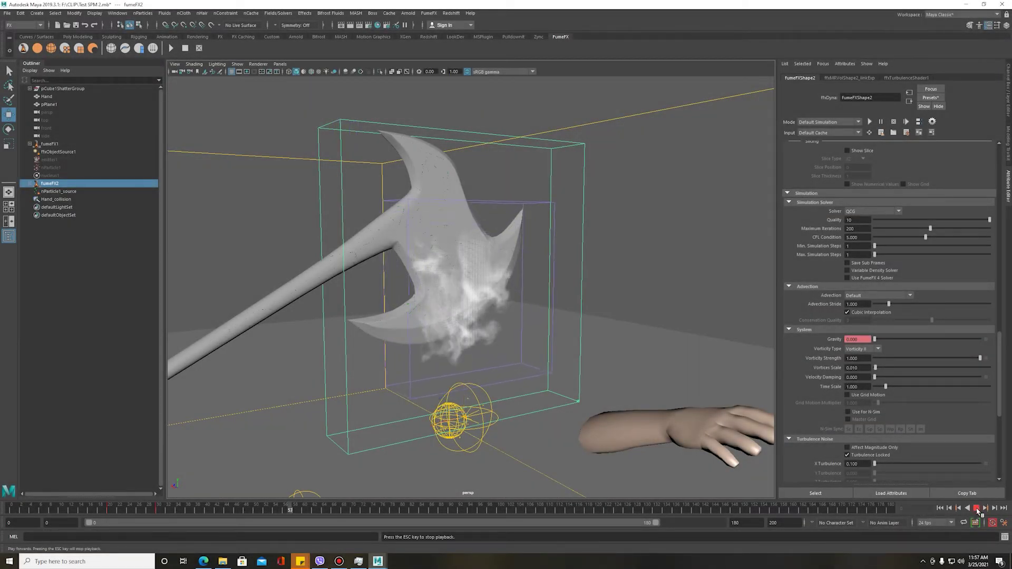
pyautogui.click(977, 509)
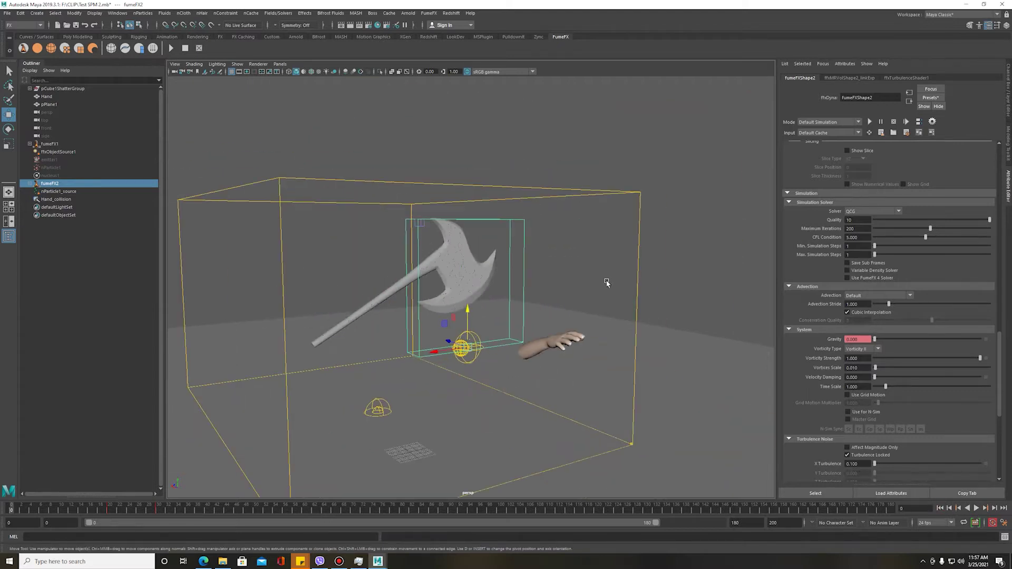
pyautogui.moveTo(563, 147); pyautogui.dragTo(604, 230)
# - Zoom in on the containers and save the scene as Test SPM 2
pyautogui.scroll(2, 536, 302)
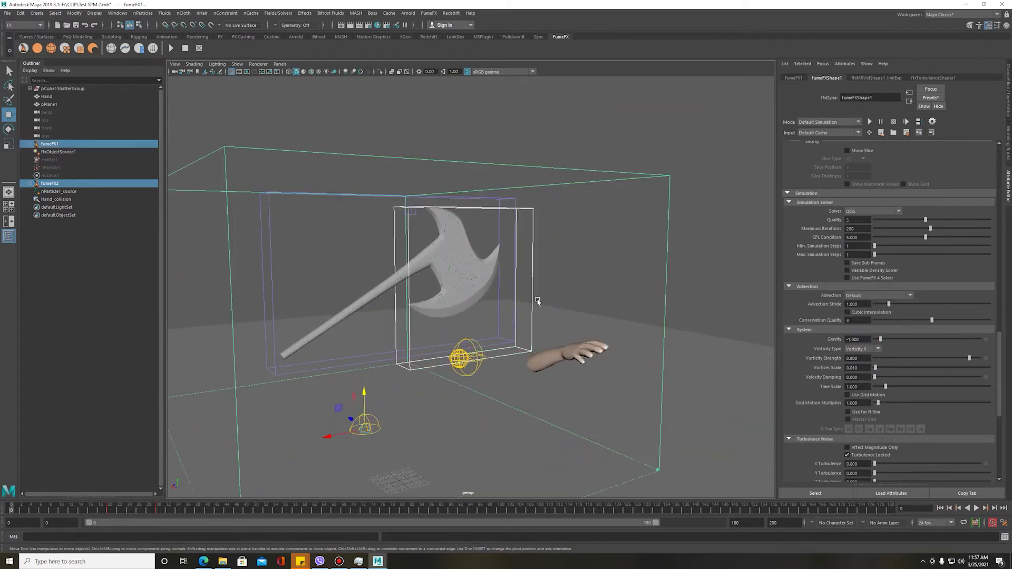
pyautogui.scroll(2, 535, 301)
pyautogui.scroll(2, 539, 307)
pyautogui.scroll(2, 558, 311)
pyautogui.hotkey('ctrl', 's')
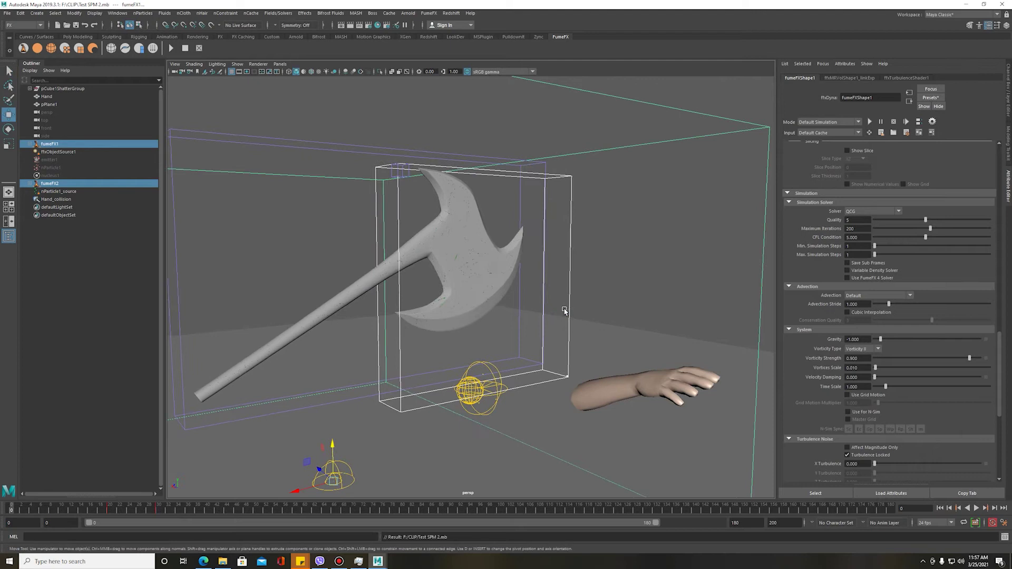
# - Play and stop the smoke sim, select only fumeFX1, and scrub to frame 64
pyautogui.click(976, 508)
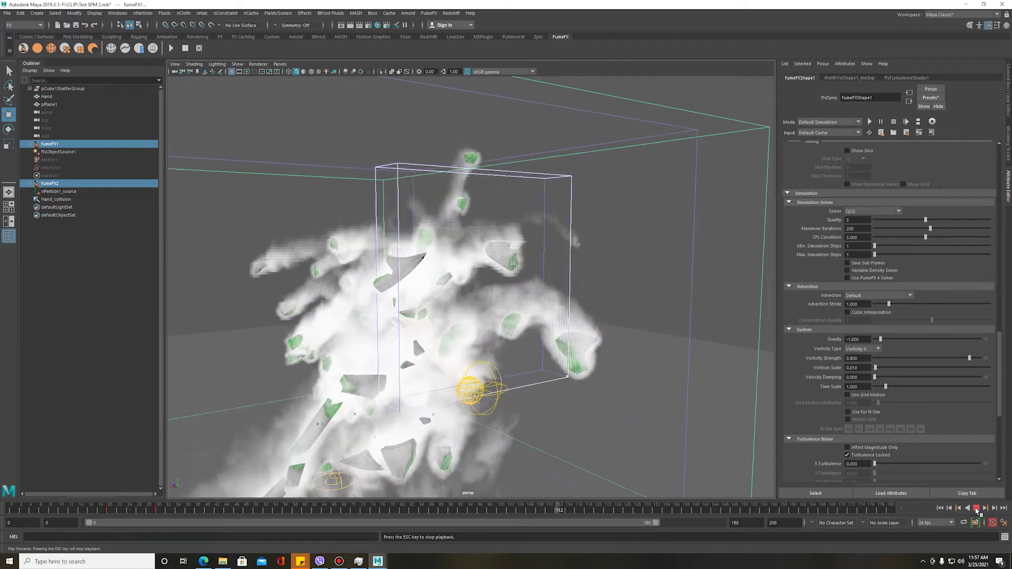
pyautogui.click(976, 508)
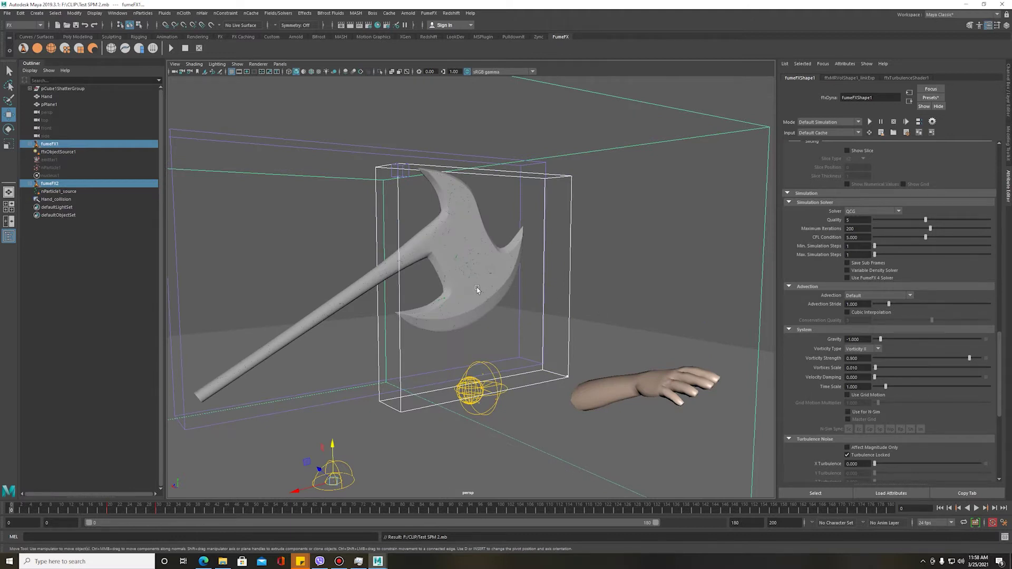
pyautogui.moveTo(620, 169); pyautogui.dragTo(564, 395)
pyautogui.moveTo(190, 508); pyautogui.dragTo(324, 518)
# - Orbit and dolly the viewport to inspect the smoke around the axe and hand
pyautogui.keyDown('alt'); pyautogui.moveTo(449, 375); pyautogui.dragTo(494, 365); pyautogui.keyUp('alt')
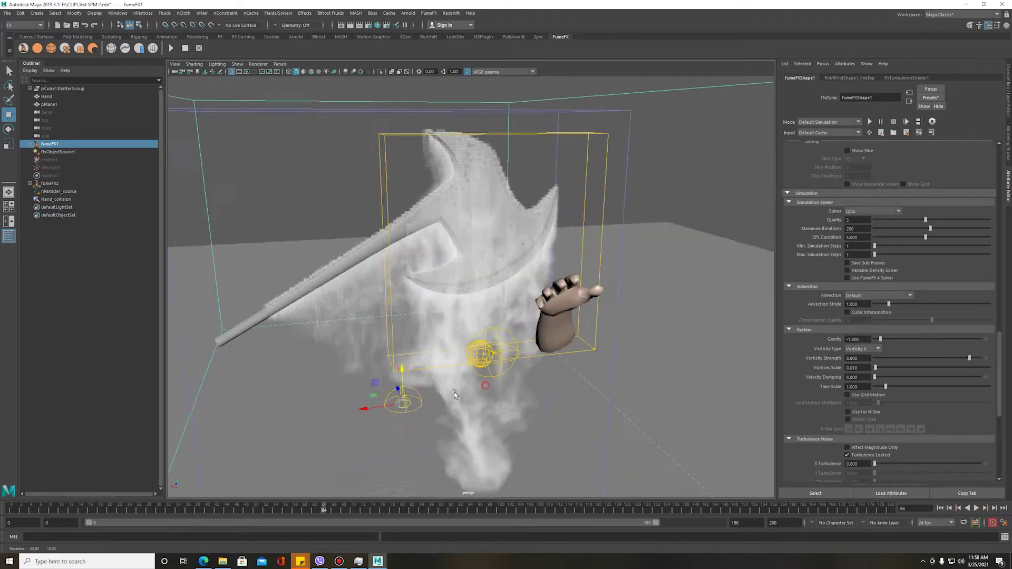
pyautogui.moveTo(494, 365)
pyautogui.keyDown('alt'); pyautogui.mouseDown(button='right')
pyautogui.moveTo(300, 361)
pyautogui.moveTo(492, 388)
pyautogui.mouseUp(button='right'); pyautogui.keyUp('alt')
pyautogui.keyDown('alt'); pyautogui.moveTo(492, 389); pyautogui.dragTo(503, 384); pyautogui.keyUp('alt')
pyautogui.keyDown('alt'); pyautogui.moveTo(503, 385); pyautogui.dragTo(516, 378, button='right'); pyautogui.keyUp('alt')
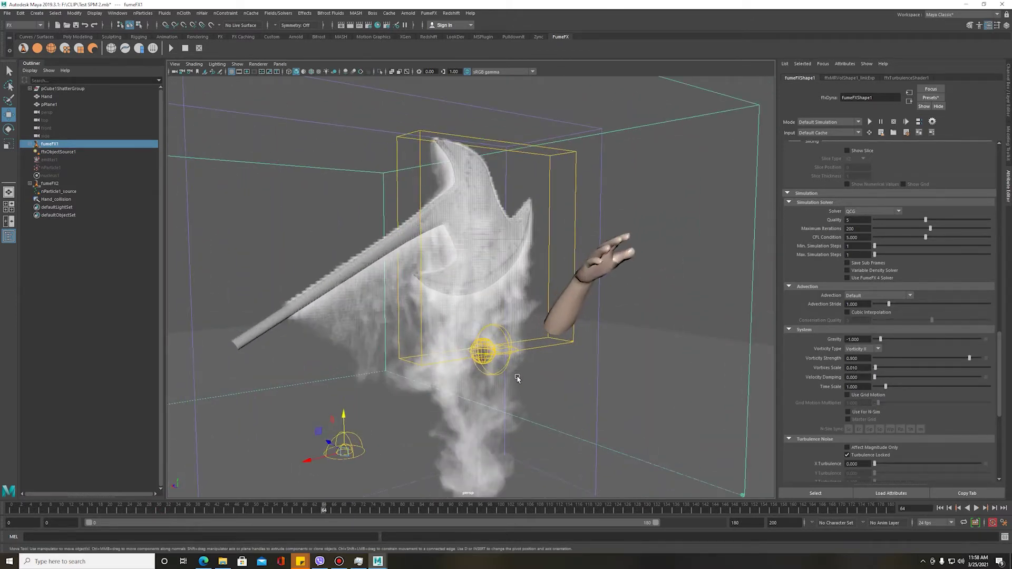
pyautogui.scroll(3, 355, 269)
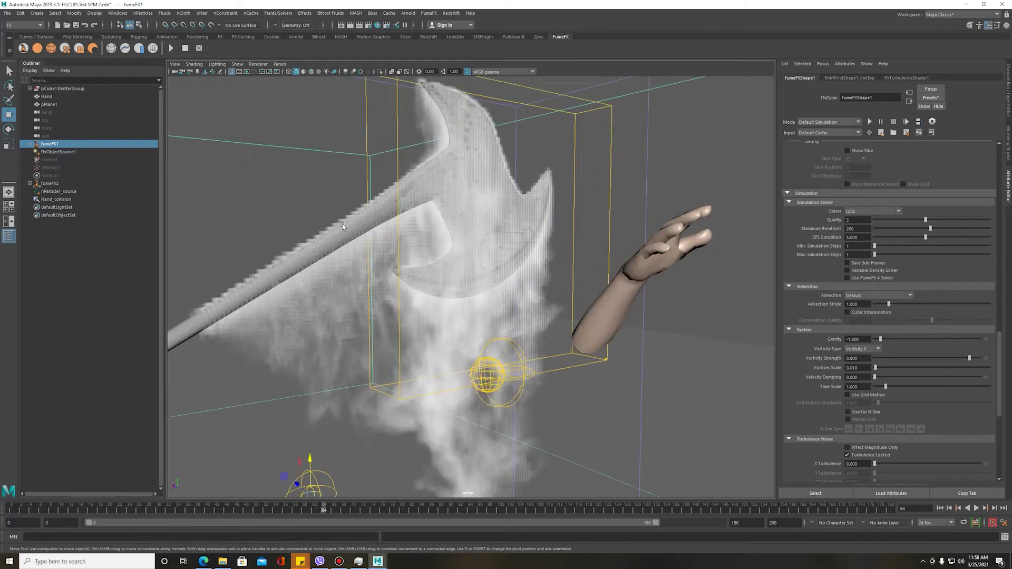
pyautogui.scroll(-4, 342, 226)
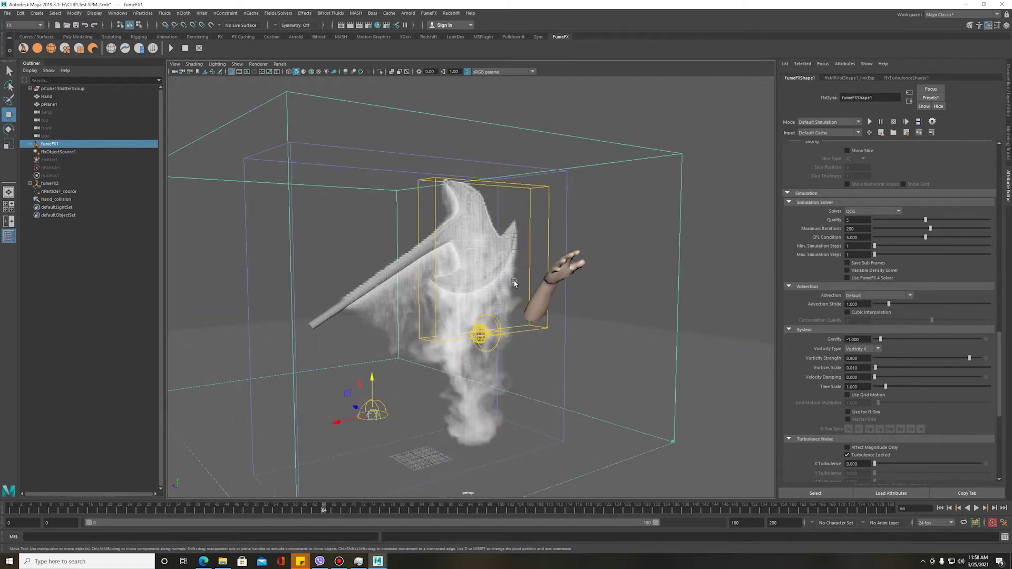
pyautogui.scroll(2, 515, 293)
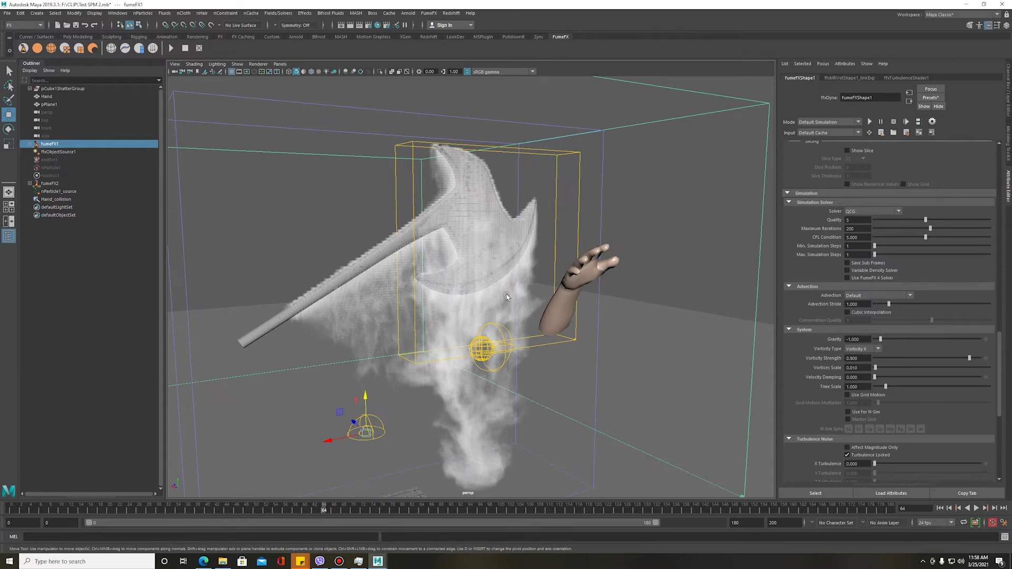
# - Set fumeFX1 grid Spacing to 0.700 and view the resimulated smoke at frame 92
pyautogui.moveTo(1000, 348); pyautogui.dragTo(864, 181)
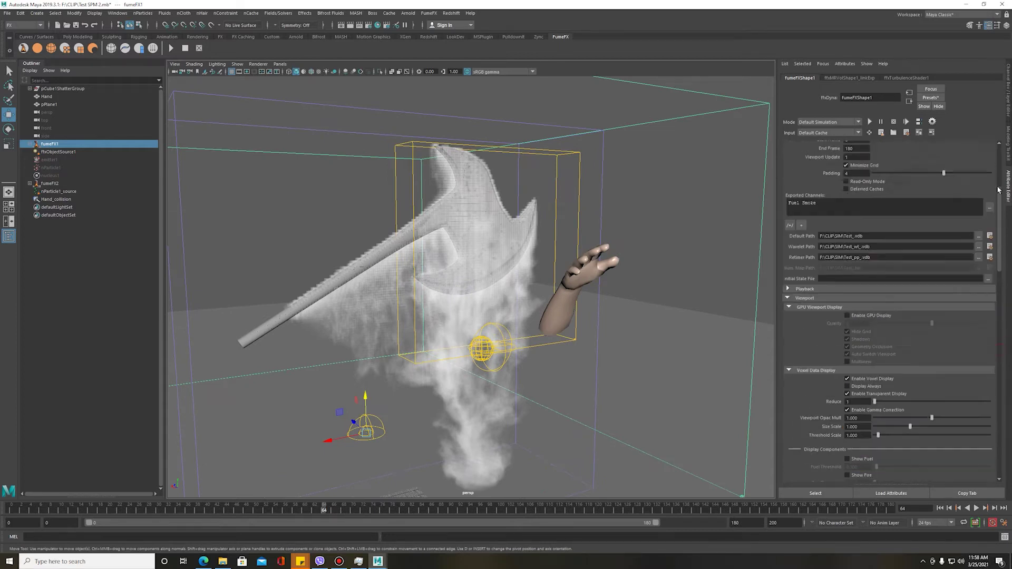
pyautogui.click(860, 156)
pyautogui.write('0.2')
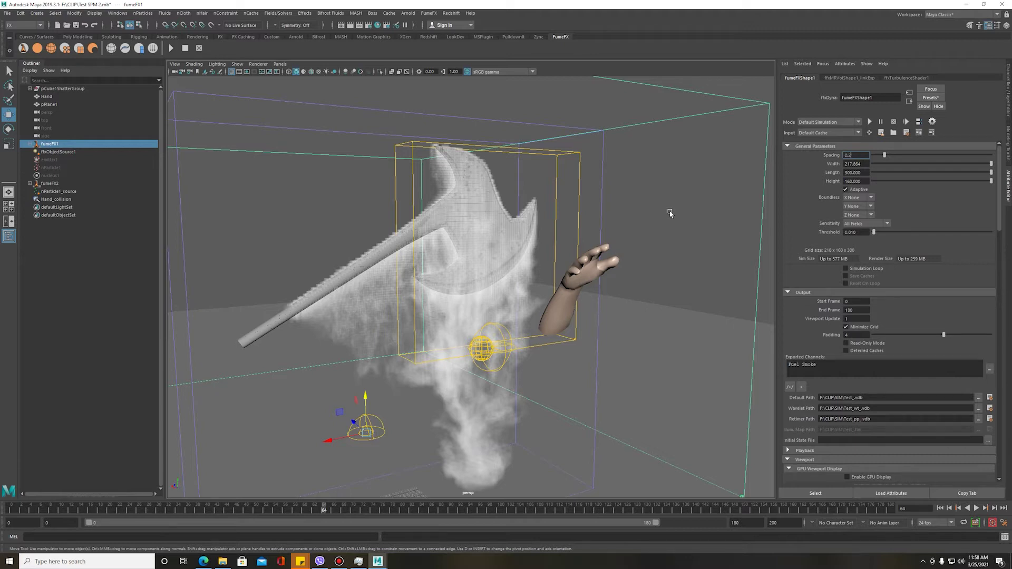
pyautogui.press('Return')
pyautogui.press('Return')
pyautogui.moveTo(620, 256)
pyautogui.keyDown('alt'); pyautogui.mouseDown()
pyautogui.moveTo(459, 311)
pyautogui.moveTo(893, 160)
pyautogui.mouseUp(); pyautogui.keyUp('alt')
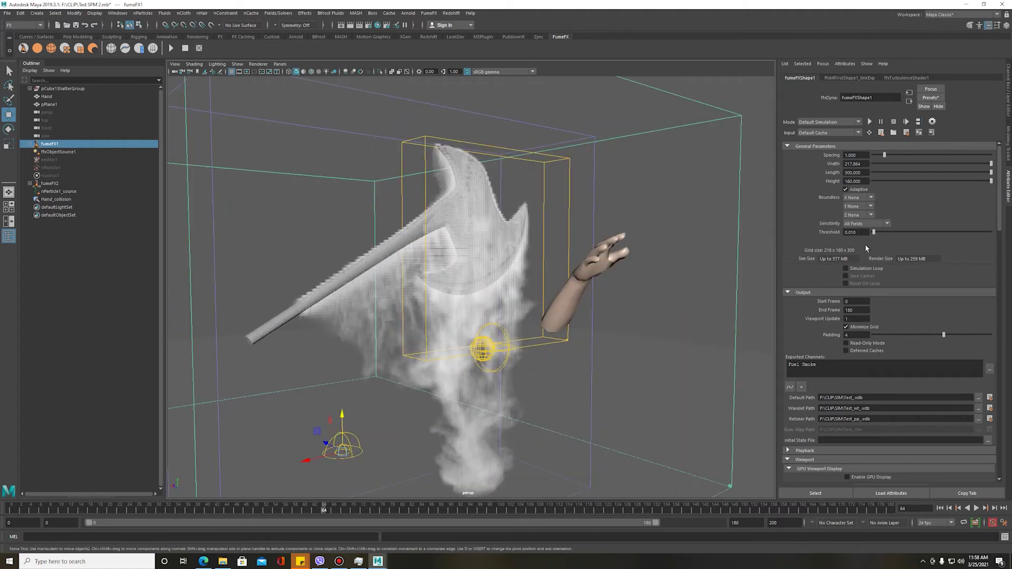
pyautogui.moveTo(426, 515)
pyautogui.mouseDown()
pyautogui.moveTo(293, 513)
pyautogui.moveTo(459, 521)
pyautogui.mouseUp()
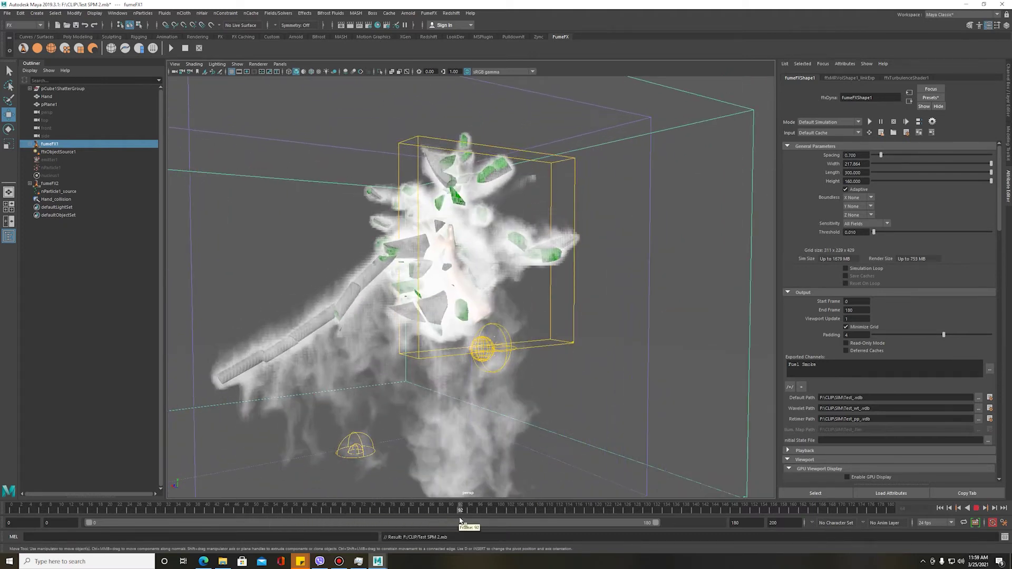
# - Check the Input and Mode options and enter a grid Spacing of 0.8 for fumeFX1
pyautogui.click(824, 134)
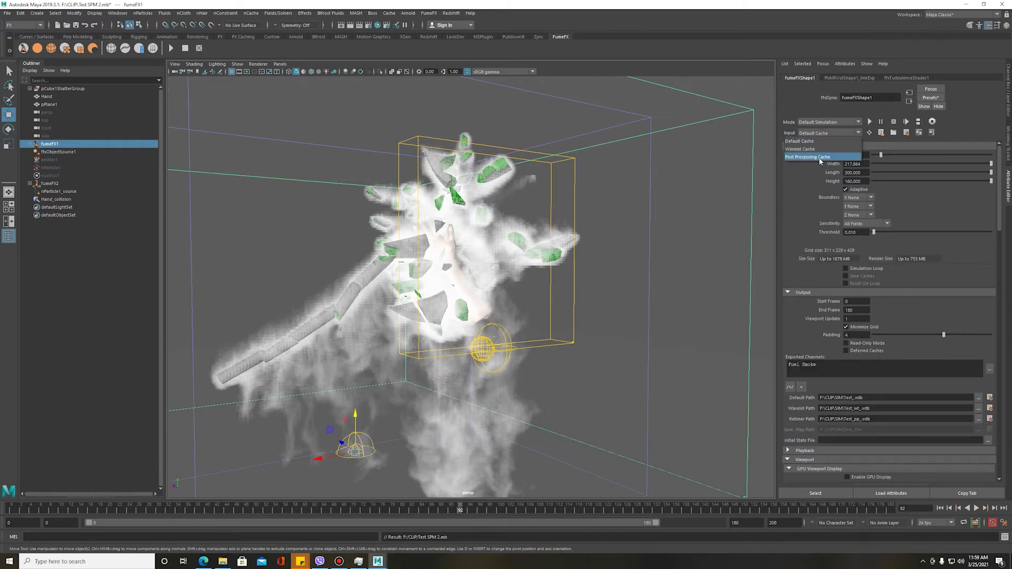
pyautogui.click(818, 122)
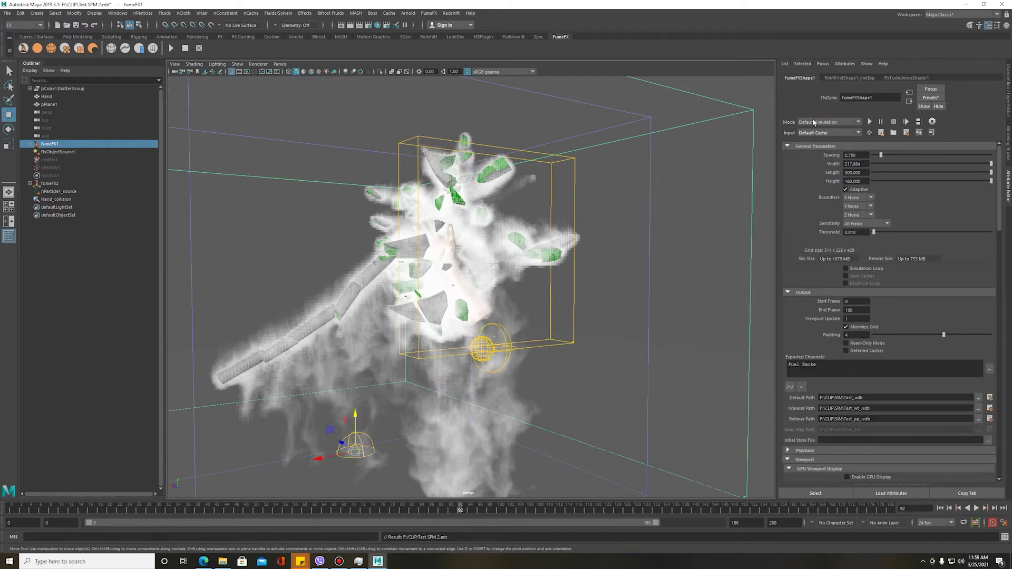
pyautogui.click(803, 131)
pyautogui.click(860, 155)
pyautogui.write('0.800')
pyautogui.keyDown('alt'); pyautogui.moveTo(493, 302); pyautogui.dragTo(461, 318); pyautogui.keyUp('alt')
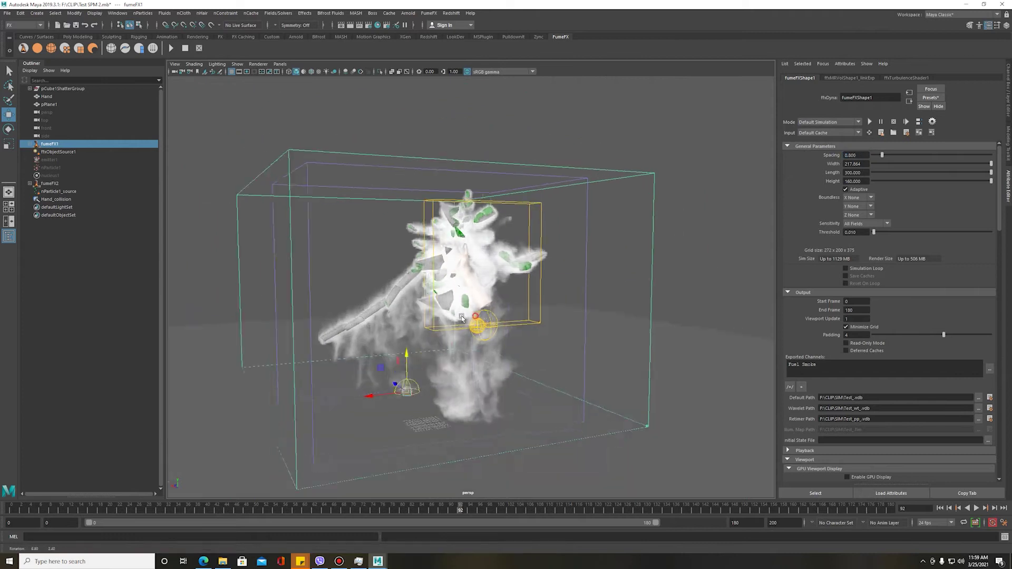
pyautogui.keyDown('alt'); pyautogui.moveTo(462, 317); pyautogui.dragTo(507, 361, button='right'); pyautogui.keyUp('alt')
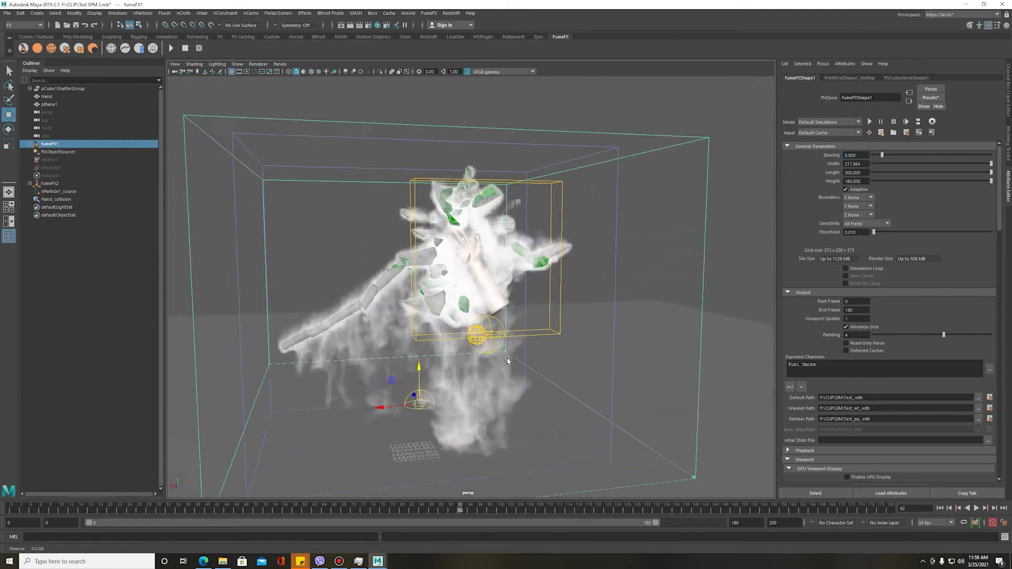
# - Keep the default simulation Mode and confirm Spacing 0.800, giving a 272 × 200 × 375 grid
pyautogui.click(827, 124)
pyautogui.click(826, 124)
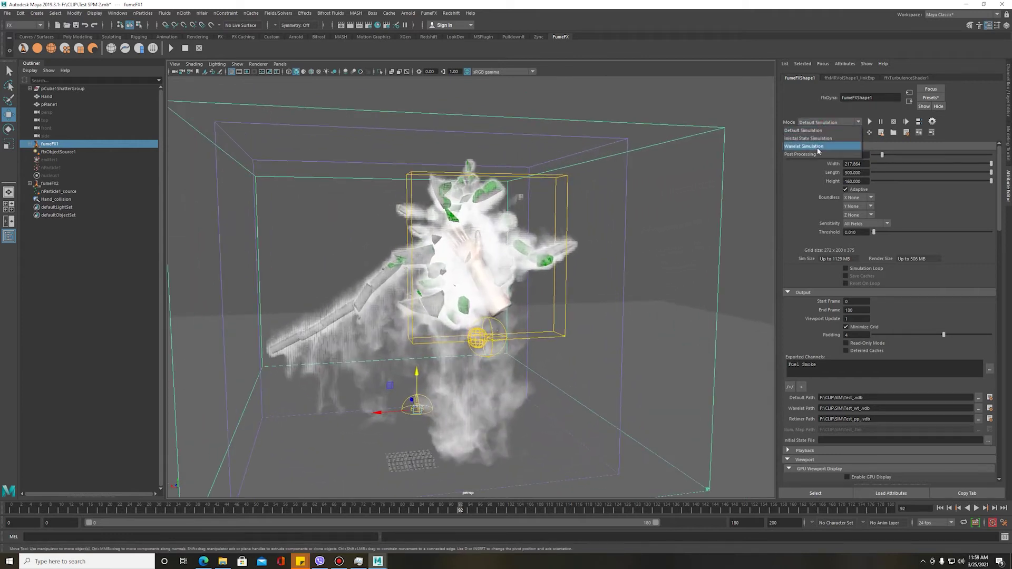
pyautogui.click(809, 101)
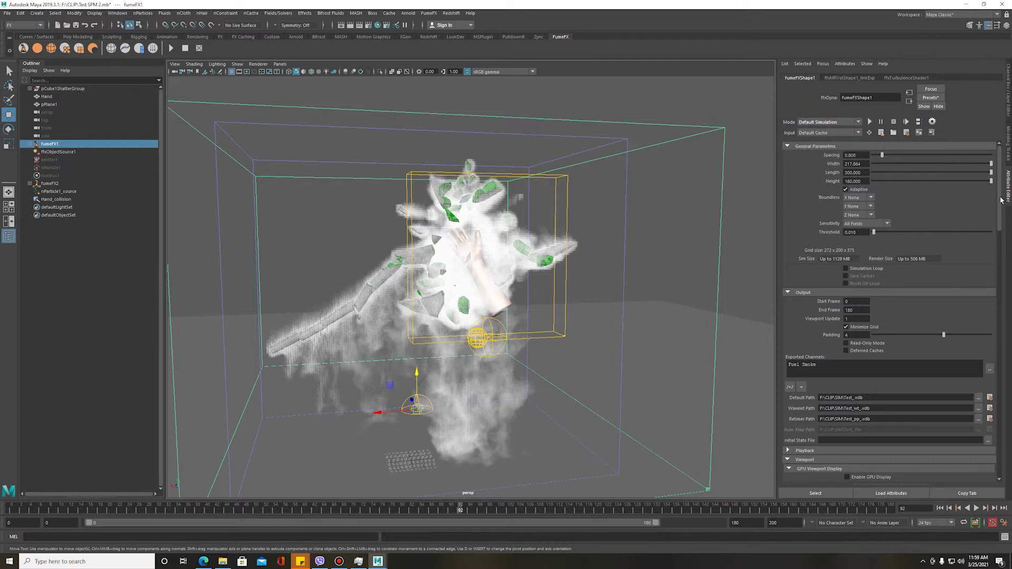
pyautogui.moveTo(1001, 199); pyautogui.dragTo(964, 166)
pyautogui.click(862, 155)
pyautogui.moveTo(1000, 207); pyautogui.dragTo(996, 457)
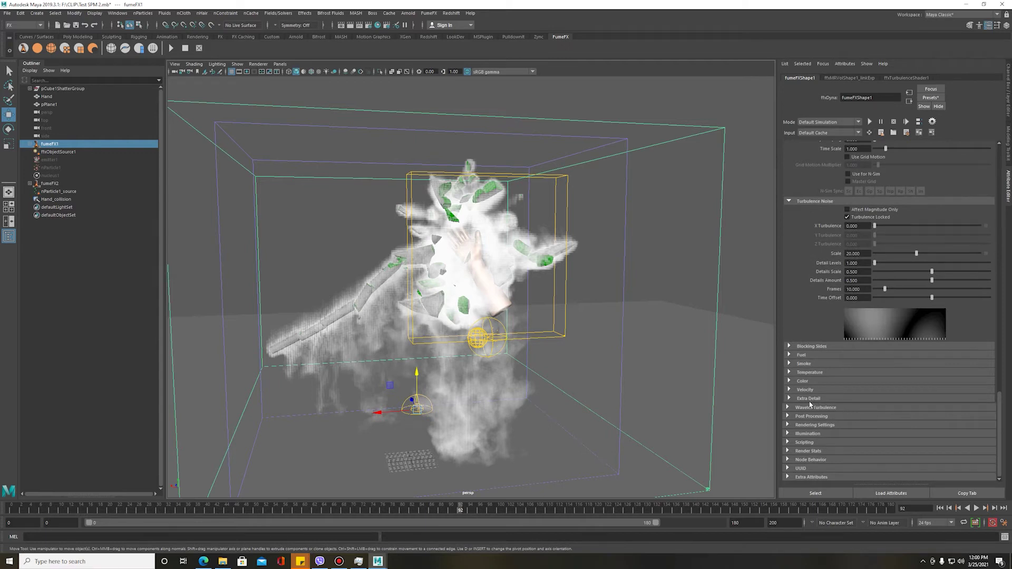
# - Expand Extra Detail and set its Mode to Wavelet Turbulence
pyautogui.click(806, 398)
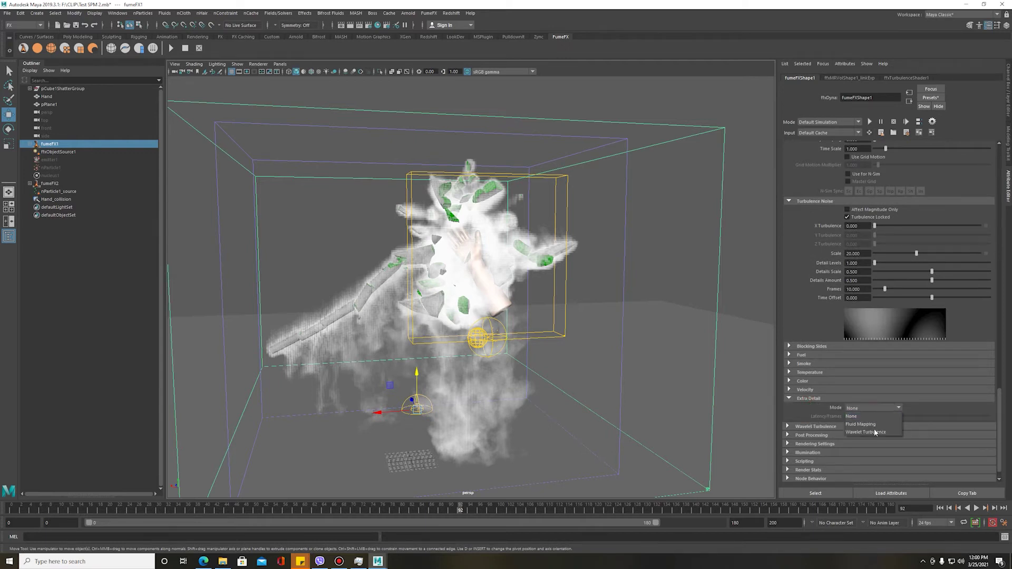
pyautogui.click(860, 432)
pyautogui.moveTo(1001, 445); pyautogui.dragTo(1010, 176)
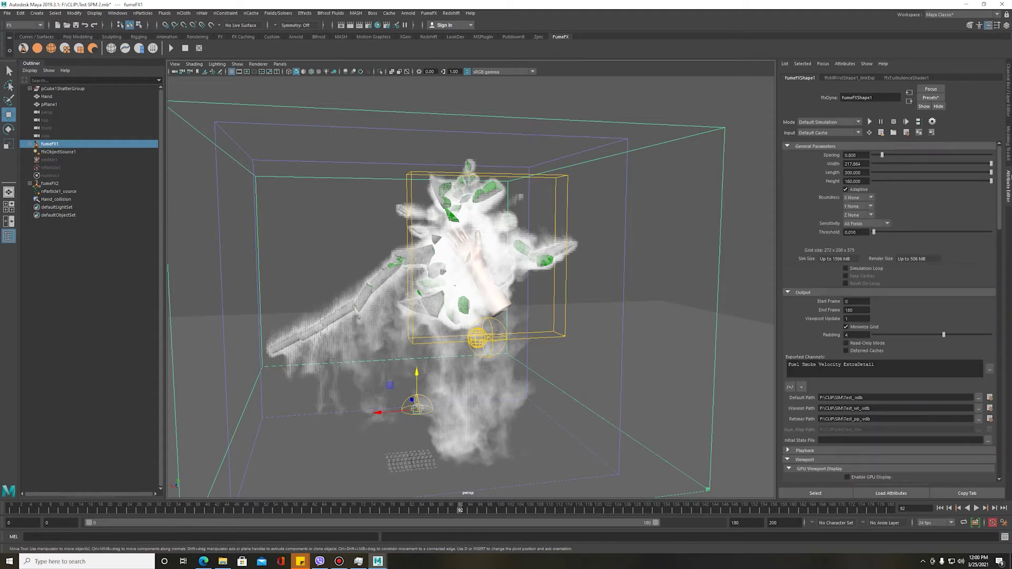
# - Switch the simulation Mode to Wavelet Simulation, reframe the container, and save the scene
pyautogui.moveTo(854, 156); pyautogui.dragTo(790, 154)
pyautogui.click(835, 123)
pyautogui.click(808, 98)
pyautogui.press('f')
pyautogui.hotkey('ctrl', 's')
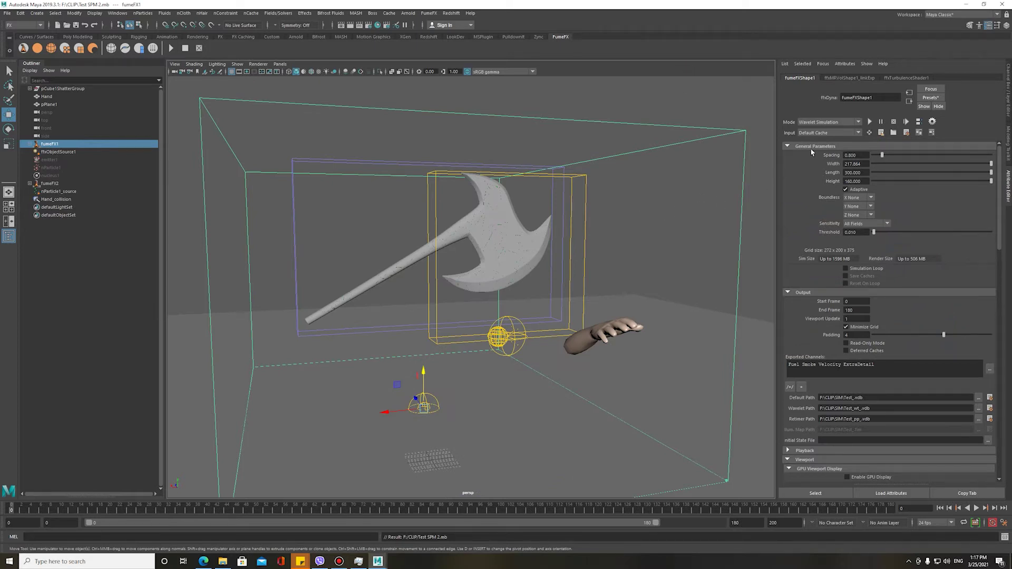
# - Set Input to Wavelet Cache on both fumeFX1 and fumeFX2 and select both containers
pyautogui.click(818, 135)
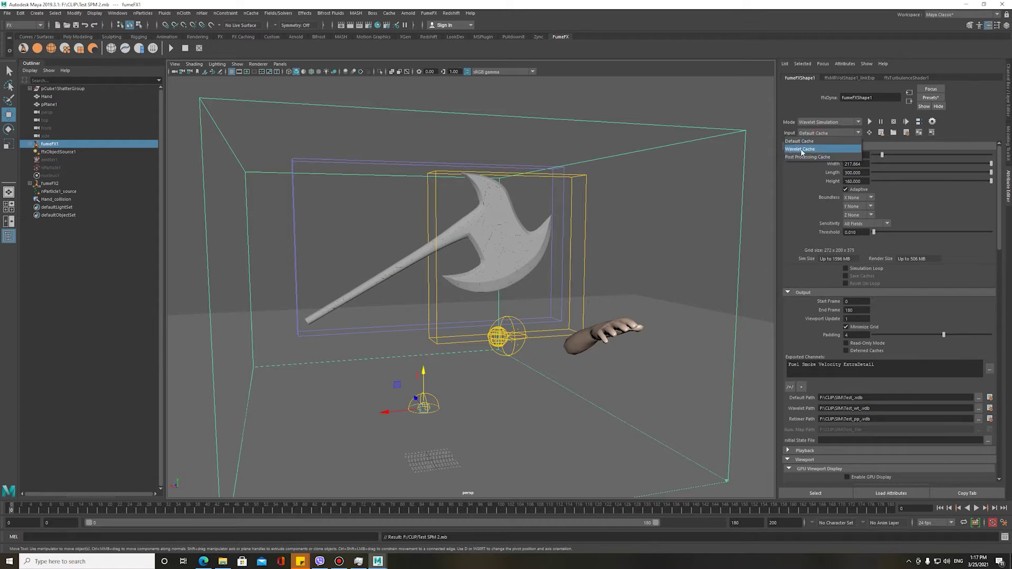
pyautogui.click(801, 150)
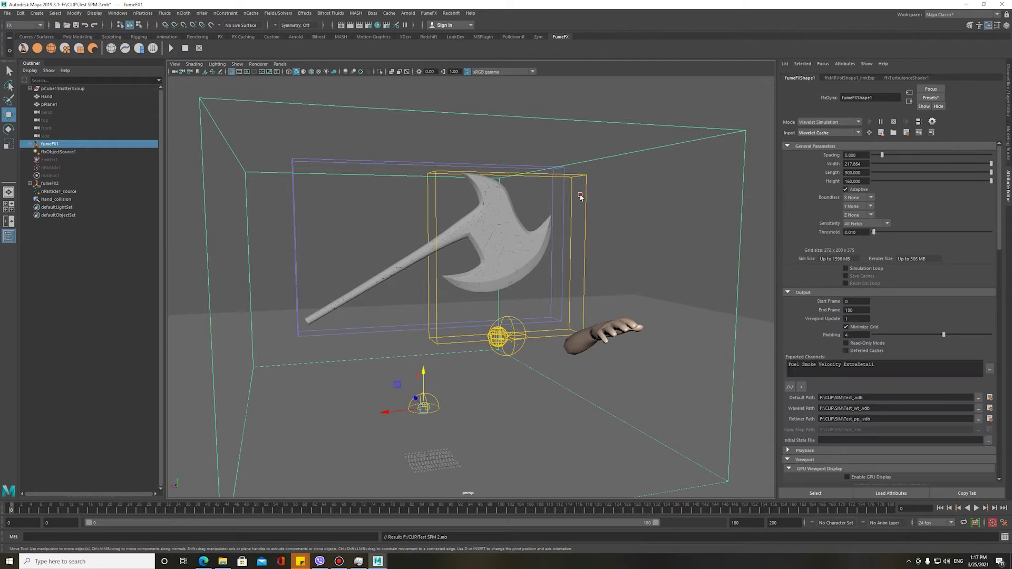
pyautogui.click(581, 196)
pyautogui.click(816, 134)
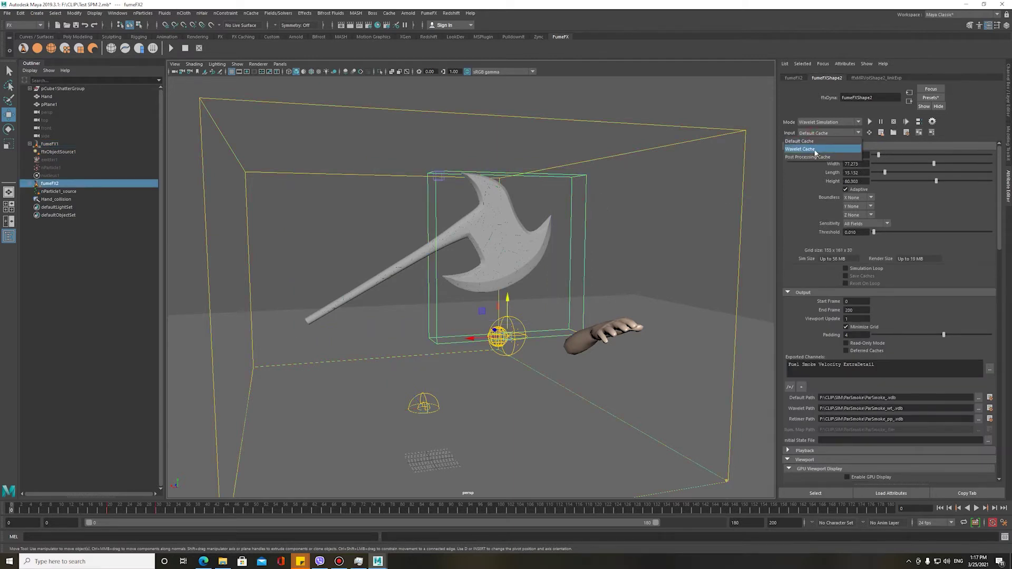
pyautogui.click(815, 150)
pyautogui.keyDown('shift'); pyautogui.click(593, 209); pyautogui.keyUp('shift')
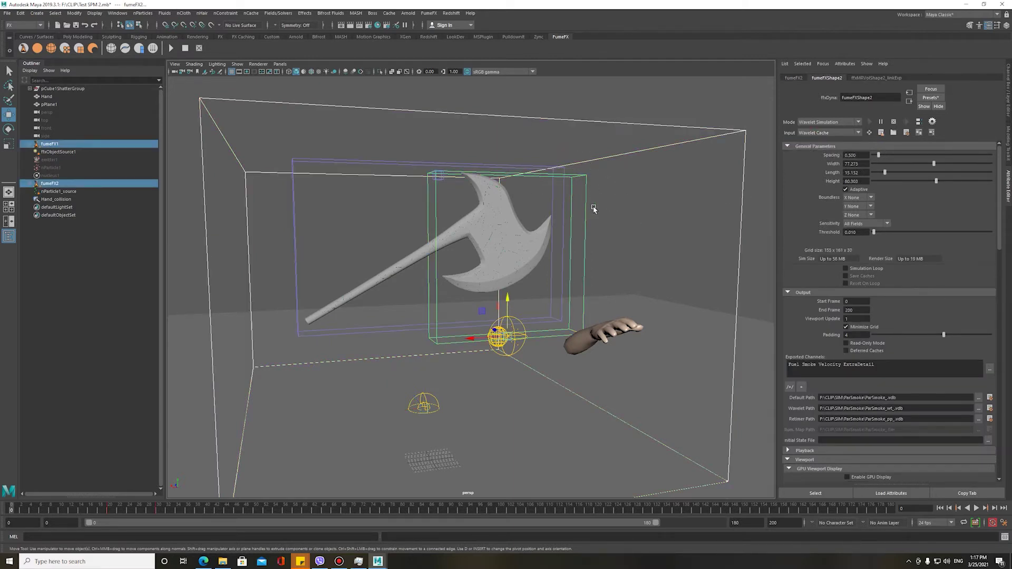
# - Save the scene and start a Playblast from the time slider menu
pyautogui.hotkey('ctrl', 's')
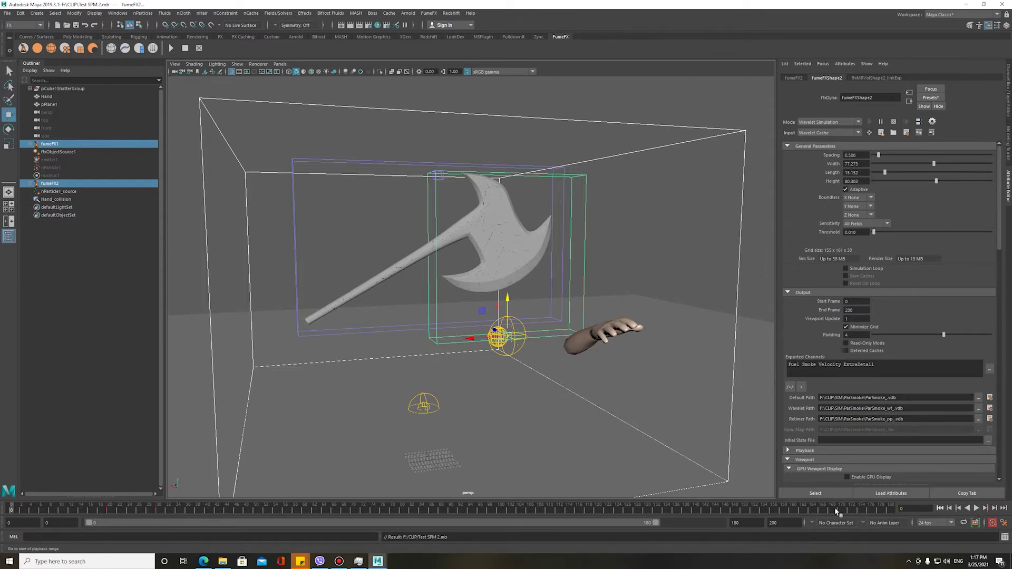
pyautogui.rightClick(743, 515)
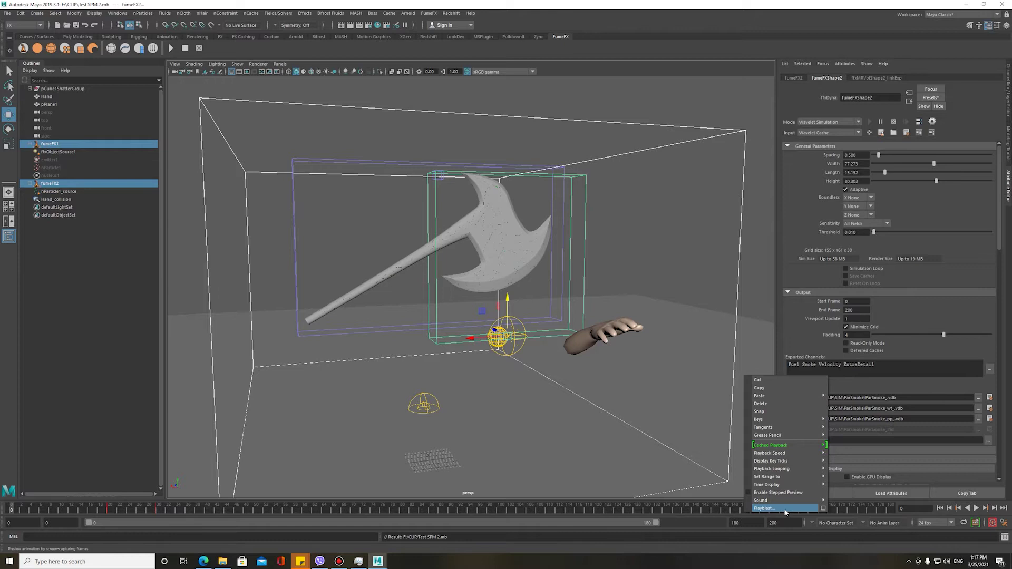
pyautogui.click(783, 508)
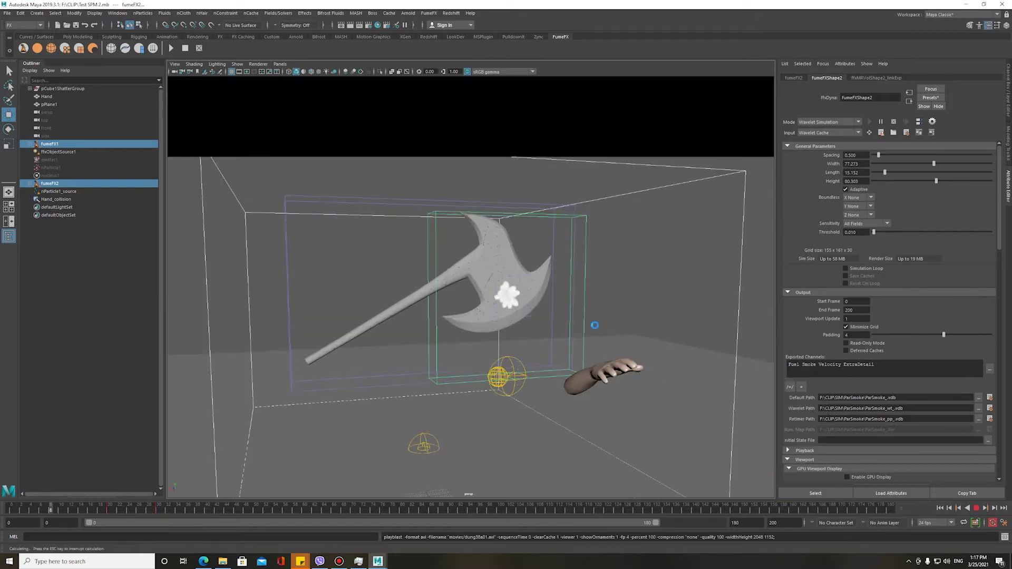
# - Play the playblast preview, rewinding, pausing and replaying it to review the smoke burst
pyautogui.click(108, 511)
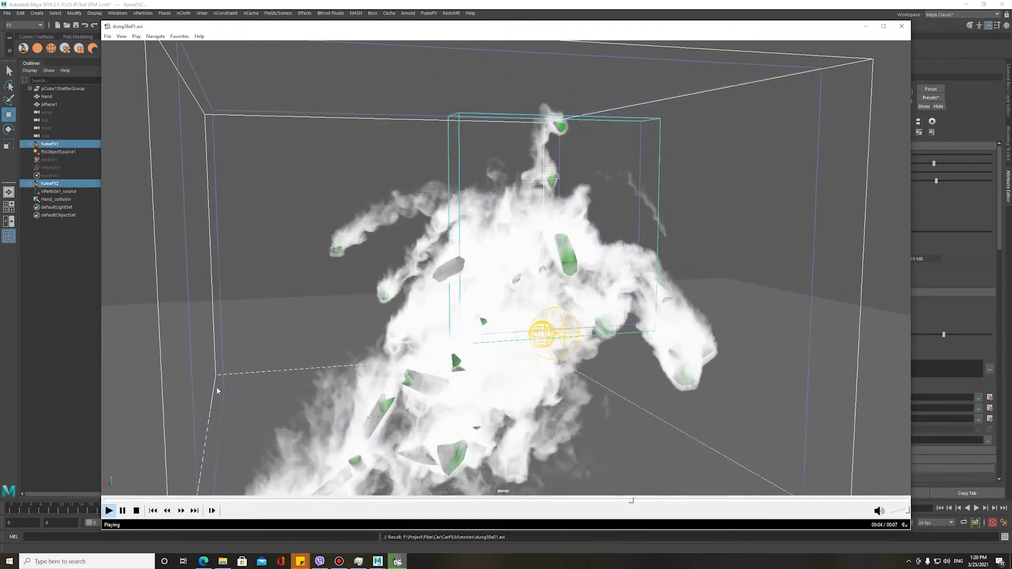
pyautogui.click(111, 502)
pyautogui.click(111, 501)
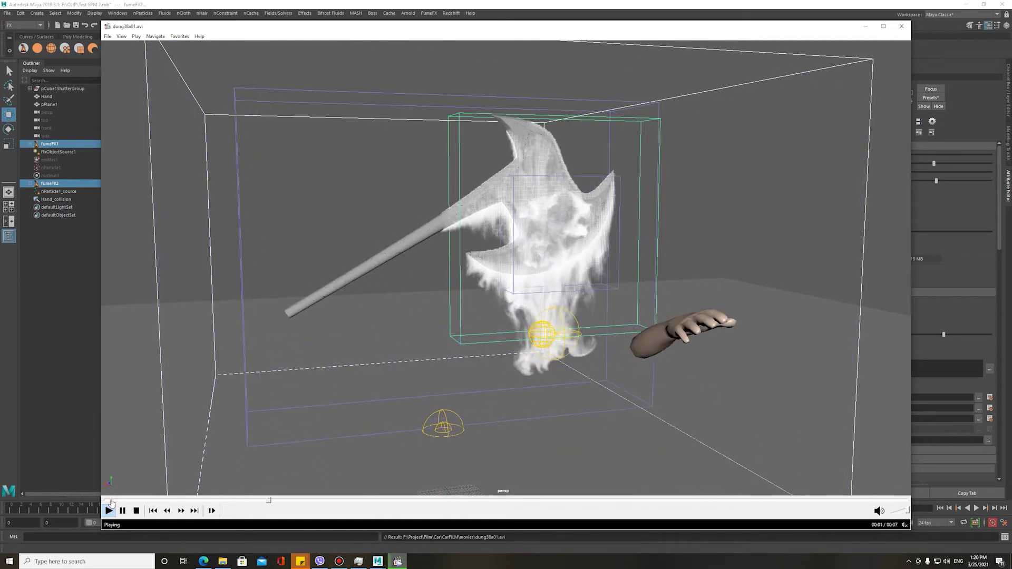
pyautogui.click(111, 502)
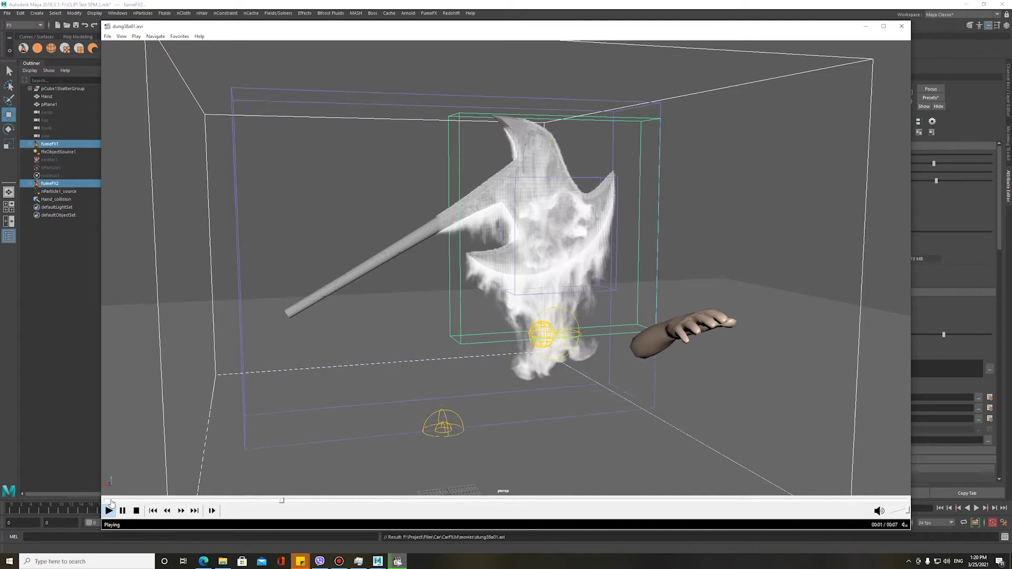
pyautogui.click(110, 502)
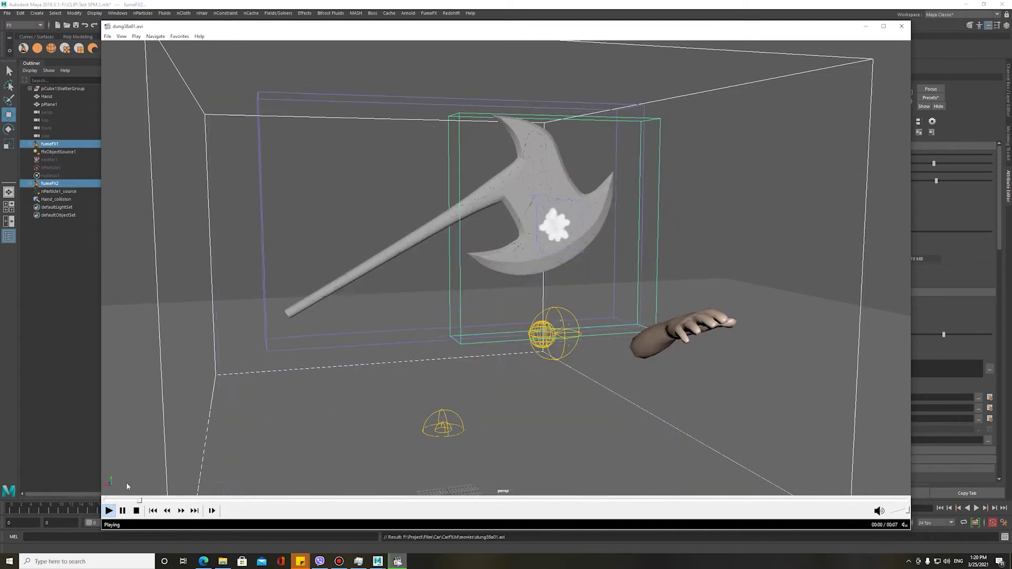
pyautogui.click(197, 457)
pyautogui.click(125, 499)
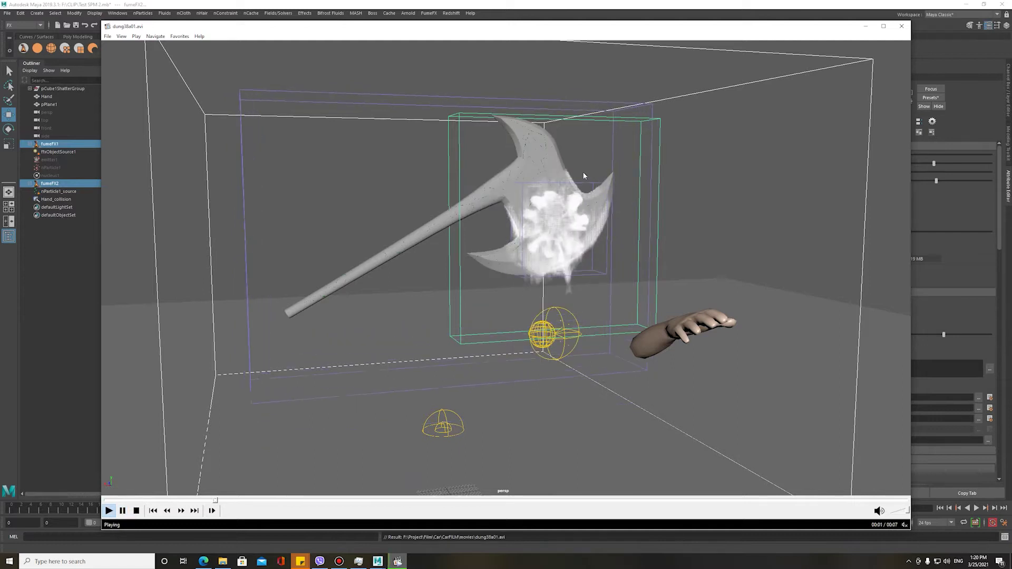
pyautogui.click(546, 175)
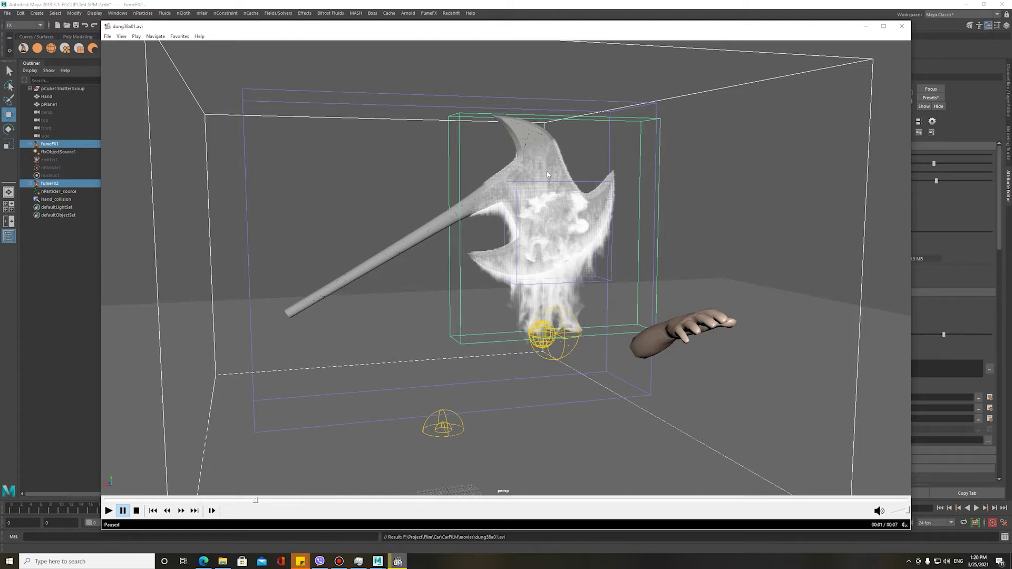
pyautogui.click(554, 153)
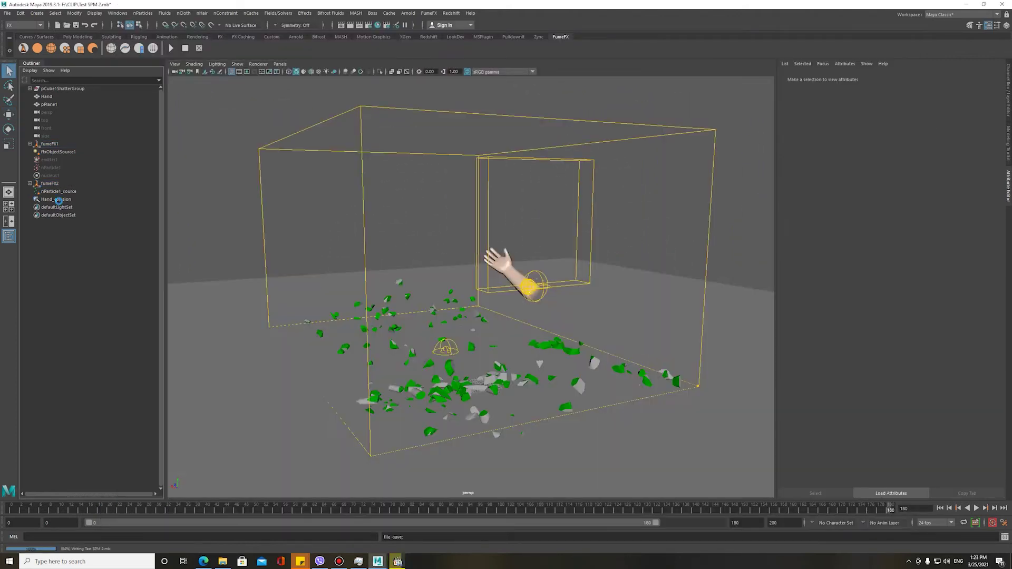
# - Group fumeFX1 through Hand_collision into a group named FX and hide it
pyautogui.click(60, 199)
pyautogui.keyDown('shift'); pyautogui.click(50, 144); pyautogui.keyUp('shift')
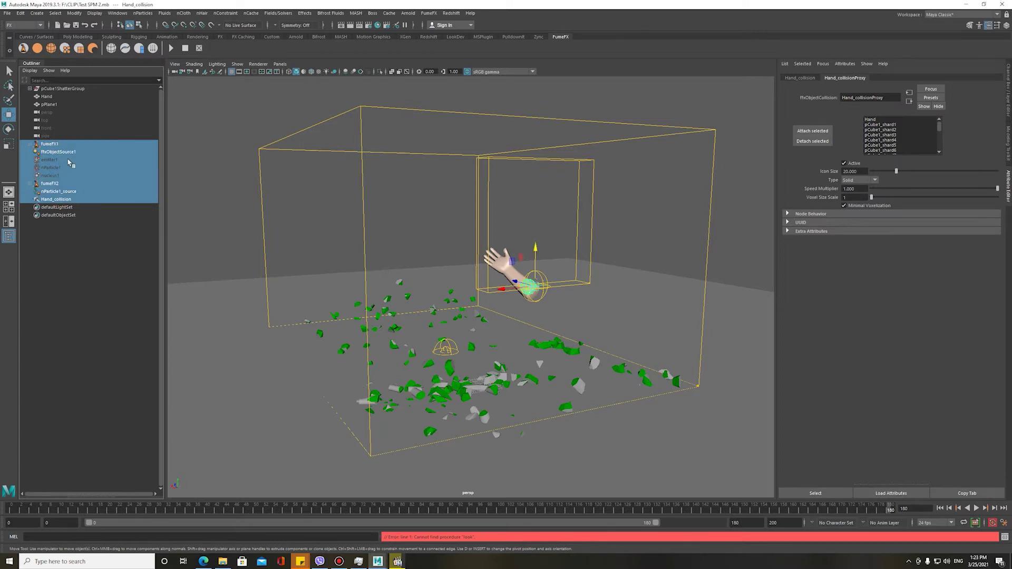
pyautogui.hotkey('ctrl', 'g')
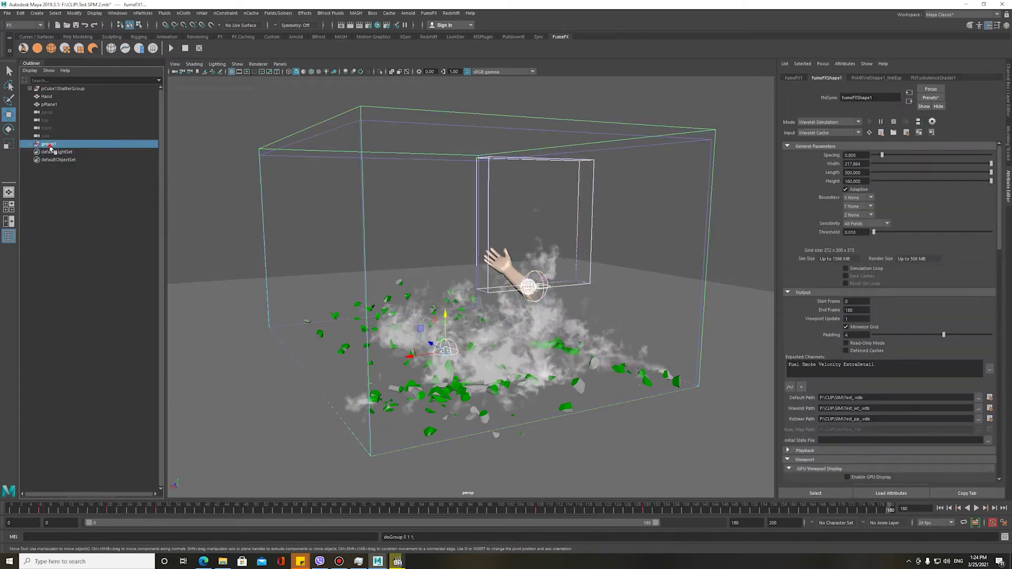
pyautogui.doubleClick(49, 144)
pyautogui.write('fx')
pyautogui.press('Return')
pyautogui.hotkey('ctrl', 'h')
pyautogui.click(443, 150)
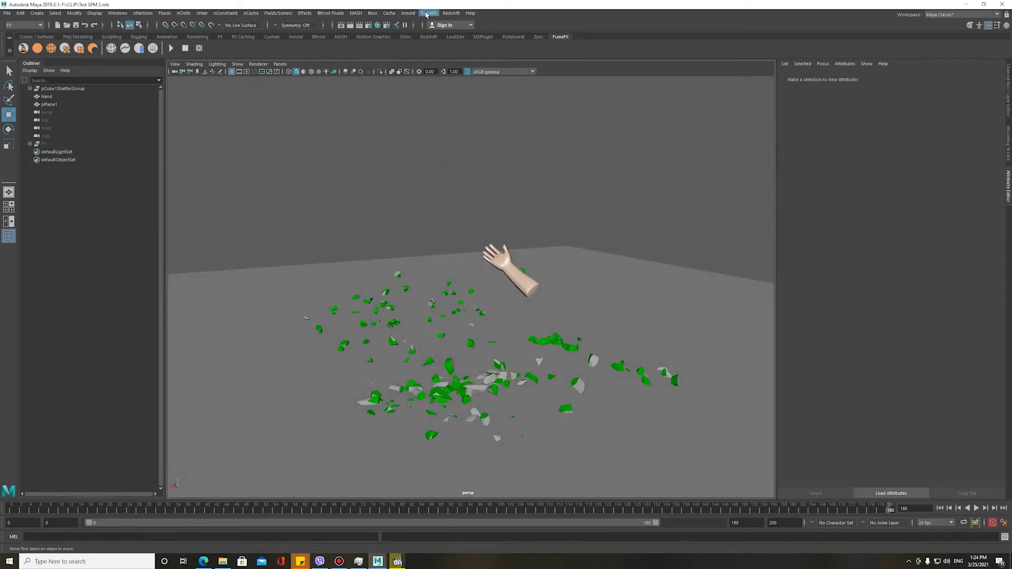
# - Create two Redshift volume shapes with materials via Redshift > Volume
pyautogui.click(448, 16)
pyautogui.moveTo(466, 61)
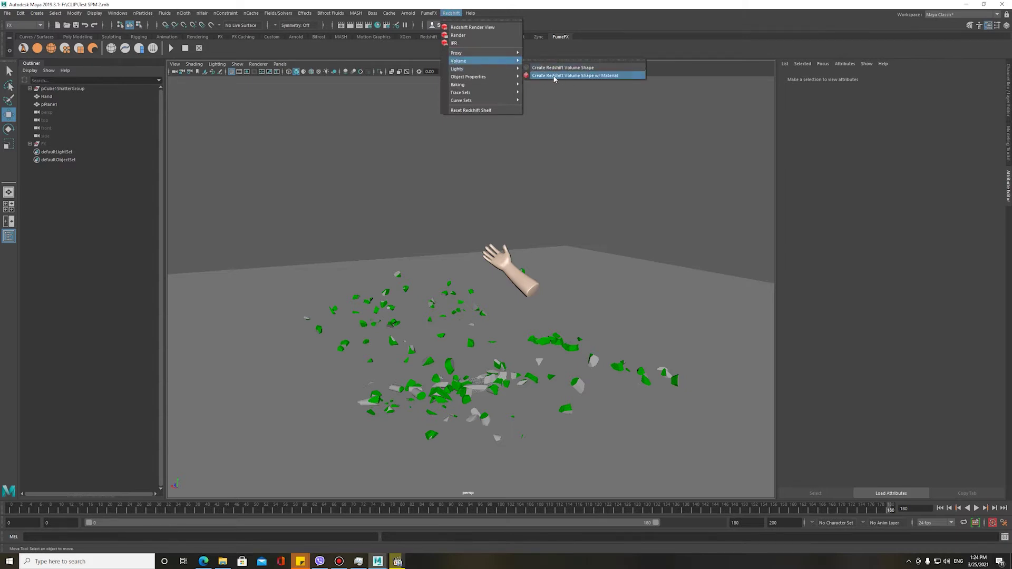
pyautogui.click(554, 77)
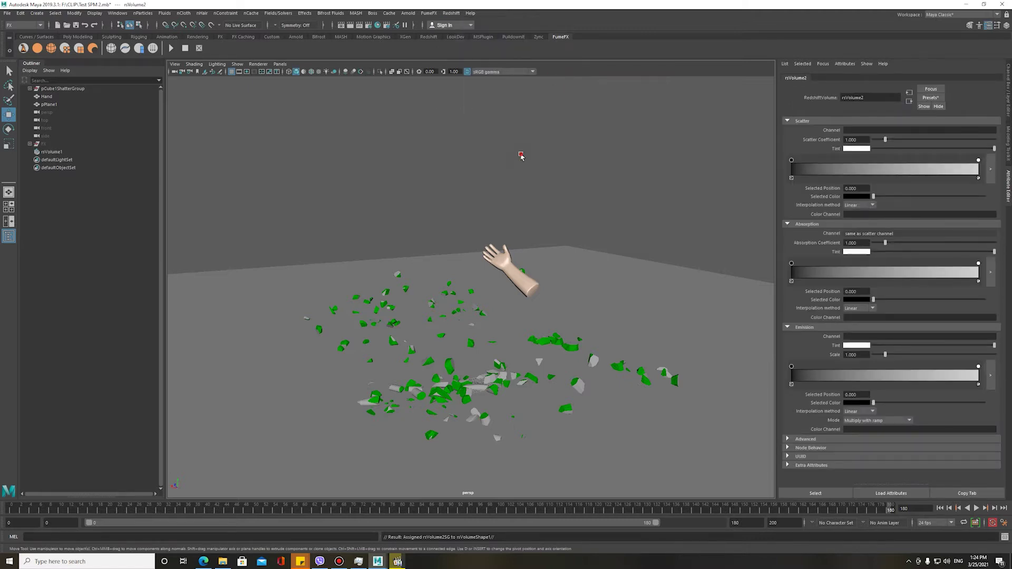
pyautogui.click(520, 156)
pyautogui.click(338, 561)
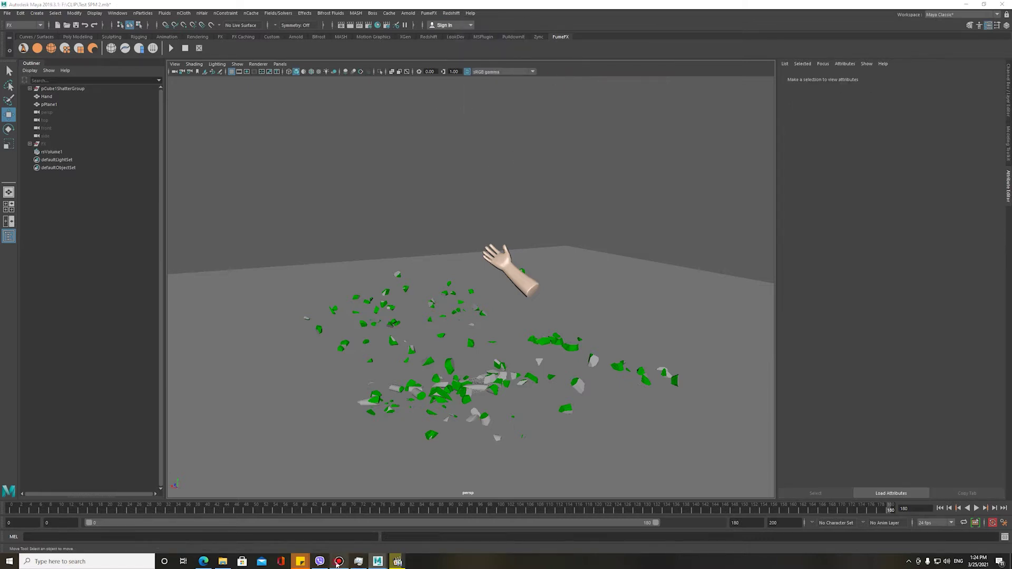
pyautogui.click(337, 562)
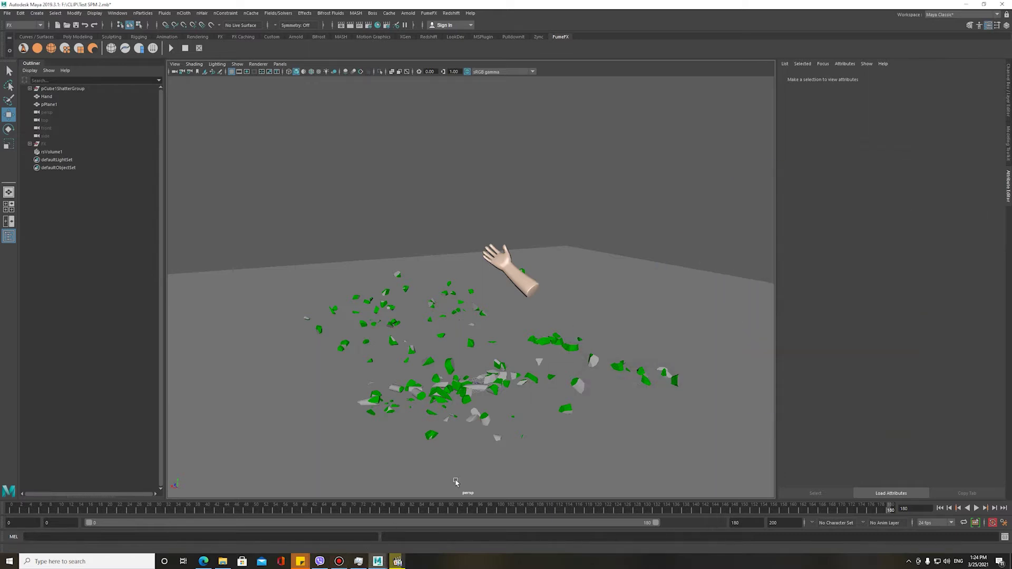
pyautogui.click(56, 153)
pyautogui.click(429, 14)
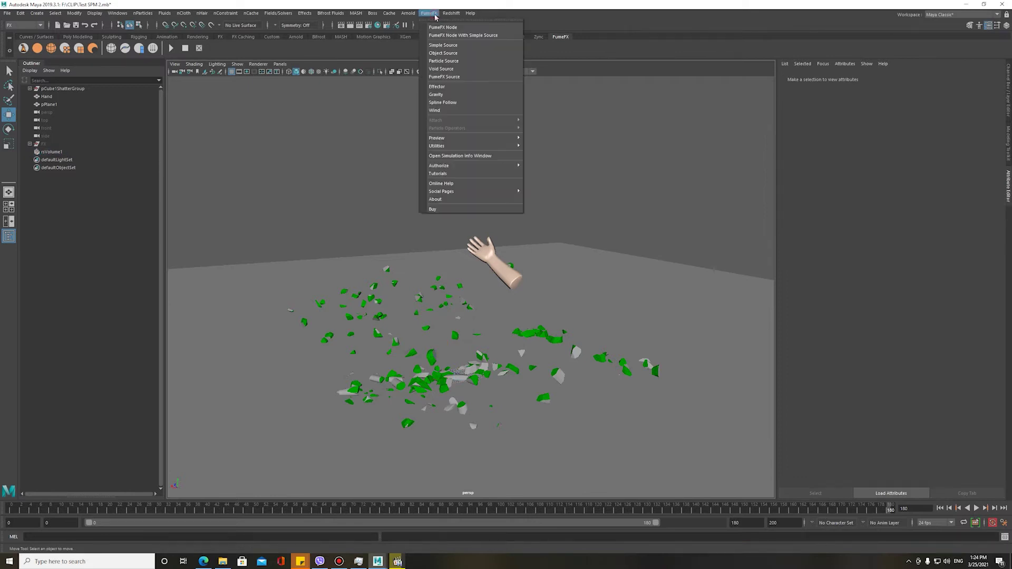
pyautogui.moveTo(458, 61)
pyautogui.click(551, 75)
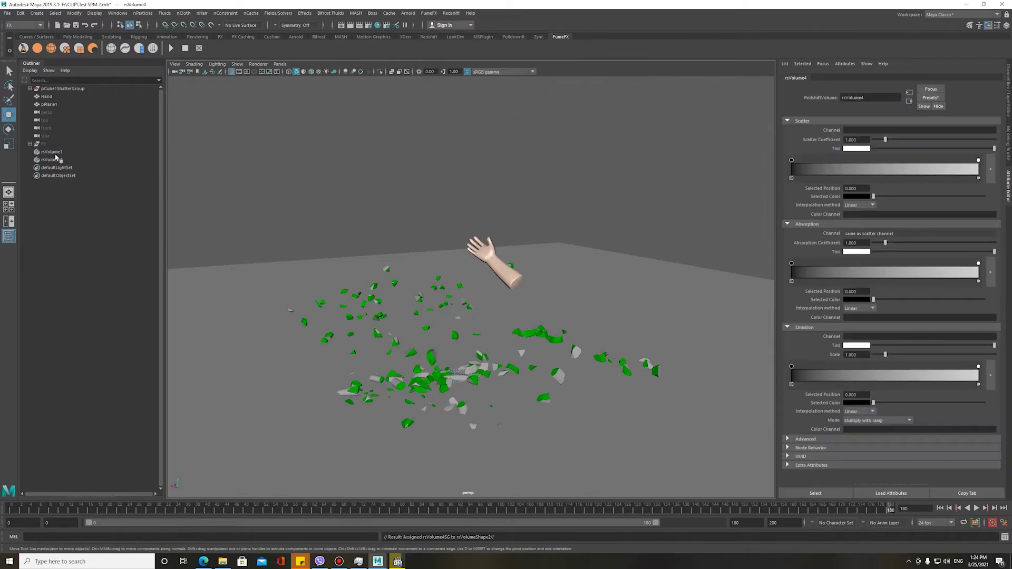
# - Rename the first volume rsSmokeCrash
pyautogui.click(55, 153)
pyautogui.doubleClick(56, 154)
pyautogui.write('rsSmokeCra')
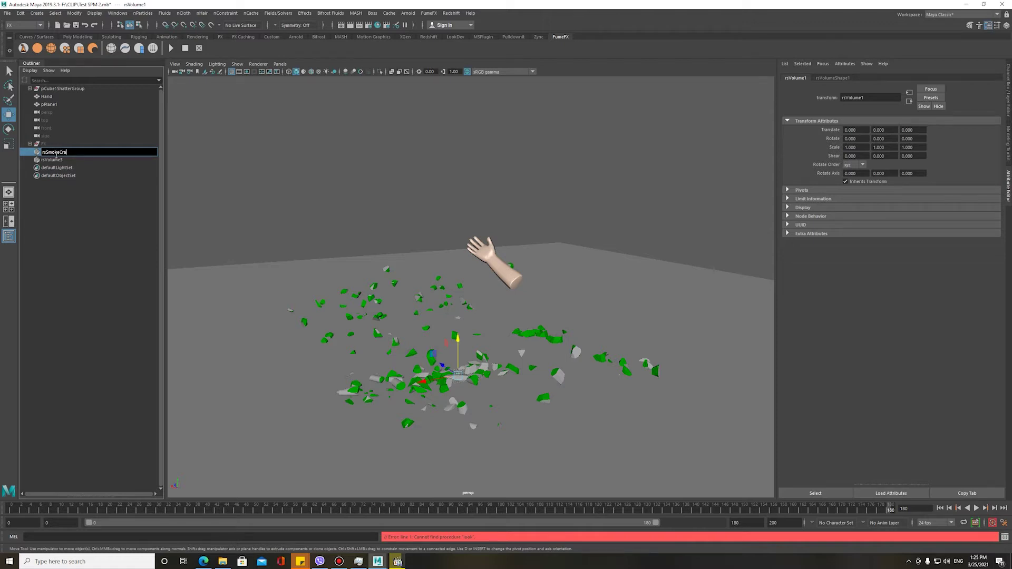
pyautogui.write('sh')
pyautogui.press('Return')
# - Rename the second volume rsShockwave and clear the selection
pyautogui.doubleClick(53, 159)
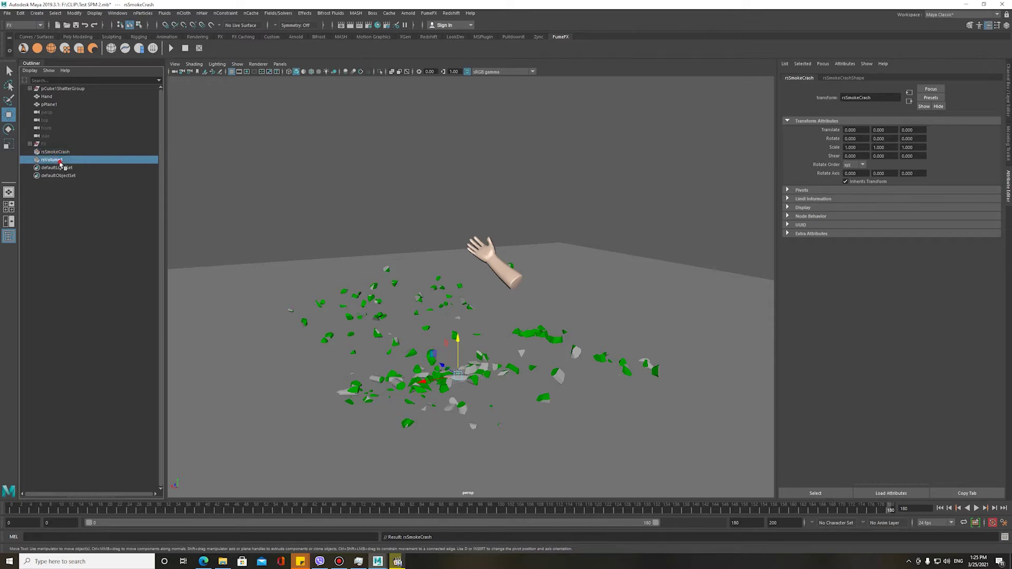
pyautogui.moveTo(48, 159); pyautogui.dragTo(93, 159)
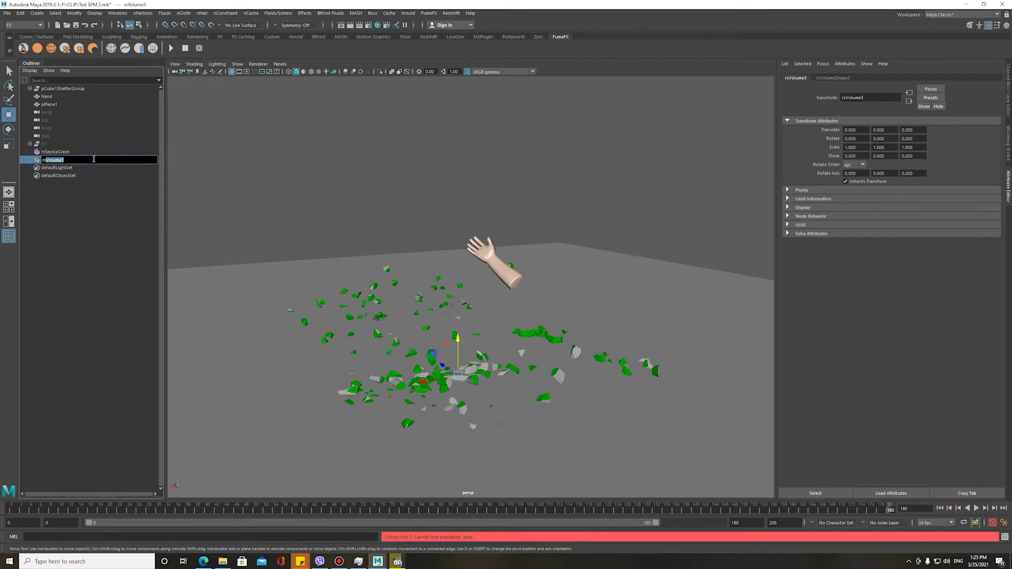
pyautogui.write('sh')
pyautogui.write('Shoc')
pyautogui.write('k')
pyautogui.press('Return')
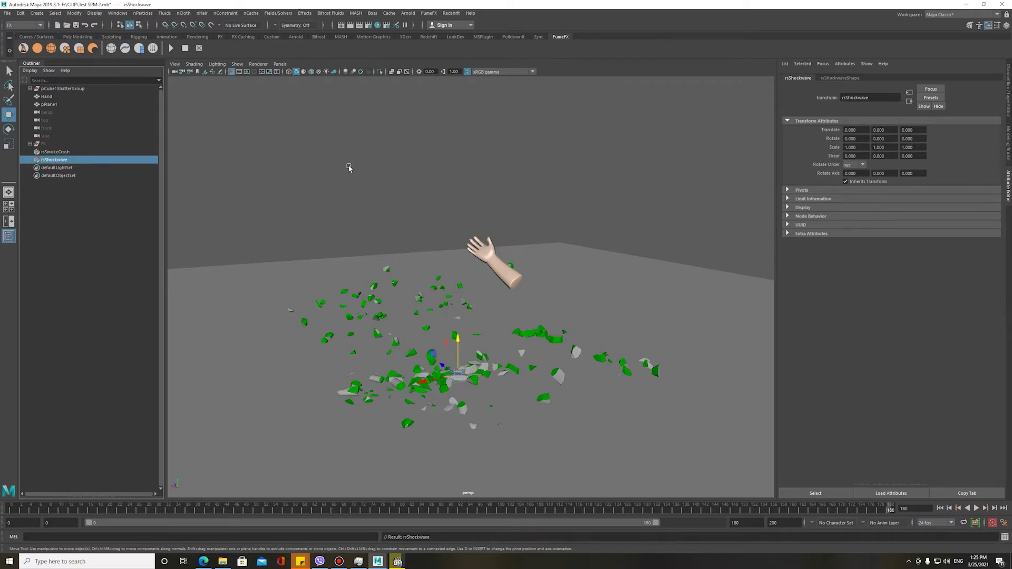
pyautogui.keyDown('alt'); pyautogui.moveTo(351, 165); pyautogui.dragTo(316, 170, button='middle'); pyautogui.keyUp('alt')
pyautogui.click(459, 201)
pyautogui.keyDown('alt'); pyautogui.moveTo(458, 201); pyautogui.dragTo(486, 182, button='middle'); pyautogui.keyUp('alt')
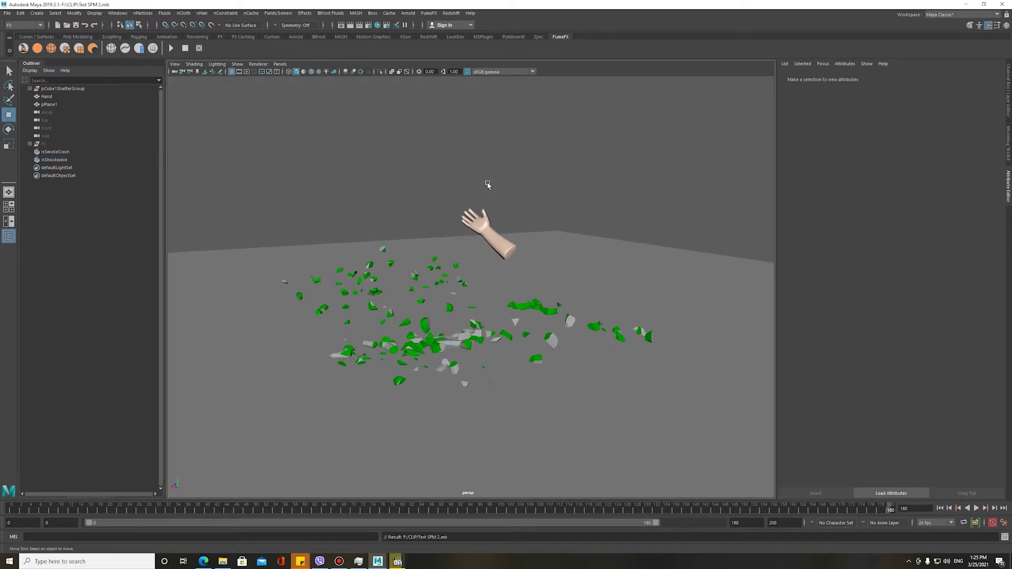
# - Browse for the rsSmokeCrashShape VDB Filename in the F: drive's CLIP\SIM cache folder
pyautogui.click(62, 153)
pyautogui.click(849, 78)
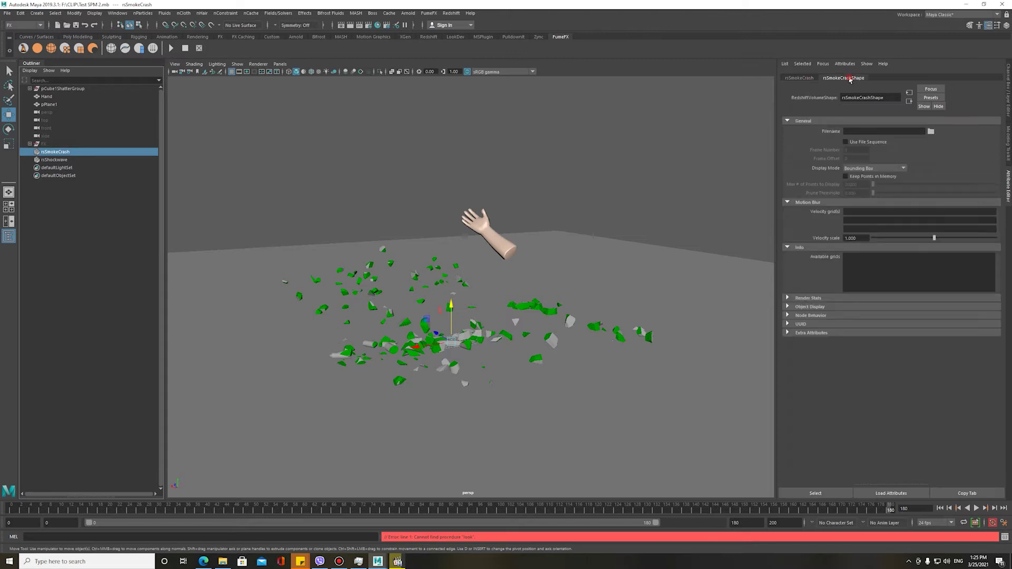
pyautogui.click(930, 131)
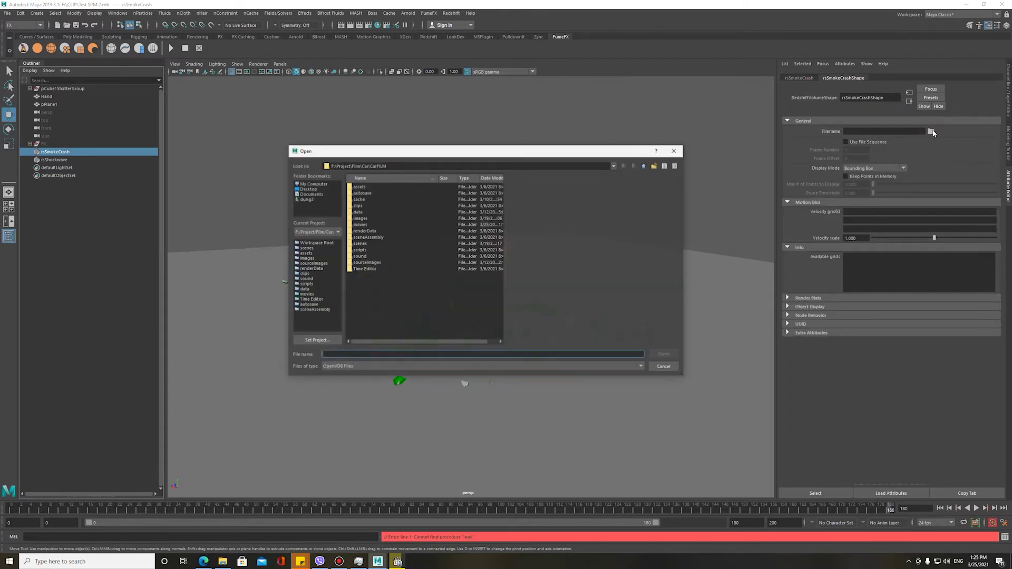
pyautogui.click(313, 184)
pyautogui.doubleClick(360, 217)
pyautogui.doubleClick(375, 200)
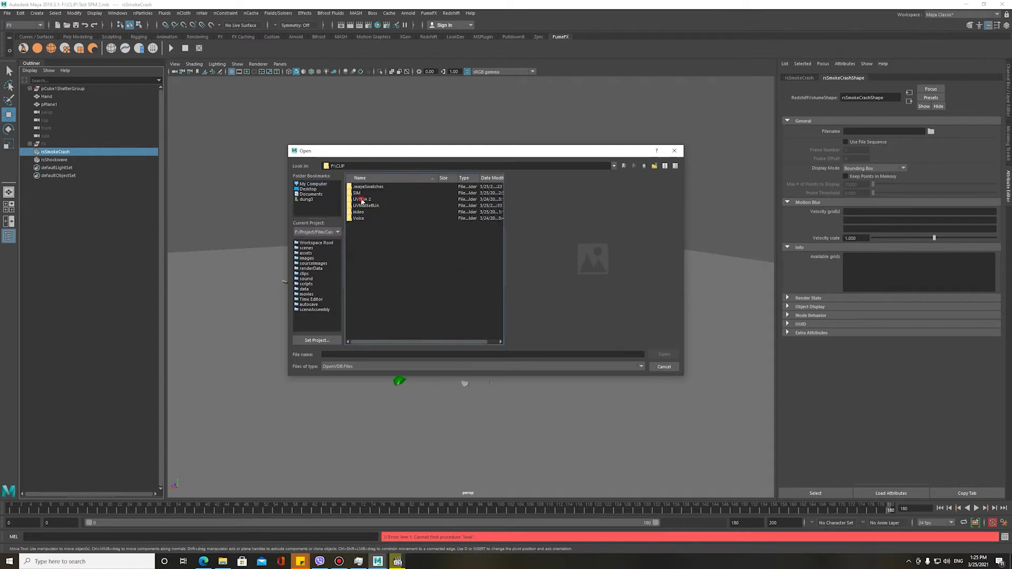
pyautogui.doubleClick(376, 199)
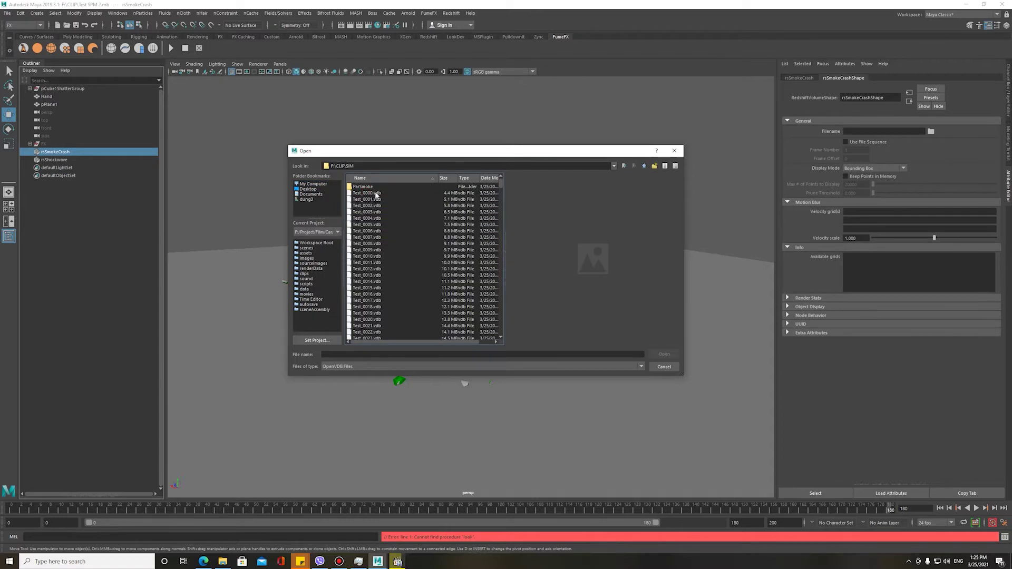
pyautogui.click(376, 193)
# - Scroll through the SIM folder's VDB caches, trying Test_wt_0047.vdb and Test_0180.vdb
pyautogui.moveTo(500, 185)
pyautogui.mouseDown()
pyautogui.moveTo(511, 332)
pyautogui.moveTo(501, 331)
pyautogui.mouseUp()
pyautogui.scroll(10, 408, 288)
pyautogui.scroll(10, 409, 284)
pyautogui.scroll(10, 410, 284)
pyautogui.scroll(7, 405, 275)
pyautogui.scroll(3, 387, 245)
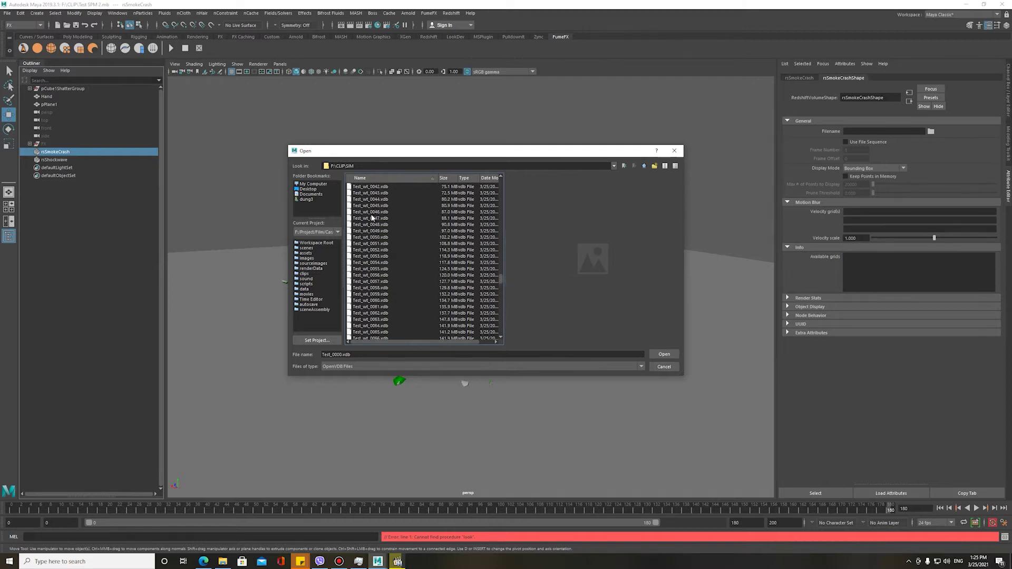
pyautogui.click(370, 219)
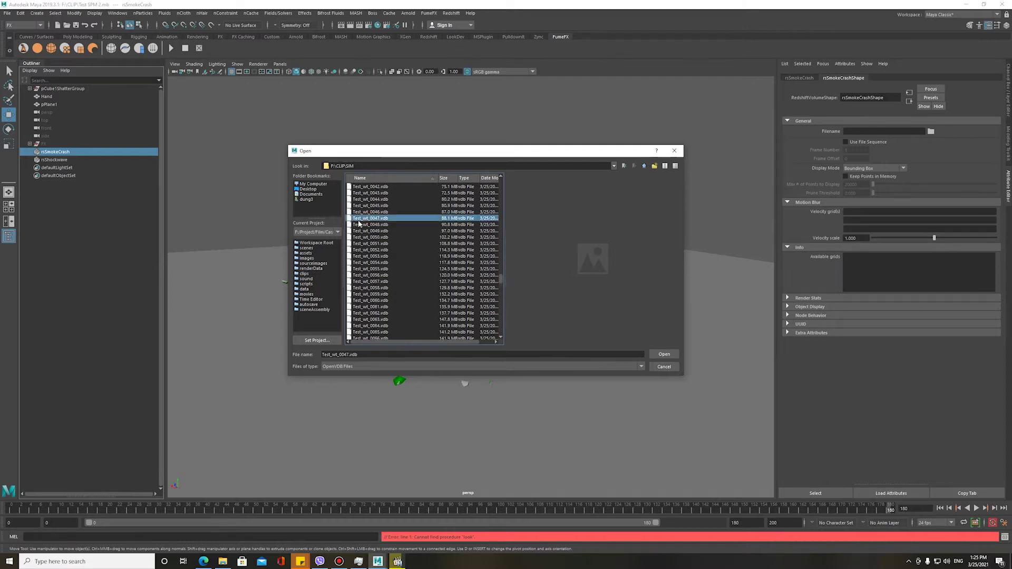
pyautogui.scroll(3, 406, 253)
pyautogui.scroll(8, 410, 258)
pyautogui.scroll(6, 410, 258)
pyautogui.scroll(-14, 422, 258)
pyautogui.scroll(-4, 432, 279)
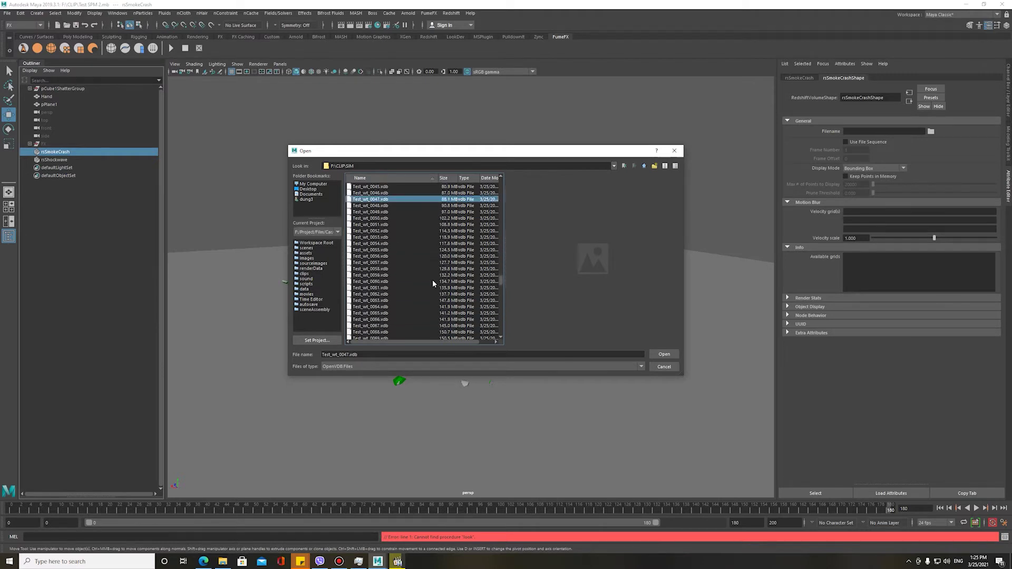
pyautogui.scroll(15, 434, 280)
pyautogui.scroll(4, 435, 281)
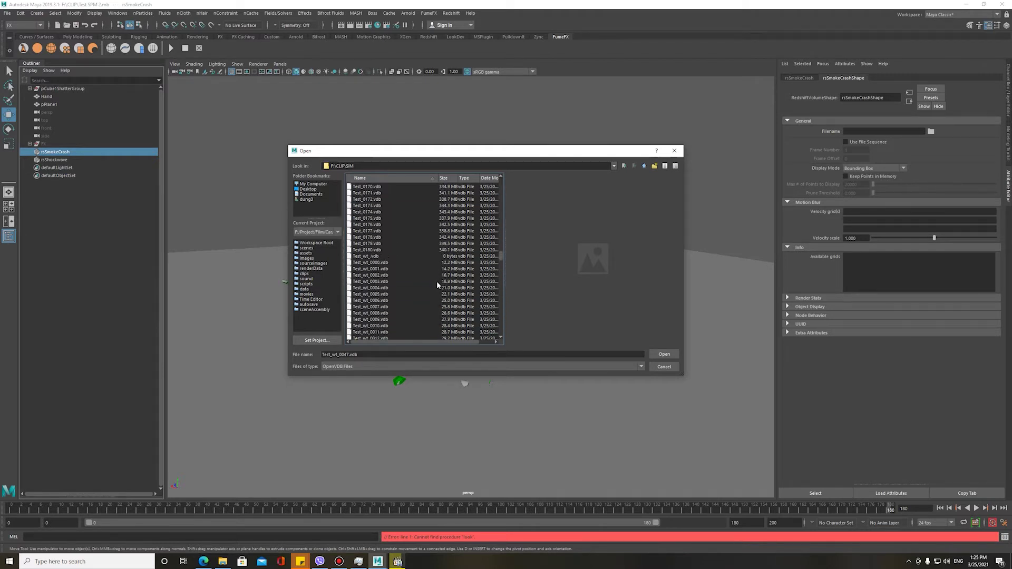
pyautogui.click(404, 249)
# - Select Test_wt_0014.vdb and load it into the rsSmokeCrash volume
pyautogui.scroll(3, 406, 237)
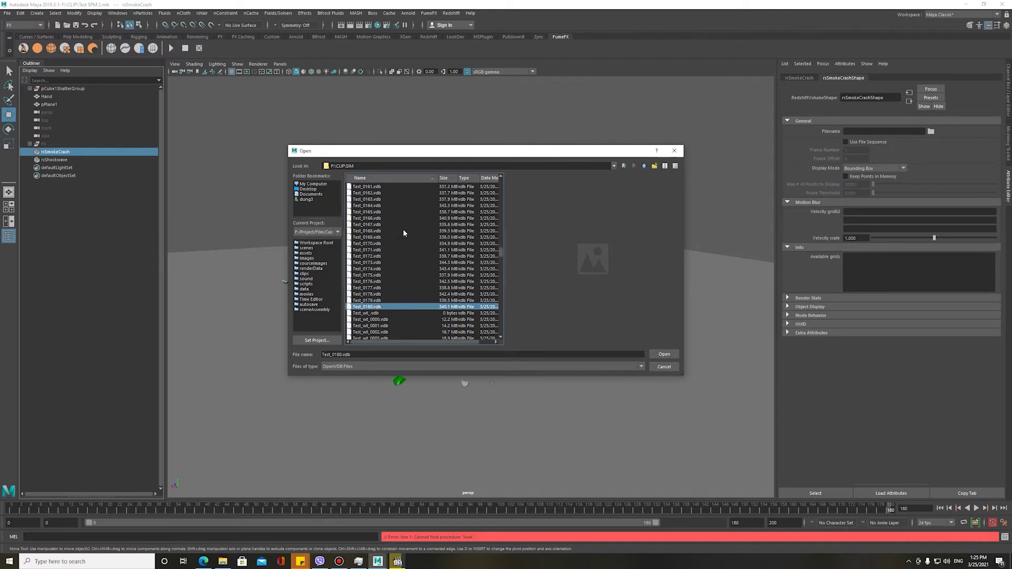
pyautogui.scroll(-4, 416, 242)
pyautogui.scroll(-10, 445, 278)
pyautogui.scroll(-10, 469, 283)
pyautogui.scroll(-12, 468, 284)
pyautogui.scroll(-5, 468, 285)
pyautogui.scroll(-5, 460, 277)
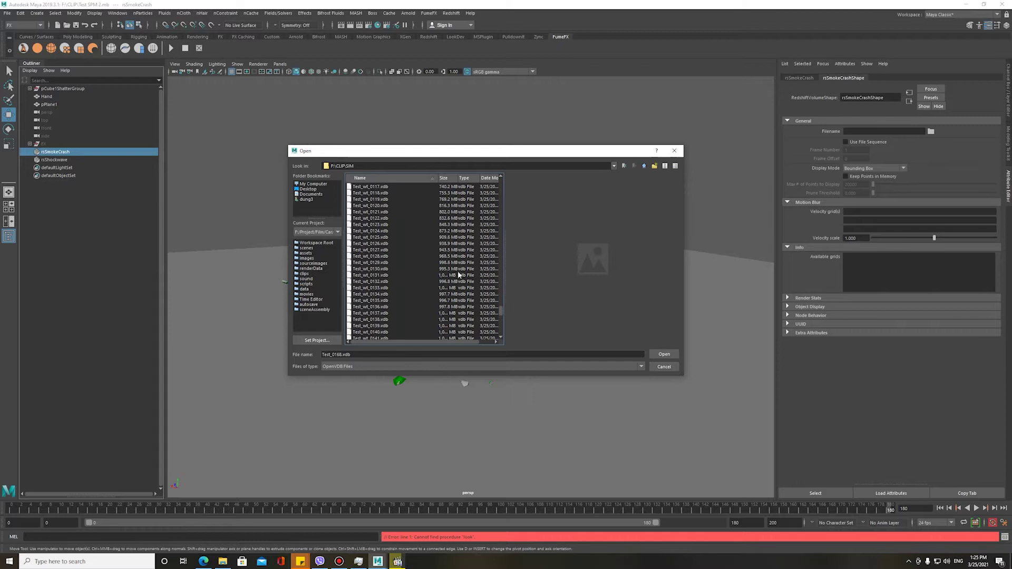
pyautogui.click(435, 269)
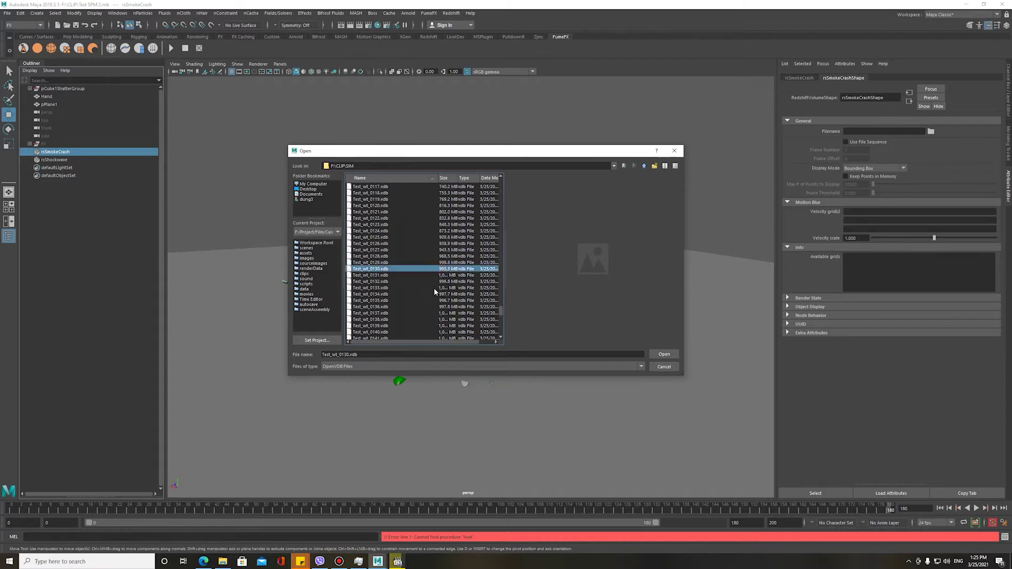
pyautogui.click(448, 276)
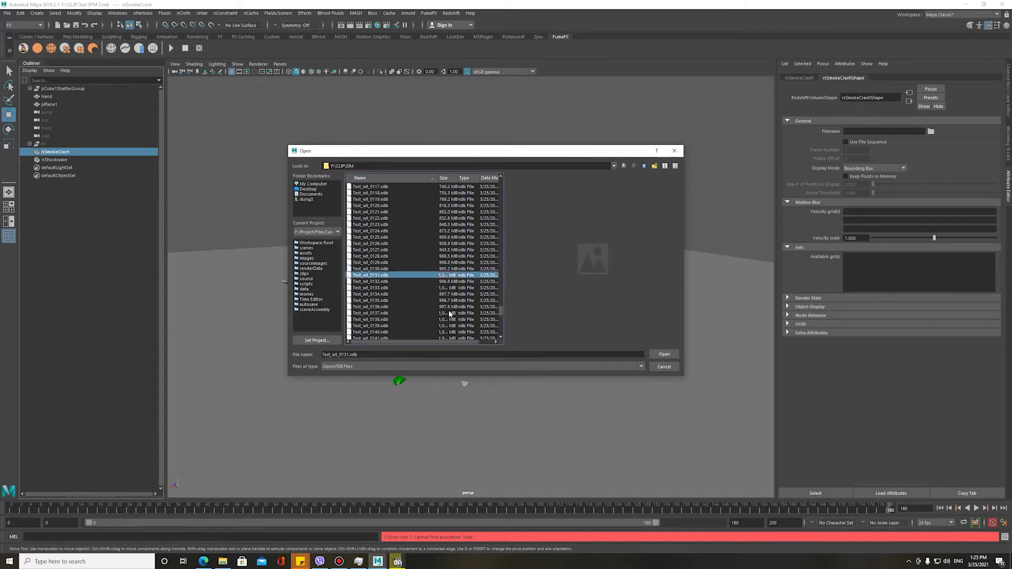
pyautogui.scroll(7, 454, 313)
pyautogui.click(453, 312)
pyautogui.scroll(12, 443, 310)
pyautogui.scroll(10, 442, 310)
pyautogui.scroll(9, 441, 311)
pyautogui.click(389, 256)
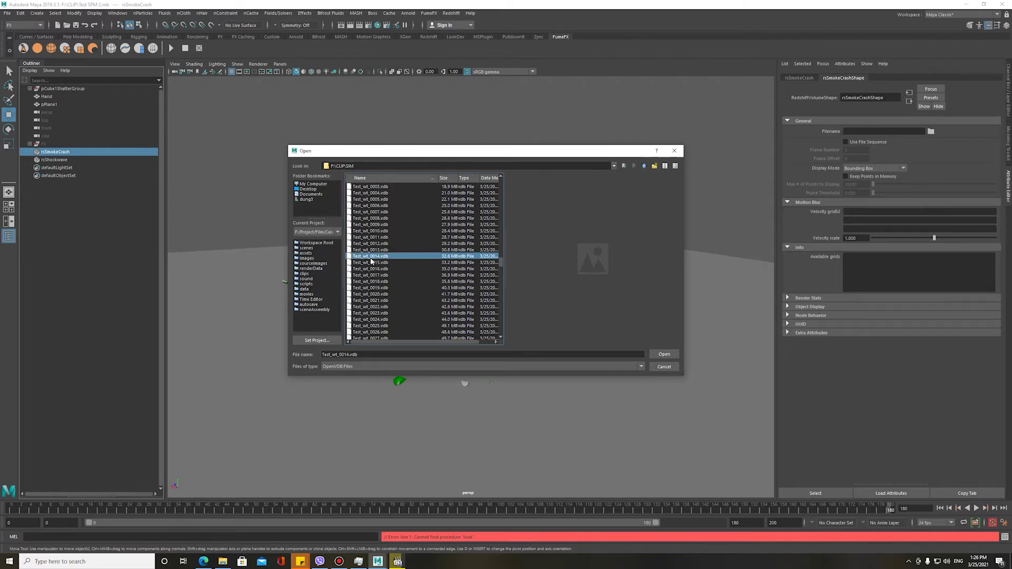
pyautogui.click(665, 354)
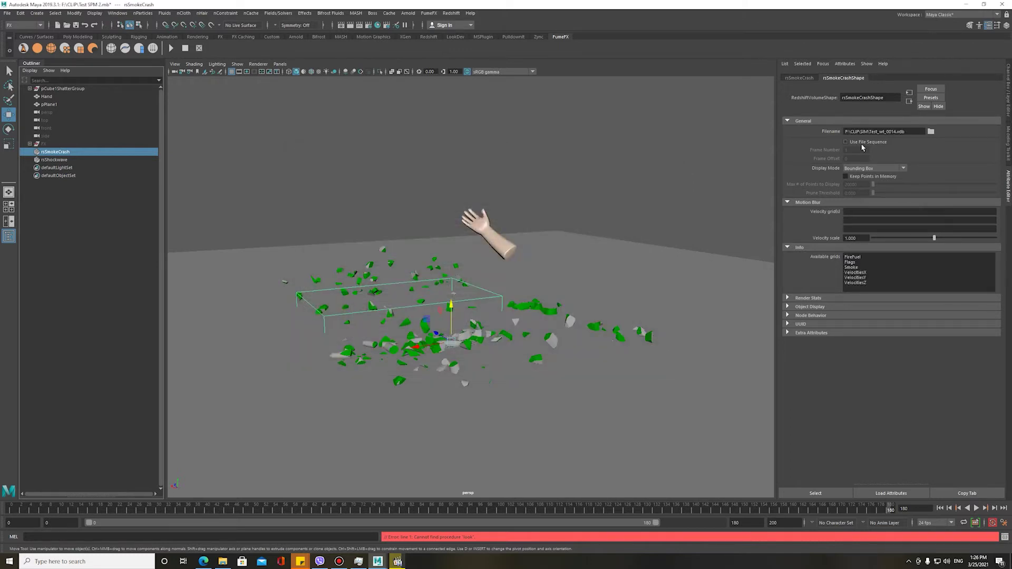
# - Enable Use File Sequence so rsSmokeCrash reads the whole Test_wt_####.vdb sequence
pyautogui.click(852, 144)
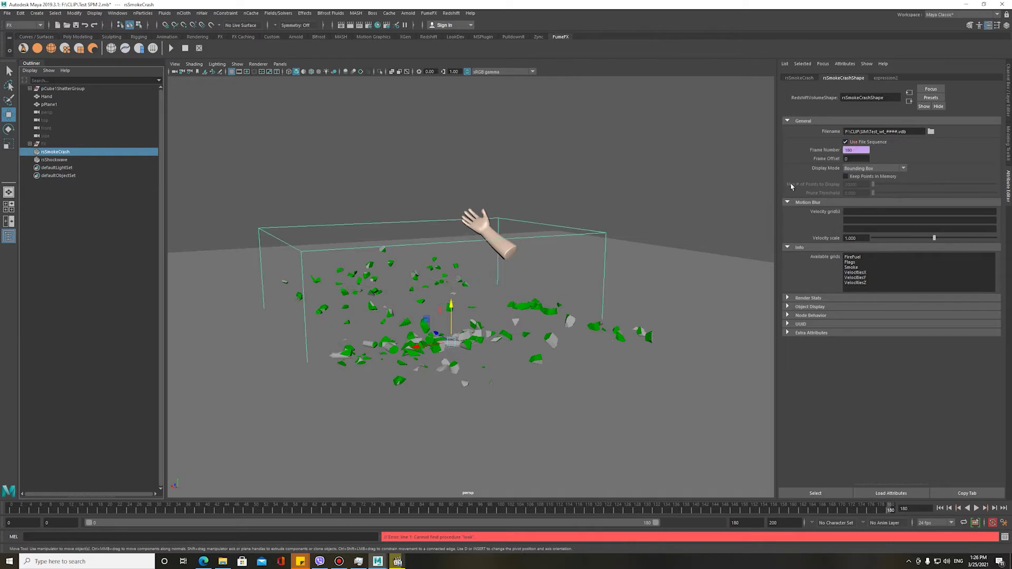
pyautogui.keyDown('alt'); pyautogui.moveTo(505, 258); pyautogui.dragTo(507, 225); pyautogui.keyUp('alt')
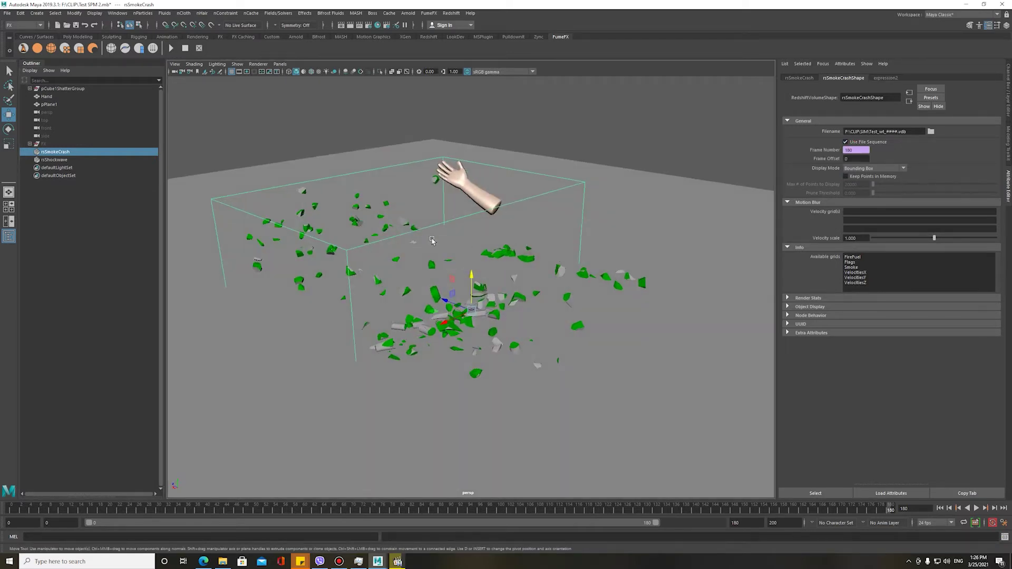
pyautogui.keyDown('alt'); pyautogui.moveTo(445, 234); pyautogui.dragTo(446, 247, button='middle'); pyautogui.keyUp('alt')
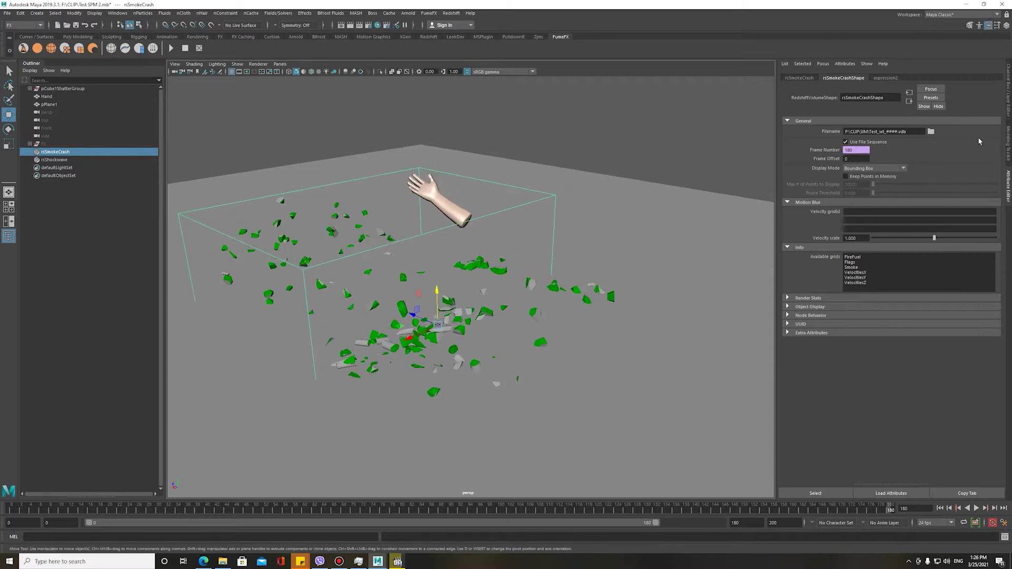
# - Set rsSmokeCrash's Rotate X to -90 so its volume box stands upright
pyautogui.click(1009, 104)
pyautogui.press('e')
pyautogui.click(989, 105)
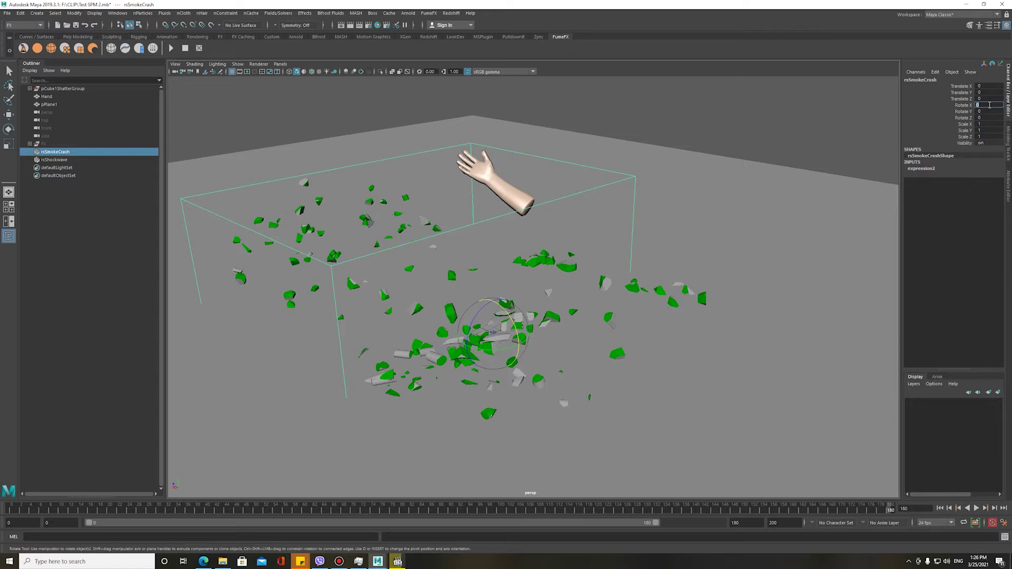
pyautogui.write('-90')
pyautogui.press('Return')
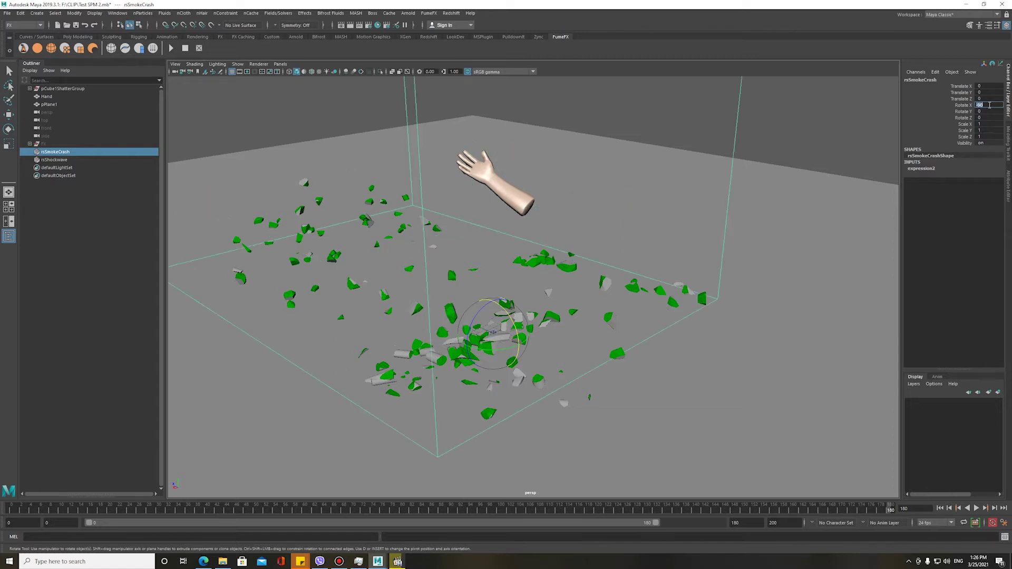
pyautogui.keyDown('alt'); pyautogui.moveTo(624, 203); pyautogui.dragTo(589, 265); pyautogui.keyUp('alt')
pyautogui.press('w')
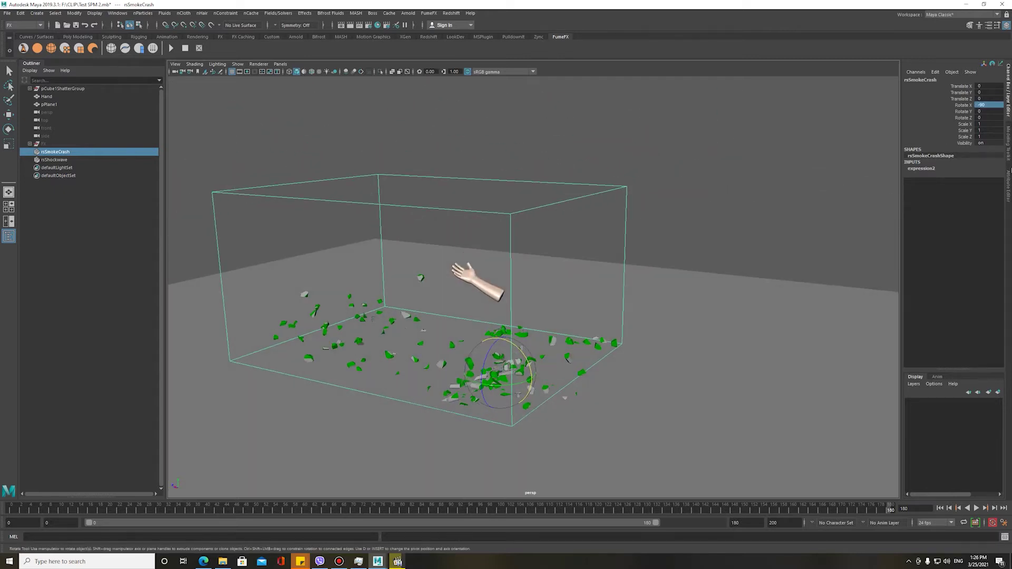
pyautogui.hotkey('ctrl', 'a')
pyautogui.moveTo(505, 256)
pyautogui.keyDown('alt'); pyautogui.mouseDown()
pyautogui.moveTo(535, 267)
pyautogui.moveTo(471, 262)
pyautogui.mouseUp(); pyautogui.keyUp('alt')
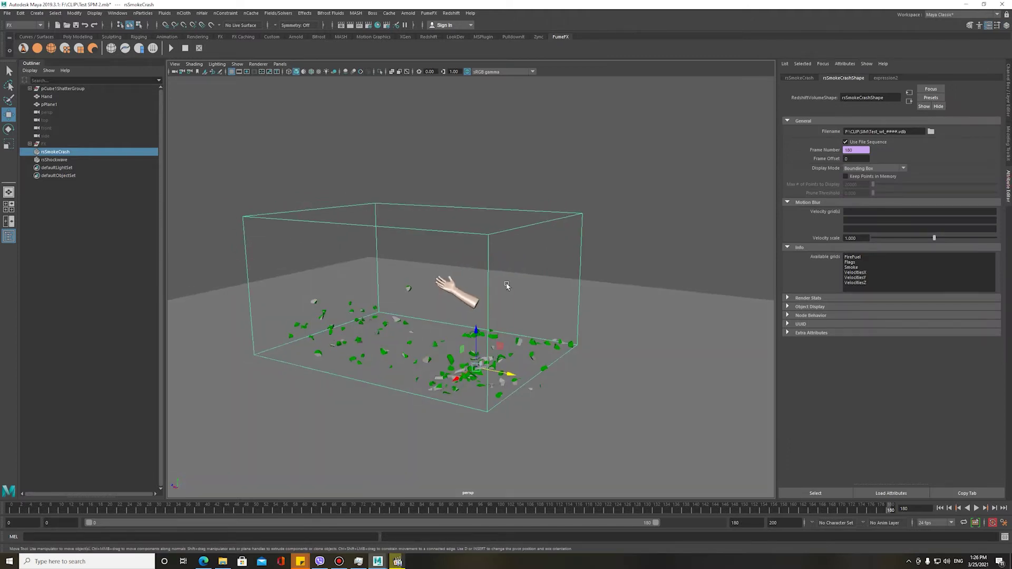
# - Select the three velocity grids and try assigning them for motion blur
pyautogui.scroll(1, 626, 254)
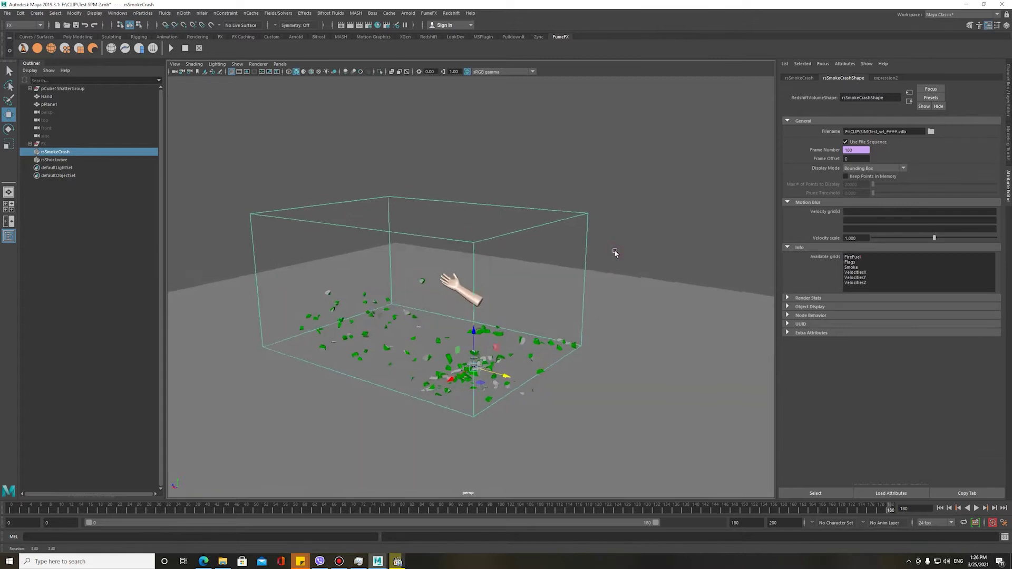
pyautogui.scroll(2, 610, 261)
pyautogui.scroll(2, 609, 256)
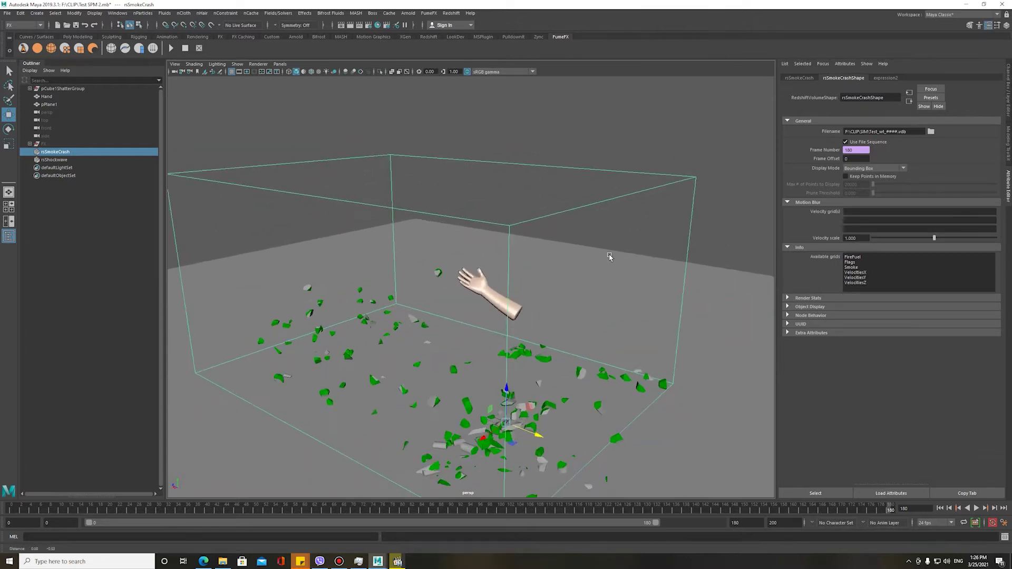
pyautogui.keyDown('alt'); pyautogui.moveTo(609, 256); pyautogui.dragTo(618, 226); pyautogui.keyUp('alt')
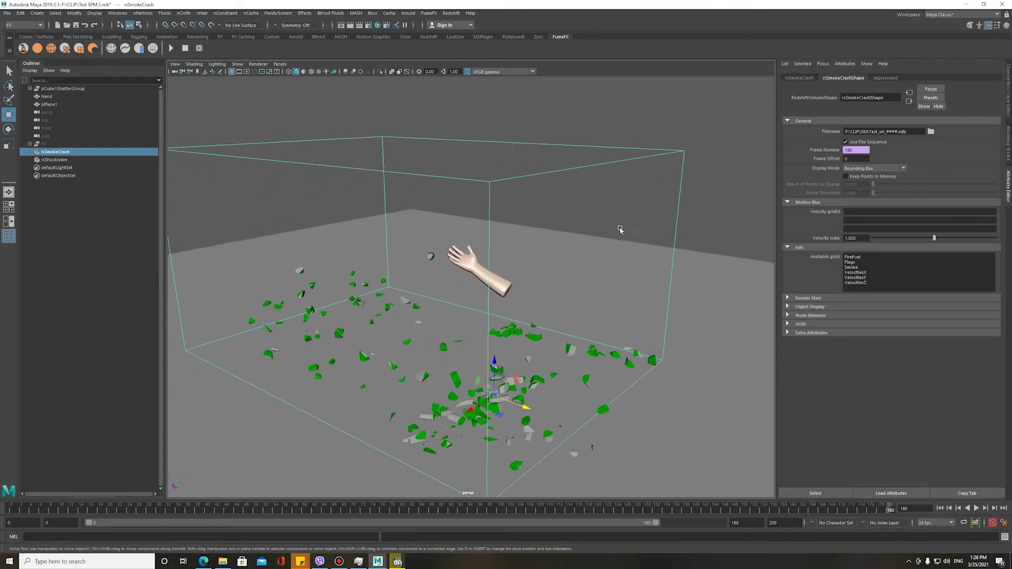
pyautogui.click(876, 272)
pyautogui.keyDown('shift'); pyautogui.click(839, 274); pyautogui.keyUp('shift')
pyautogui.moveTo(850, 214); pyautogui.dragTo(838, 175, button='middle')
# - Set rsSmokeCrash's Display Mode to Bounding Box & Points and inspect the points
pyautogui.click(872, 170)
pyautogui.click(869, 193)
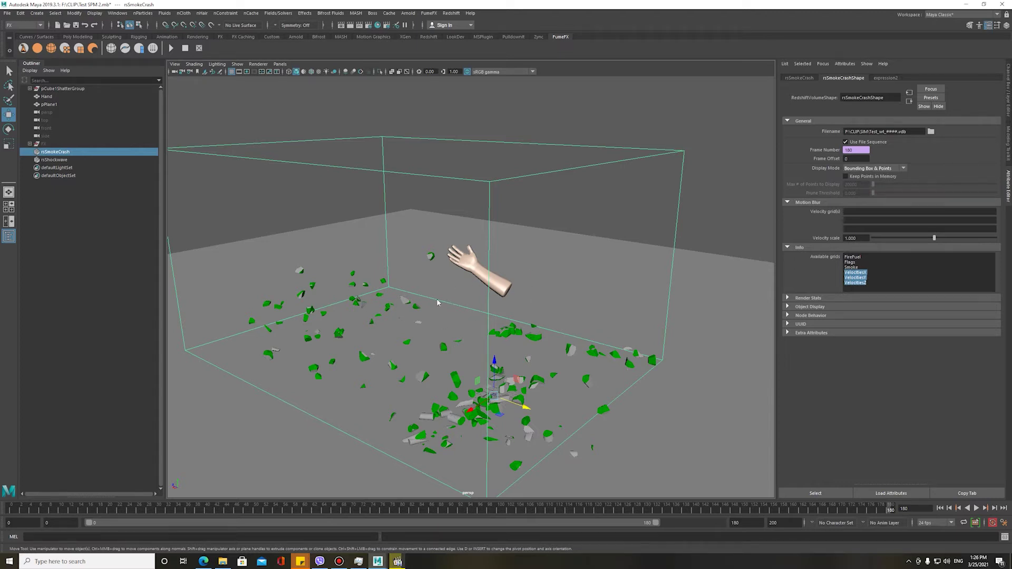
pyautogui.moveTo(431, 281)
pyautogui.keyDown('alt'); pyautogui.mouseDown()
pyautogui.moveTo(405, 259)
pyautogui.moveTo(505, 257)
pyautogui.moveTo(551, 267)
pyautogui.moveTo(474, 343)
pyautogui.mouseUp(); pyautogui.keyUp('alt')
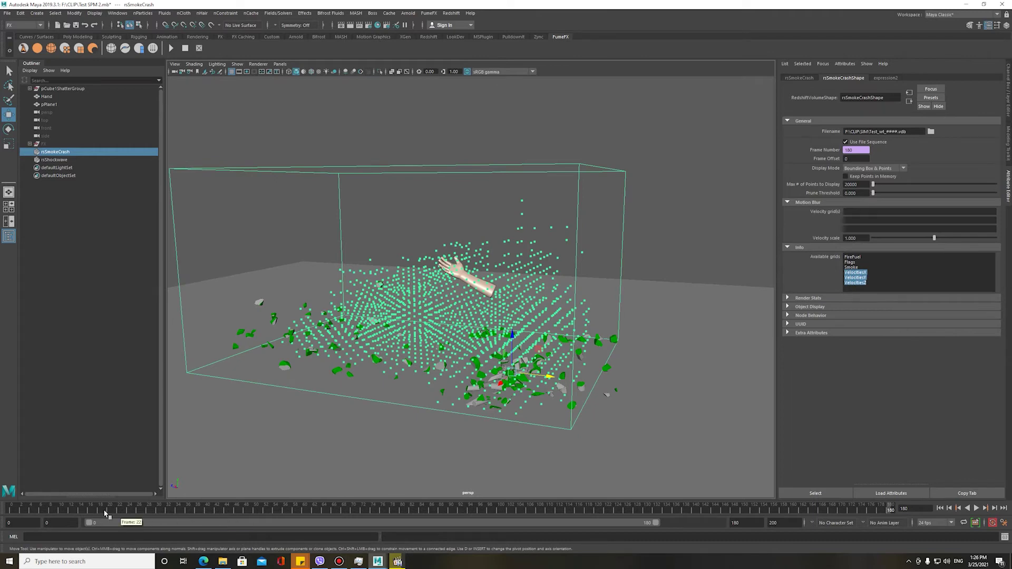
# - Return the Display Mode to Bounding Box only and clear the selection
pyautogui.click(859, 169)
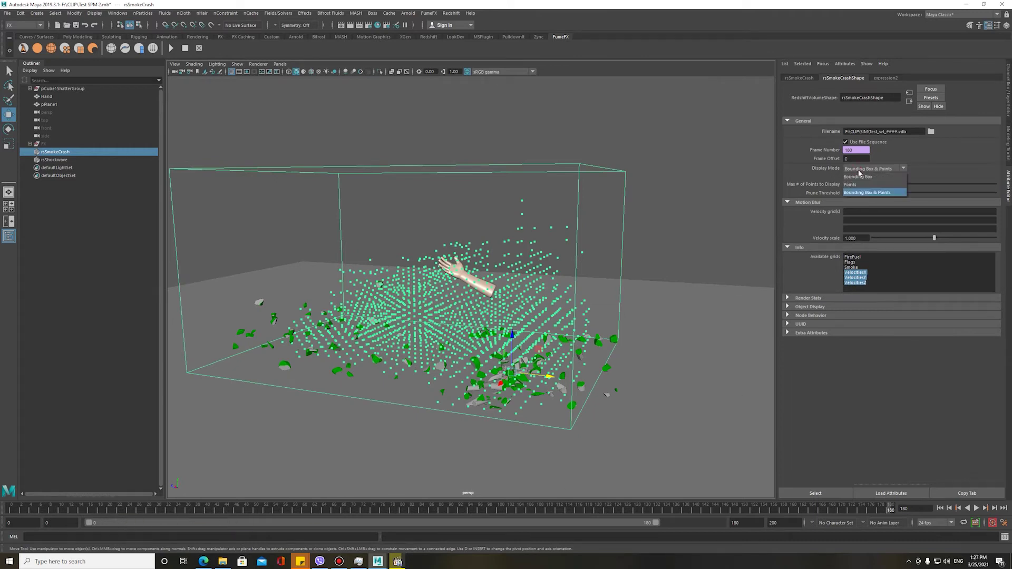
pyautogui.click(859, 177)
pyautogui.moveTo(517, 224)
pyautogui.keyDown('alt'); pyautogui.mouseDown()
pyautogui.moveTo(505, 220)
pyautogui.moveTo(510, 238)
pyautogui.moveTo(605, 224)
pyautogui.moveTo(599, 246)
pyautogui.moveTo(549, 242)
pyautogui.mouseUp(); pyautogui.keyUp('alt')
pyautogui.click(512, 215)
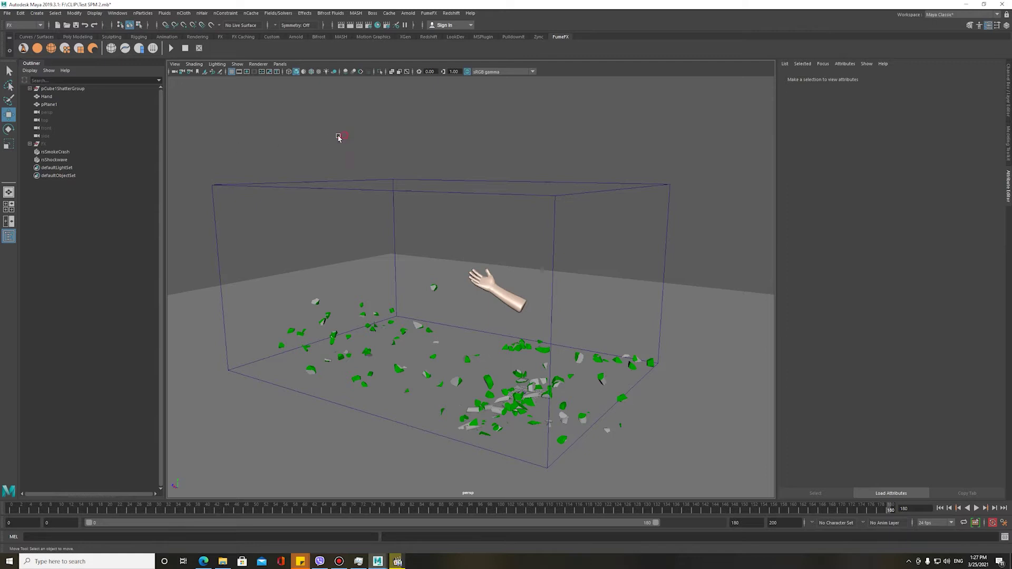
# - Select rsShockwave and browse its Filename to the F: drive's ParSmoke cache folder
pyautogui.click(55, 160)
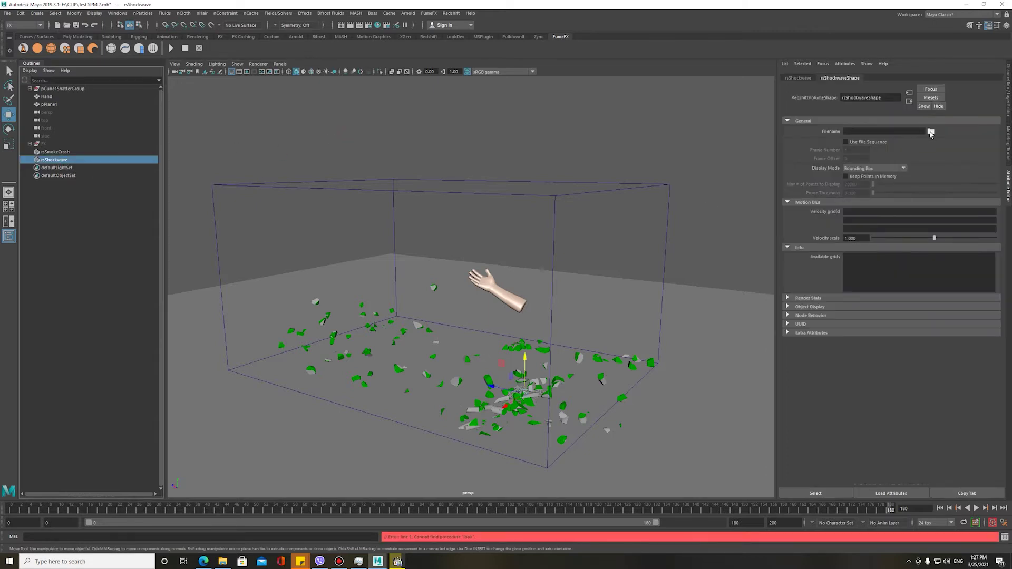
pyautogui.click(930, 131)
pyautogui.click(323, 184)
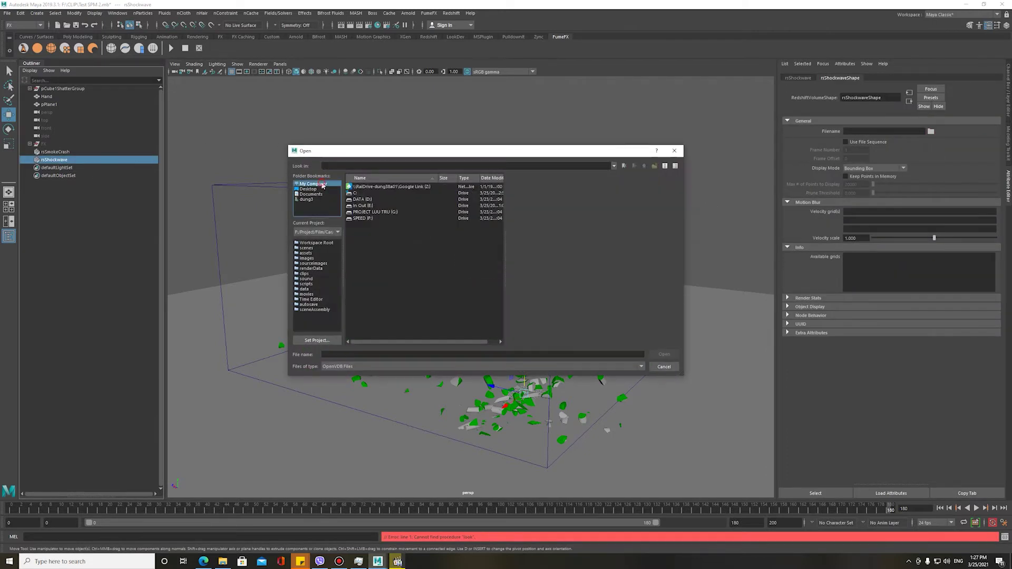
pyautogui.doubleClick(363, 219)
pyautogui.doubleClick(368, 200)
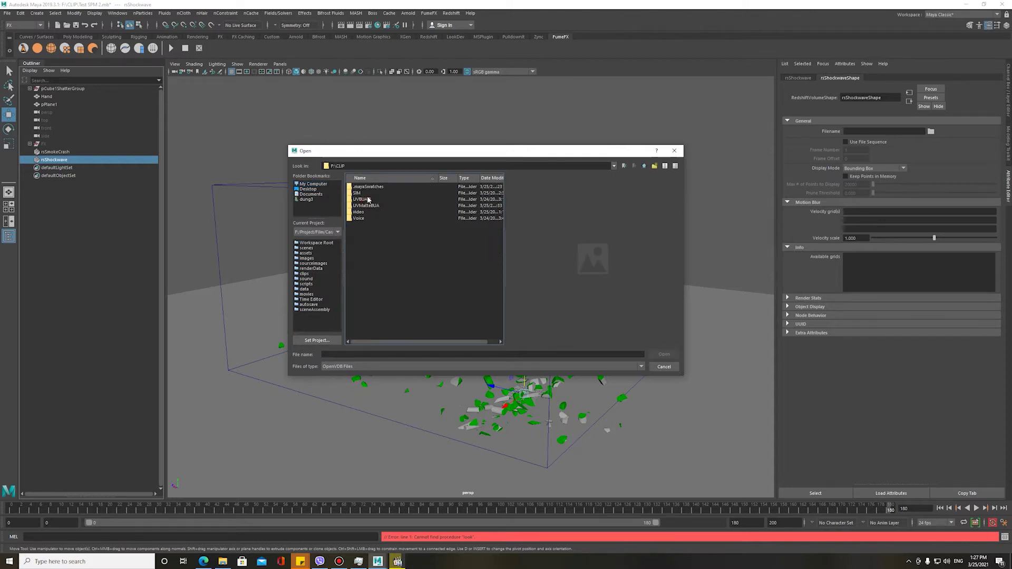
pyautogui.doubleClick(362, 186)
# - Pick ParSmoke_wt_0000.vdb and load it into rsShockwave
pyautogui.click(368, 186)
pyautogui.scroll(-10, 429, 276)
pyautogui.scroll(-13, 428, 276)
pyautogui.scroll(-12, 437, 251)
pyautogui.scroll(-12, 438, 259)
pyautogui.scroll(-13, 434, 264)
pyautogui.click(396, 307)
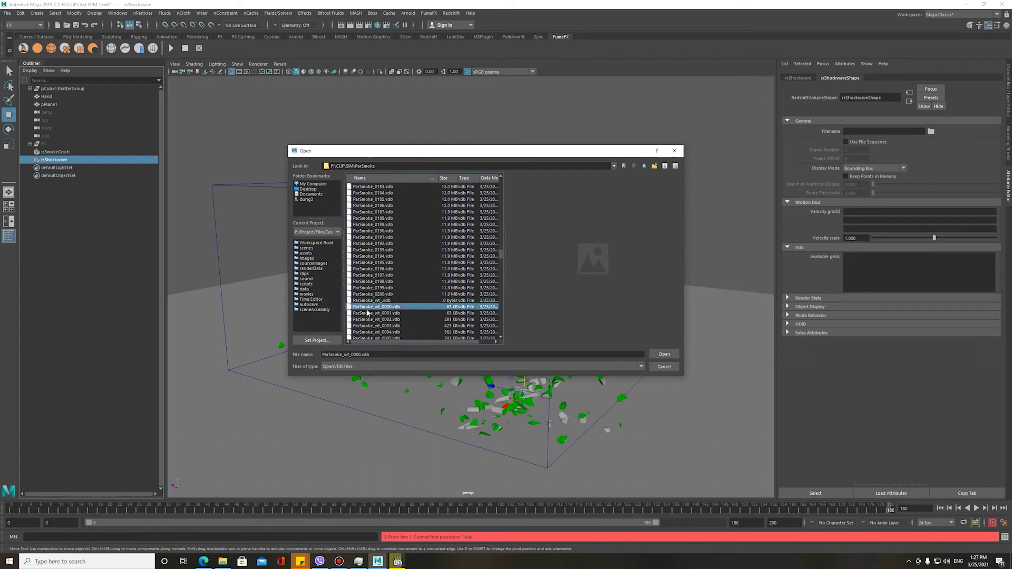
pyautogui.click(663, 354)
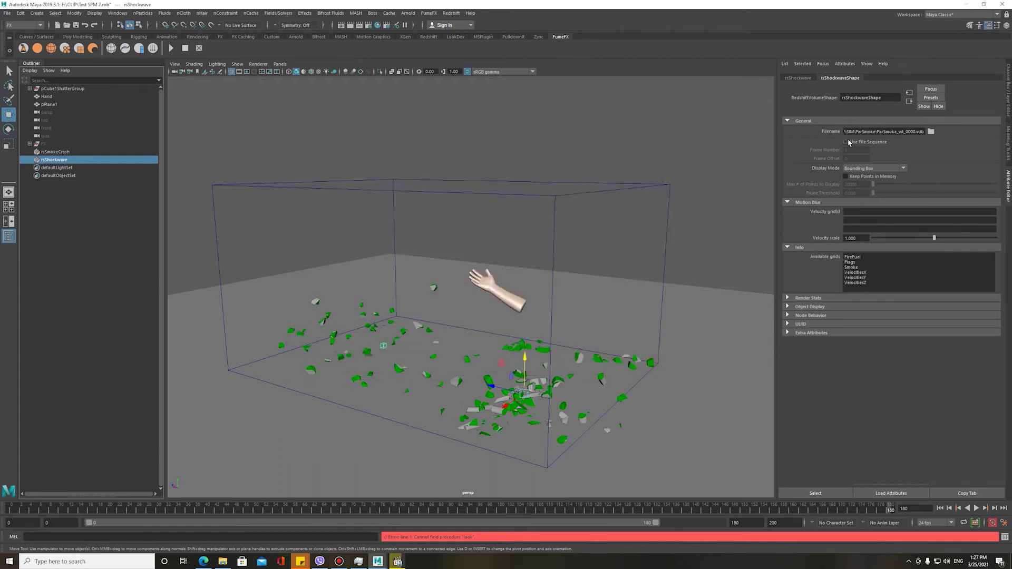
pyautogui.scroll(-3, 422, 237)
# - Set rsShockwave's Rotate X to -90 so its volume box stands upright
pyautogui.hotkey('ctrl', 'a')
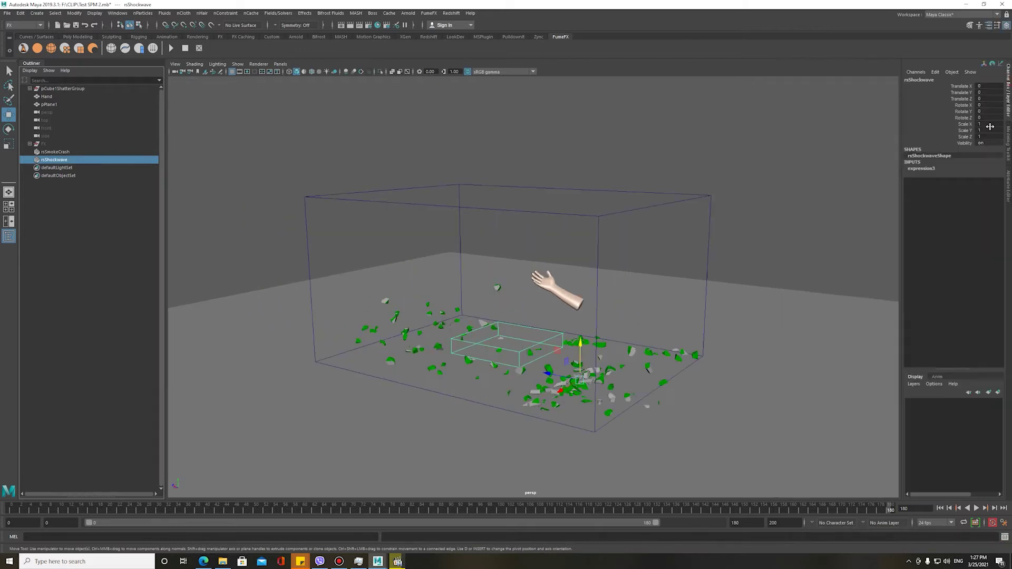
pyautogui.doubleClick(988, 105)
pyautogui.write('0')
pyautogui.press('Return')
pyautogui.moveTo(672, 234)
pyautogui.keyDown('alt'); pyautogui.mouseDown()
pyautogui.moveTo(617, 208)
pyautogui.moveTo(682, 271)
pyautogui.mouseUp(); pyautogui.keyUp('alt')
# - Select rsSmokeCrash and bring up the Hypershade
pyautogui.click(662, 203)
pyautogui.moveTo(643, 244)
pyautogui.keyDown('alt'); pyautogui.mouseDown()
pyautogui.moveTo(554, 260)
pyautogui.moveTo(548, 197)
pyautogui.moveTo(558, 253)
pyautogui.moveTo(578, 176)
pyautogui.mouseUp(); pyautogui.keyUp('alt')
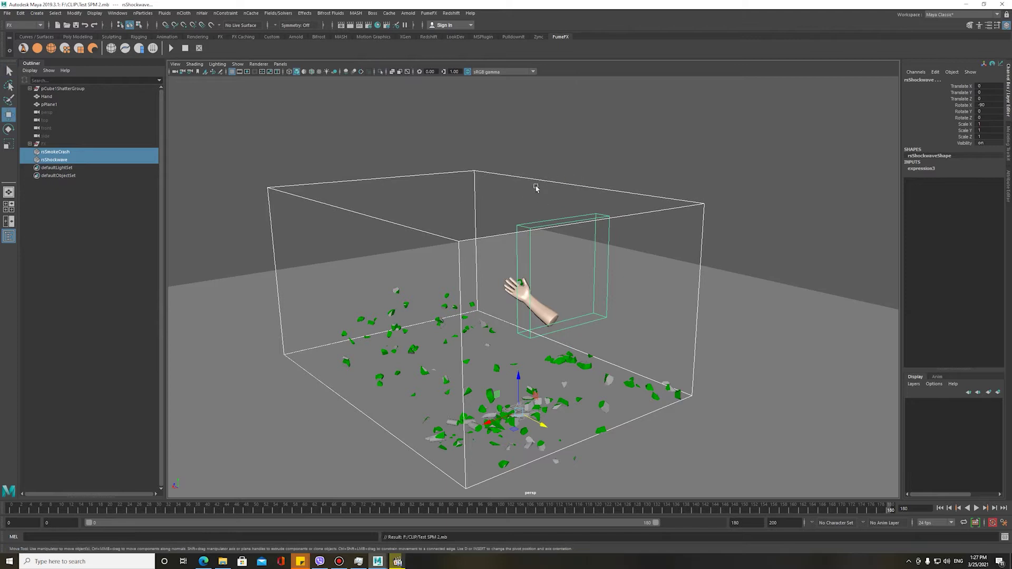
pyautogui.moveTo(528, 156); pyautogui.dragTo(550, 201)
pyautogui.click(378, 25)
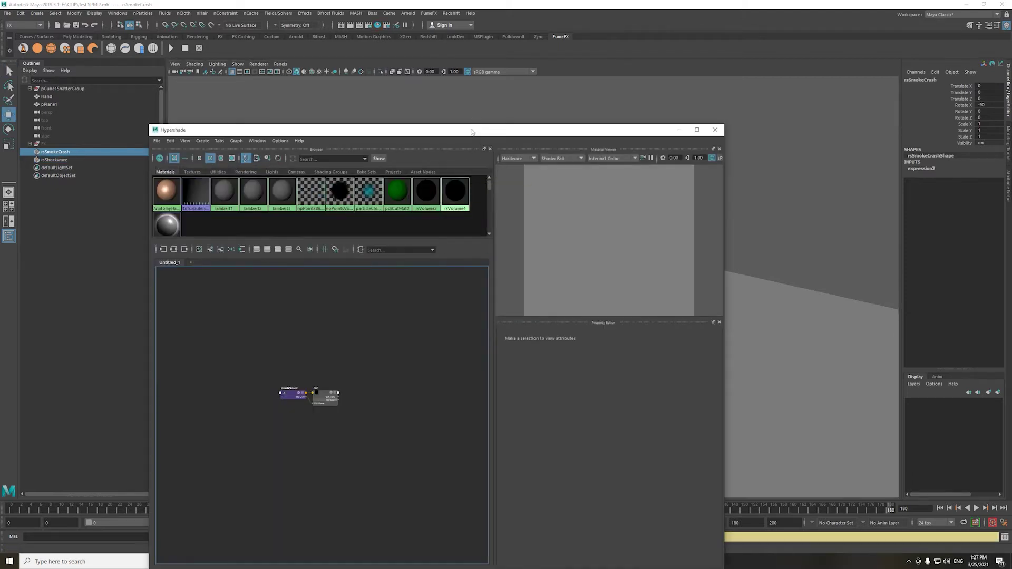
# - Load both smoke volumes' shading groups and their volume shaders into the Hypershade graph
pyautogui.moveTo(468, 135); pyautogui.dragTo(818, 154)
pyautogui.moveTo(371, 294)
pyautogui.keyDown('alt'); pyautogui.mouseDown()
pyautogui.moveTo(253, 287)
pyautogui.moveTo(392, 293)
pyautogui.mouseUp(); pyautogui.keyUp('alt')
pyautogui.keyDown('shift'); pyautogui.click(412, 246); pyautogui.keyUp('shift')
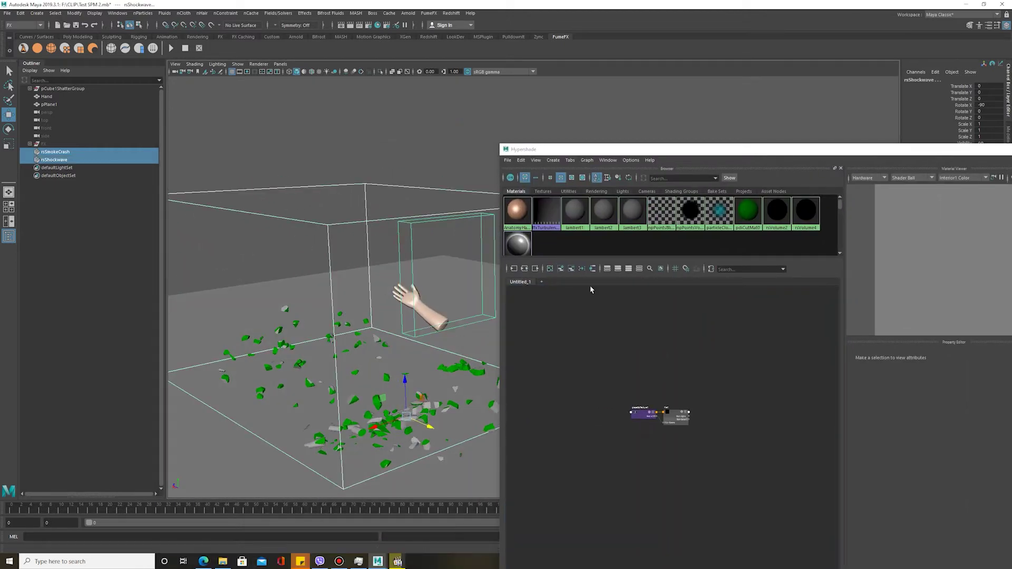
pyautogui.click(524, 268)
pyautogui.moveTo(613, 343); pyautogui.dragTo(722, 519)
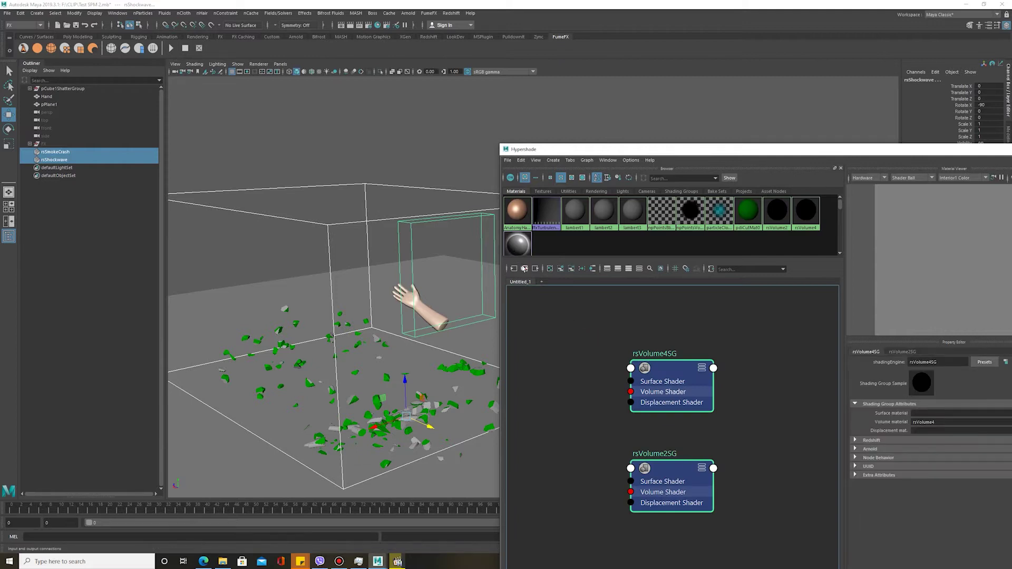
pyautogui.click(528, 269)
pyautogui.click(599, 351)
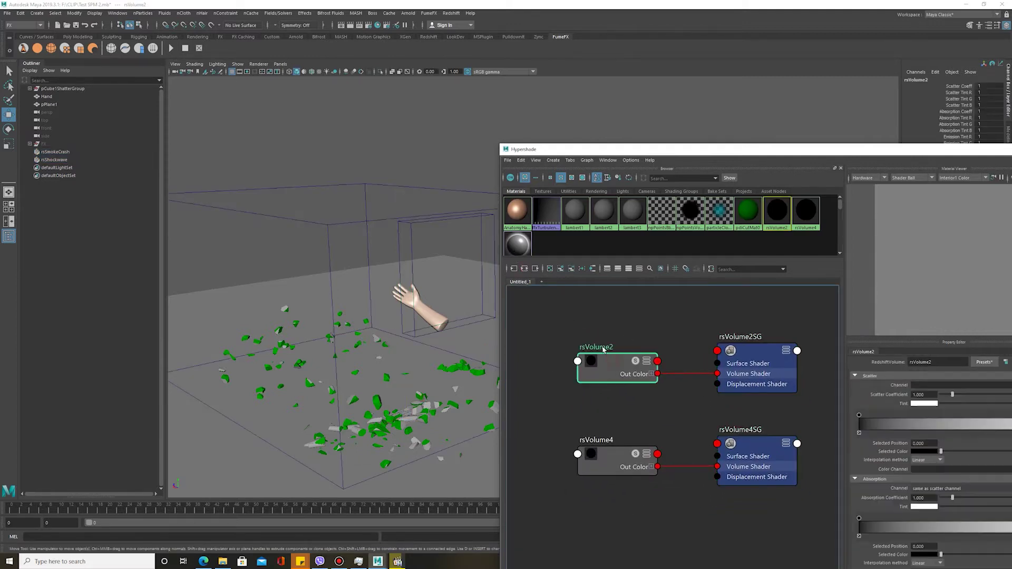
# - Check which objects use rsVolume4 and which use rsVolume2
pyautogui.moveTo(606, 149); pyautogui.dragTo(576, 118)
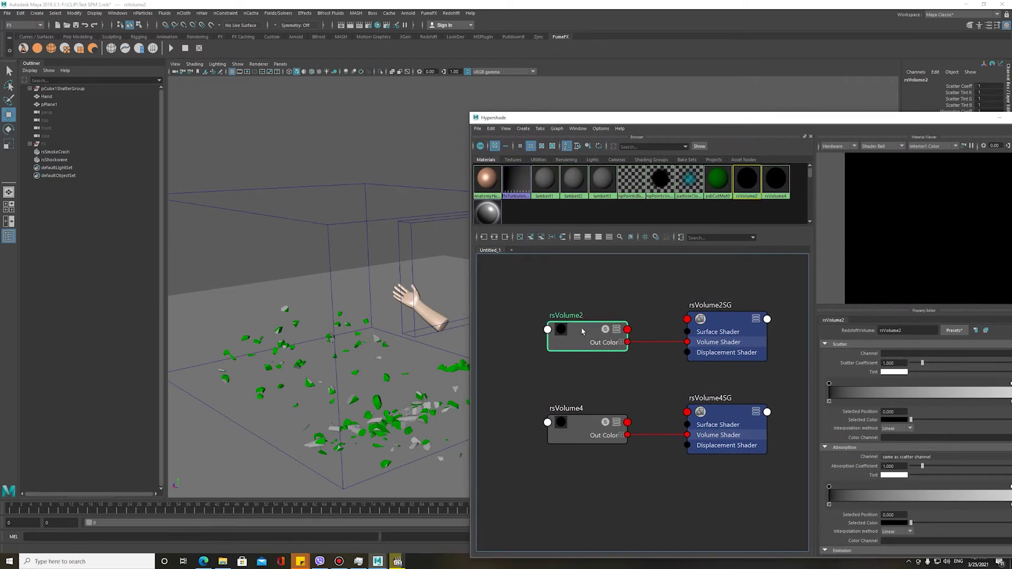
pyautogui.click(582, 424)
pyautogui.click(580, 342)
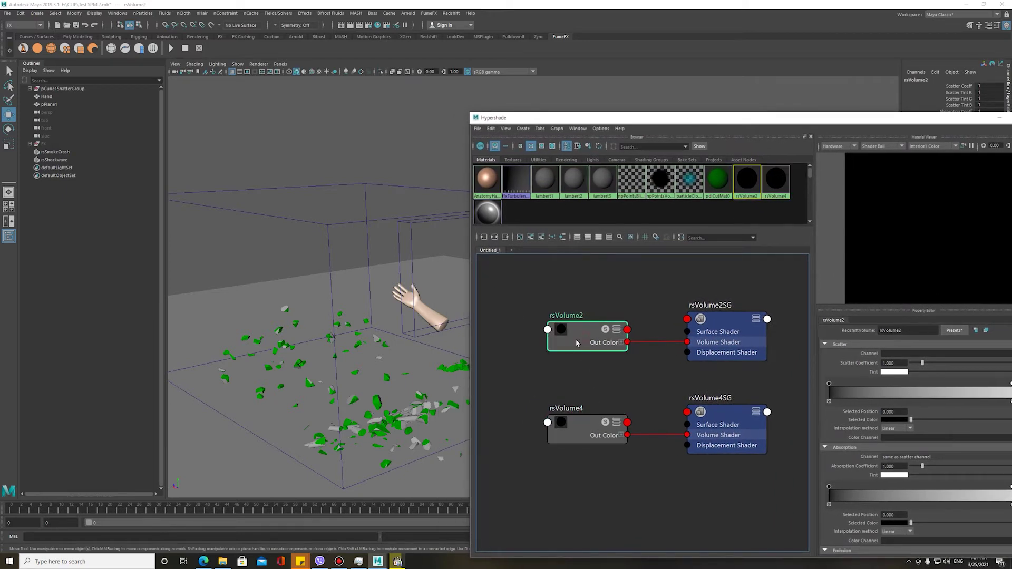
pyautogui.click(579, 424)
pyautogui.moveTo(579, 424); pyautogui.dragTo(614, 424, button='right')
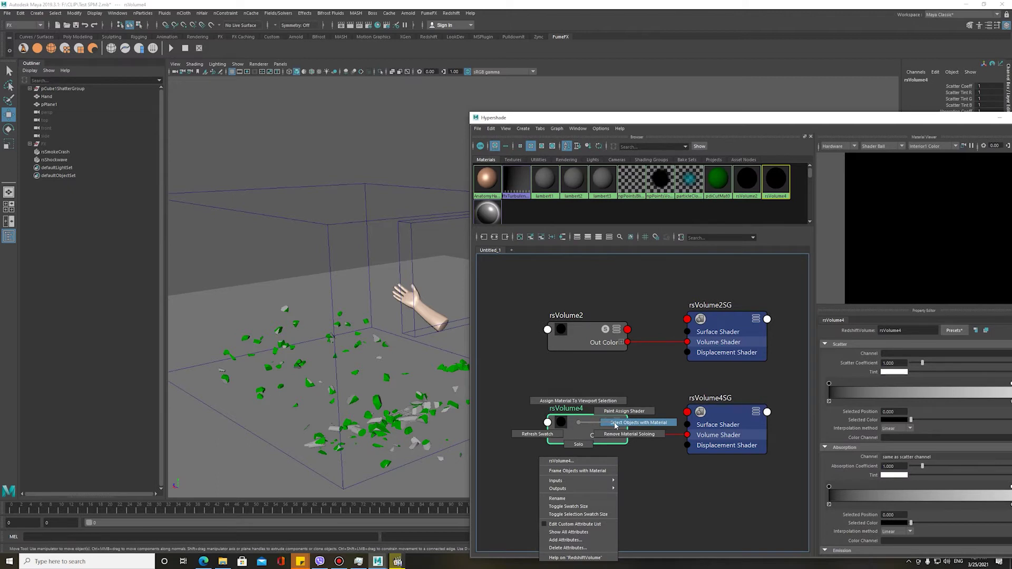
pyautogui.click(615, 422)
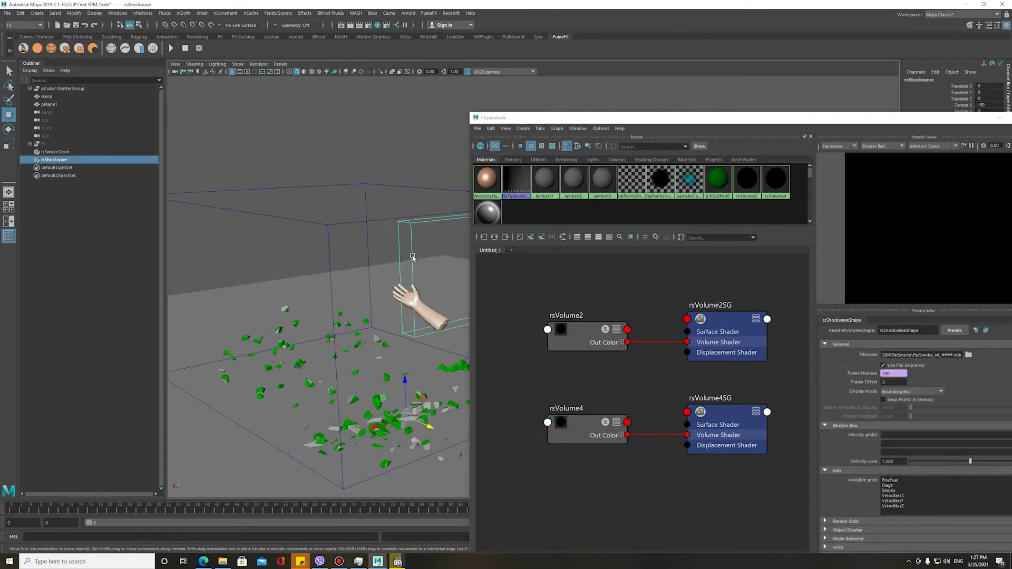
pyautogui.rightClick(576, 330)
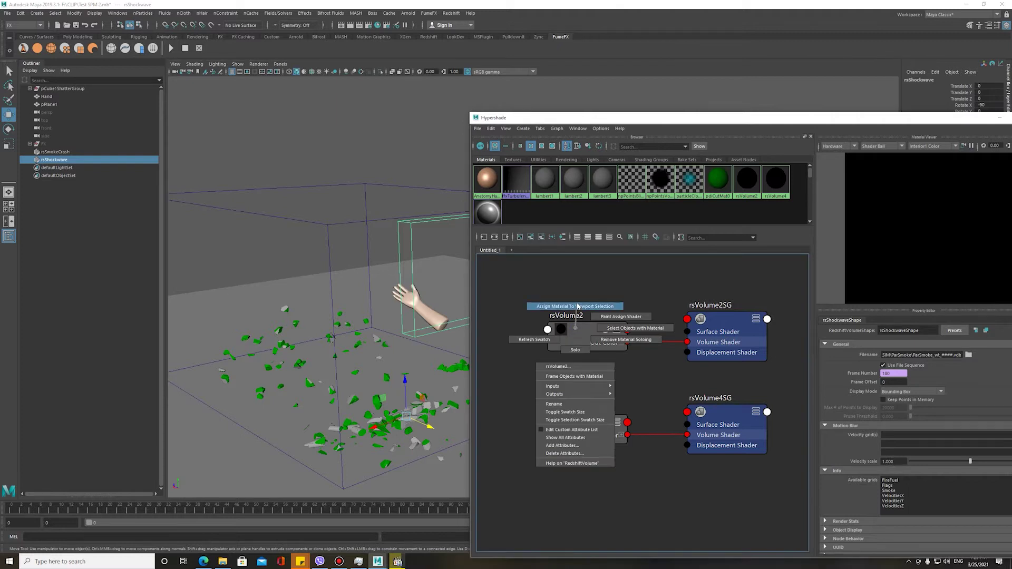
pyautogui.click(578, 298)
pyautogui.click(577, 329)
pyautogui.rightClick(576, 329)
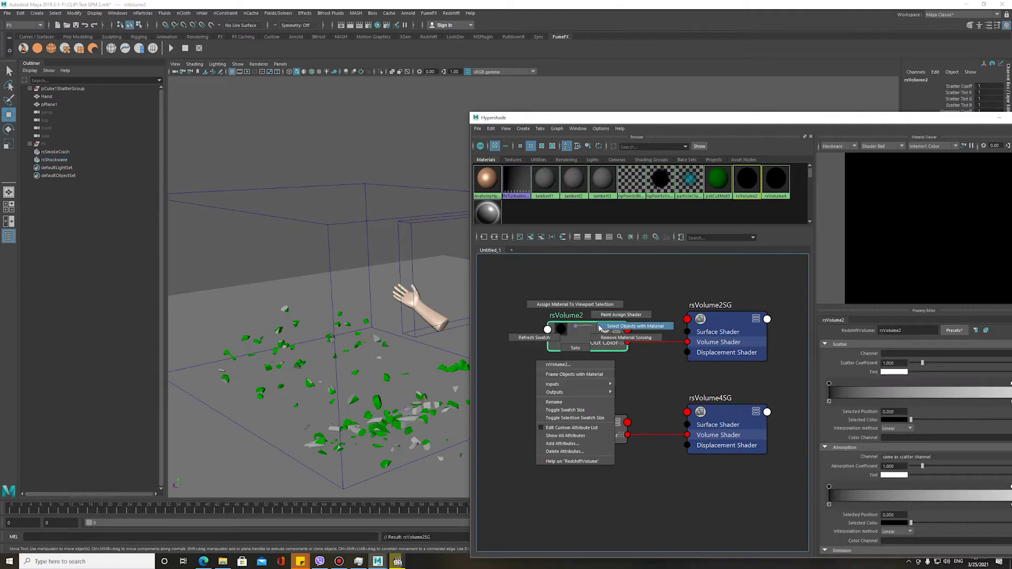
pyautogui.click(617, 327)
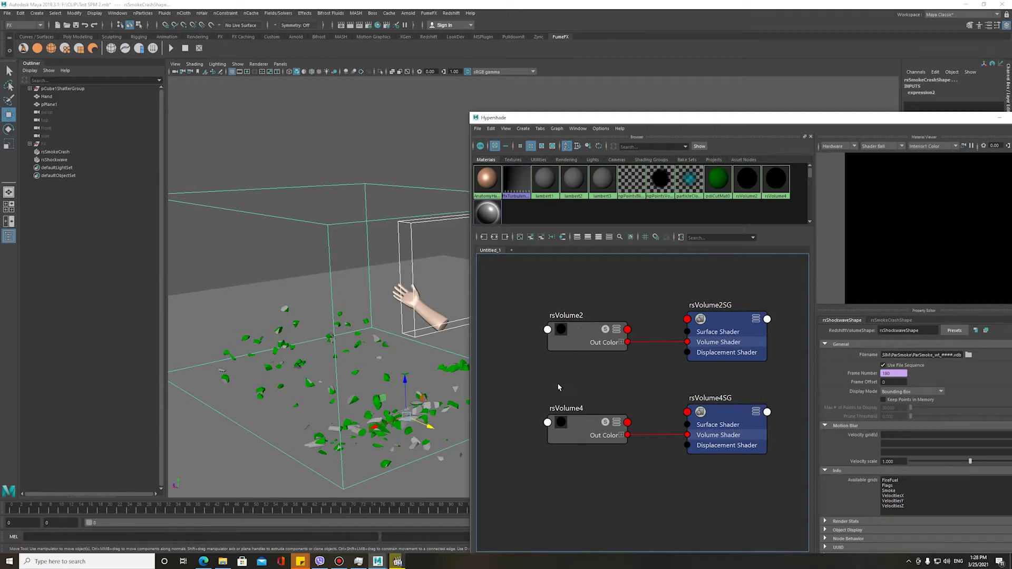
# - Delete rsVolume4 with its shading group and select rsVolume2 for editing
pyautogui.moveTo(557, 383); pyautogui.dragTo(743, 453)
pyautogui.press('Delete')
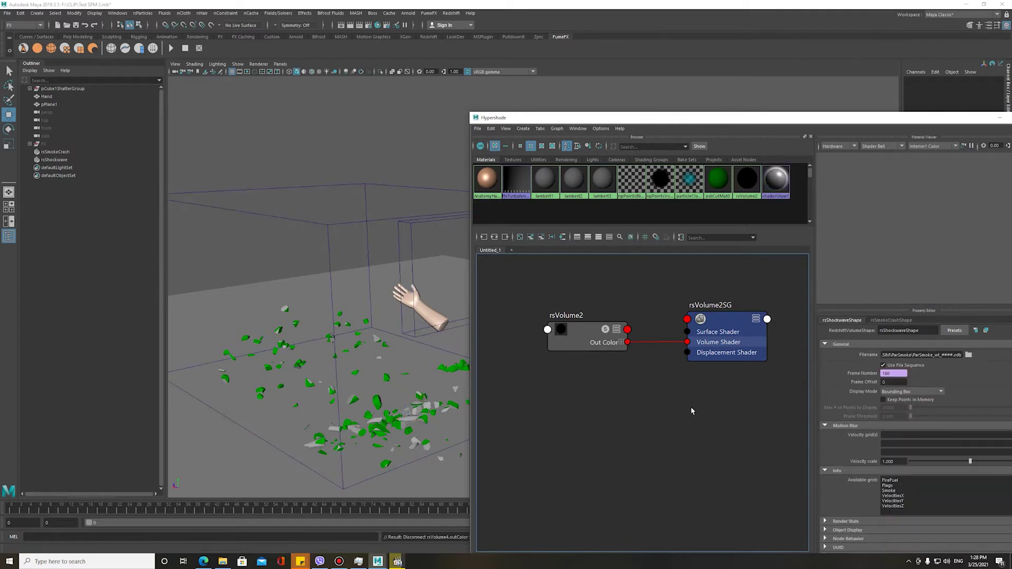
pyautogui.click(569, 332)
pyautogui.rightClick(569, 332)
pyautogui.click(489, 262)
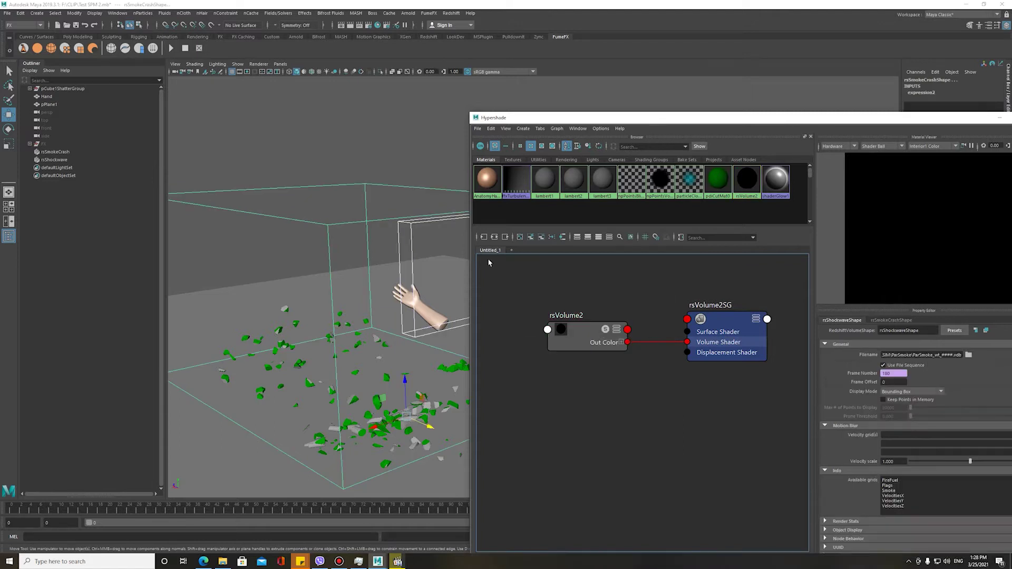
pyautogui.click(564, 316)
# - Set rsVolume2's Scatter Channel to All > Smoke in the Property Editor
pyautogui.moveTo(767, 123); pyautogui.dragTo(392, 70)
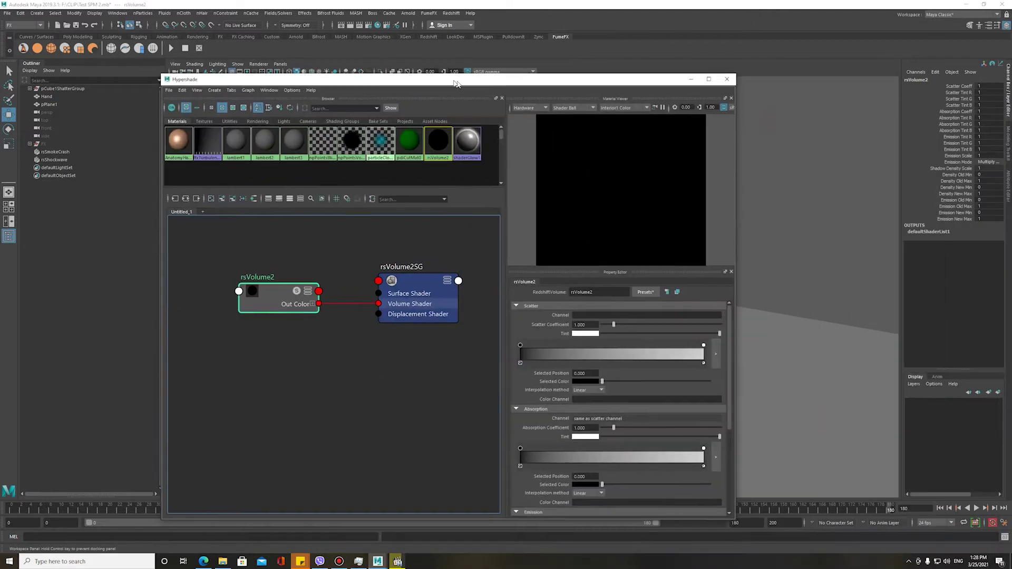
pyautogui.moveTo(568, 60); pyautogui.dragTo(569, 26)
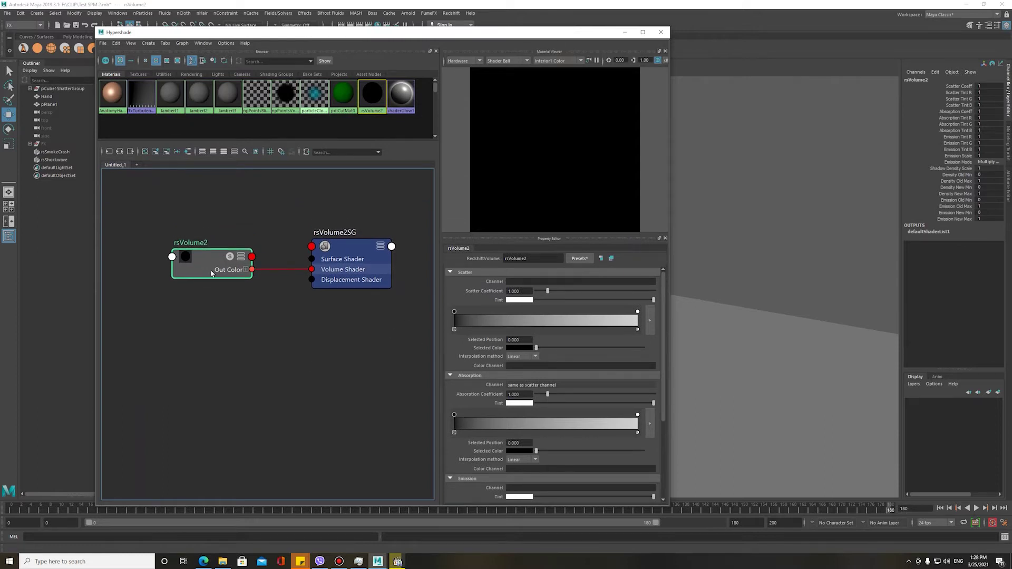
pyautogui.click(537, 283)
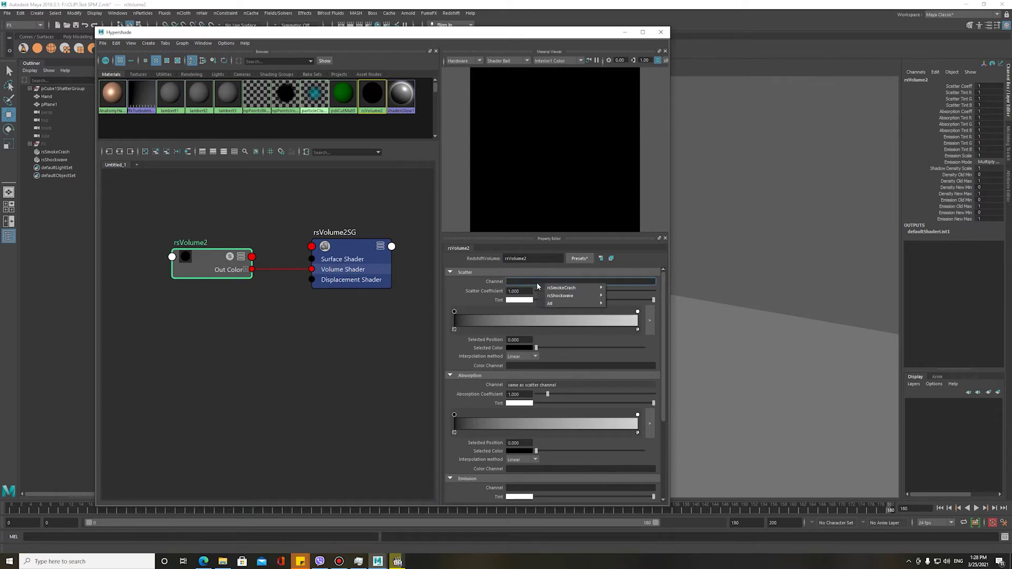
pyautogui.moveTo(572, 303)
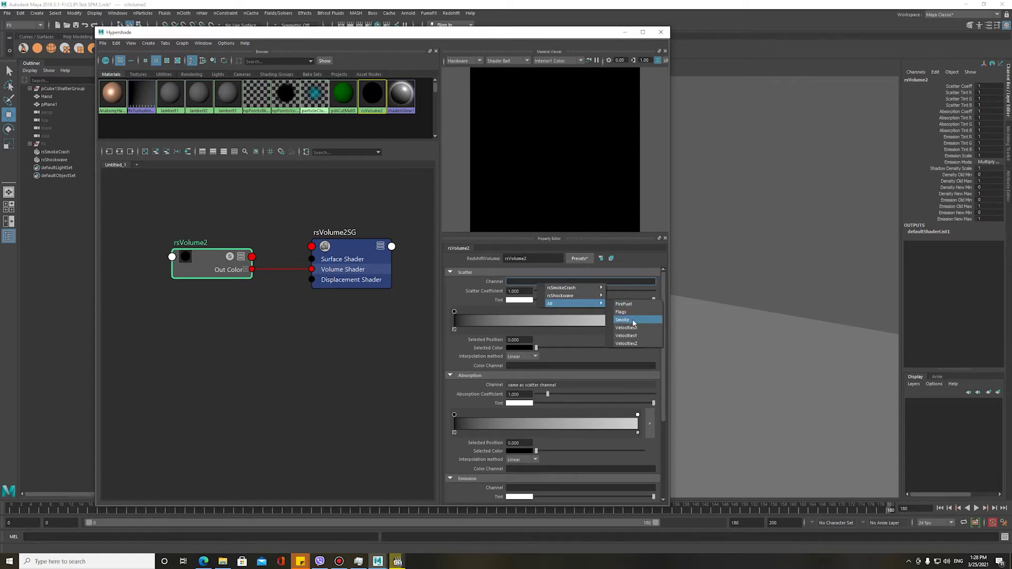
pyautogui.click(633, 322)
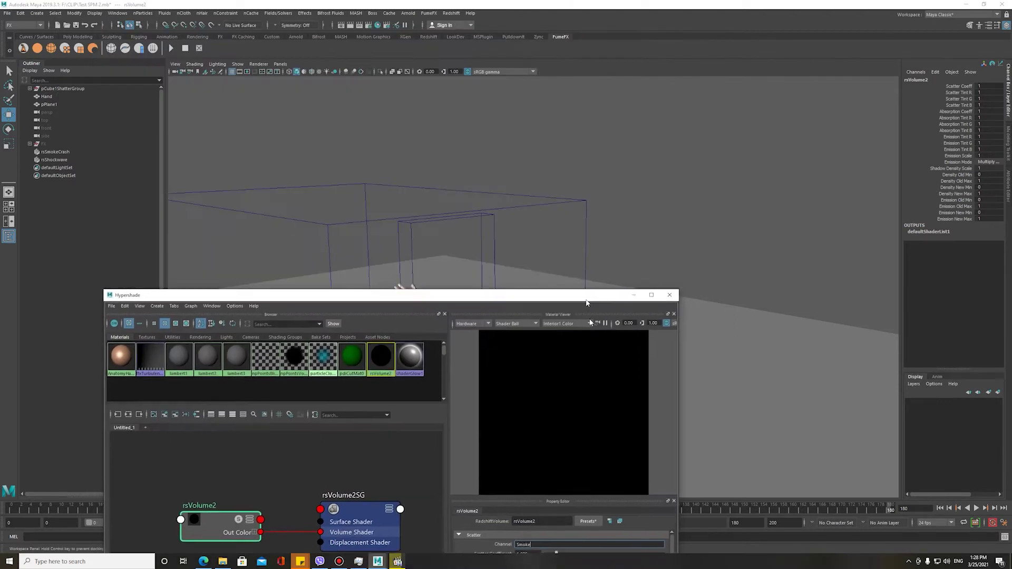
pyautogui.moveTo(578, 36); pyautogui.dragTo(597, 331)
# - Open the LookDev window from the LookDev shelf and add a dome light
pyautogui.click(670, 175)
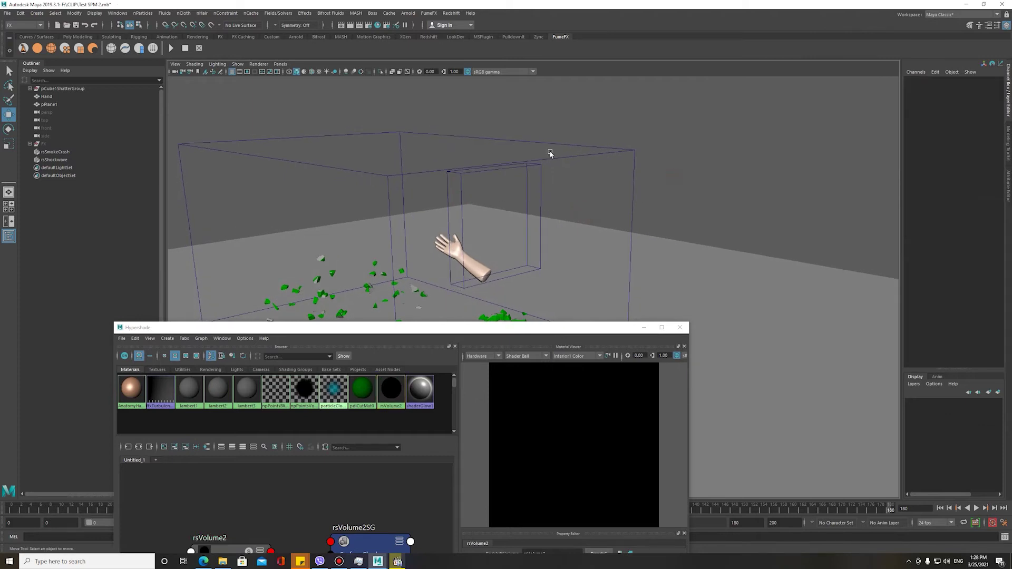
pyautogui.click(457, 37)
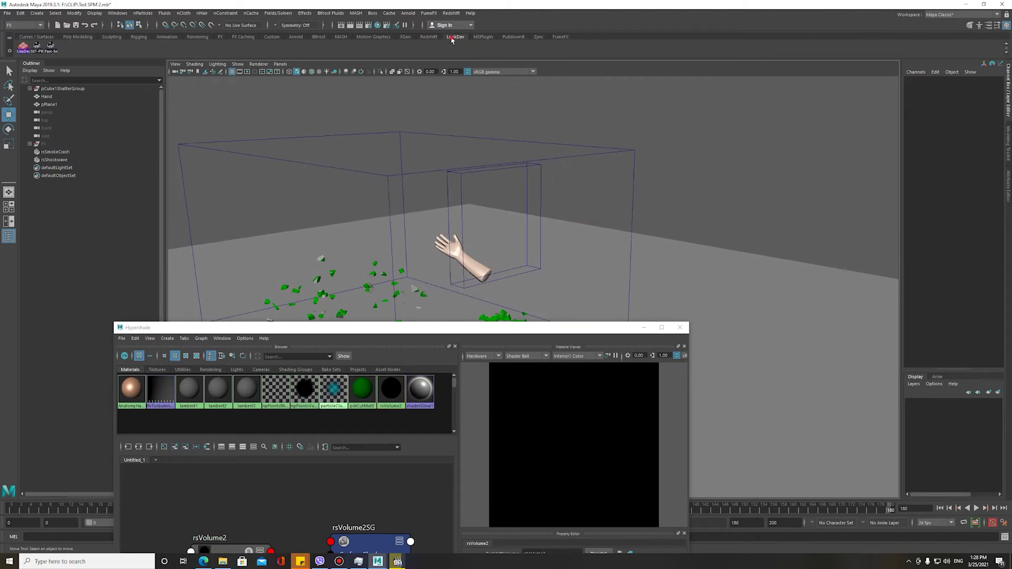
pyautogui.click(24, 51)
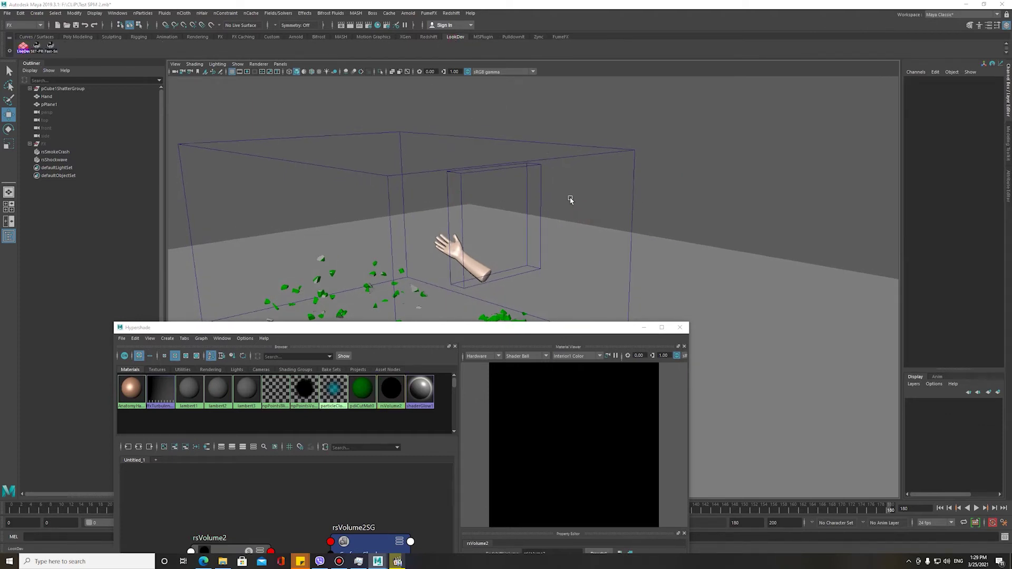
pyautogui.moveTo(562, 206)
pyautogui.keyDown('alt'); pyautogui.mouseDown()
pyautogui.moveTo(569, 165)
pyautogui.moveTo(539, 183)
pyautogui.mouseUp(); pyautogui.keyUp('alt')
pyautogui.moveTo(589, 329); pyautogui.dragTo(544, 375)
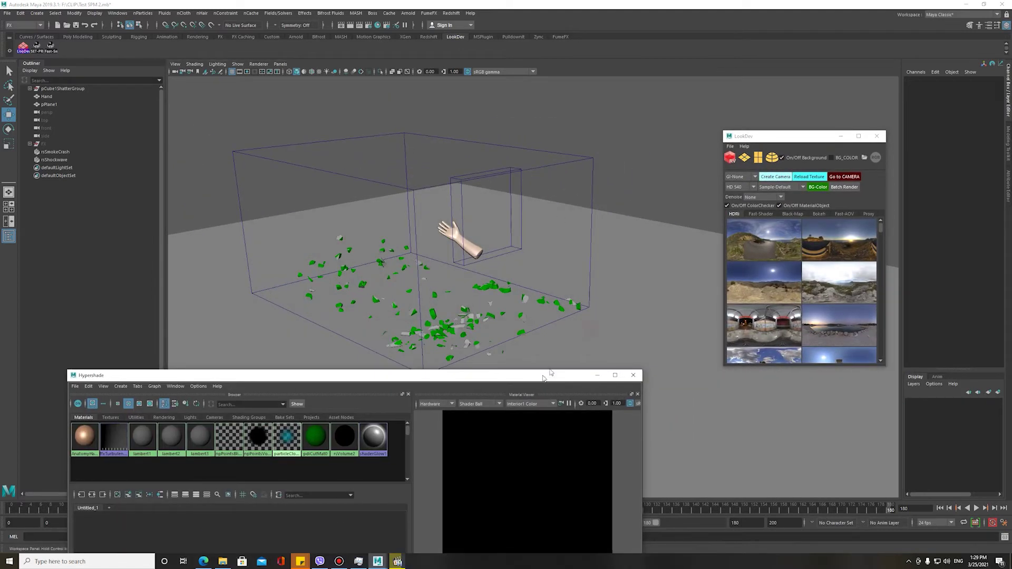
pyautogui.click(771, 158)
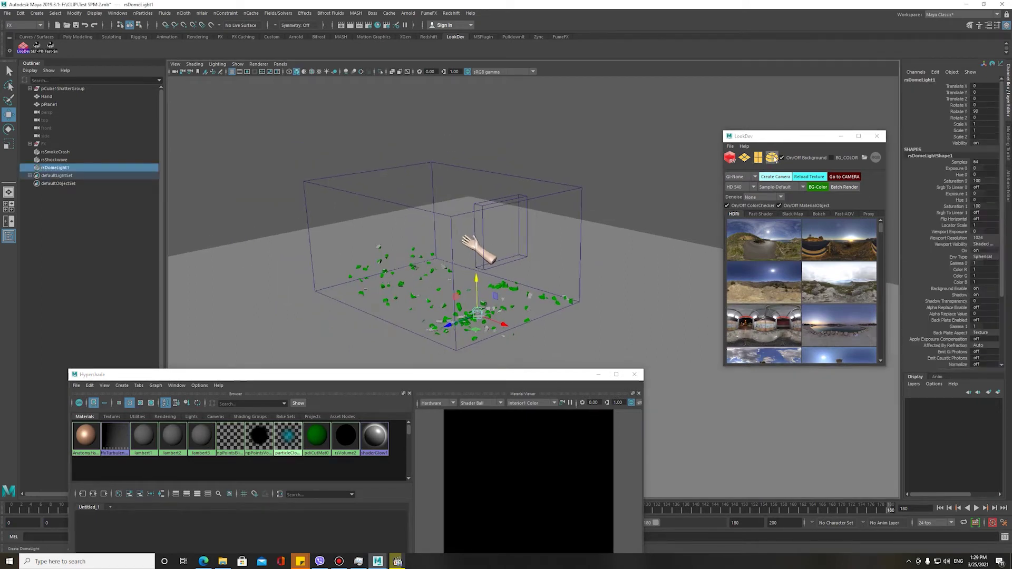
# - Set rsDomeLight1's Volume Contribution Scale to 1.000 in its attributes
pyautogui.moveTo(778, 143); pyautogui.dragTo(788, 120)
pyautogui.keyDown('alt'); pyautogui.moveTo(628, 185); pyautogui.dragTo(582, 240); pyautogui.keyUp('alt')
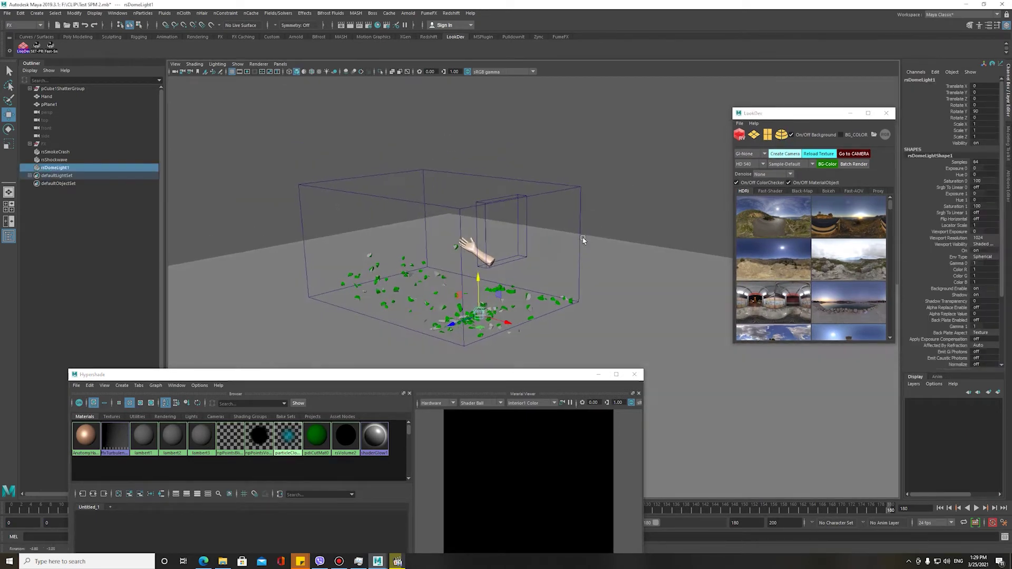
pyautogui.moveTo(781, 118); pyautogui.dragTo(587, 133)
pyautogui.click(908, 197)
pyautogui.hotkey('ctrl', 'a')
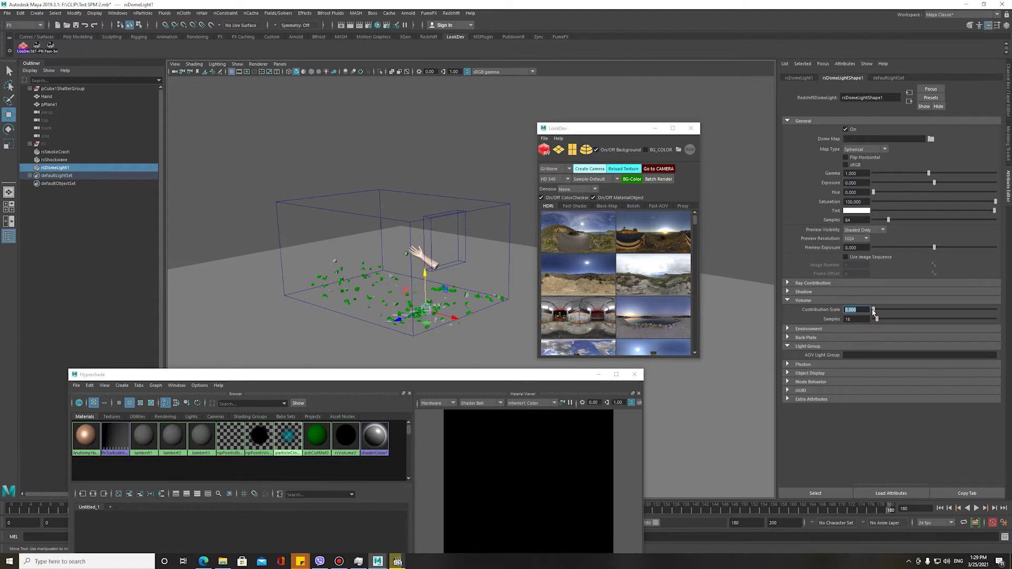
pyautogui.scroll(3, 405, 289)
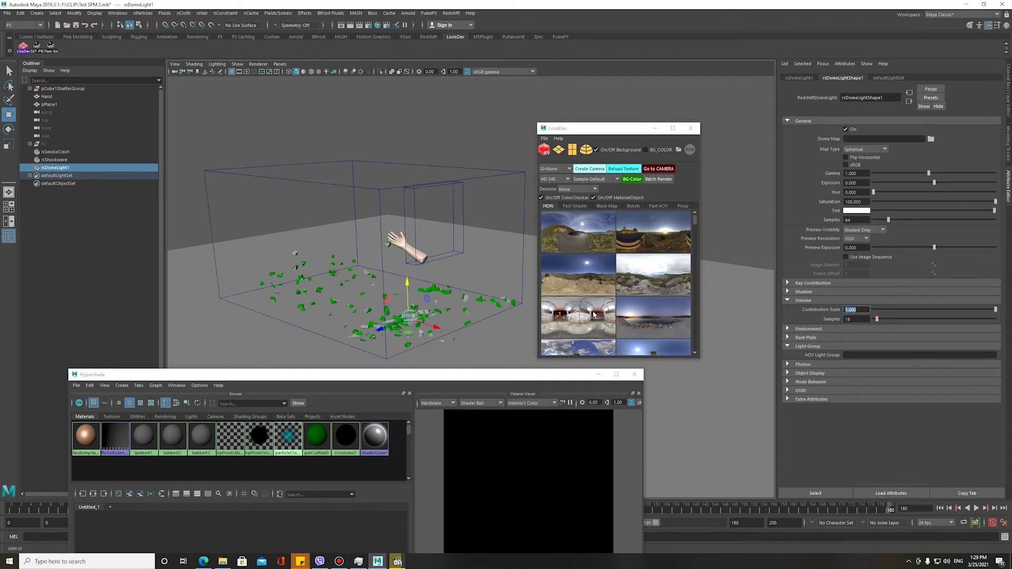
pyautogui.moveTo(584, 128); pyautogui.dragTo(677, 123)
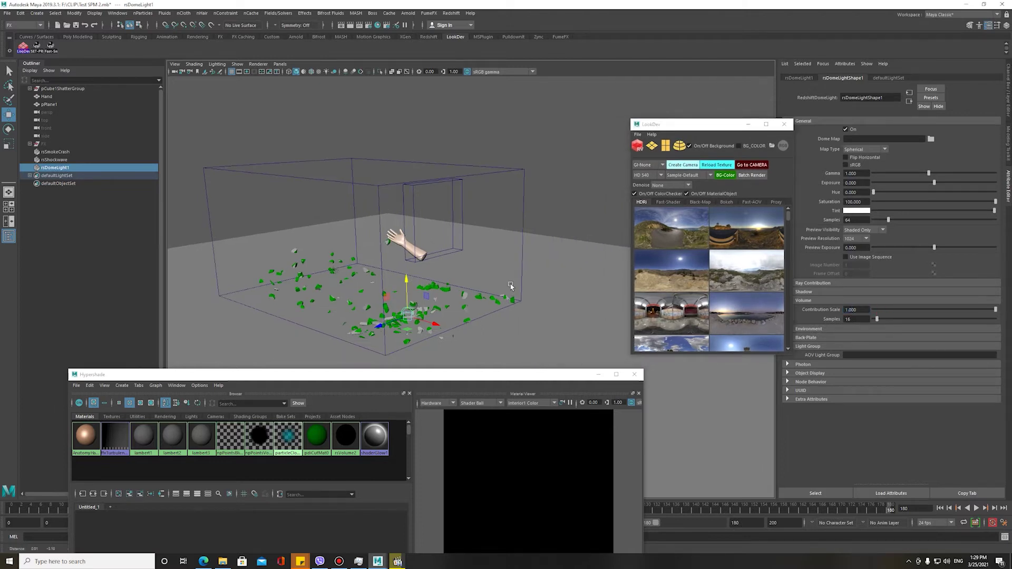
pyautogui.keyDown('alt'); pyautogui.moveTo(513, 287); pyautogui.dragTo(513, 253); pyautogui.keyUp('alt')
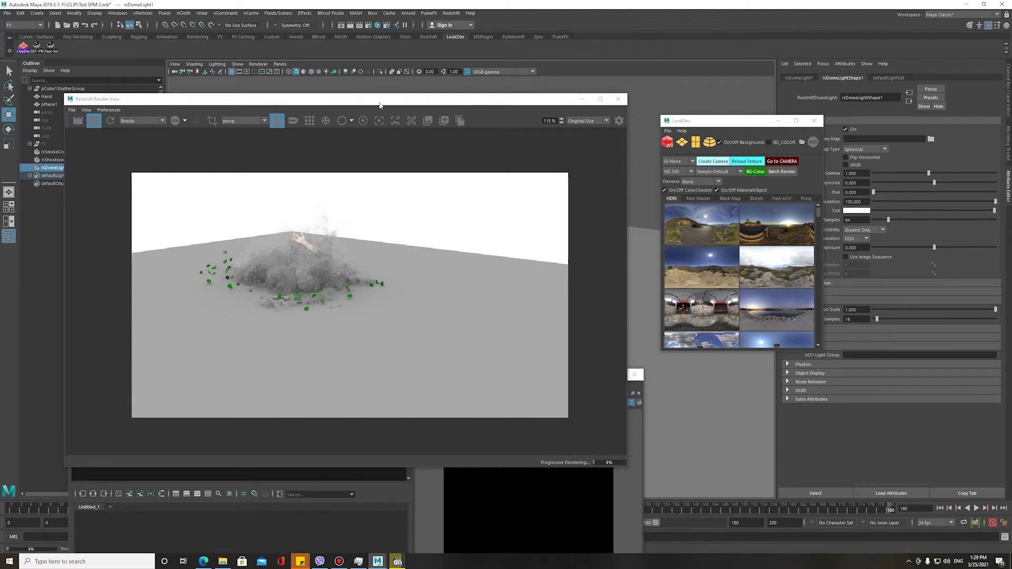
# - Create camera1 and orbit it to frame the rsSmokeCrash smoke box
pyautogui.moveTo(380, 105); pyautogui.dragTo(474, 367)
pyautogui.click(712, 161)
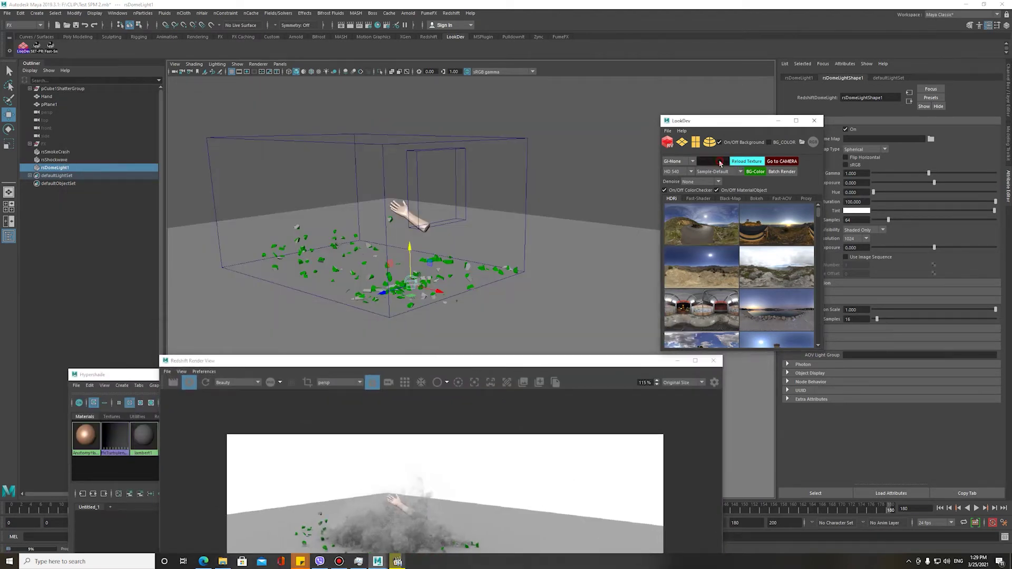
pyautogui.moveTo(456, 258)
pyautogui.keyDown('alt'); pyautogui.mouseDown()
pyautogui.moveTo(470, 273)
pyautogui.moveTo(399, 211)
pyautogui.mouseUp(); pyautogui.keyUp('alt')
pyautogui.click(466, 265)
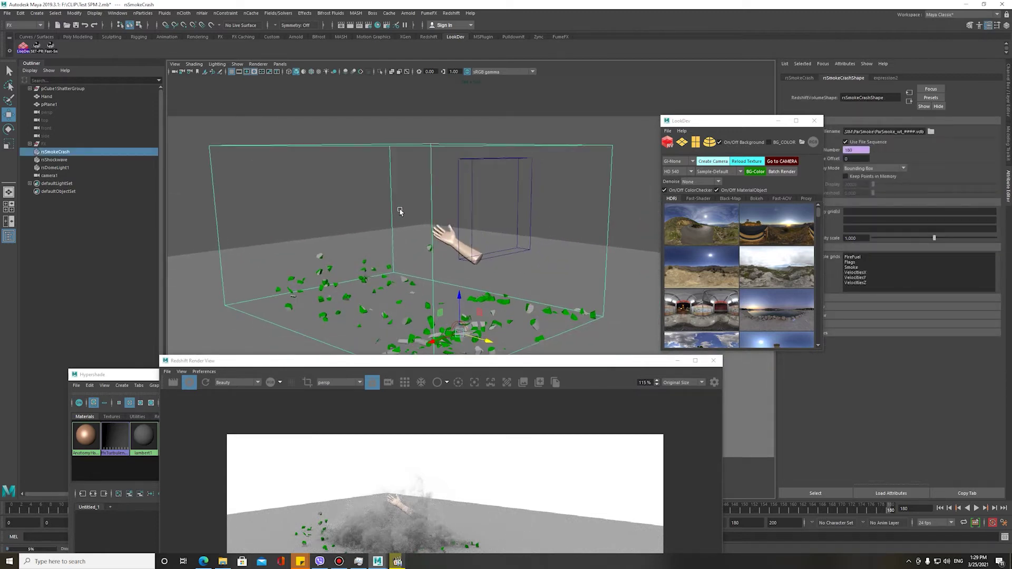
pyautogui.keyDown('alt'); pyautogui.moveTo(399, 210); pyautogui.dragTo(464, 295); pyautogui.keyUp('alt')
# - Render through camera1 in the Redshift Render View
pyautogui.click(478, 365)
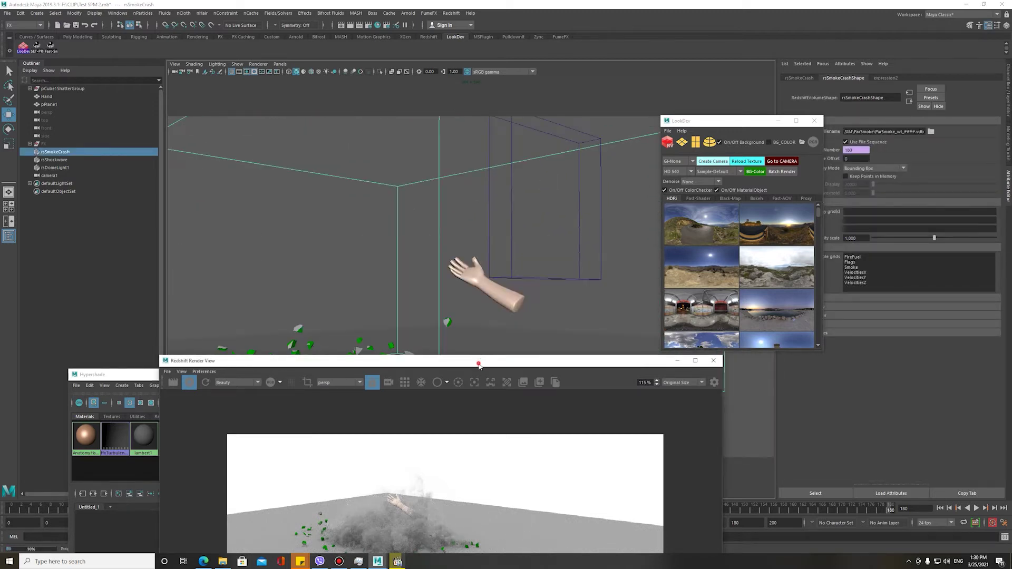
pyautogui.moveTo(478, 364); pyautogui.dragTo(428, 130)
pyautogui.click(301, 151)
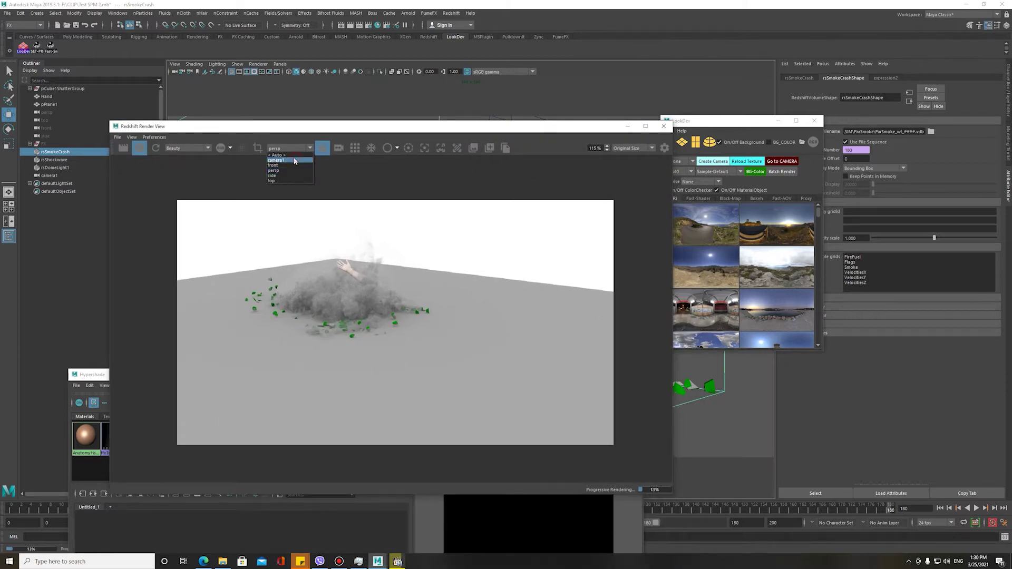
pyautogui.click(294, 161)
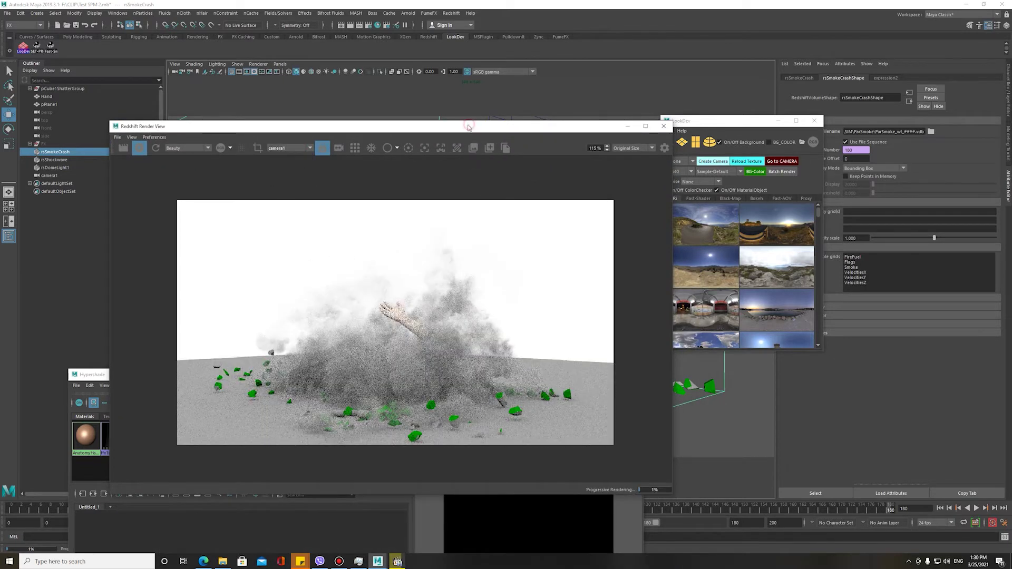
pyautogui.moveTo(468, 127); pyautogui.dragTo(374, 82)
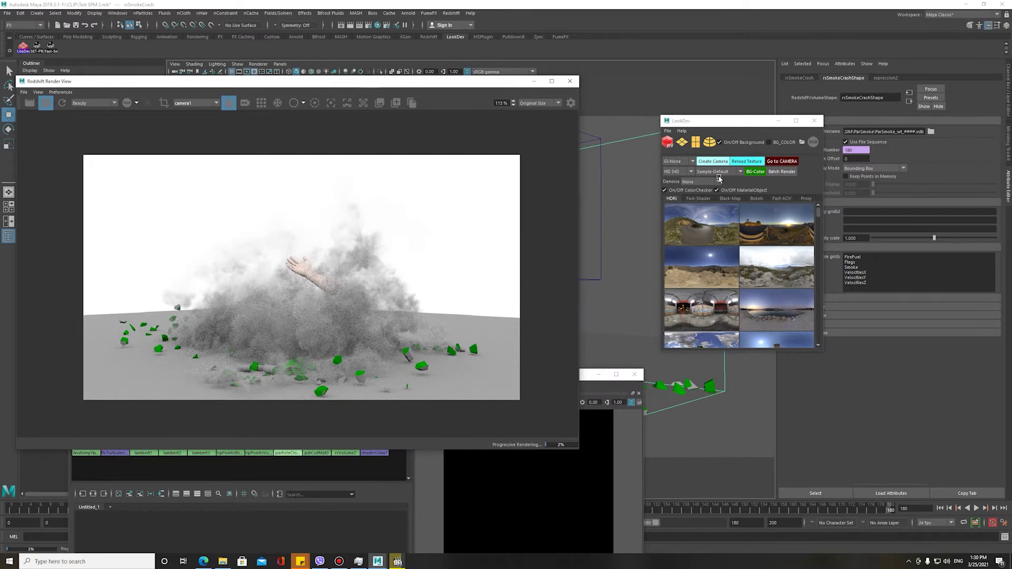
pyautogui.moveTo(703, 127); pyautogui.dragTo(797, 136)
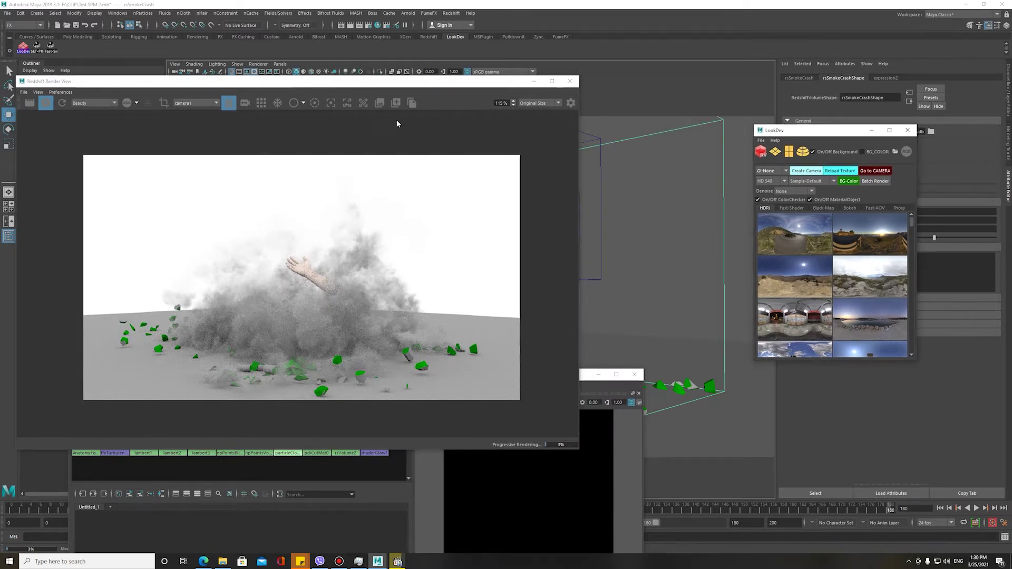
pyautogui.moveTo(62, 81)
pyautogui.mouseDown()
pyautogui.moveTo(192, 85)
pyautogui.moveTo(389, 46)
pyautogui.mouseUp()
pyautogui.moveTo(289, 379)
pyautogui.mouseDown()
pyautogui.moveTo(239, 67)
pyautogui.moveTo(242, 158)
pyautogui.mouseUp()
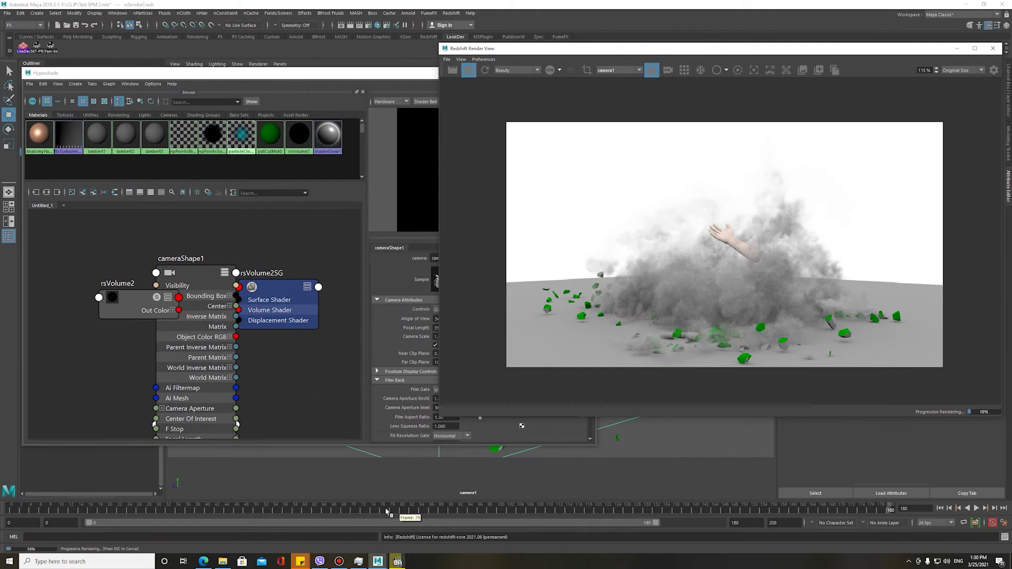
# - Scrub the time slider through frames 76, 35, 20 and 23, settling on frame 29
pyautogui.click(384, 510)
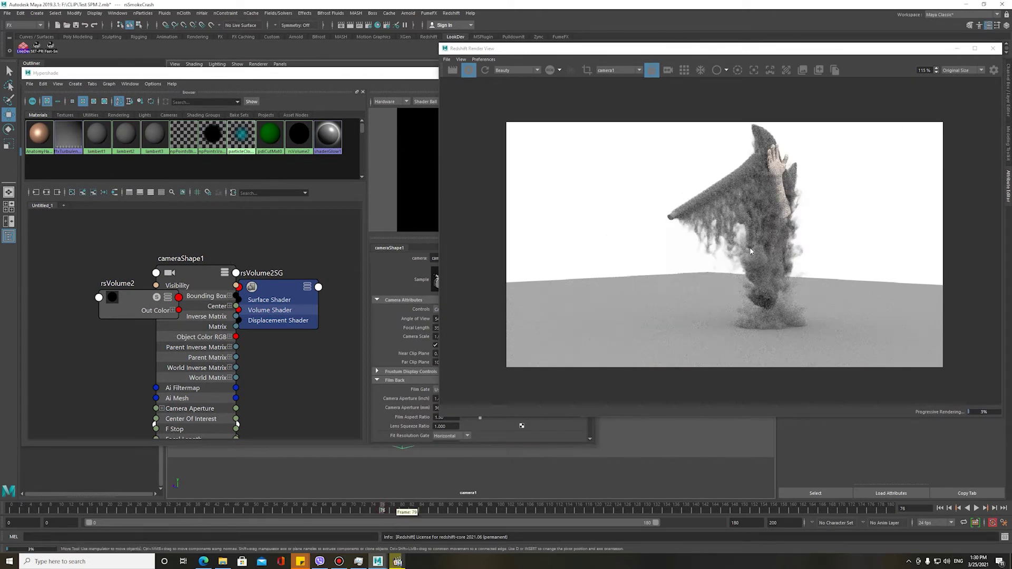
pyautogui.scroll(1, 790, 194)
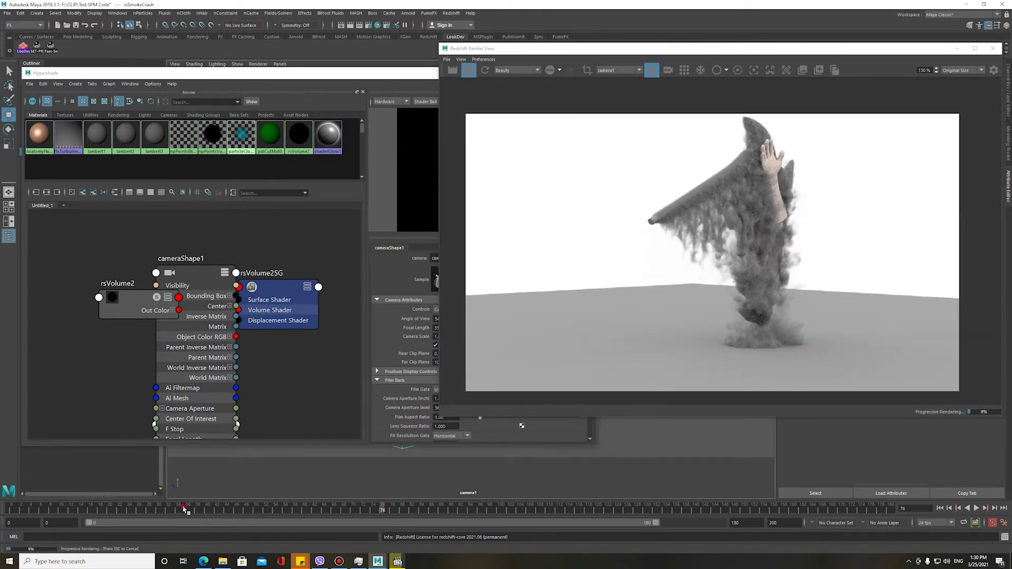
pyautogui.click(183, 509)
pyautogui.click(110, 509)
pyautogui.click(123, 509)
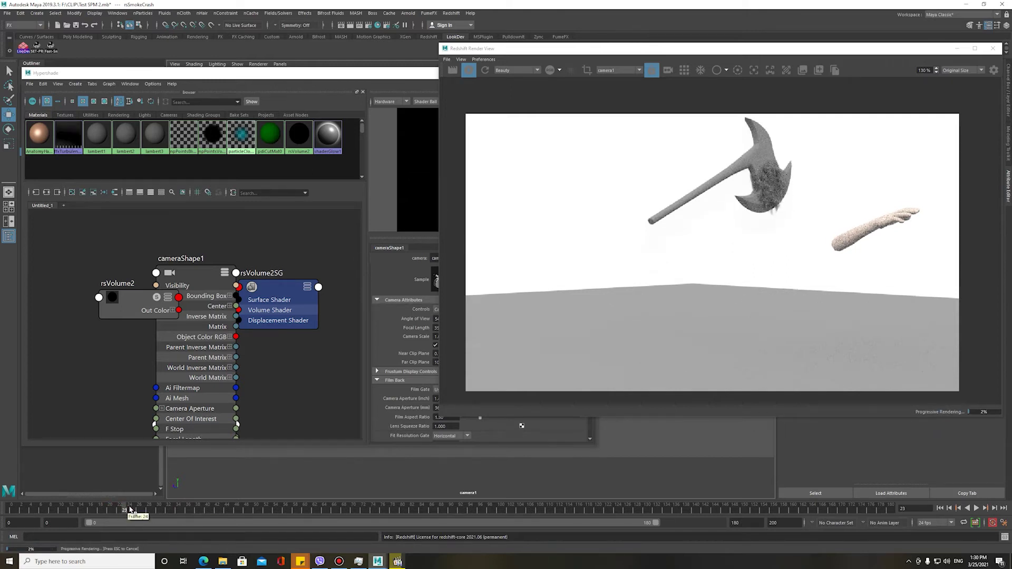
pyautogui.click(153, 509)
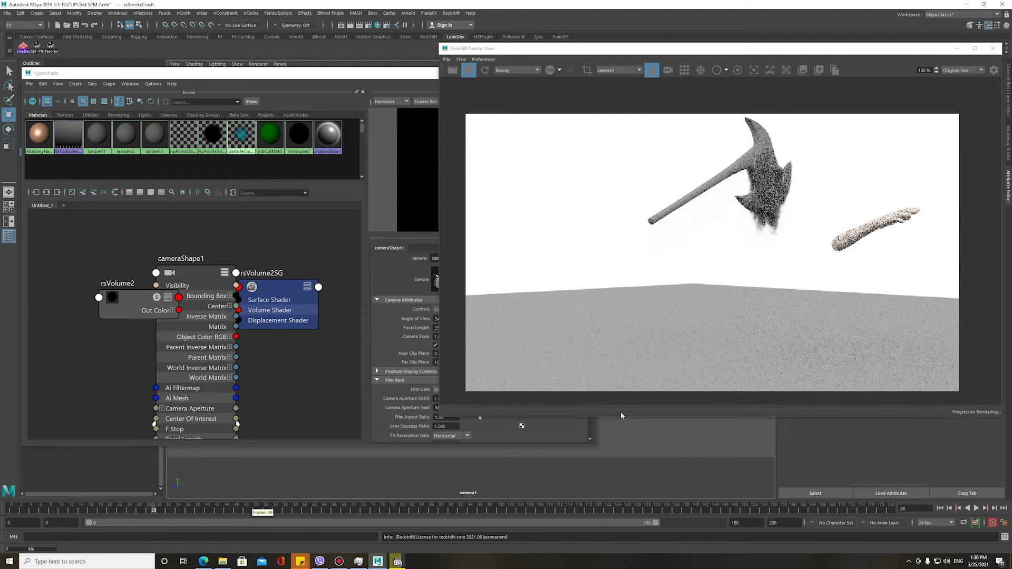
pyautogui.click(469, 70)
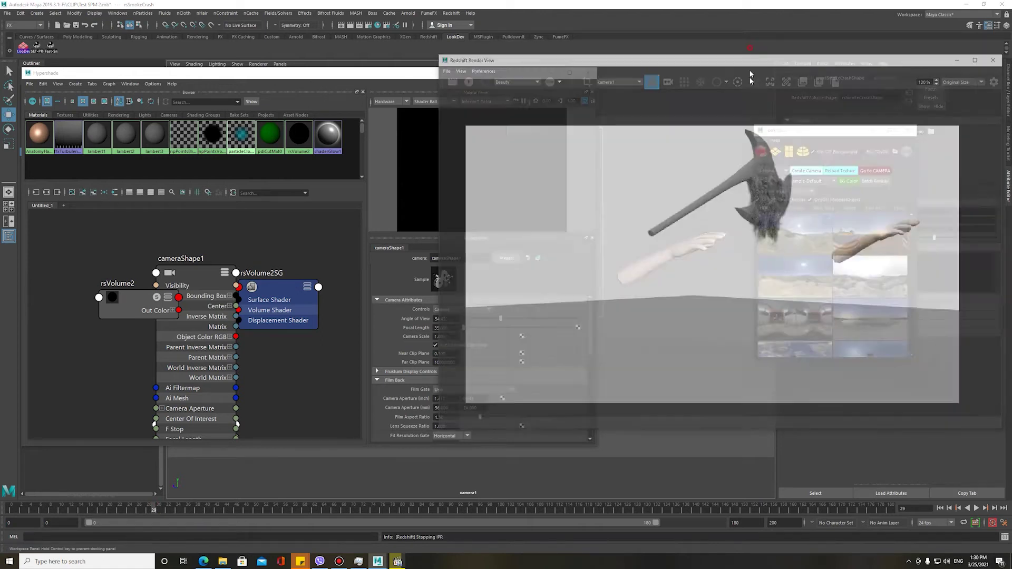
pyautogui.click(558, 74)
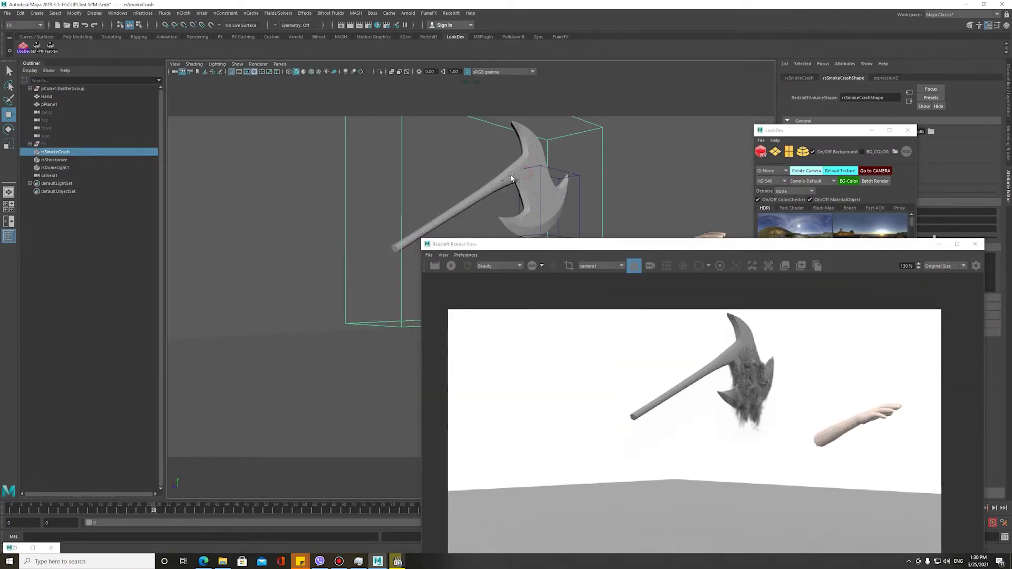
# - Select camera1 and frame the viewport on the axe's handle and blade
pyautogui.click(179, 73)
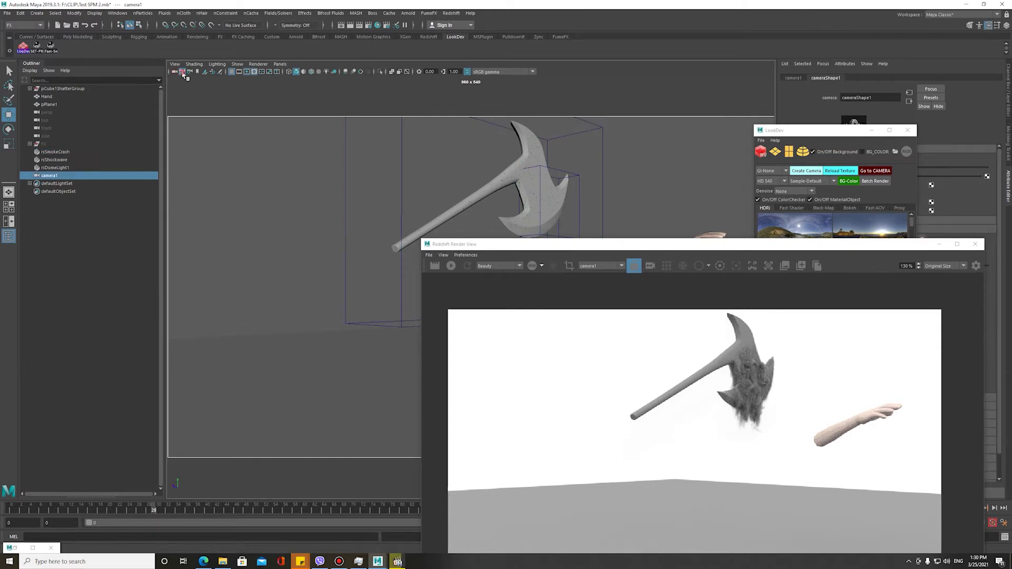
pyautogui.keyDown('alt'); pyautogui.moveTo(496, 179); pyautogui.dragTo(520, 168); pyautogui.keyUp('alt')
pyautogui.click(521, 169)
pyautogui.press('f')
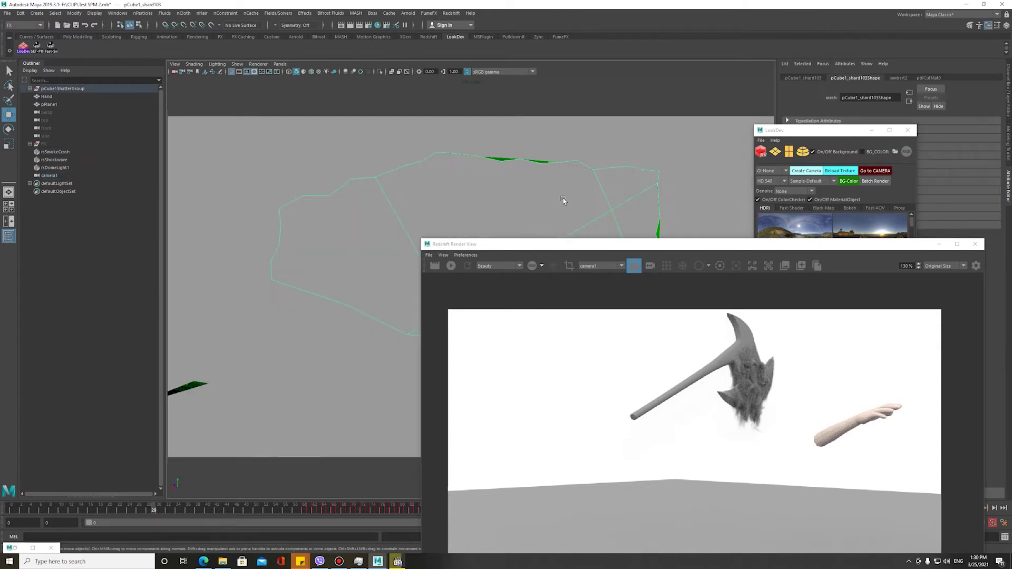
pyautogui.click(644, 177)
pyautogui.keyDown('alt'); pyautogui.moveTo(643, 176); pyautogui.dragTo(592, 149, button='right'); pyautogui.keyUp('alt')
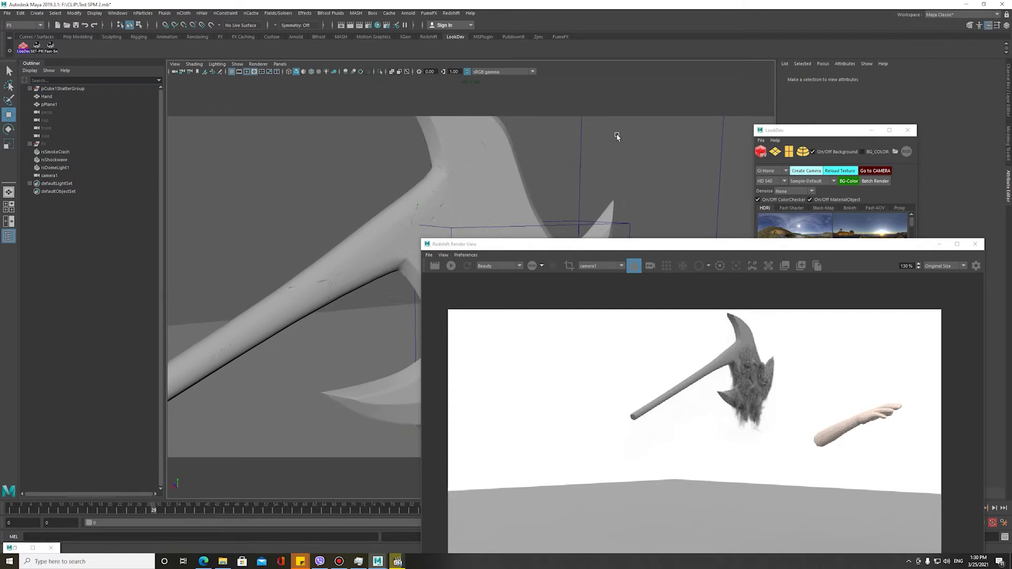
pyautogui.click(175, 73)
pyautogui.moveTo(664, 251)
pyautogui.mouseDown()
pyautogui.moveTo(615, 135)
pyautogui.moveTo(902, 266)
pyautogui.mouseUp()
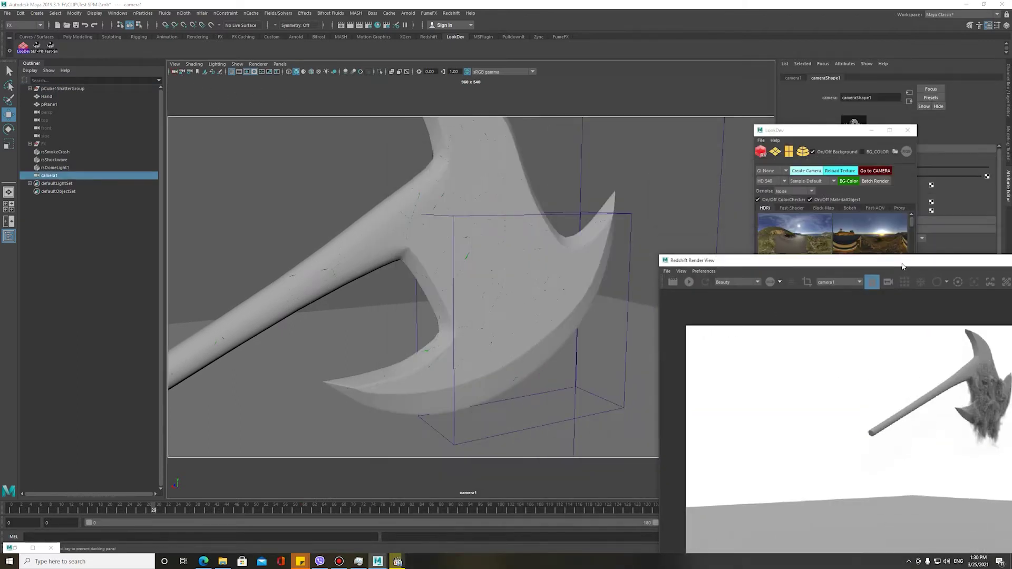
# - Scrub through frames 30, 60 and 87 to watch the shatter begin
pyautogui.moveTo(116, 510); pyautogui.dragTo(158, 510)
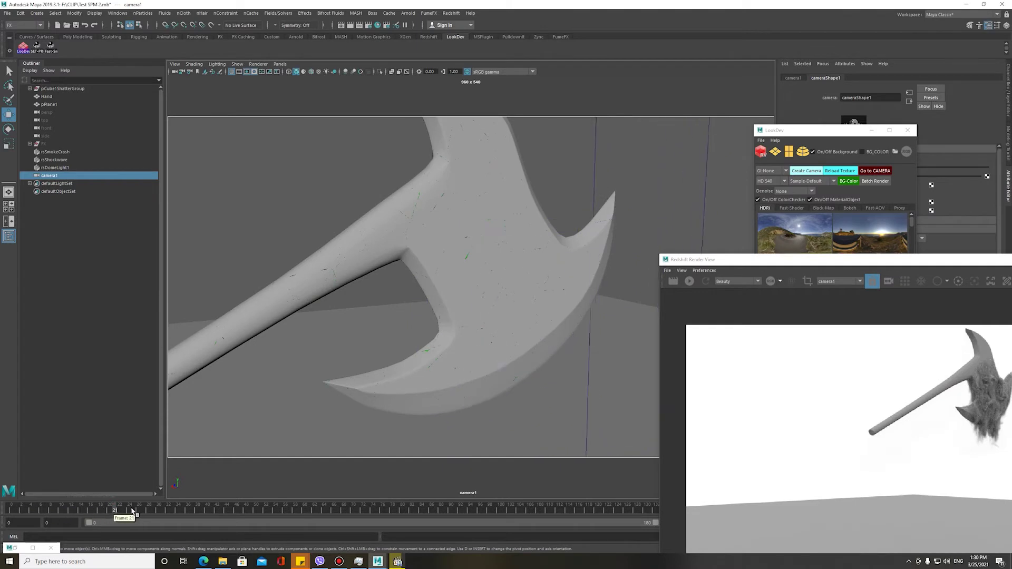
pyautogui.moveTo(38, 510); pyautogui.dragTo(311, 511)
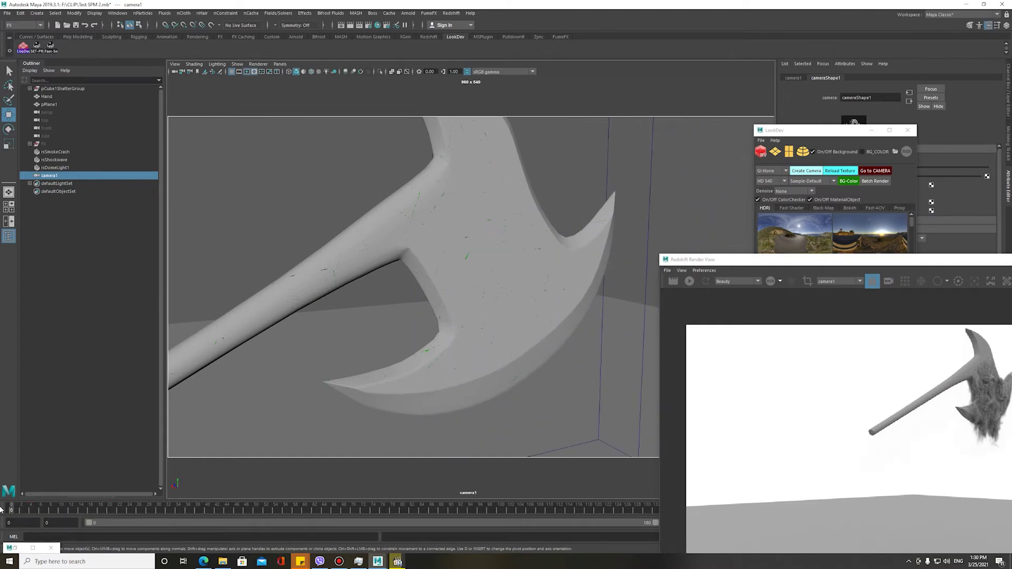
pyautogui.keyDown('alt'); pyautogui.moveTo(527, 311); pyautogui.dragTo(397, 280, button='right'); pyautogui.keyUp('alt')
pyautogui.keyDown('alt'); pyautogui.moveTo(397, 280); pyautogui.dragTo(468, 306); pyautogui.keyUp('alt')
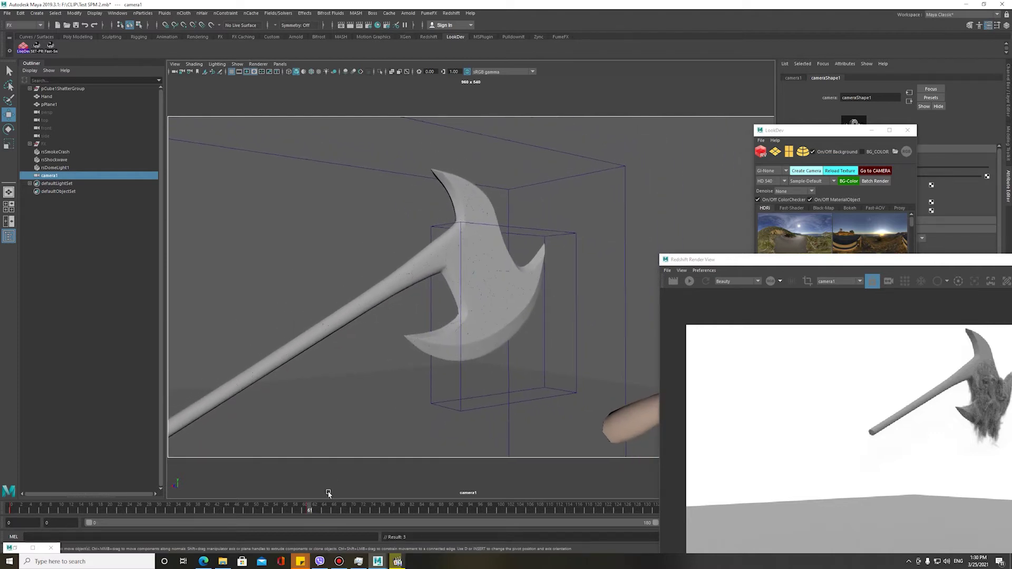
pyautogui.click(436, 510)
pyautogui.keyDown('alt'); pyautogui.moveTo(560, 325); pyautogui.dragTo(456, 322, button='right'); pyautogui.keyUp('alt')
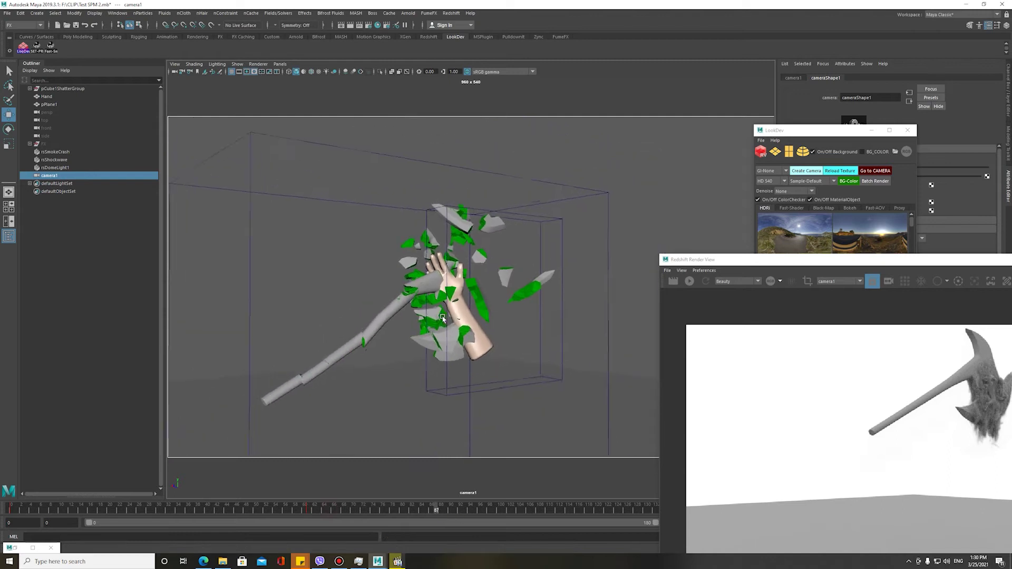
pyautogui.keyDown('alt'); pyautogui.moveTo(457, 321); pyautogui.dragTo(466, 319, button='middle'); pyautogui.keyUp('alt')
# - Delete the key on the pre-impact frame, then undo the deletion
pyautogui.click(311, 509)
pyautogui.rightClick(312, 508)
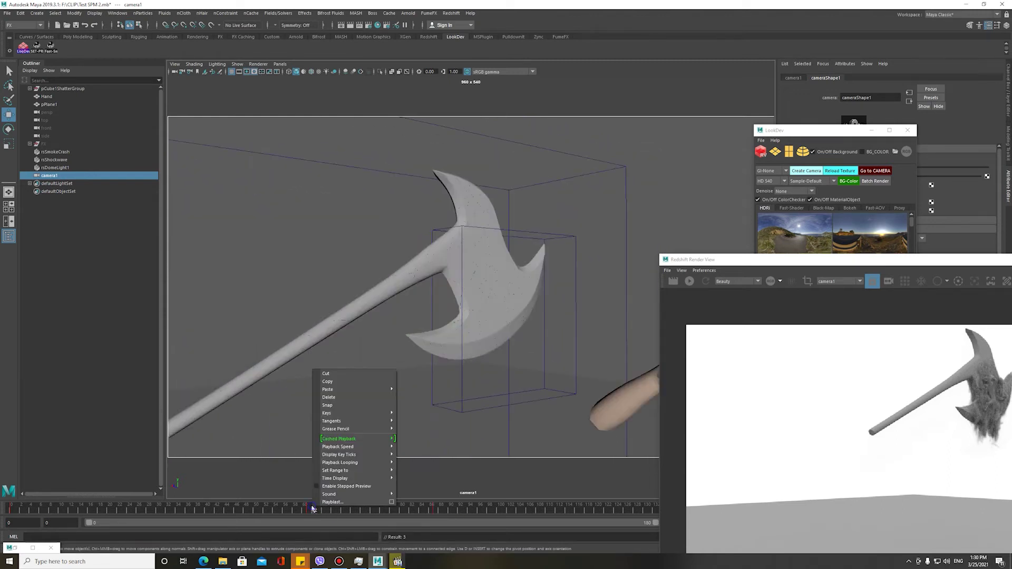
pyautogui.rightClick(311, 508)
pyautogui.click(331, 402)
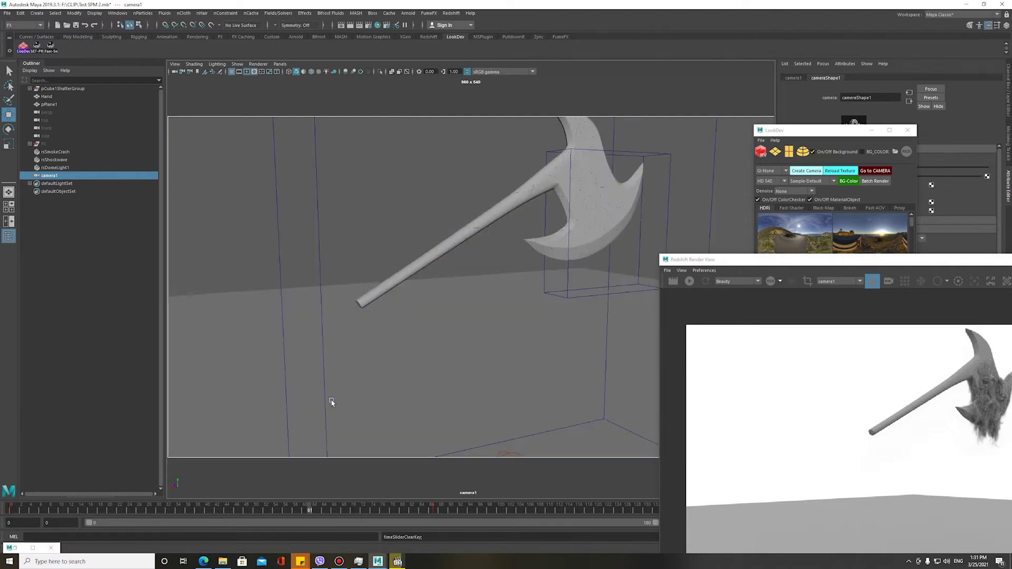
pyautogui.hotkey('ctrl', 'z')
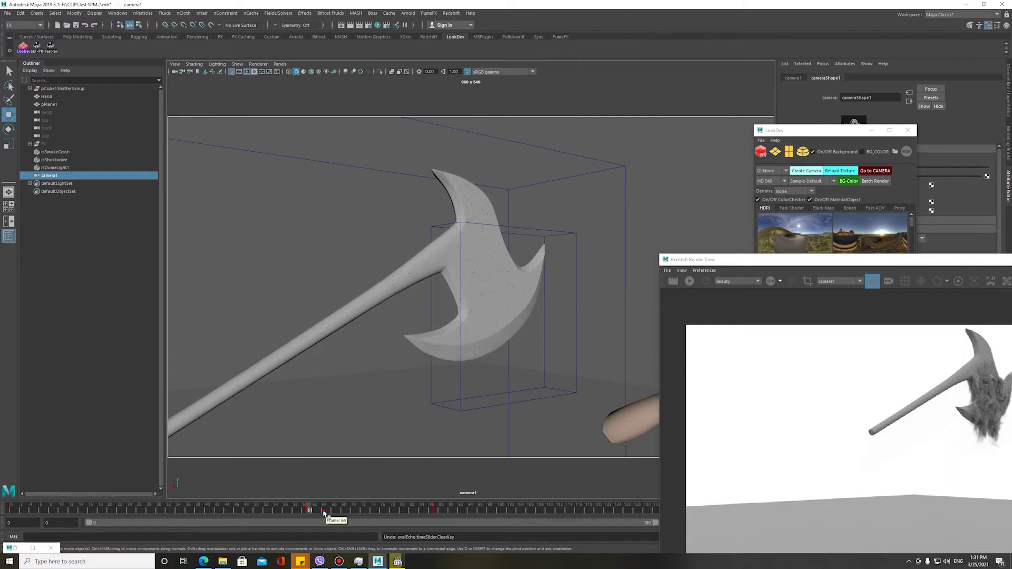
# - Review frames 115, 149 and 180, then play the animation from the start
pyautogui.moveTo(334, 510); pyautogui.dragTo(606, 514)
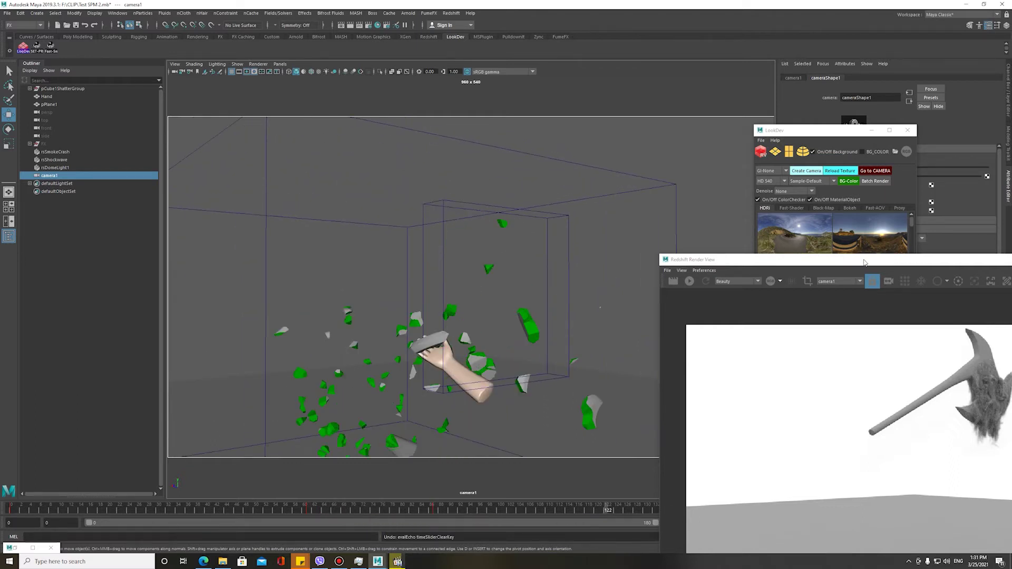
pyautogui.moveTo(738, 259); pyautogui.dragTo(153, 54)
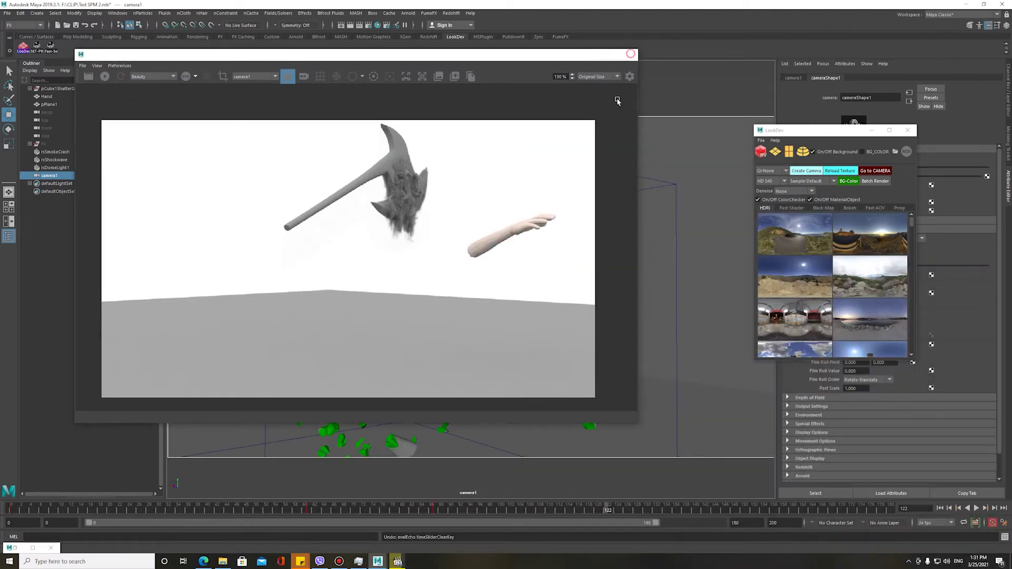
pyautogui.click(594, 55)
pyautogui.click(738, 509)
pyautogui.click(890, 509)
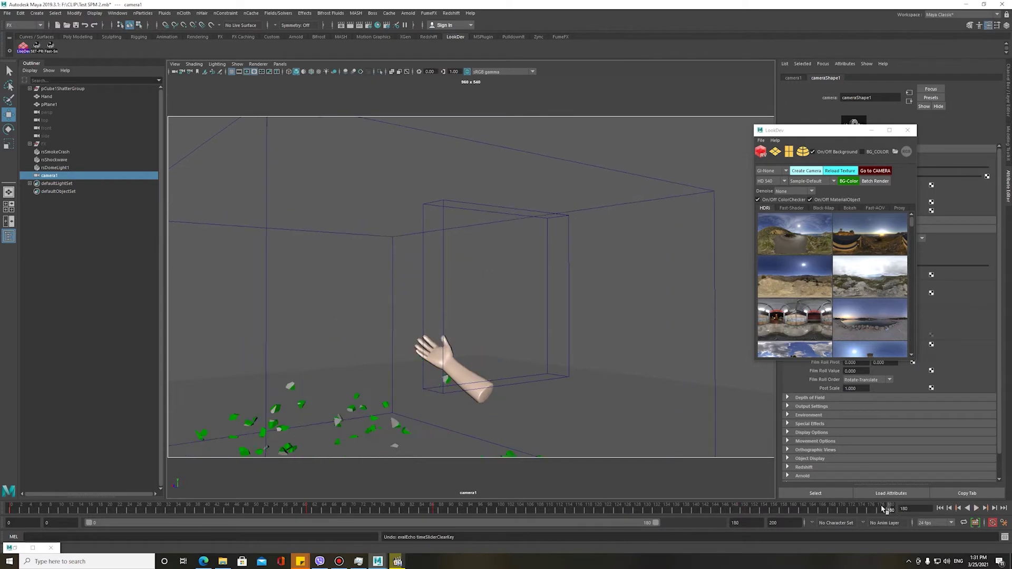
pyautogui.keyDown('alt'); pyautogui.moveTo(515, 296); pyautogui.dragTo(550, 284); pyautogui.keyUp('alt')
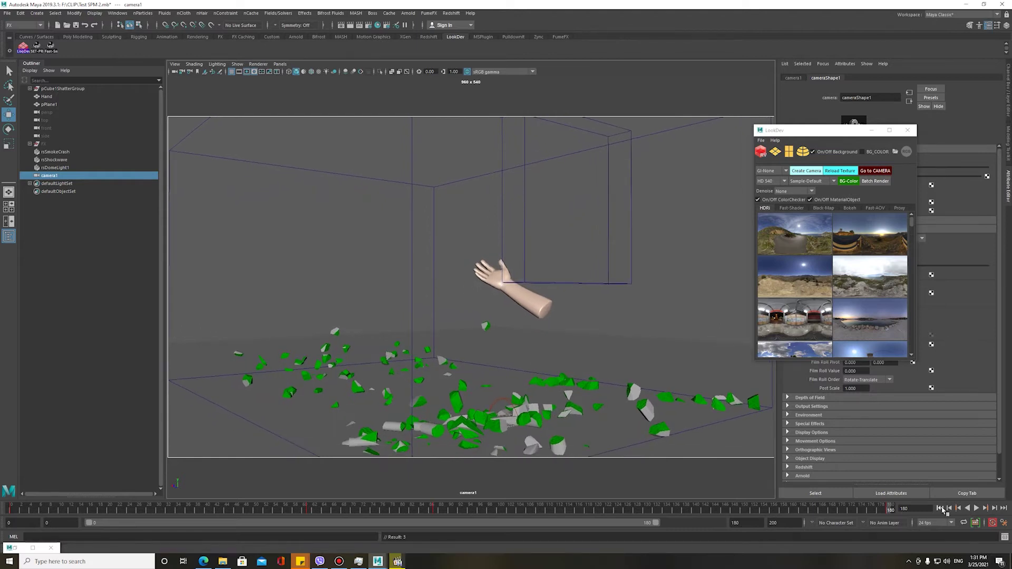
pyautogui.click(941, 509)
pyautogui.click(976, 509)
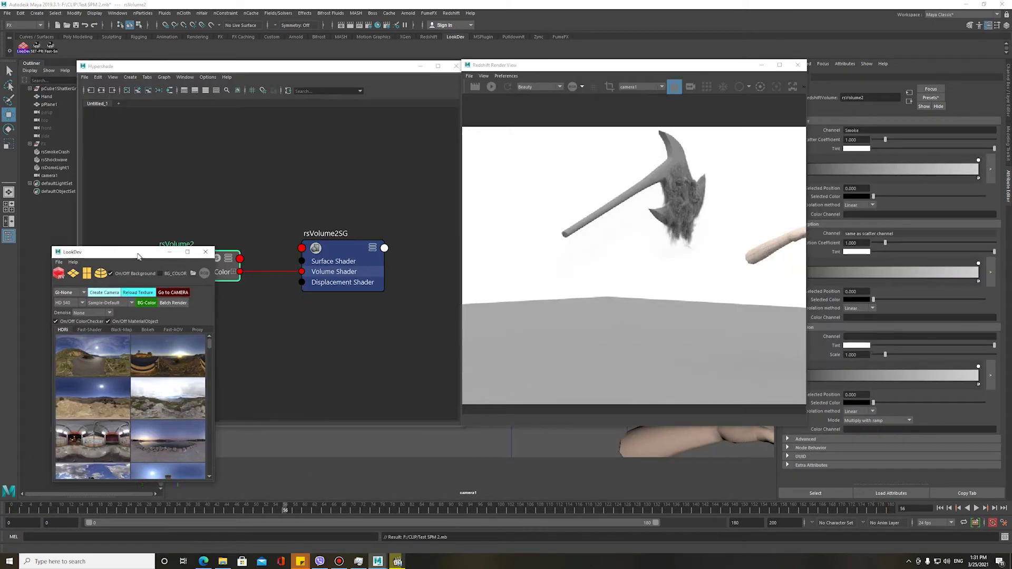
# - Start a fresh Redshift render of the axe and smoke shot
pyautogui.moveTo(627, 260); pyautogui.dragTo(916, 154)
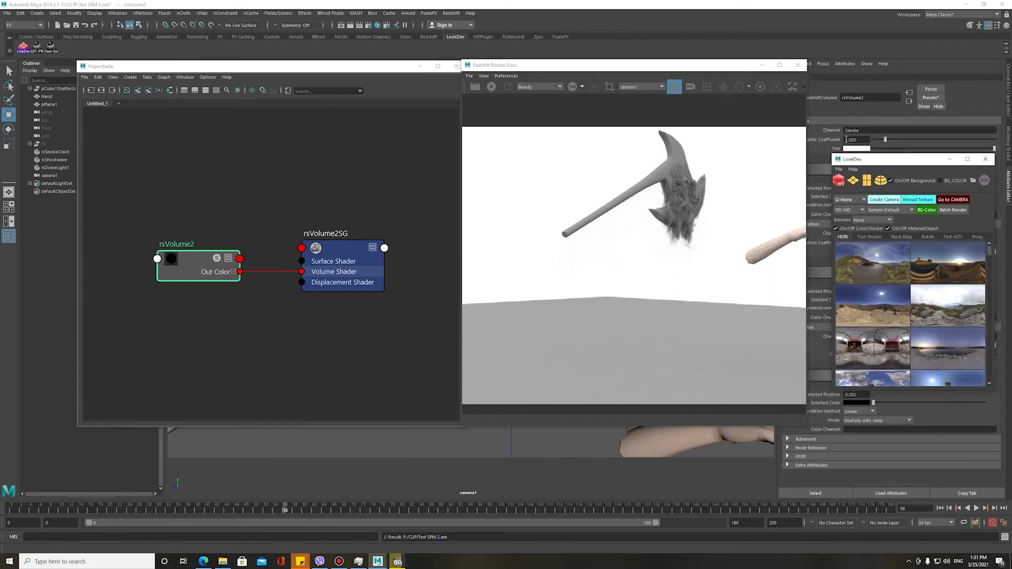
pyautogui.click(496, 89)
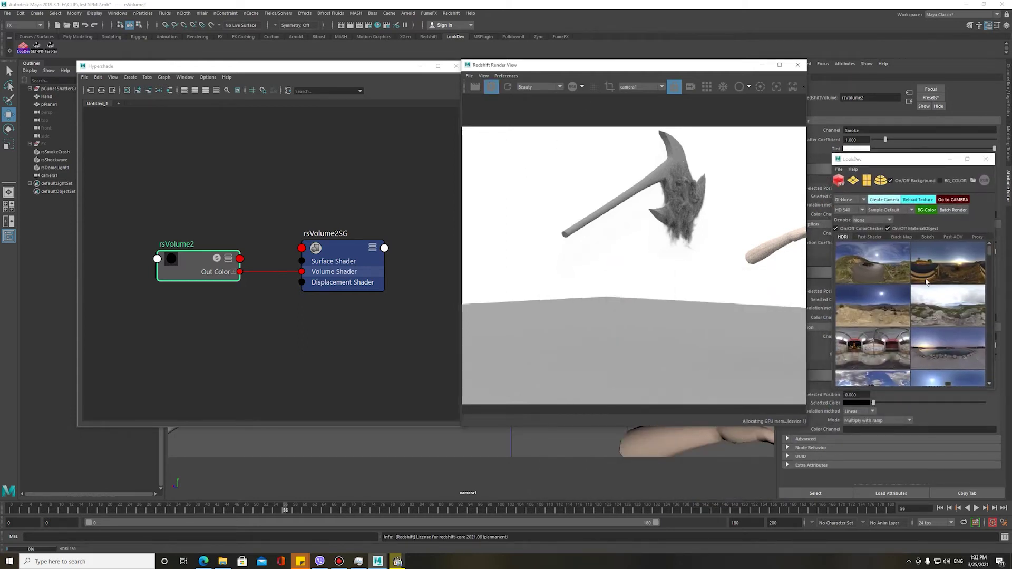
pyautogui.moveTo(908, 164); pyautogui.dragTo(908, 152)
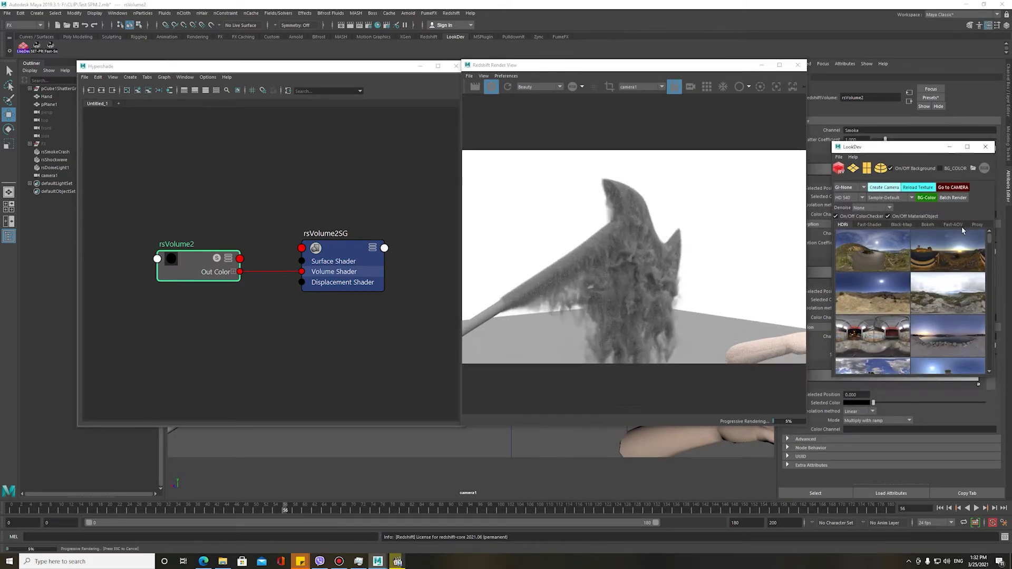
# - Try the sunset, green hillside, blue-sky desert, cloudy rocky and sunset lake HDRIs
pyautogui.click(951, 269)
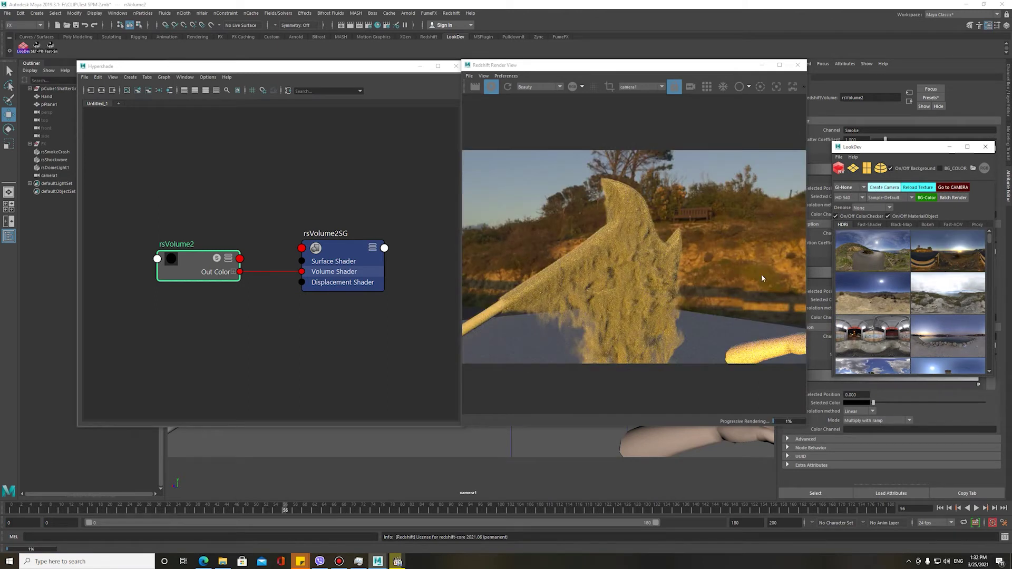
pyautogui.click(887, 266)
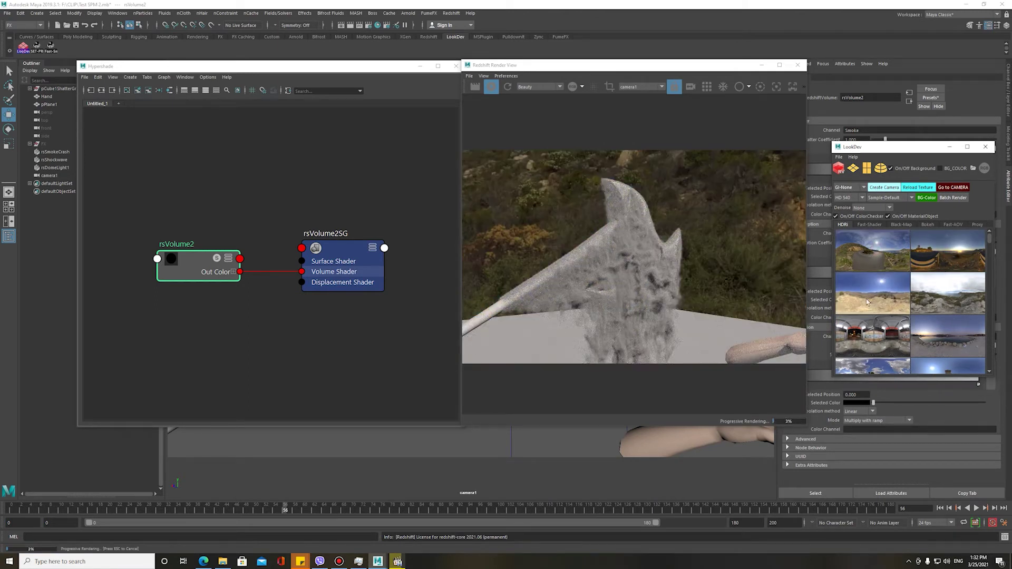
pyautogui.click(867, 301)
pyautogui.click(945, 295)
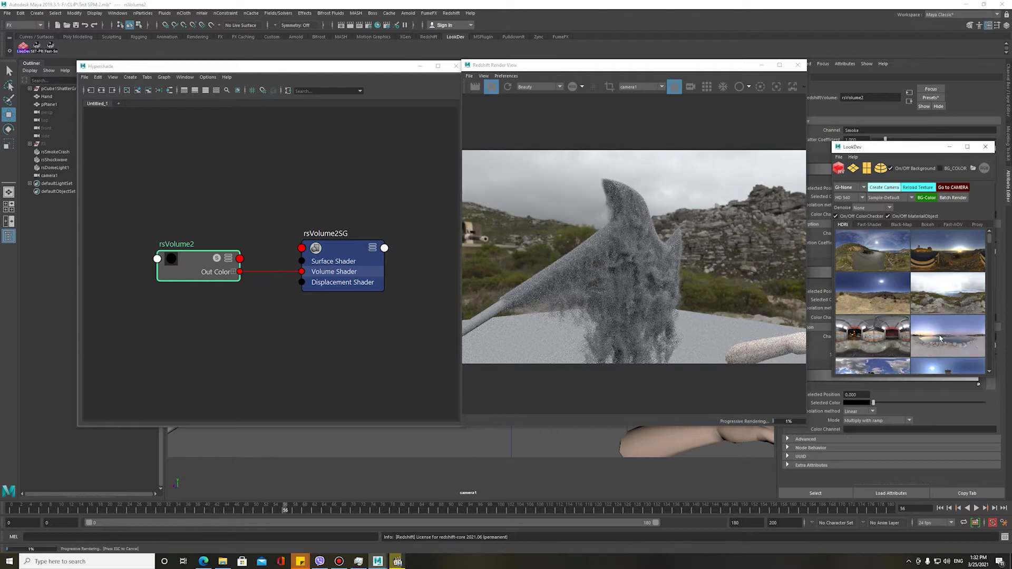
pyautogui.click(940, 342)
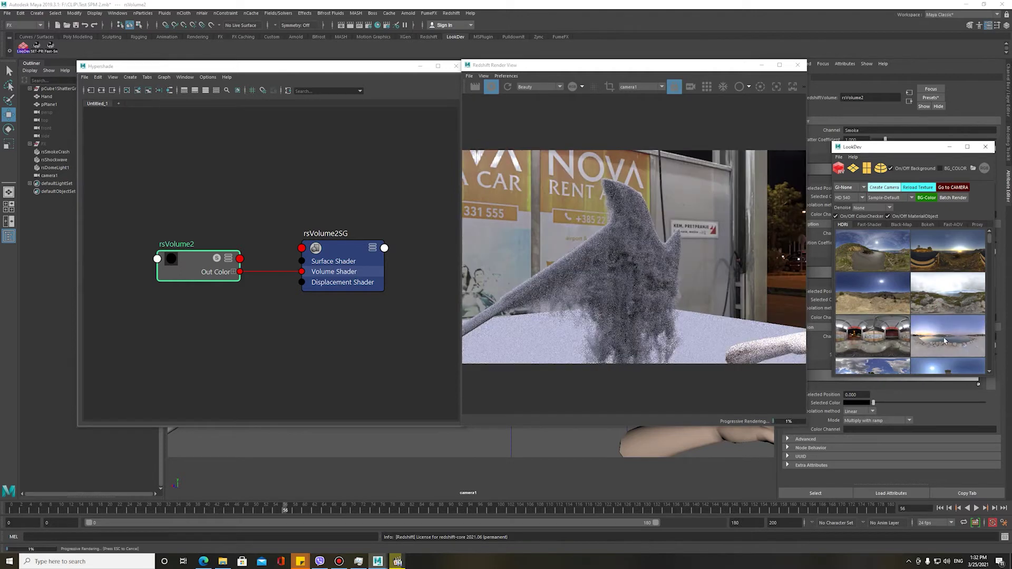
# - Try the night street and forest HDRIs, settling on the seaside town environment
pyautogui.scroll(-1, 946, 332)
pyautogui.click(951, 318)
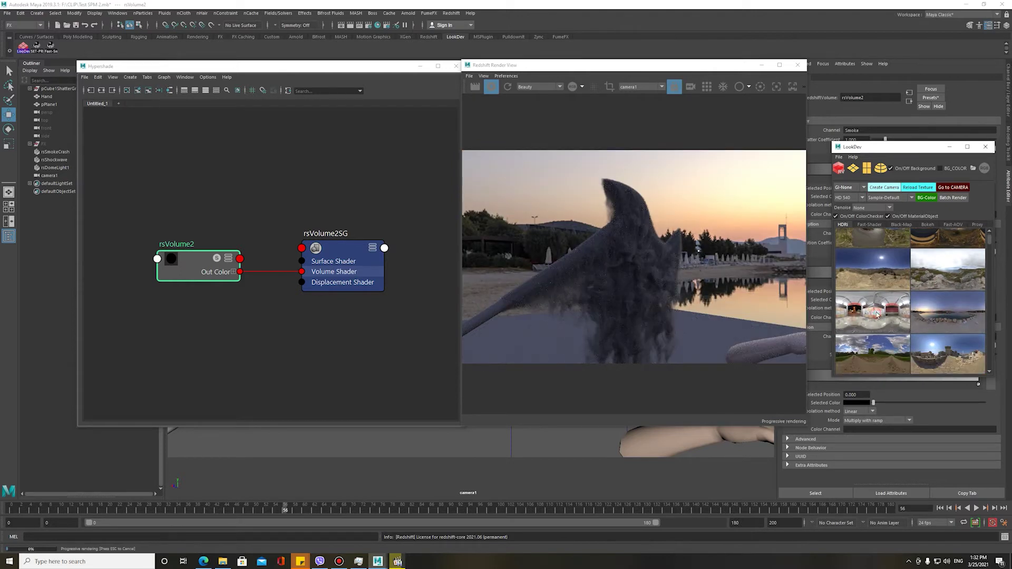
pyautogui.click(944, 355)
pyautogui.click(872, 353)
pyautogui.click(944, 354)
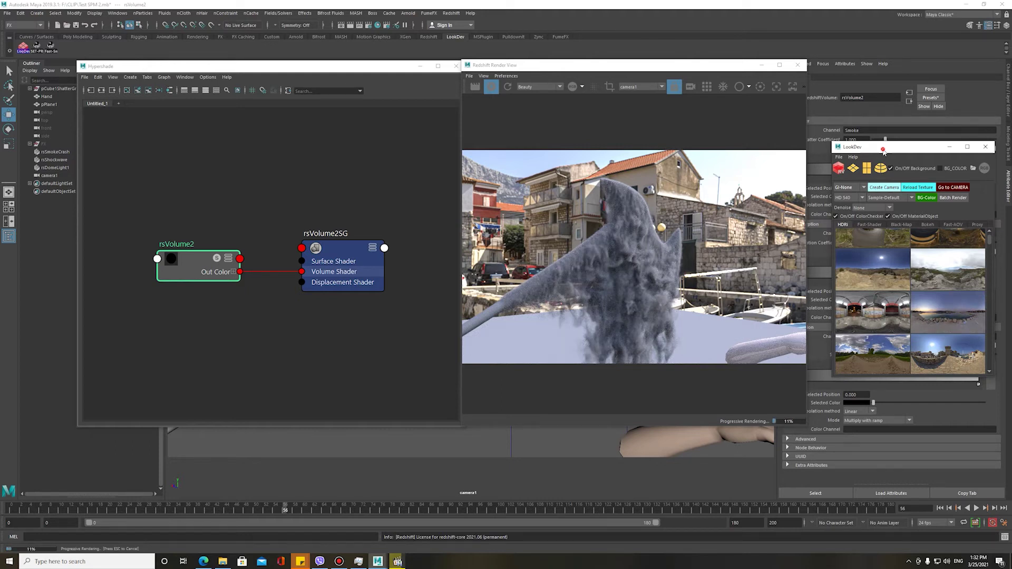
pyautogui.moveTo(883, 151); pyautogui.dragTo(309, 175)
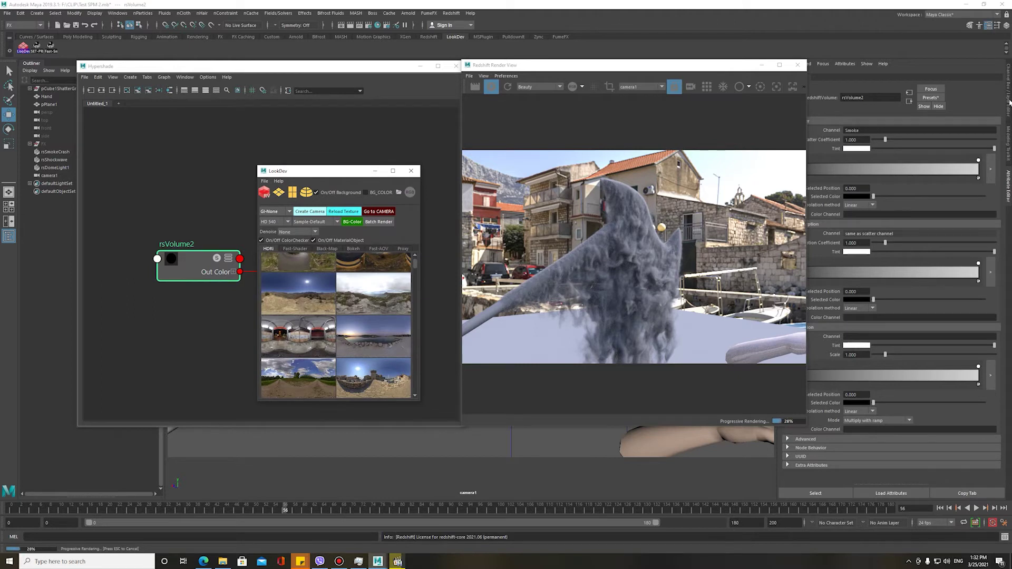
# - Swap rsDomeLight1's HDRI backdrop for a solid BG_COLOR, then pick pPlane1 for Fast-Shader presets
pyautogui.click(1008, 101)
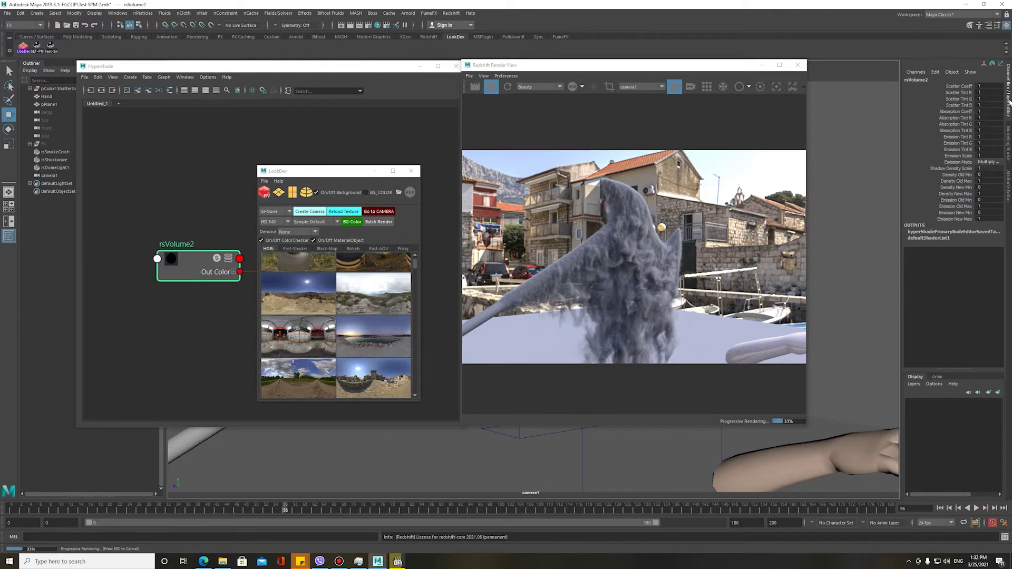
pyautogui.click(371, 191)
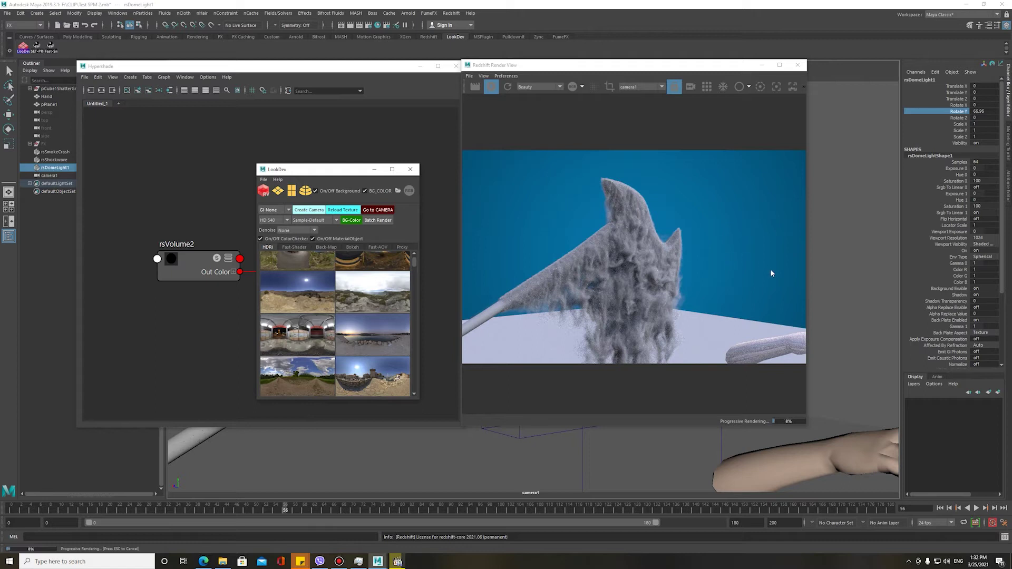
pyautogui.click(854, 424)
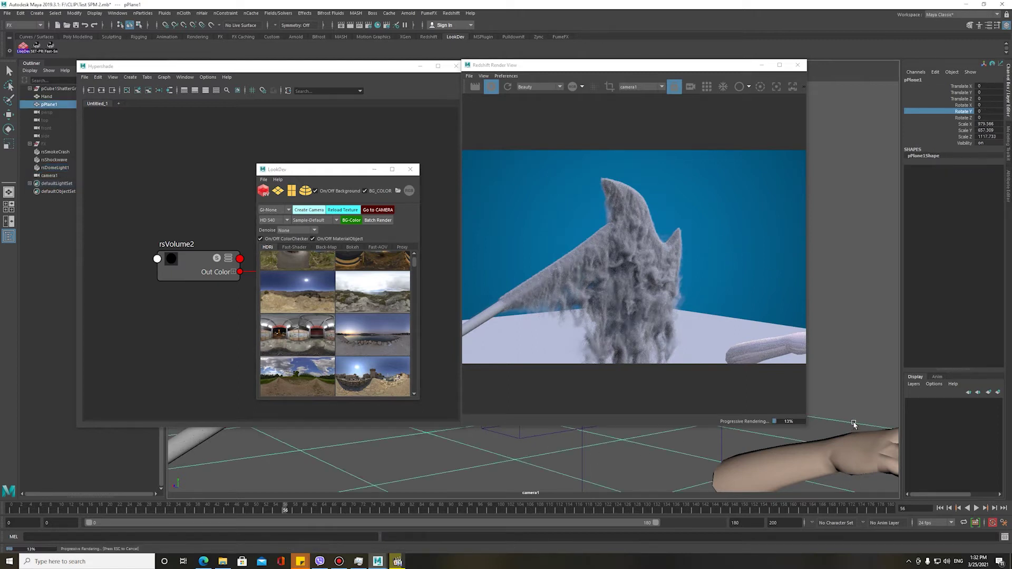
pyautogui.click(294, 247)
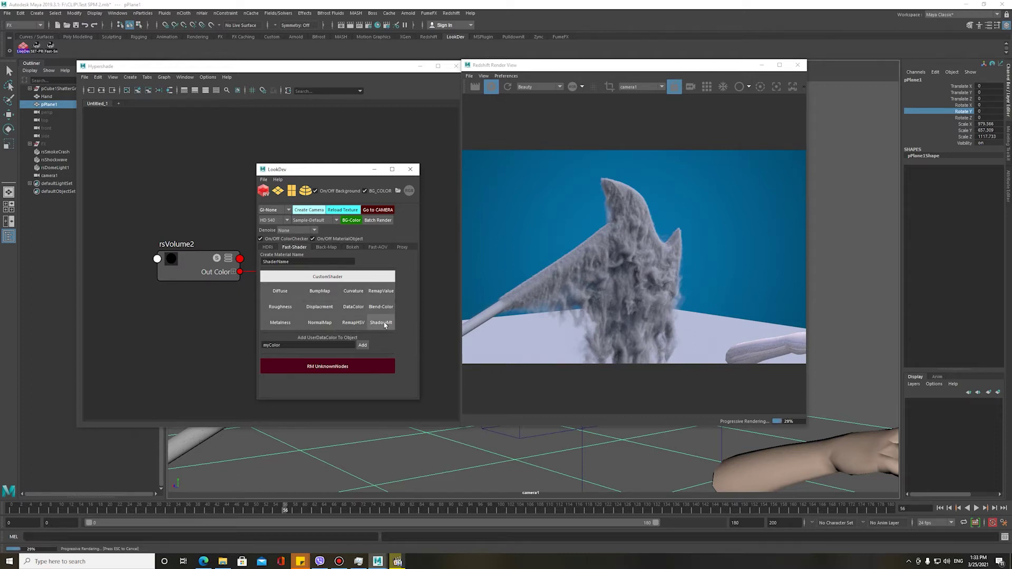
# - Give pPlane1 an rsMatteShadow shader, then preview frames 180, 101 and 30
pyautogui.click(384, 324)
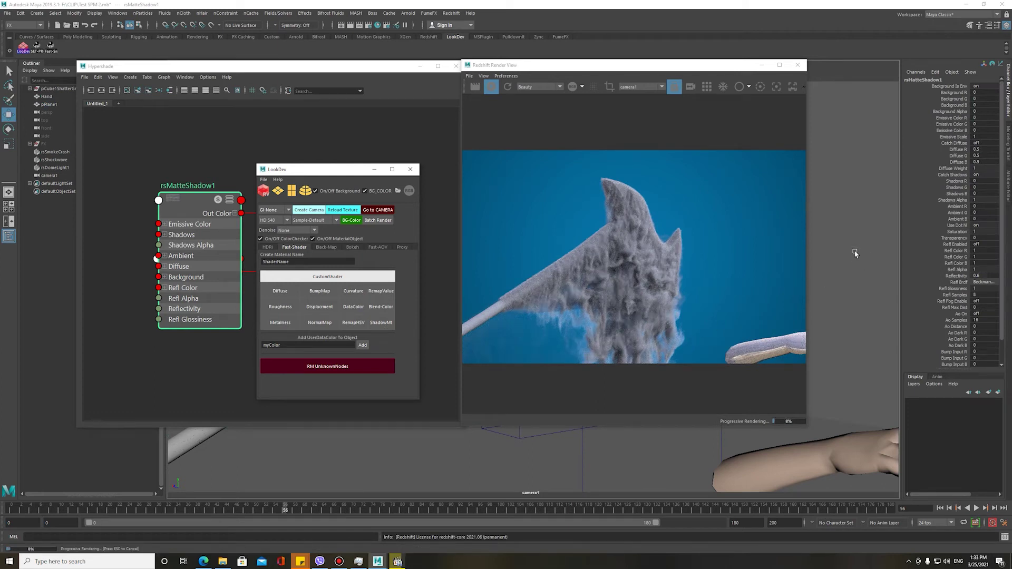
pyautogui.click(894, 509)
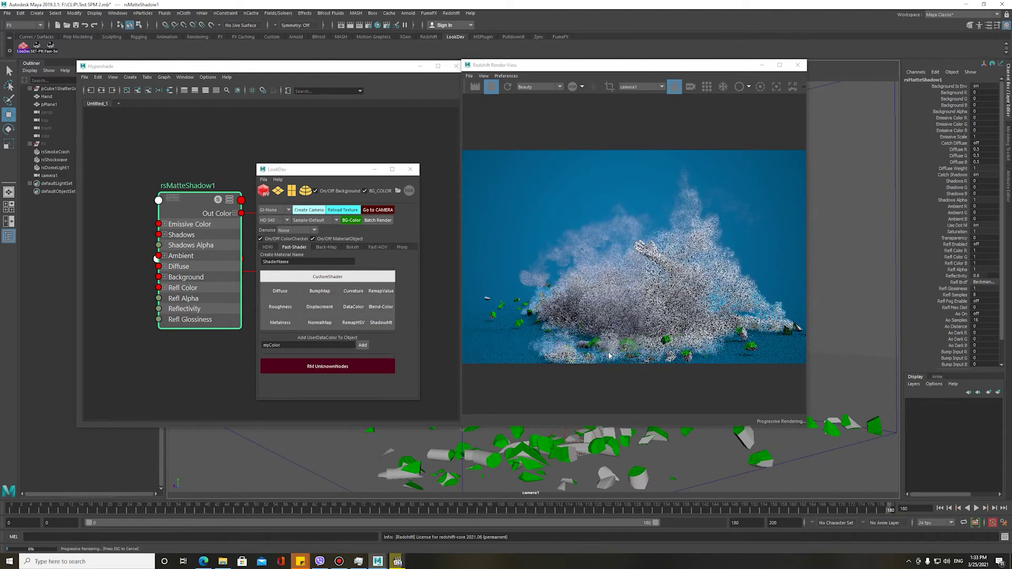
pyautogui.scroll(2, 756, 340)
pyautogui.scroll(-3, 549, 353)
pyautogui.scroll(-1, 566, 336)
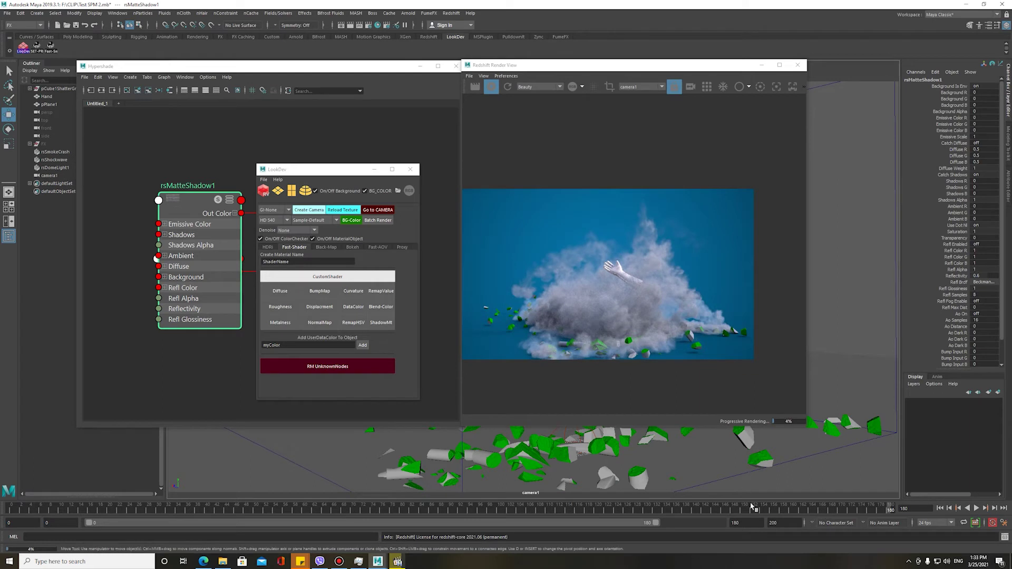
pyautogui.click(502, 510)
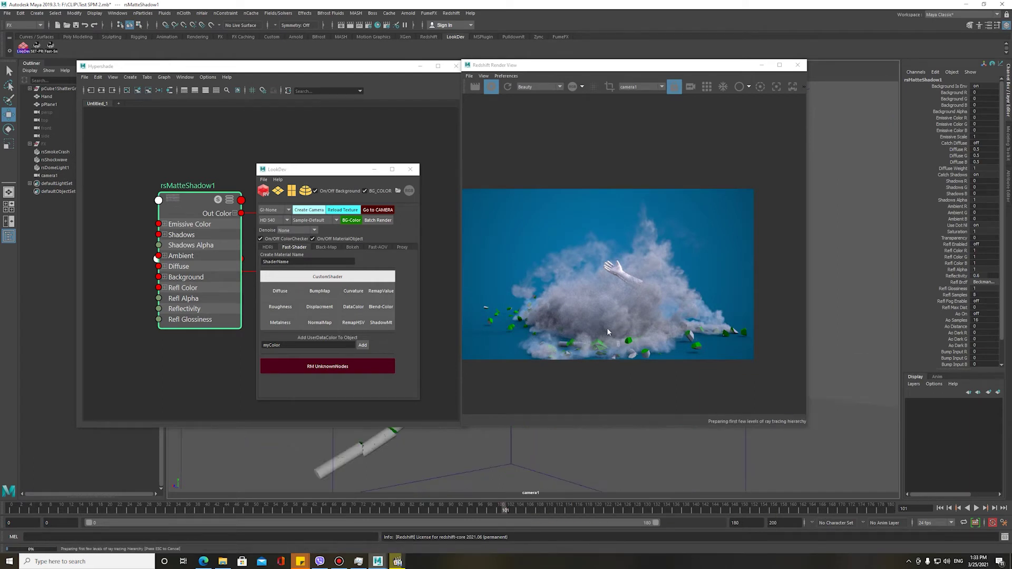
pyautogui.click(158, 510)
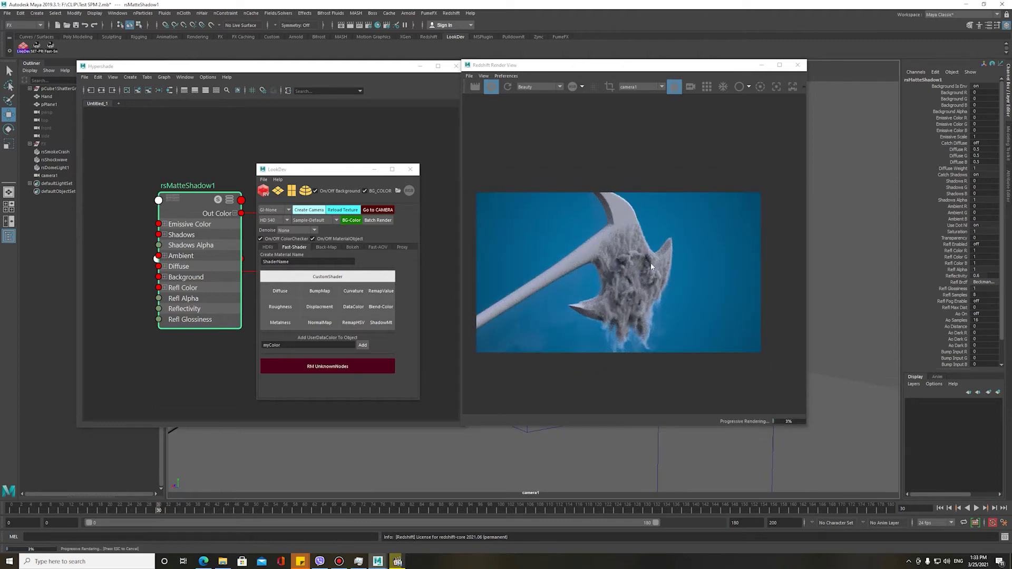
# - Set the LookDev BG-Color background exposure to 1.236
pyautogui.click(352, 221)
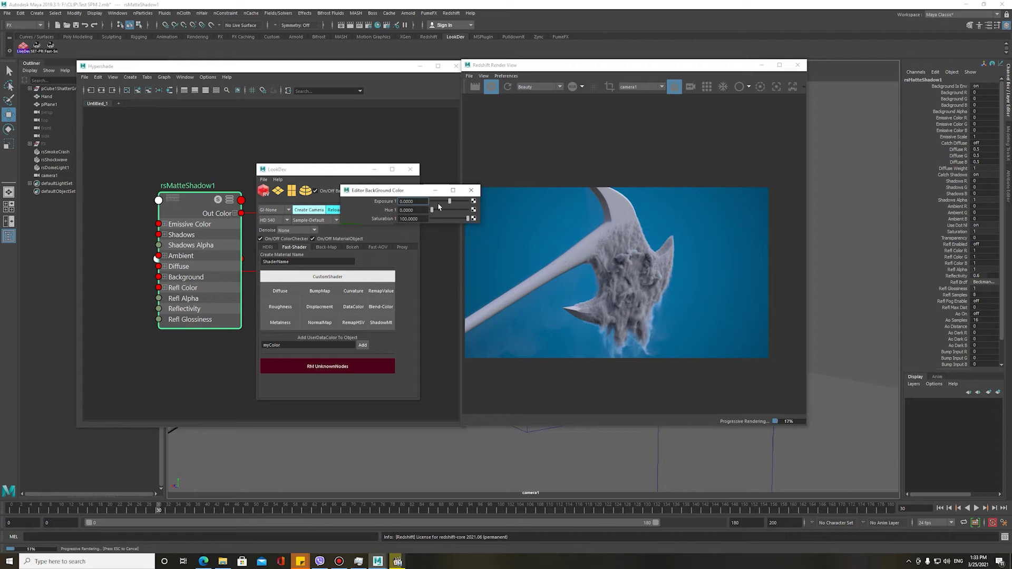
pyautogui.moveTo(448, 204)
pyautogui.mouseDown()
pyautogui.moveTo(462, 203)
pyautogui.moveTo(432, 218)
pyautogui.moveTo(438, 211)
pyautogui.moveTo(452, 222)
pyautogui.moveTo(432, 211)
pyautogui.moveTo(453, 213)
pyautogui.moveTo(411, 221)
pyautogui.mouseUp()
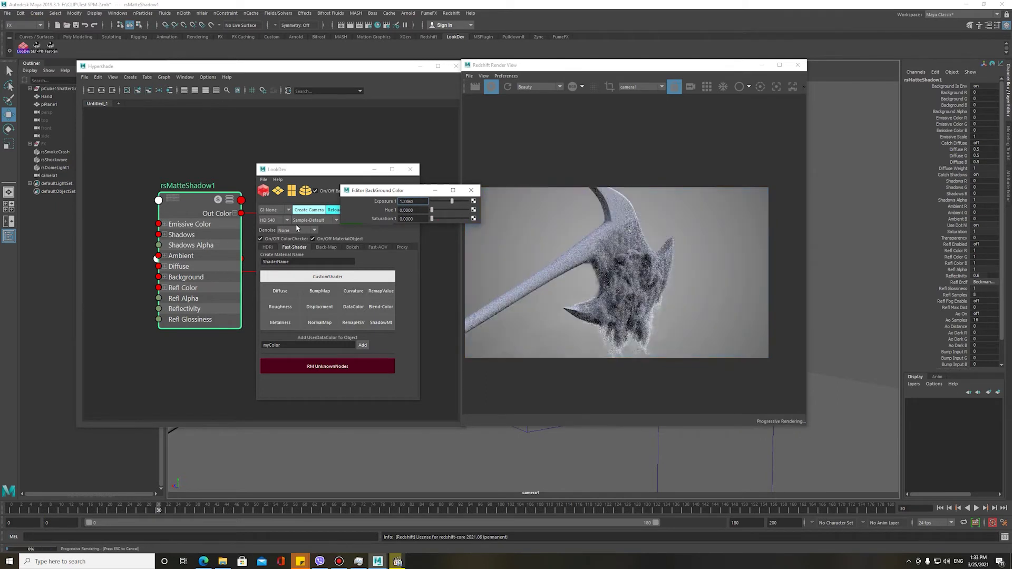
pyautogui.click(476, 191)
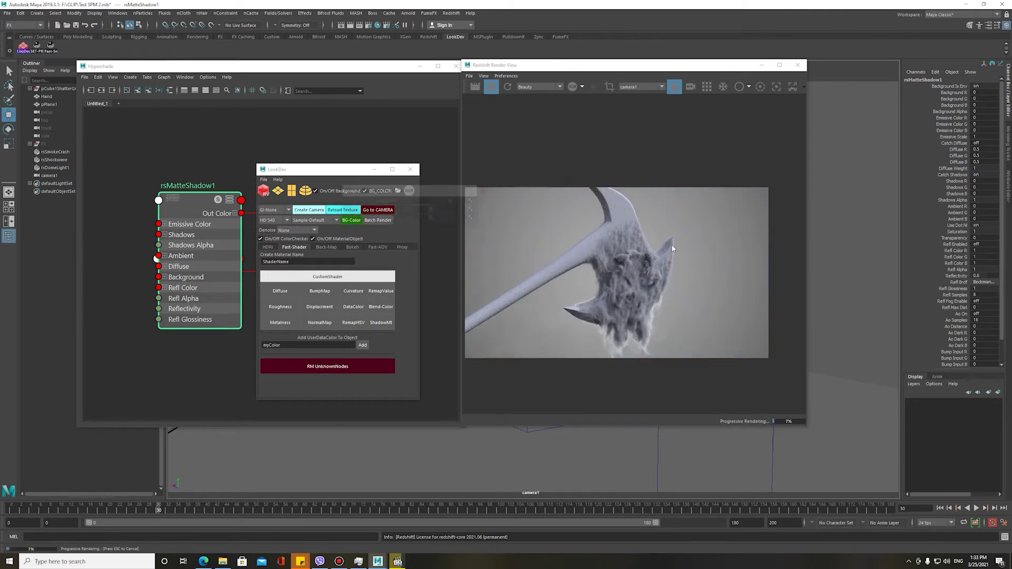
# - Check frames 180 and 21, close LookDev, and show rsVolume2's attributes
pyautogui.click(889, 508)
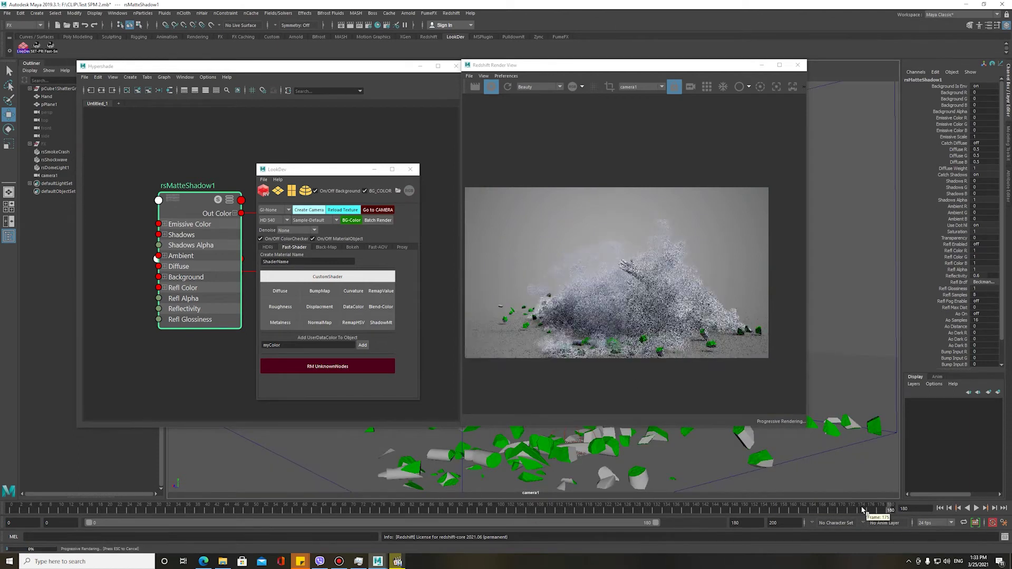
pyautogui.hotkey('alt', 'v')
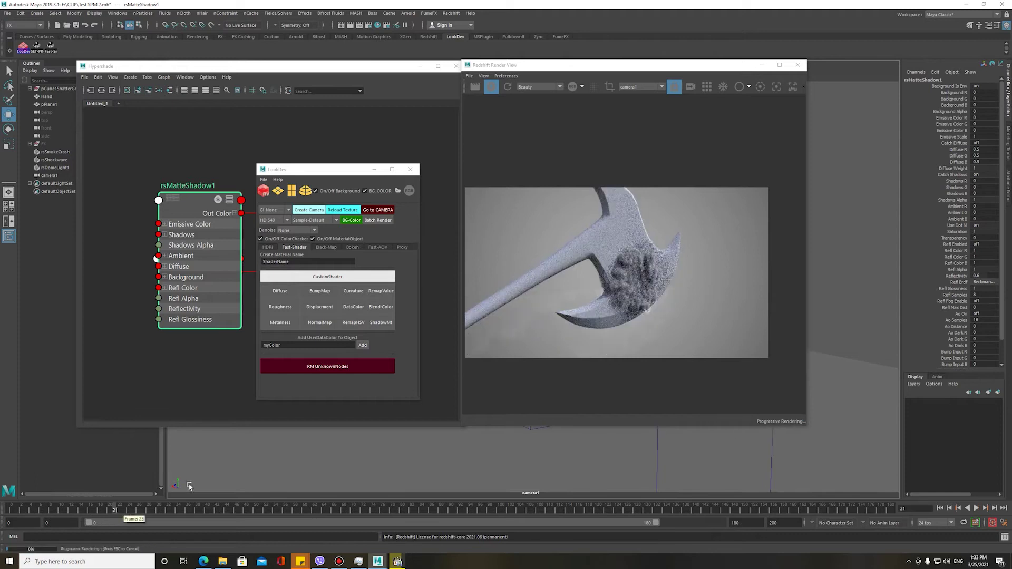
pyautogui.scroll(1, 673, 289)
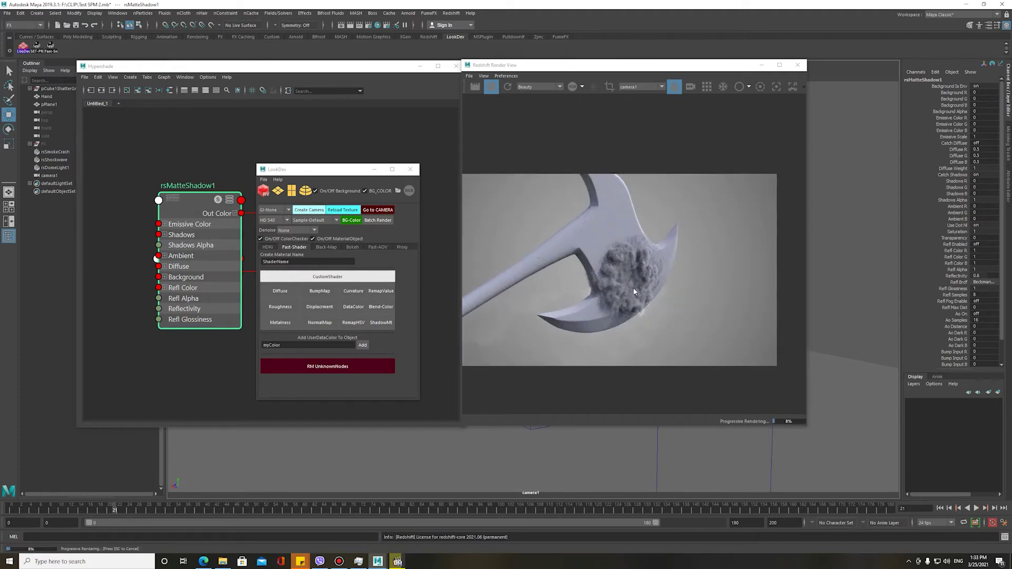
pyautogui.scroll(1, 635, 267)
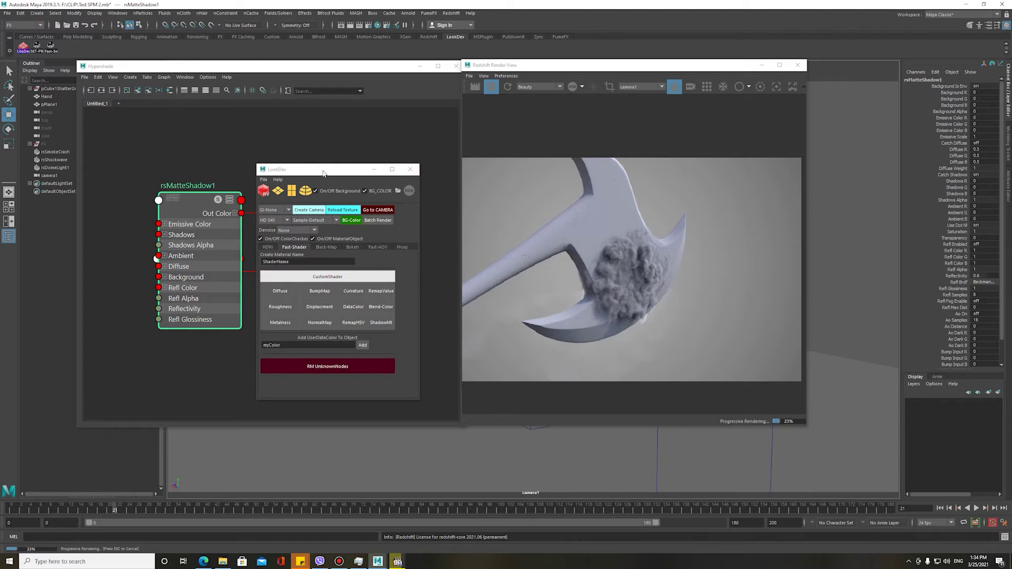
pyautogui.click(410, 169)
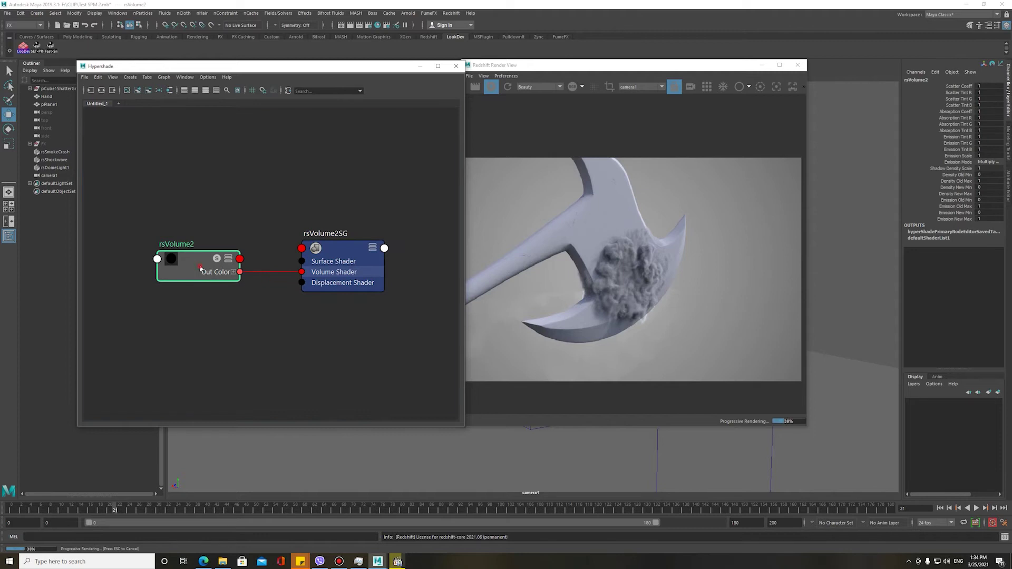
pyautogui.click(1009, 198)
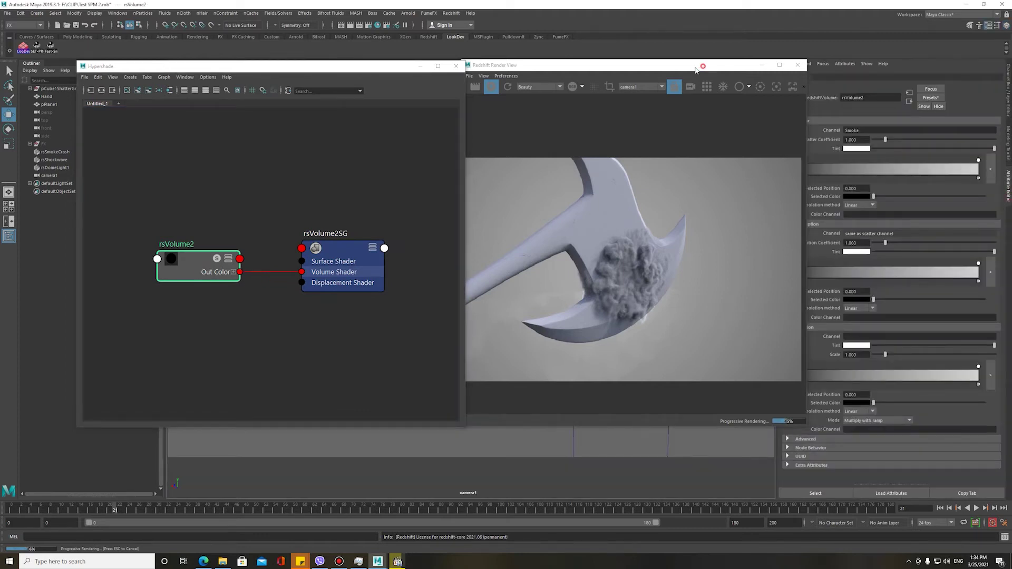
pyautogui.moveTo(696, 68); pyautogui.dragTo(678, 70)
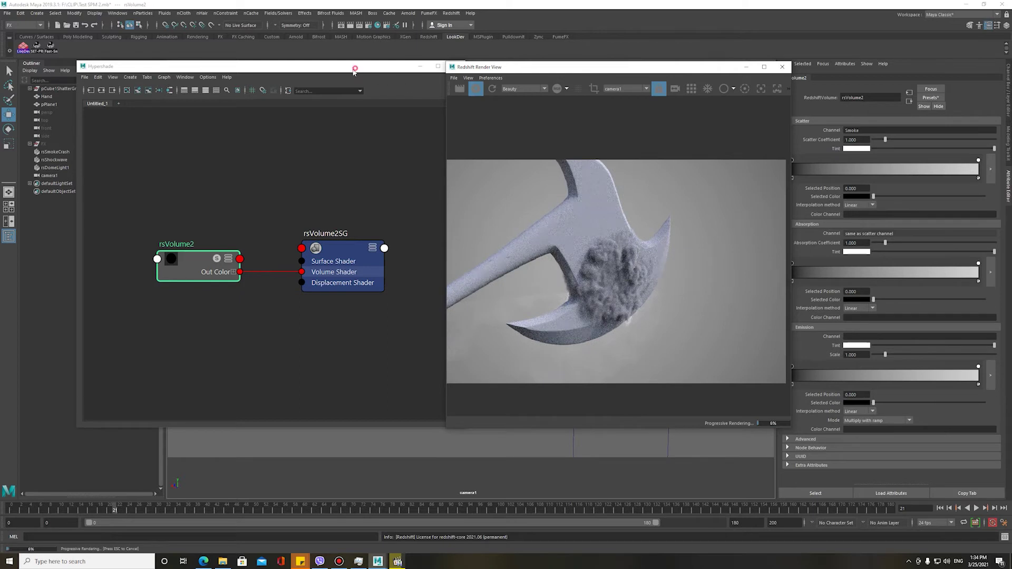
# - Rearrange the windows and limit the Redshift render to a region around the smoke
pyautogui.moveTo(354, 71); pyautogui.dragTo(313, 77)
pyautogui.moveTo(586, 77); pyautogui.dragTo(566, 79)
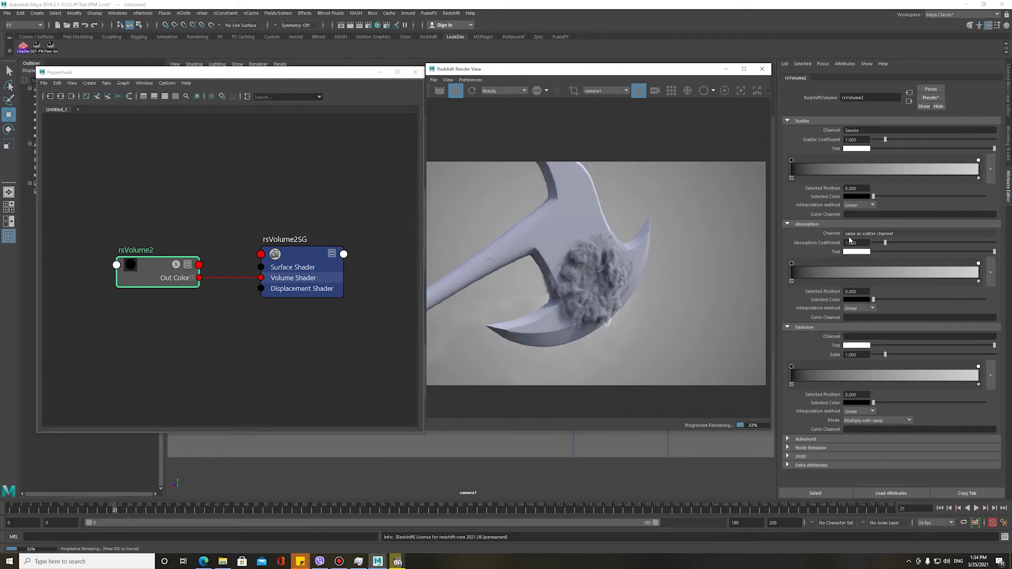
pyautogui.click(850, 242)
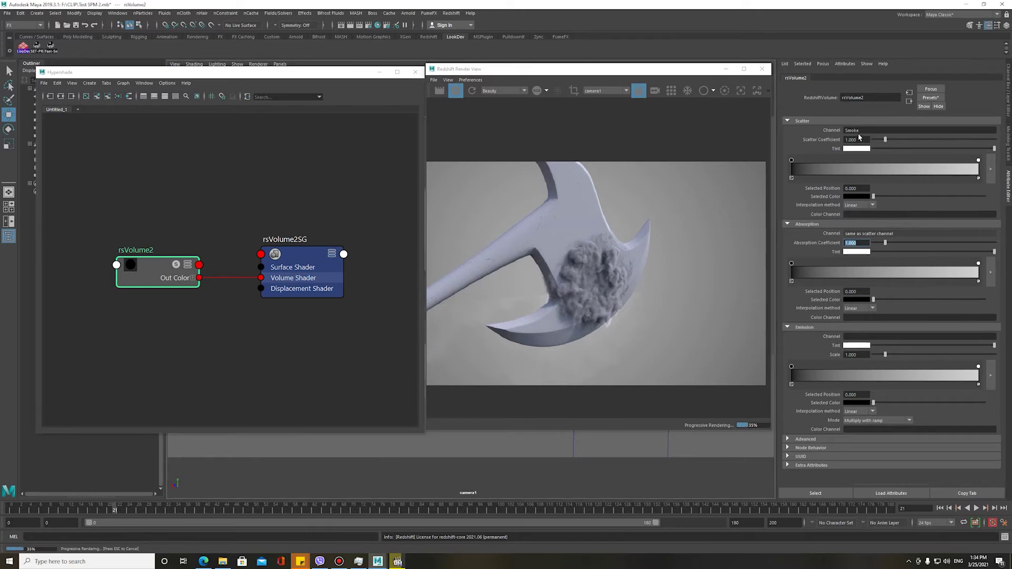
pyautogui.scroll(2, 626, 298)
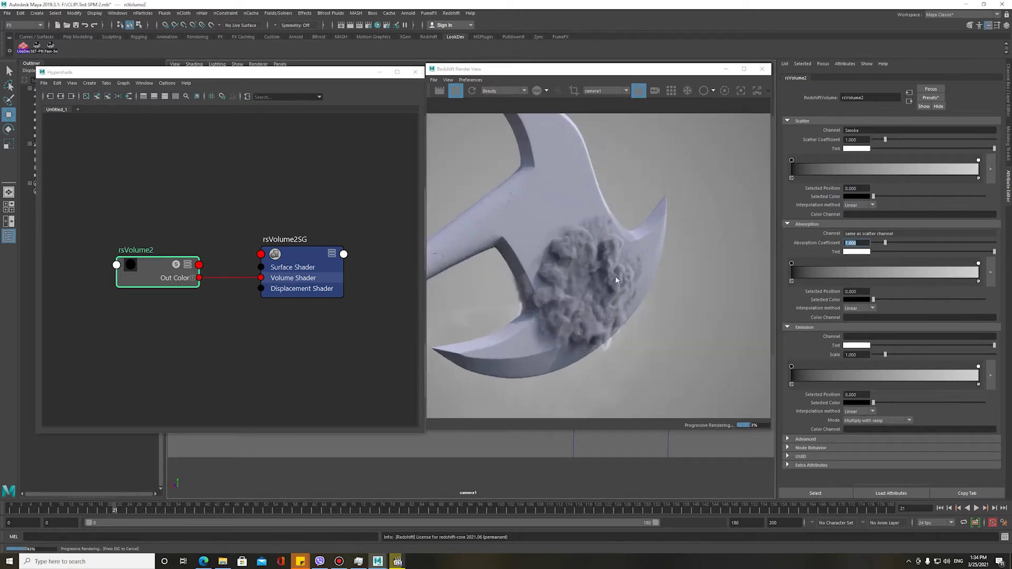
pyautogui.moveTo(512, 201); pyautogui.dragTo(658, 371)
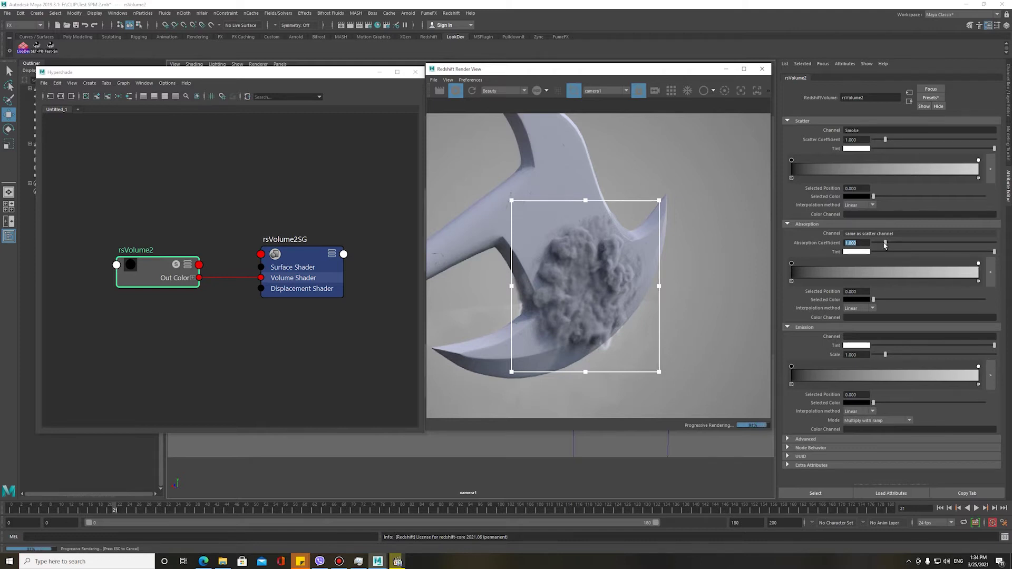
# - Set rsVolume2's Absorption Coefficient to 0.100
pyautogui.moveTo(884, 245); pyautogui.dragTo(866, 252)
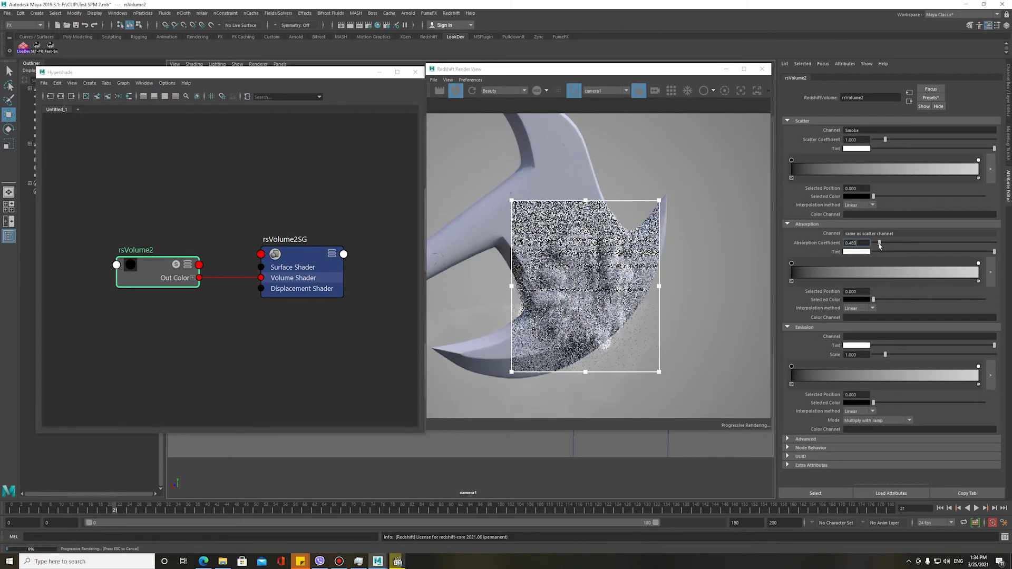
pyautogui.scroll(-1, 579, 287)
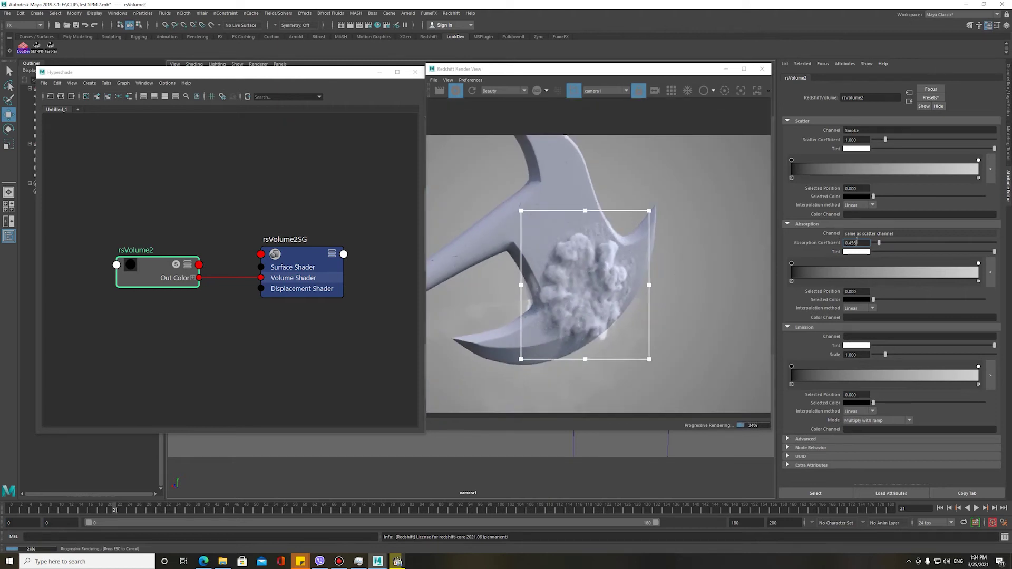
pyautogui.press('Return')
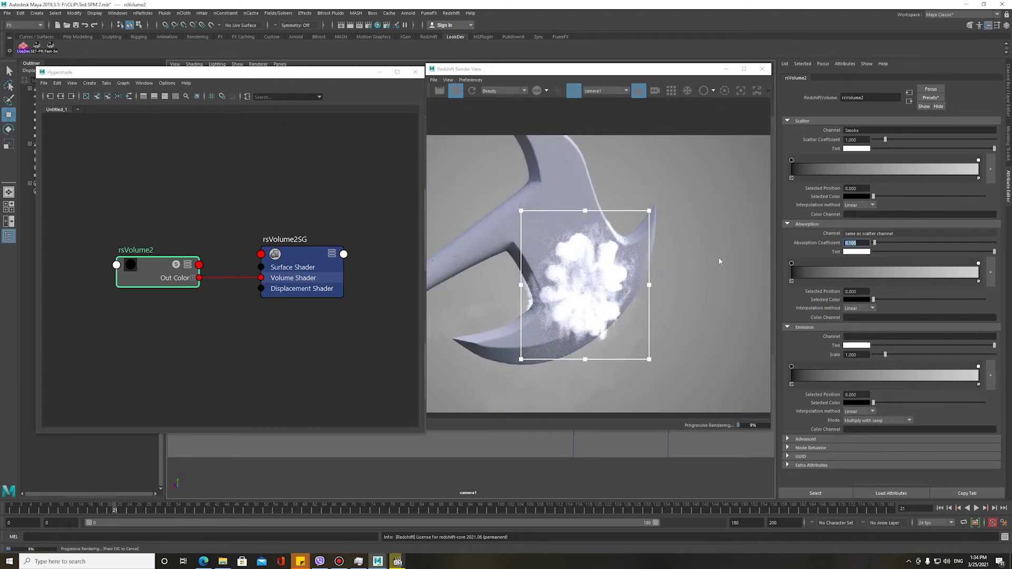
pyautogui.scroll(1, 602, 288)
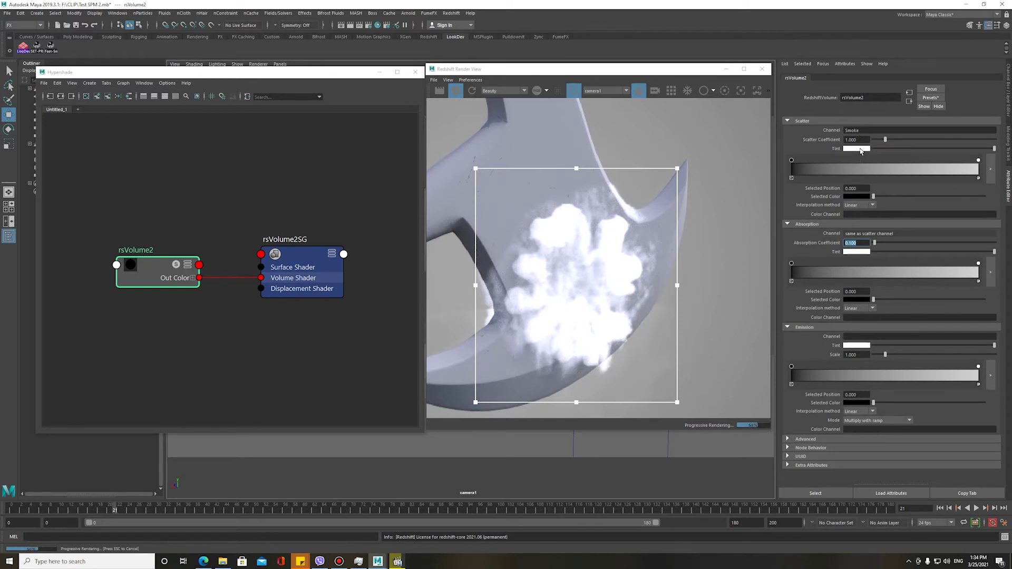
# - Lower rsVolume2's Scatter Coefficient to 0.261
pyautogui.moveTo(879, 141); pyautogui.dragTo(878, 141)
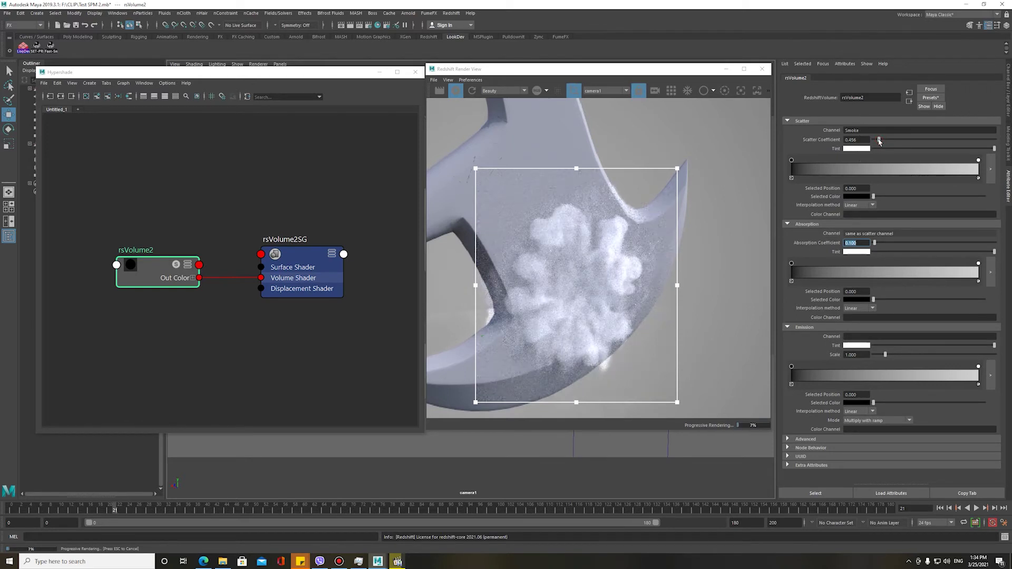
pyautogui.moveTo(878, 141); pyautogui.dragTo(875, 141)
pyautogui.scroll(-1, 571, 263)
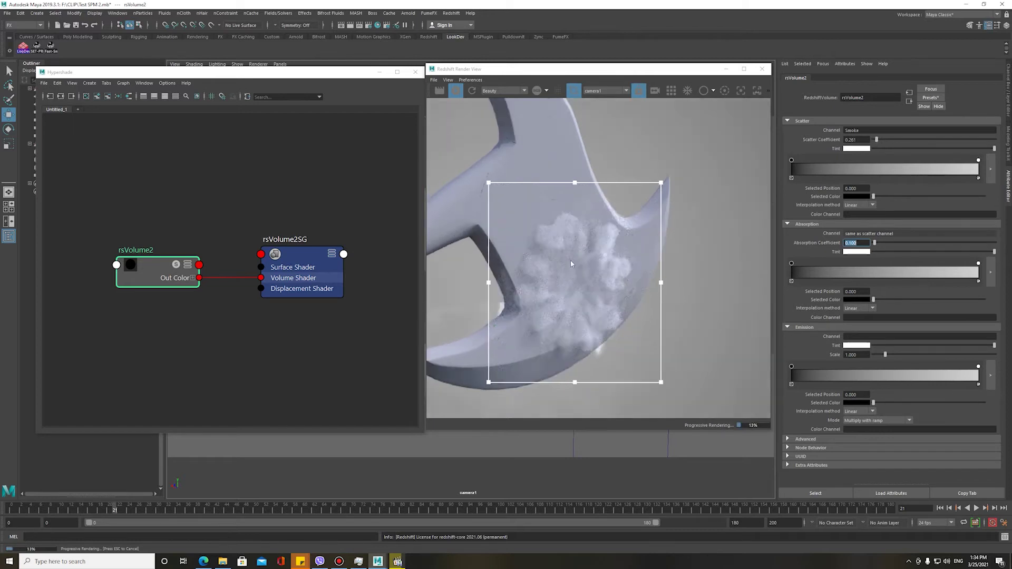
pyautogui.scroll(-2, 570, 264)
pyautogui.scroll(2, 578, 249)
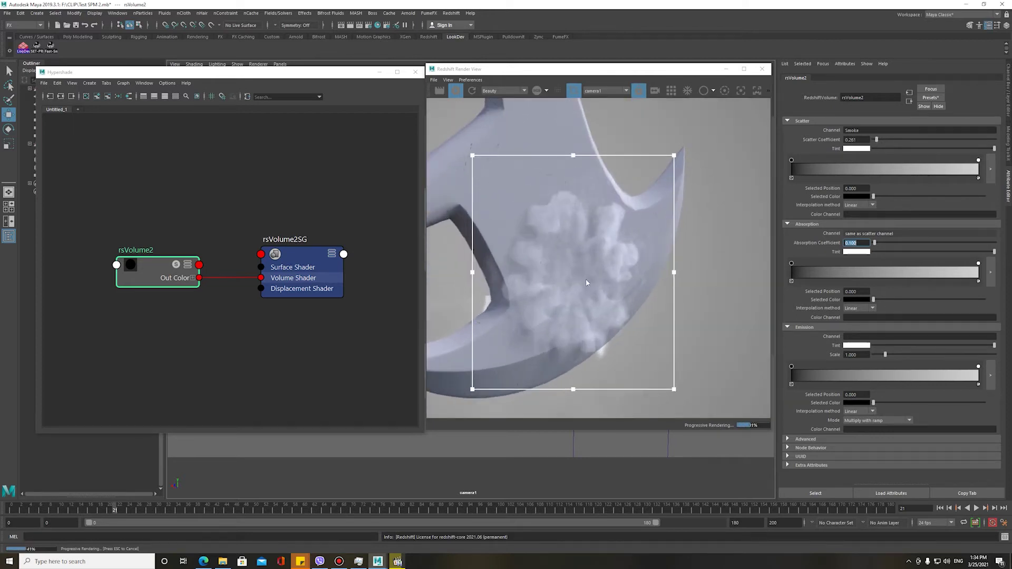
pyautogui.scroll(-1, 586, 283)
pyautogui.scroll(-1, 598, 272)
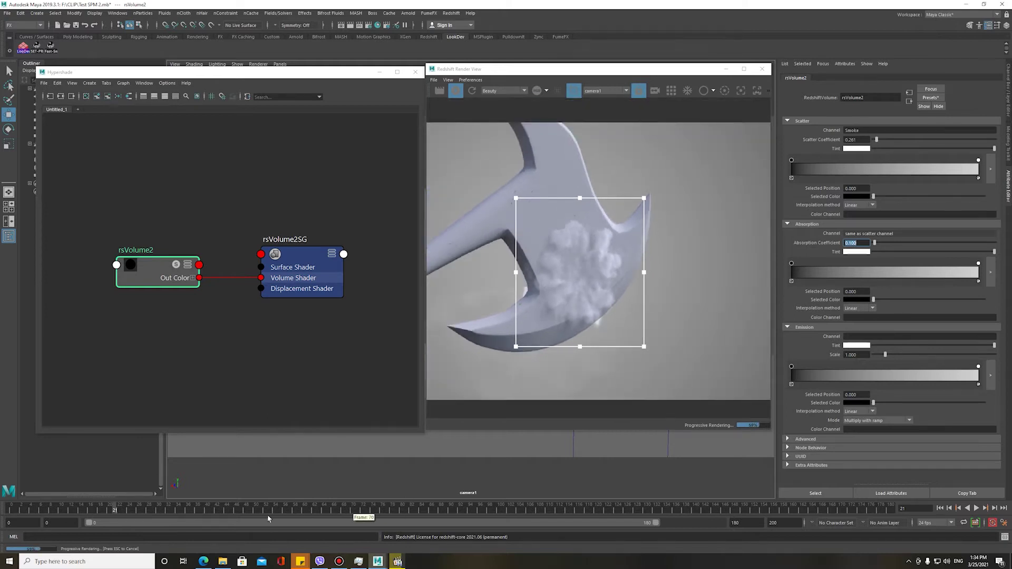
# - Move to frame 41 and render the whole frame instead of the region, checking alpha
pyautogui.click(177, 514)
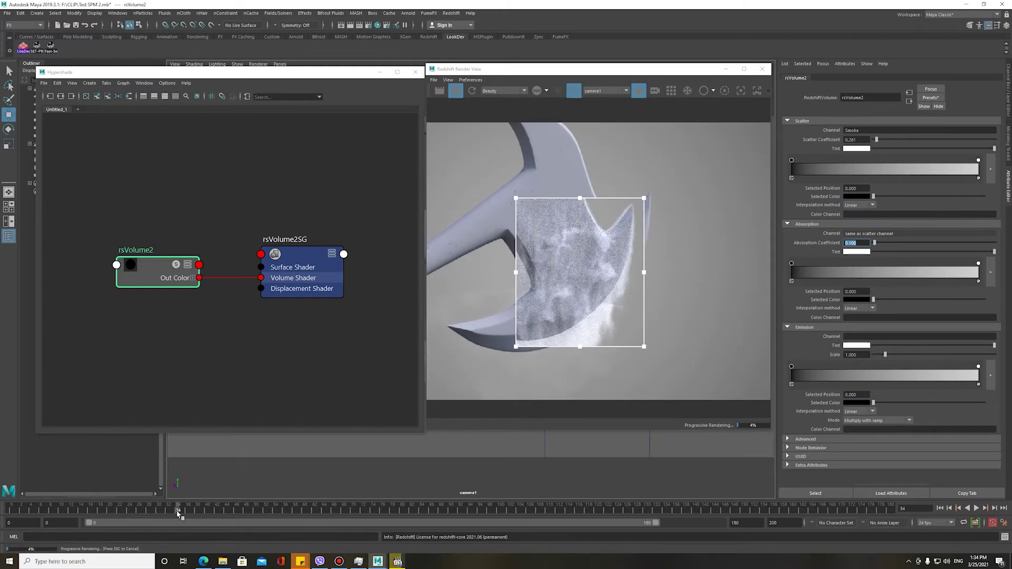
pyautogui.click(213, 514)
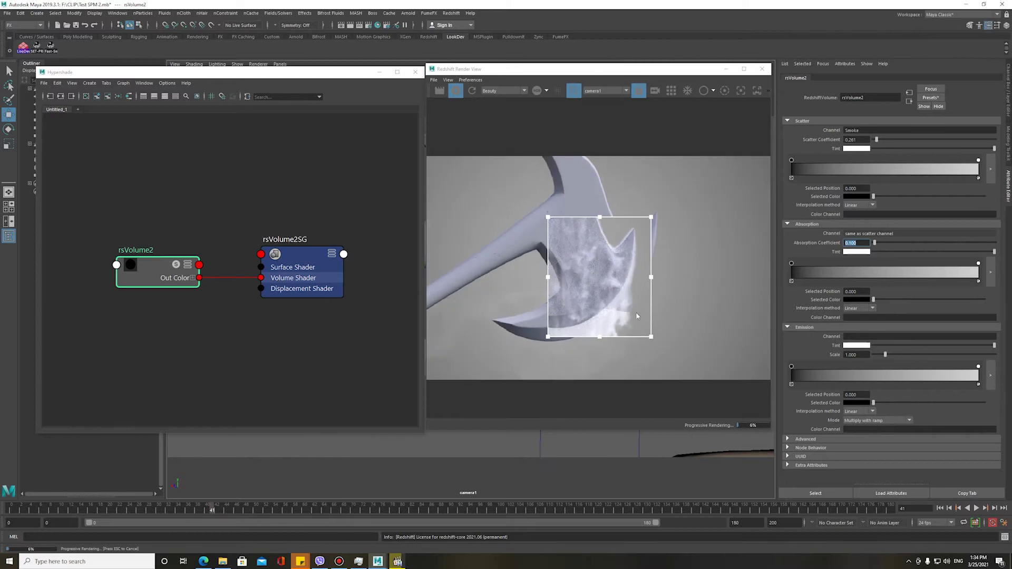
pyautogui.click(574, 90)
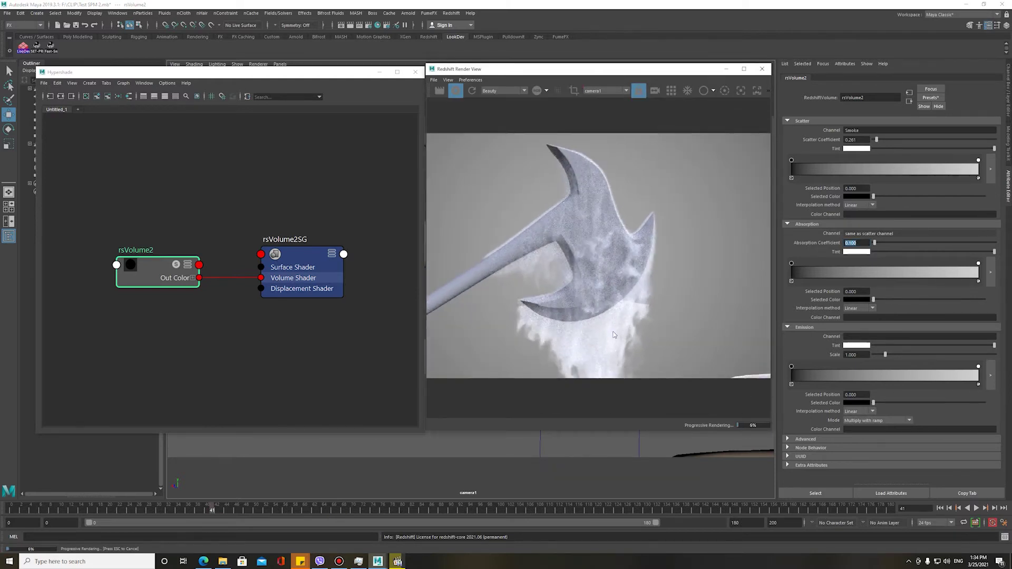
pyautogui.click(538, 91)
pyautogui.click(538, 90)
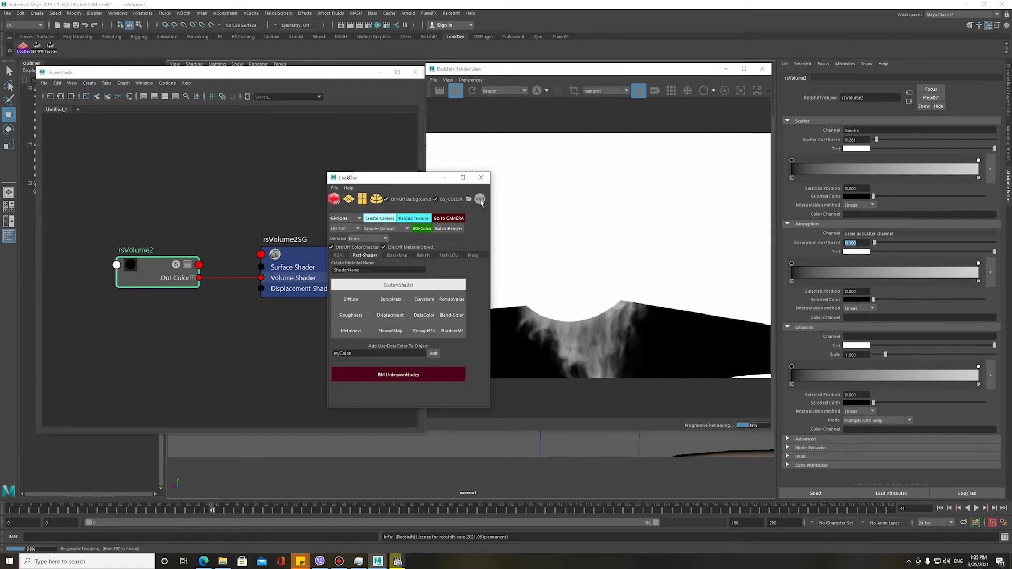
# - Close LookDev and inspect the dome light's environment settings
pyautogui.click(481, 200)
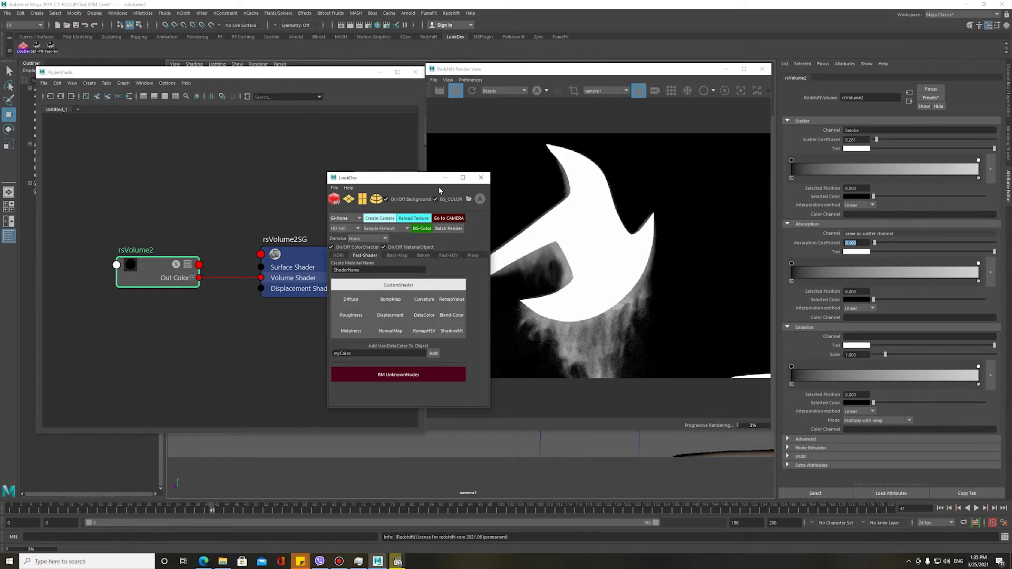
pyautogui.click(481, 177)
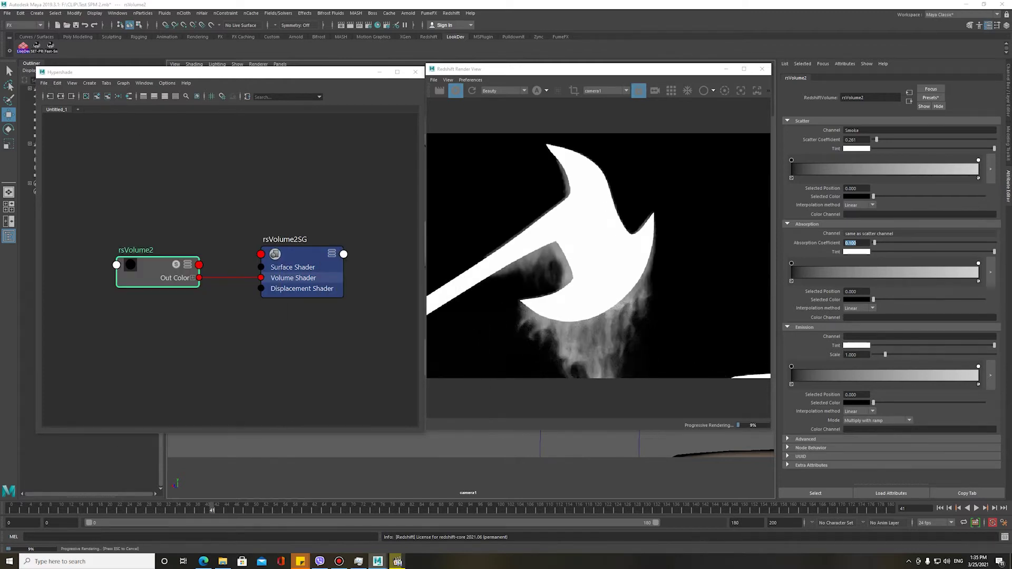
pyautogui.moveTo(183, 76); pyautogui.dragTo(212, 76)
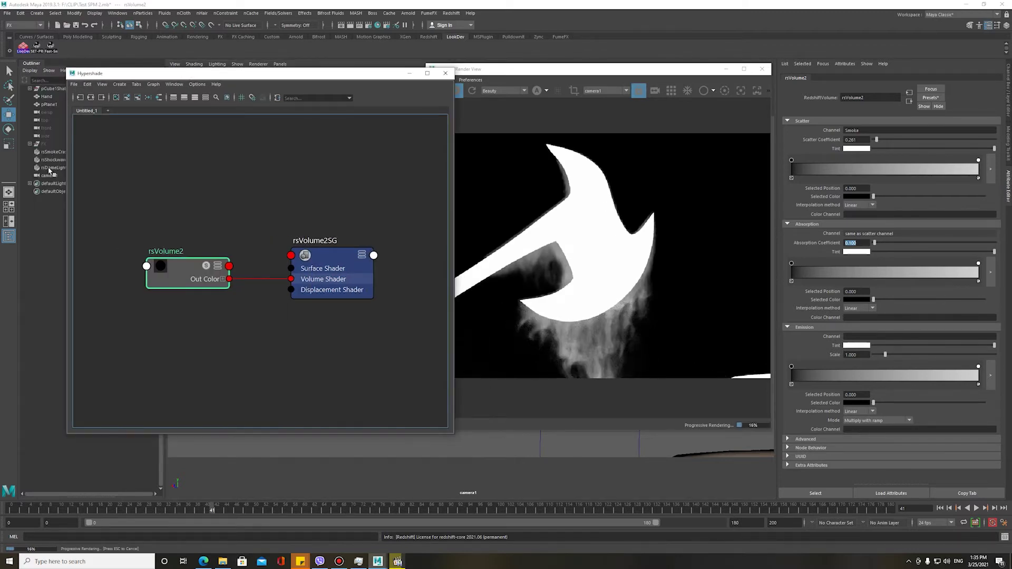
pyautogui.click(53, 167)
pyautogui.click(833, 328)
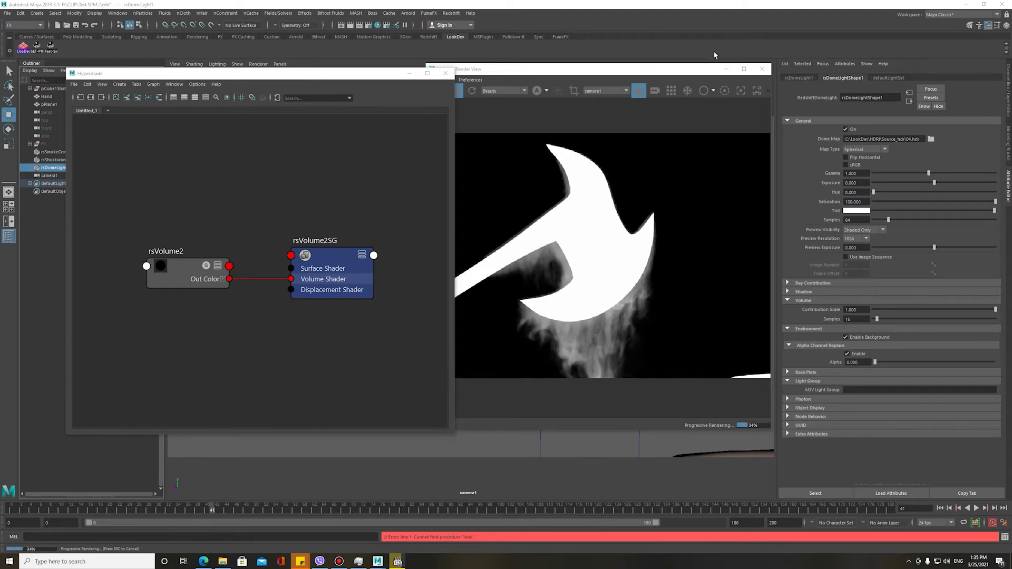
pyautogui.moveTo(670, 75); pyautogui.dragTo(661, 87)
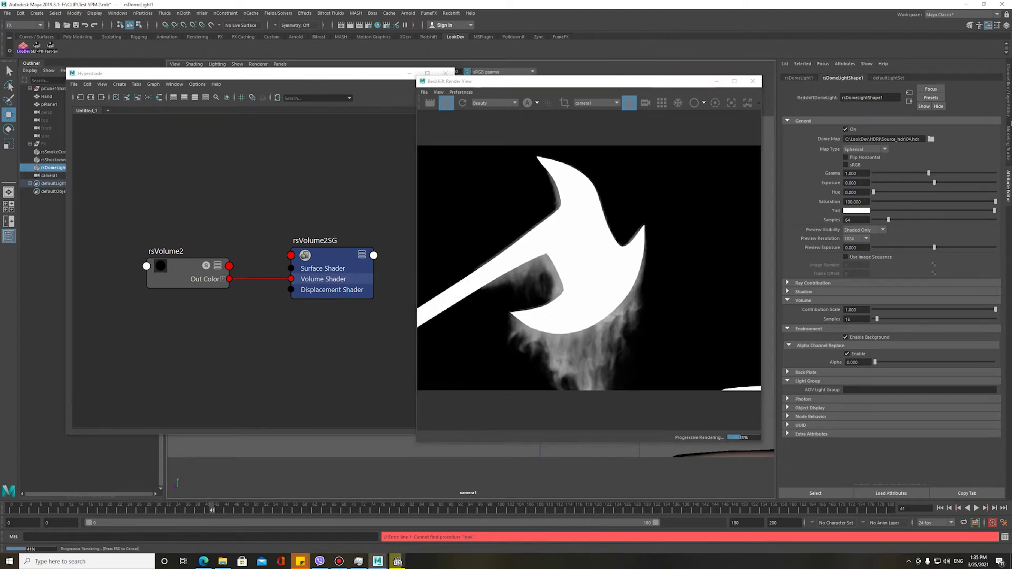
pyautogui.click(22, 47)
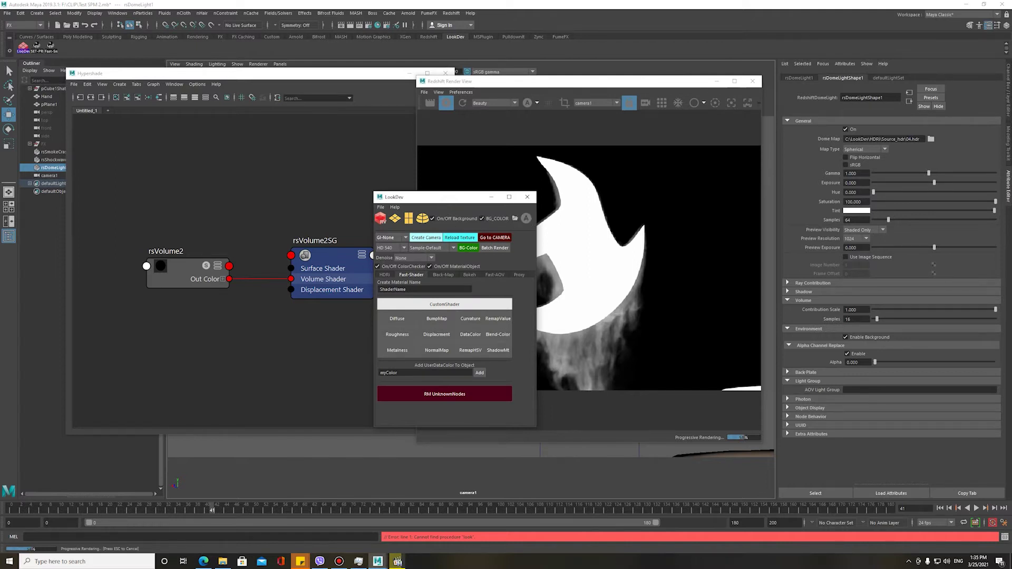
pyautogui.moveTo(427, 202); pyautogui.dragTo(405, 205)
pyautogui.click(201, 160)
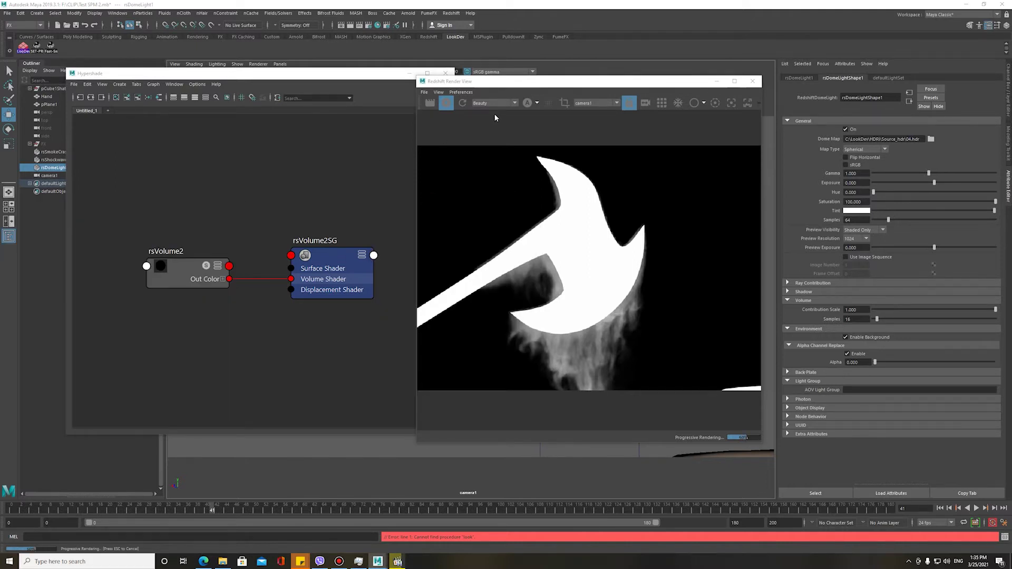
# - Switch the Redshift preview from the alpha view back to the full colour render
pyautogui.click(527, 102)
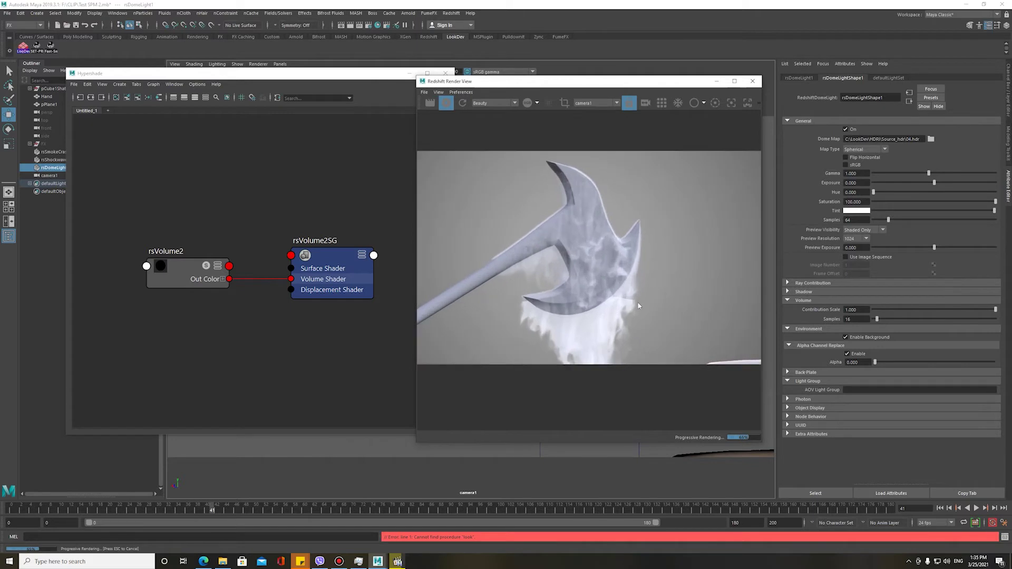
pyautogui.scroll(1, 638, 306)
pyautogui.scroll(2, 609, 311)
pyautogui.scroll(1, 629, 285)
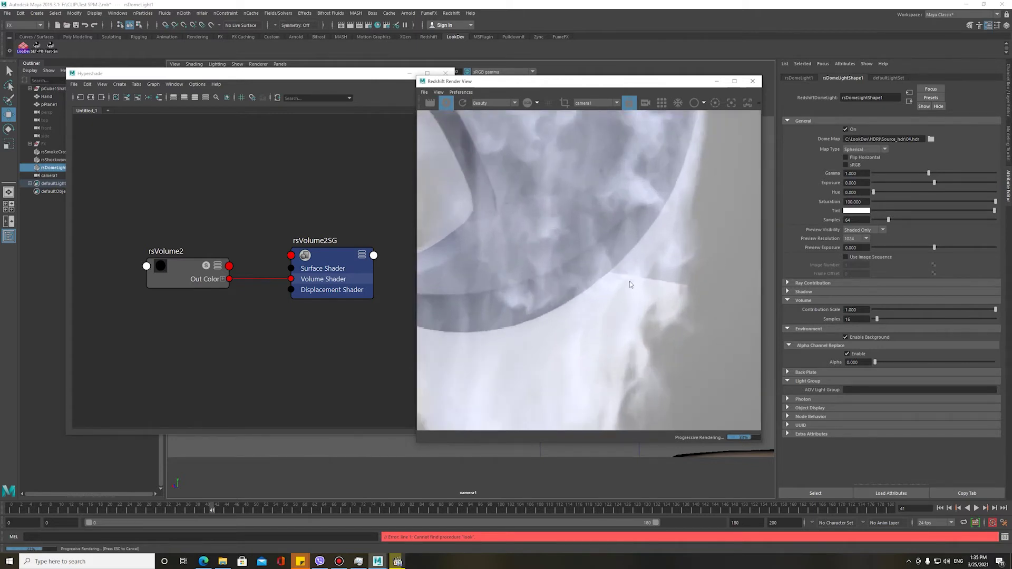
pyautogui.scroll(-3, 632, 326)
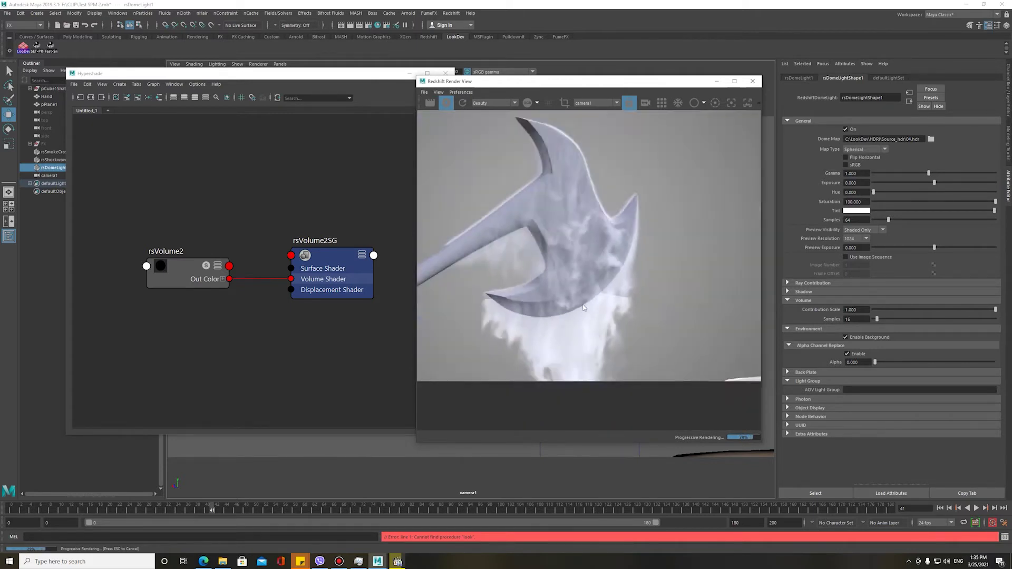
pyautogui.scroll(-1, 606, 352)
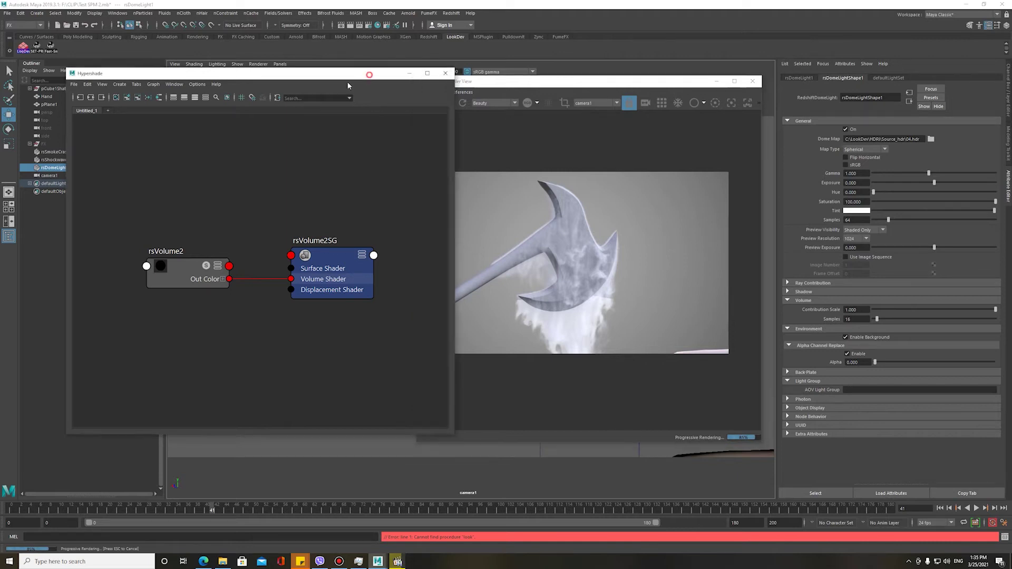
pyautogui.moveTo(349, 73); pyautogui.dragTo(234, 91)
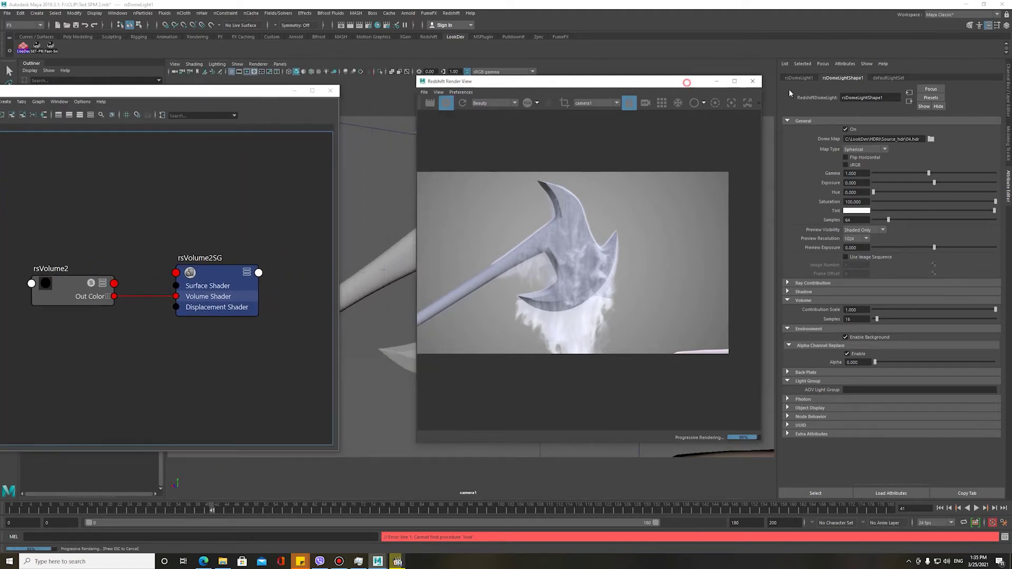
# - Stop the IPR render, minimize the Render View, and look through the persp camera
pyautogui.moveTo(703, 89); pyautogui.dragTo(915, 95)
pyautogui.click(570, 395)
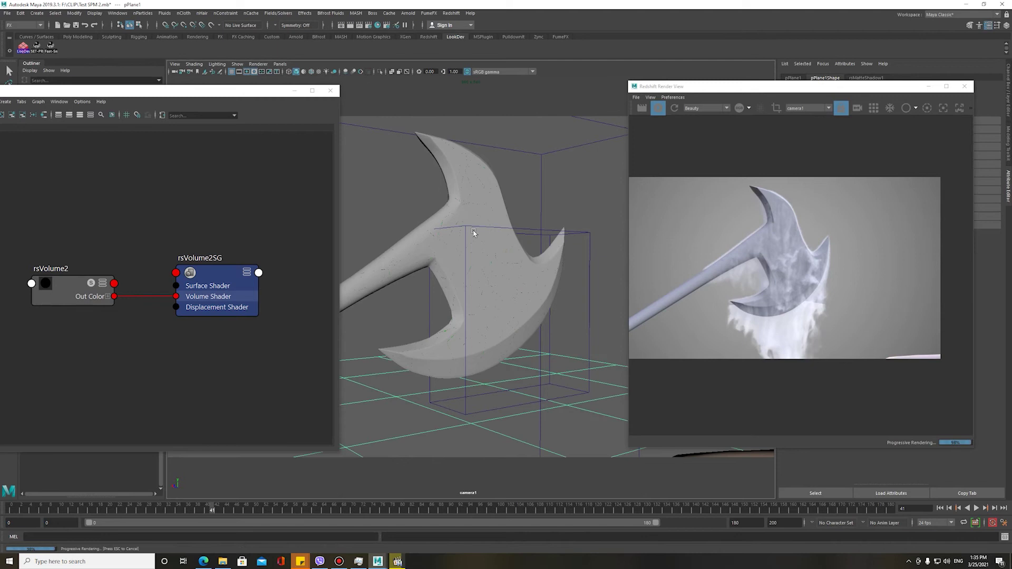
pyautogui.click(294, 91)
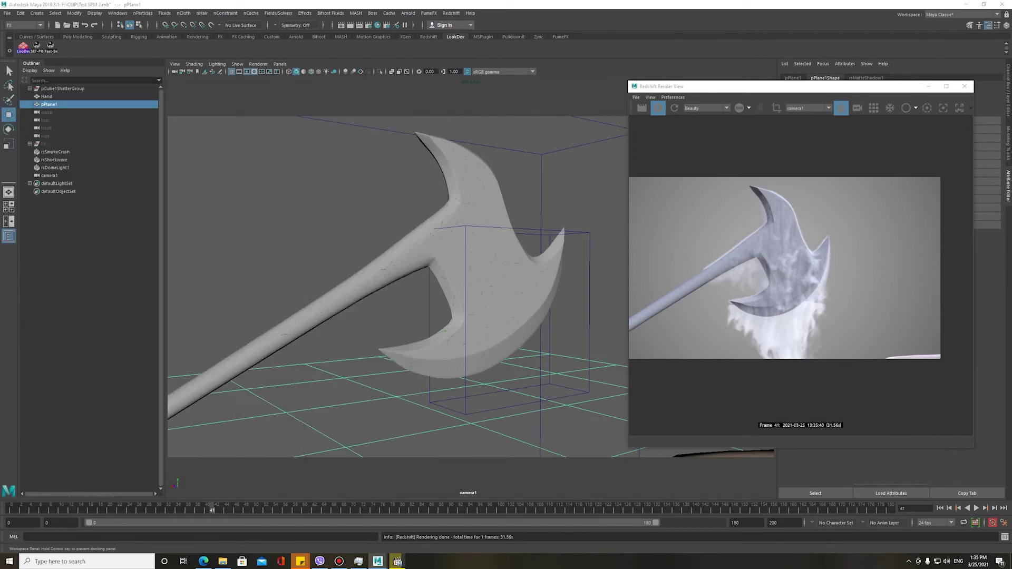
pyautogui.click(657, 108)
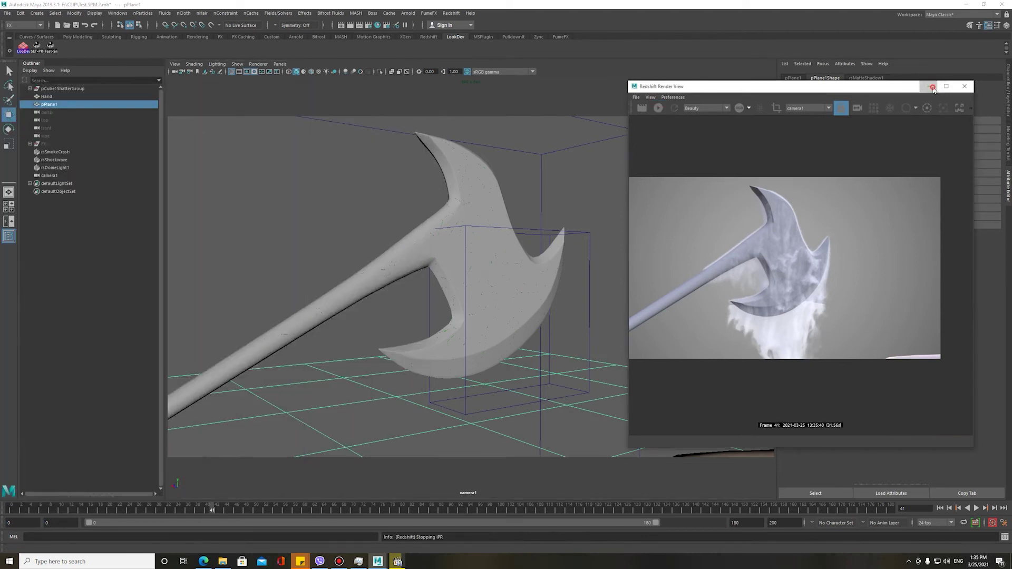
pyautogui.click(932, 87)
pyautogui.click(280, 64)
pyautogui.click(368, 80)
# - Select the ground plane's far edge and raise it into a curved backdrop wall
pyautogui.press('e')
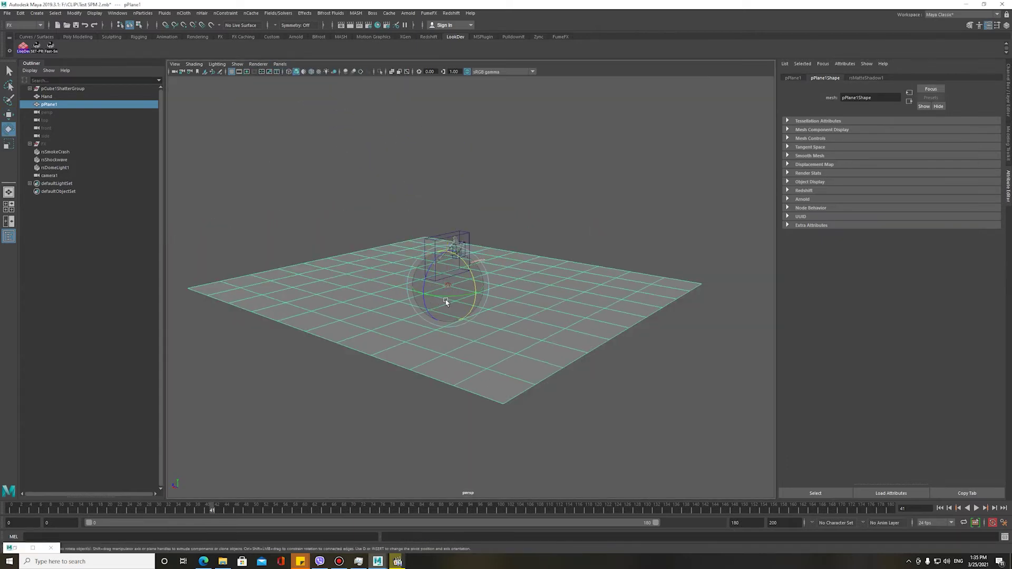
pyautogui.moveTo(442, 297)
pyautogui.keyDown('alt'); pyautogui.mouseDown()
pyautogui.moveTo(479, 293)
pyautogui.moveTo(462, 294)
pyautogui.moveTo(502, 339)
pyautogui.moveTo(639, 409)
pyautogui.moveTo(574, 310)
pyautogui.moveTo(460, 233)
pyautogui.mouseUp(); pyautogui.keyUp('alt')
pyautogui.press('r')
pyautogui.moveTo(465, 235); pyautogui.dragTo(467, 187, button='right')
pyautogui.click(464, 236)
pyautogui.click(200, 245)
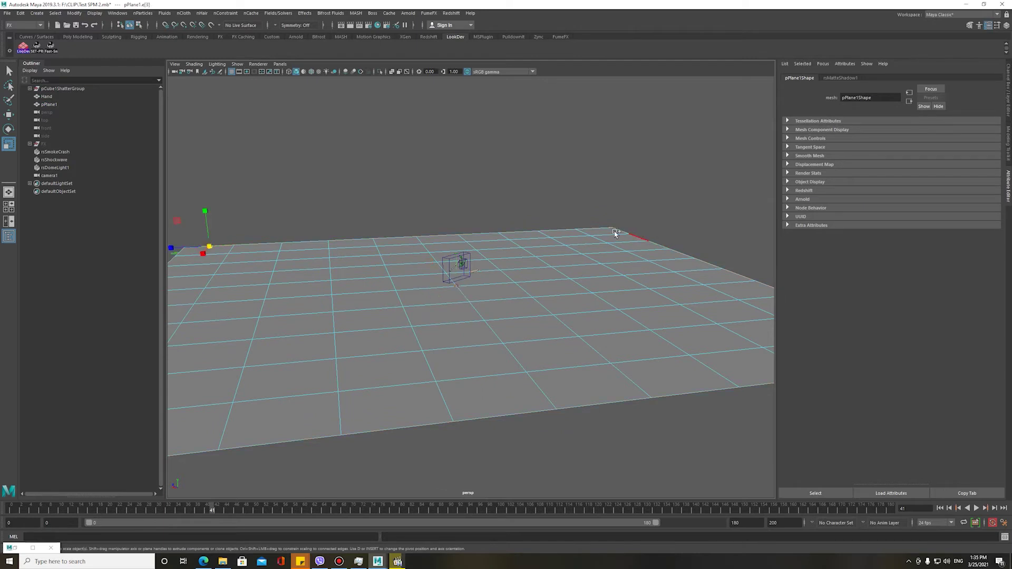
pyautogui.click(447, 234)
pyautogui.press('w')
pyautogui.moveTo(416, 211); pyautogui.dragTo(413, 121)
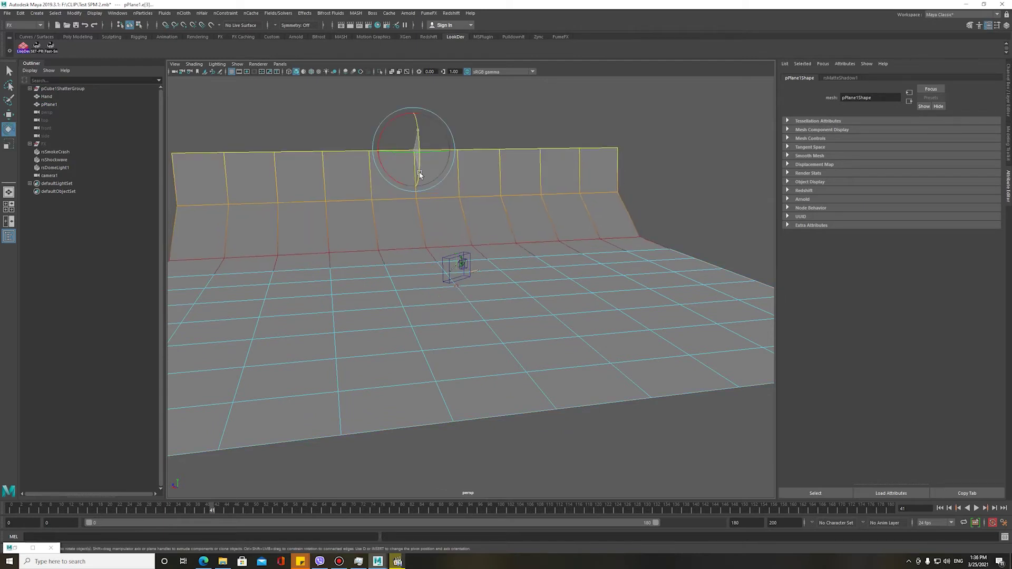
pyautogui.scroll(-6, 454, 225)
pyautogui.keyDown('alt'); pyautogui.moveTo(454, 225); pyautogui.dragTo(454, 231); pyautogui.keyUp('alt')
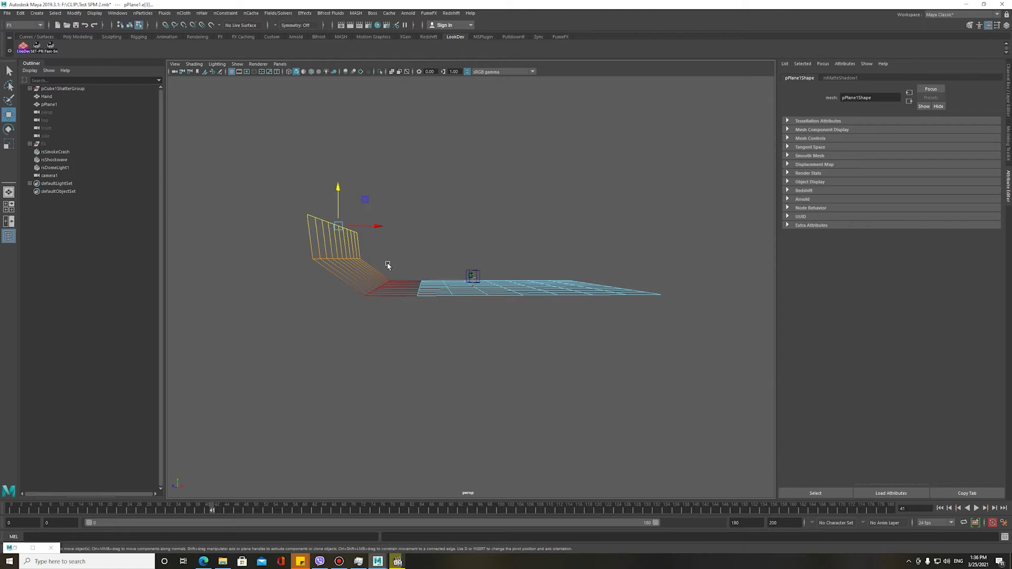
# - Return to object mode, deselect the plane, and switch the viewport back to camera1
pyautogui.press('F8')
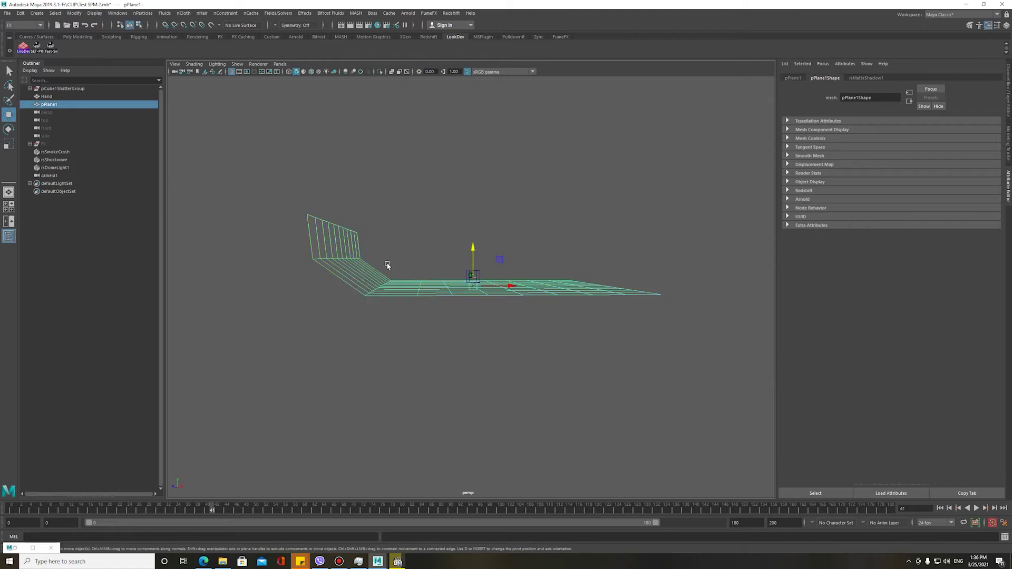
pyautogui.keyDown('shift'); pyautogui.moveTo(381, 272); pyautogui.dragTo(346, 281, button='right'); pyautogui.keyUp('shift')
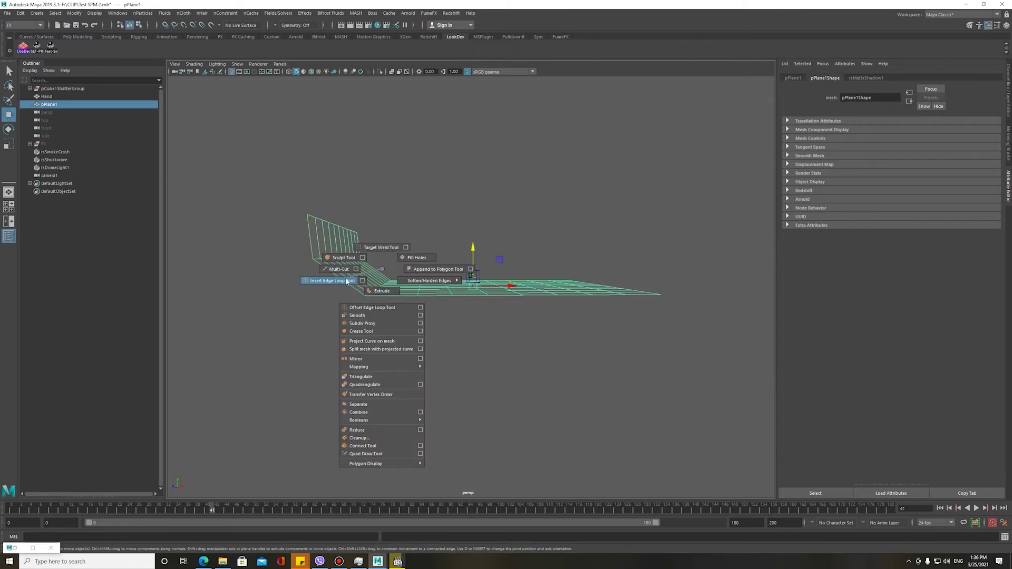
pyautogui.click(415, 233)
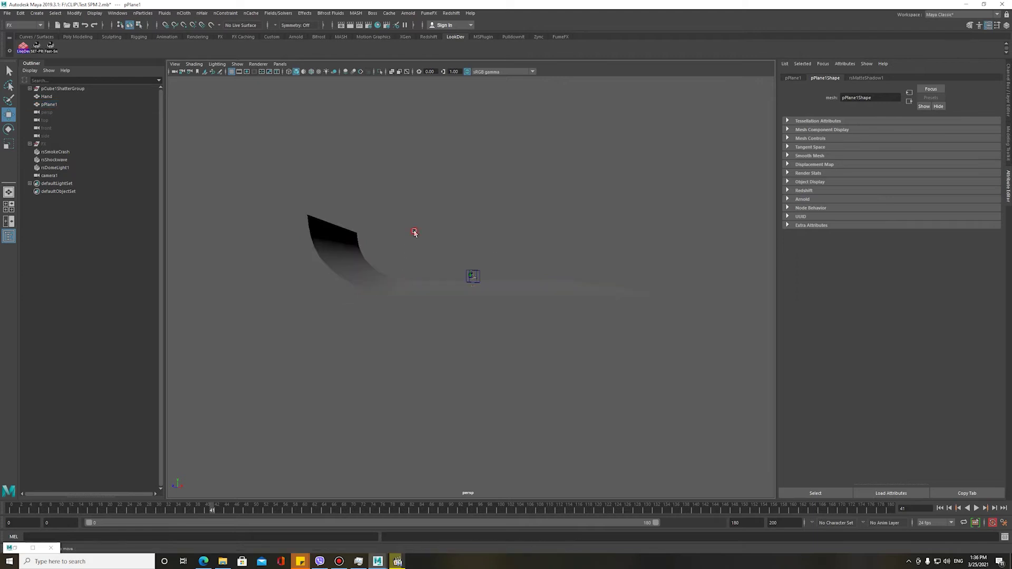
pyautogui.keyDown('alt'); pyautogui.moveTo(414, 232); pyautogui.dragTo(345, 260); pyautogui.keyUp('alt')
pyautogui.keyDown('alt'); pyautogui.moveTo(345, 260); pyautogui.dragTo(650, 296, button='right'); pyautogui.keyUp('alt')
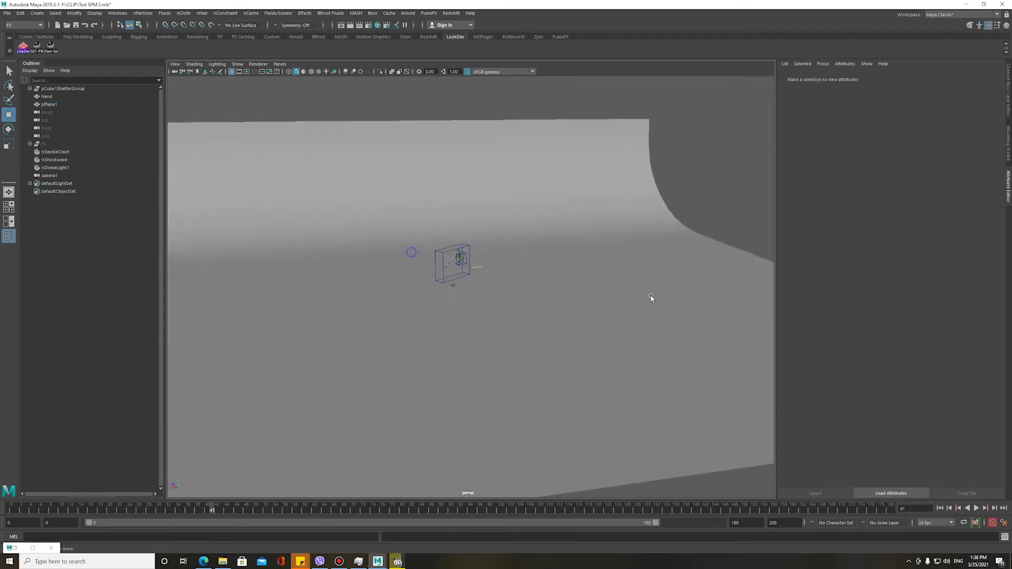
pyautogui.click(283, 65)
pyautogui.click(375, 76)
# - Select pPlane1 and start a Redshift IPR render of the axe against the new backdrop
pyautogui.click(671, 250)
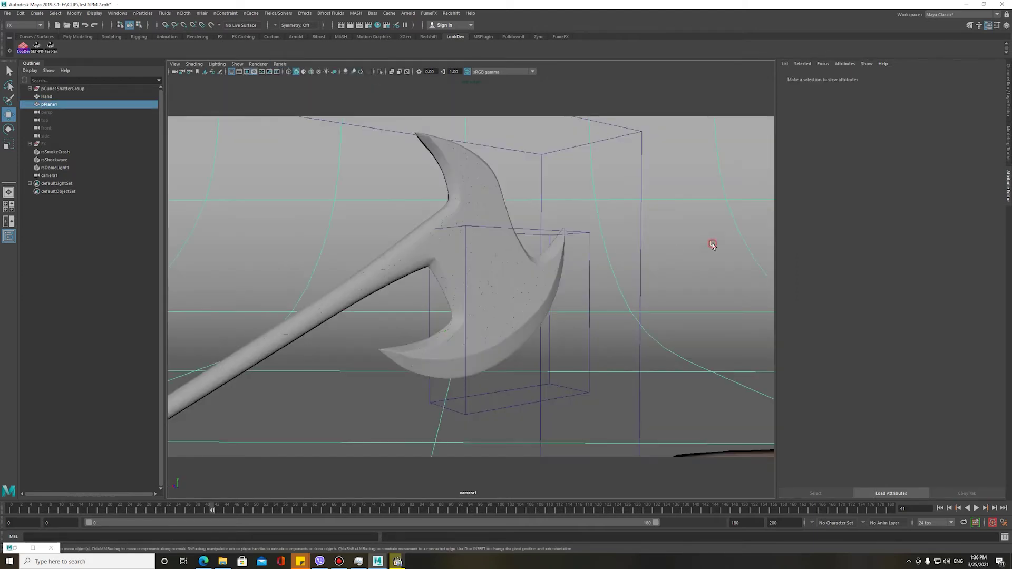
pyautogui.click(451, 13)
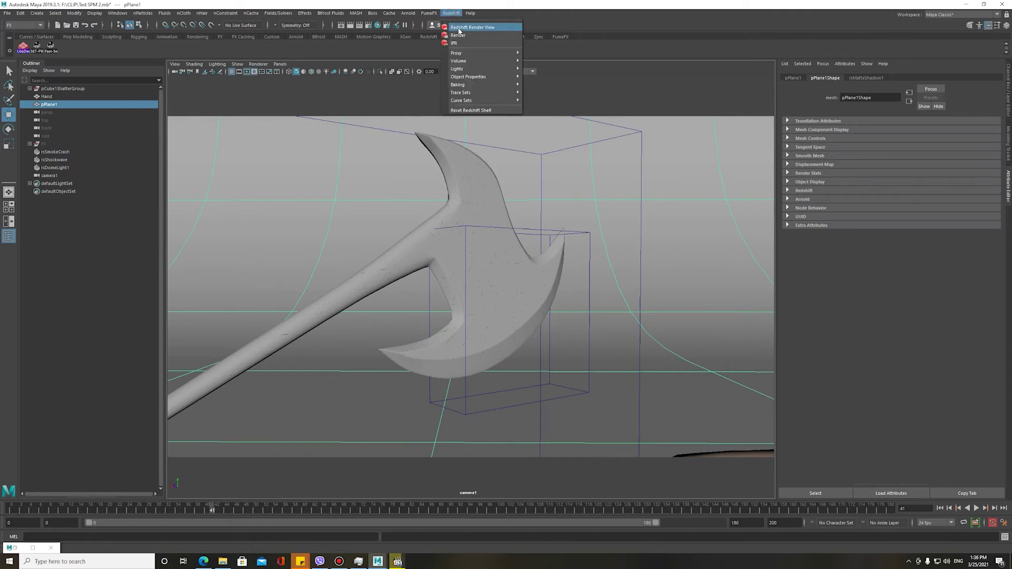
pyautogui.click(459, 28)
pyautogui.click(657, 110)
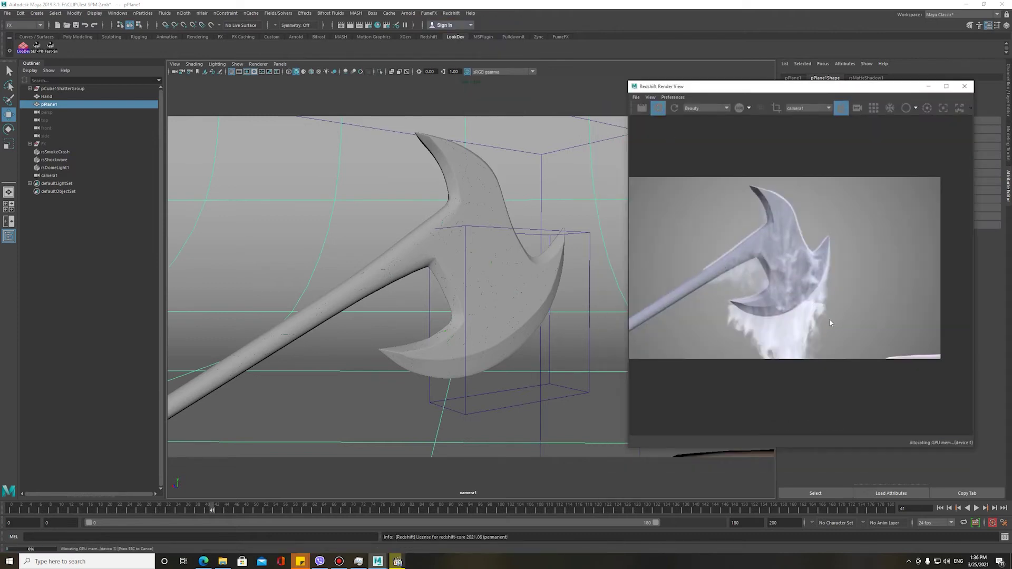
# - Tilt the dome light to Rotate X -60.12 and switch the render to bucket mode
pyautogui.write('0')
pyautogui.press('Return')
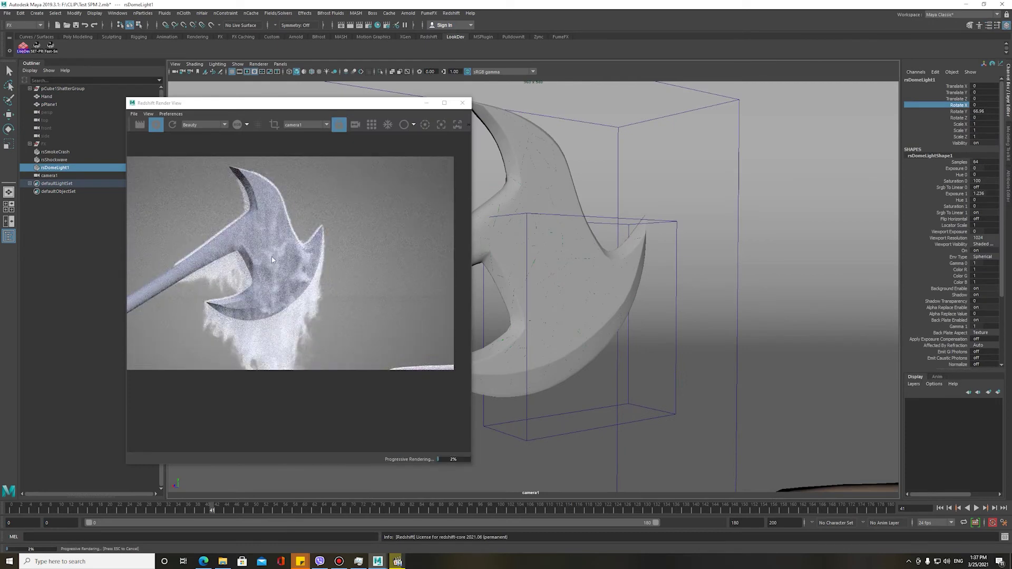
pyautogui.moveTo(596, 296)
pyautogui.mouseDown(button='middle')
pyautogui.moveTo(685, 294)
pyautogui.moveTo(664, 288)
pyautogui.mouseUp(button='middle')
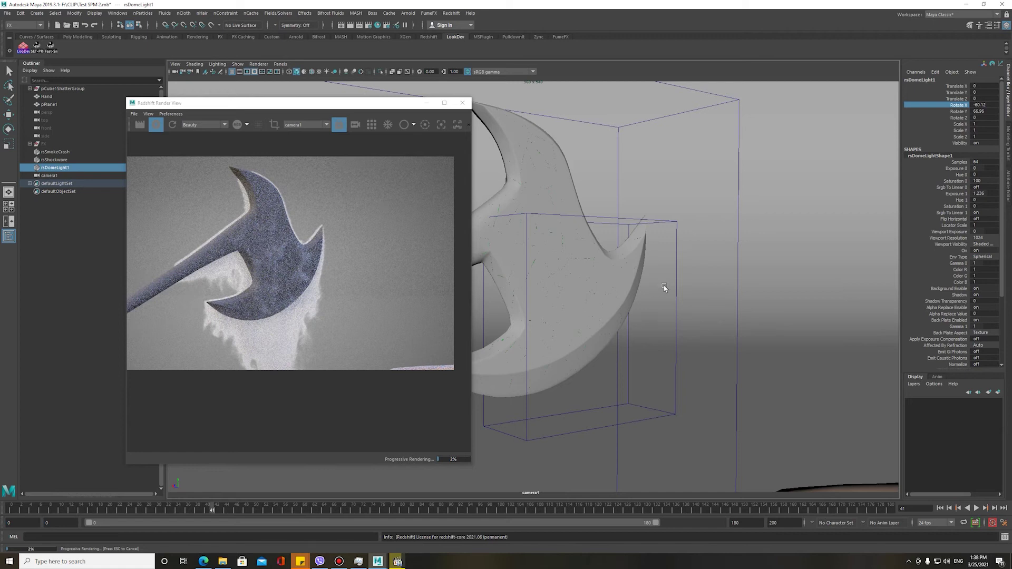
pyautogui.click(371, 125)
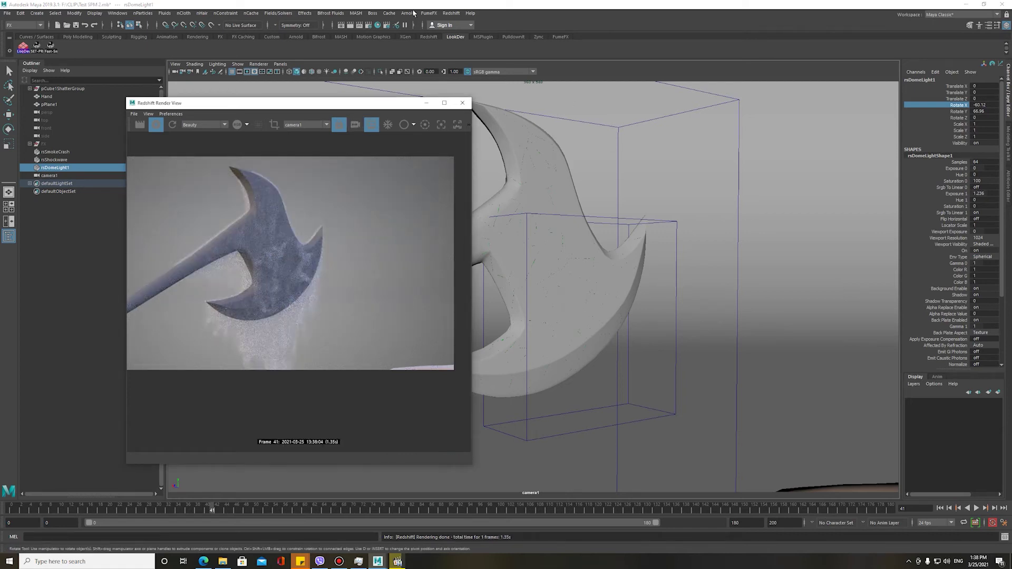
pyautogui.click(370, 25)
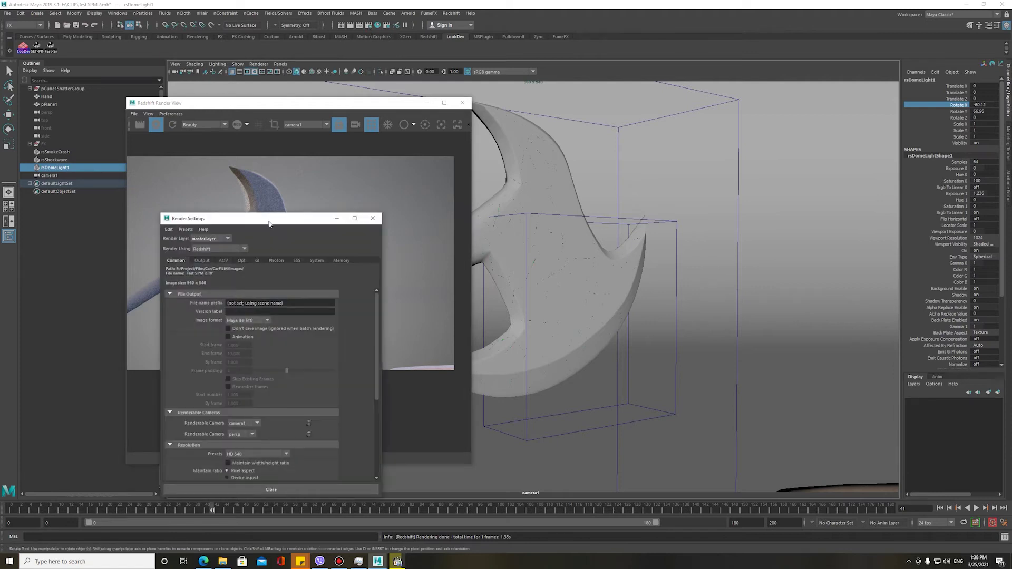
# - Arrange Render Settings and LookDev windows beside the preview, leaving sampling presets unchanged
pyautogui.moveTo(270, 222); pyautogui.dragTo(620, 149)
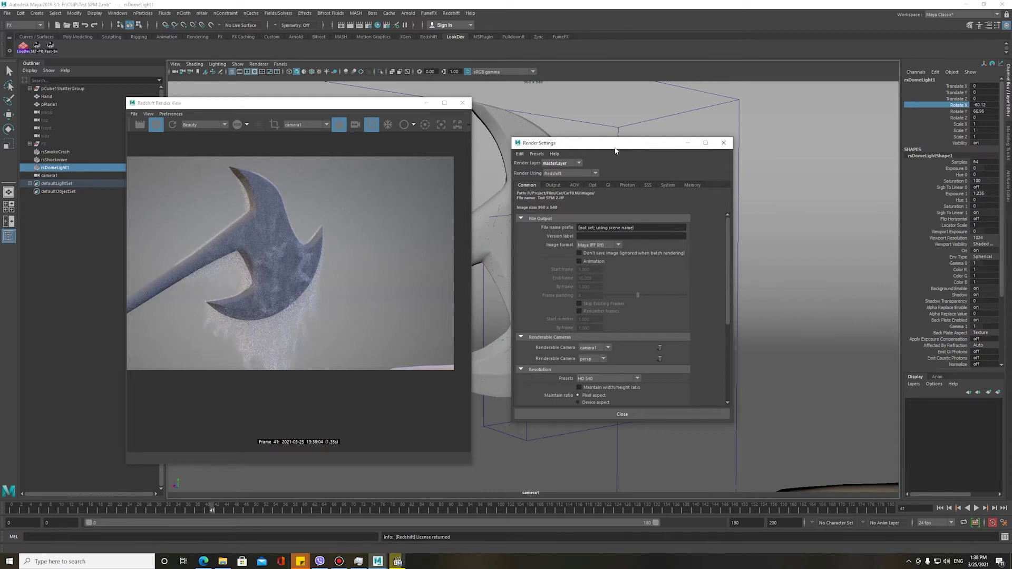
pyautogui.click(568, 203)
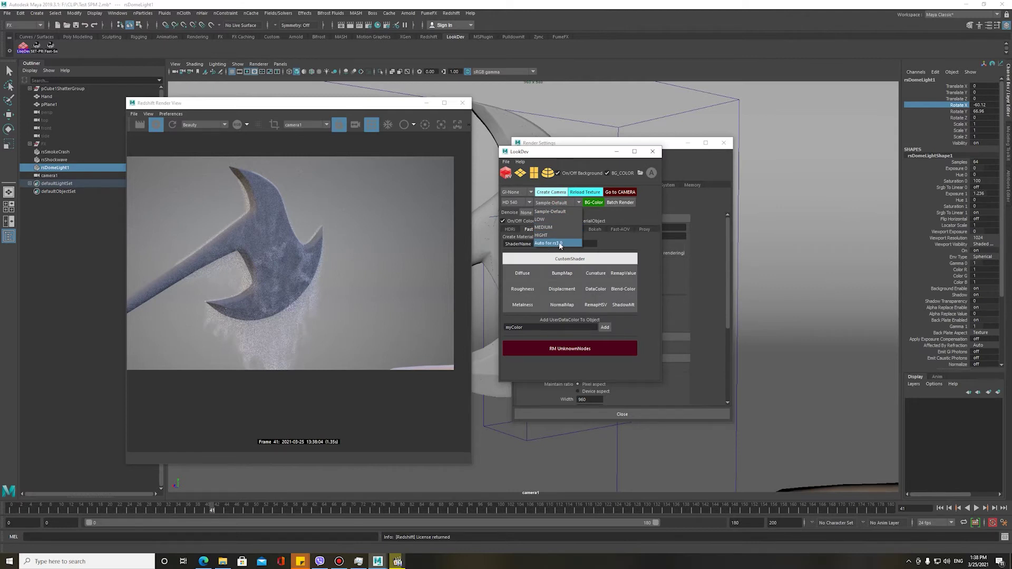
pyautogui.click(550, 211)
pyautogui.moveTo(554, 154); pyautogui.dragTo(805, 156)
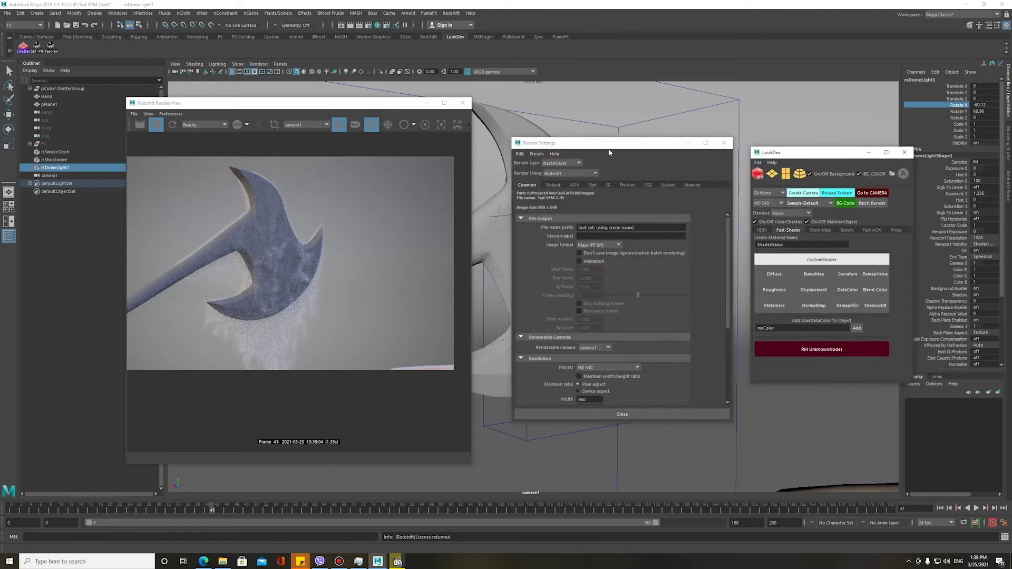
# - Set the render's maximum samples to 512 in the output and sampling settings
pyautogui.click(560, 181)
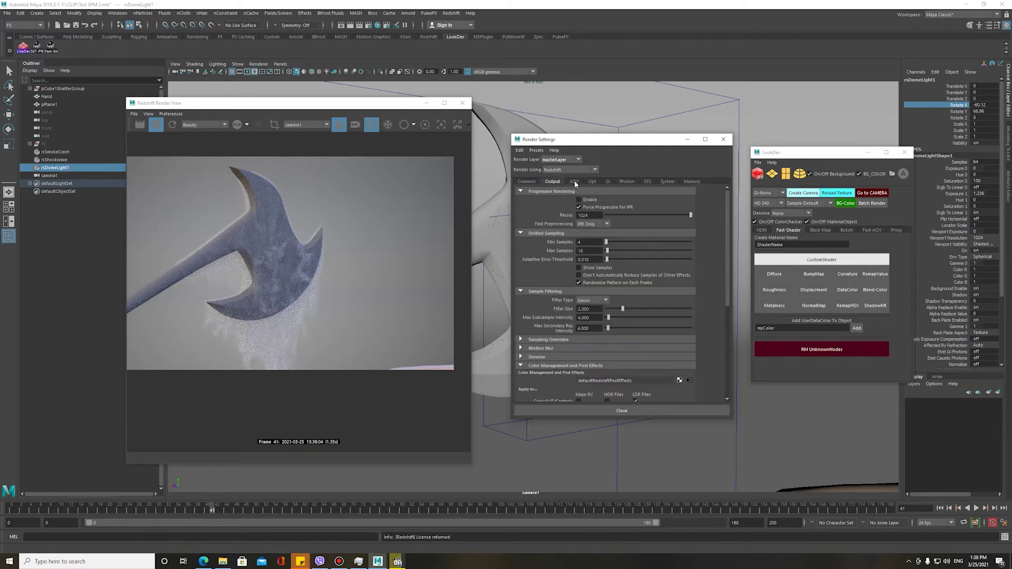
pyautogui.click(590, 241)
pyautogui.write('128')
pyautogui.doubleClick(592, 251)
pyautogui.write('512')
pyautogui.press('Return')
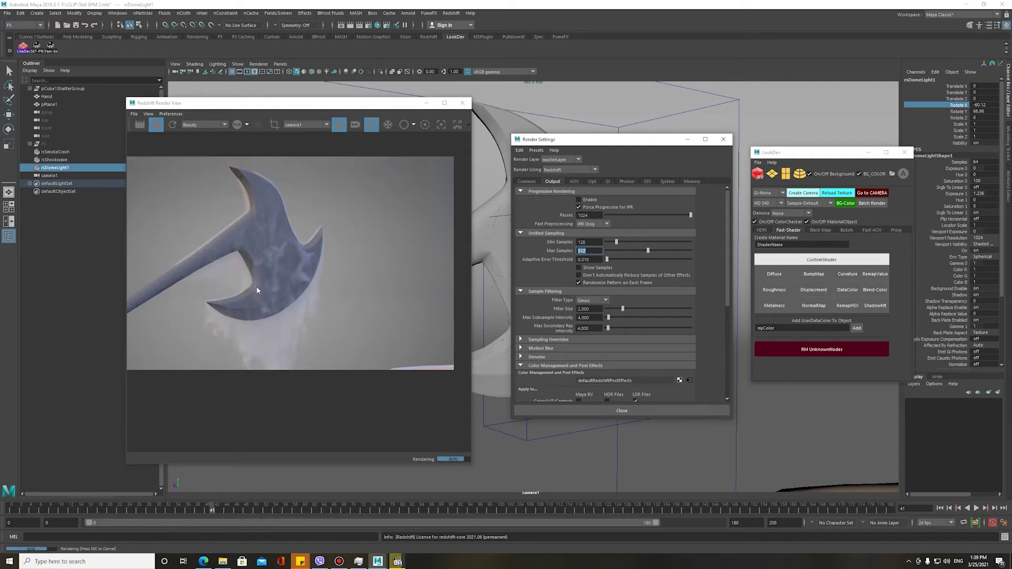
pyautogui.scroll(2, 257, 231)
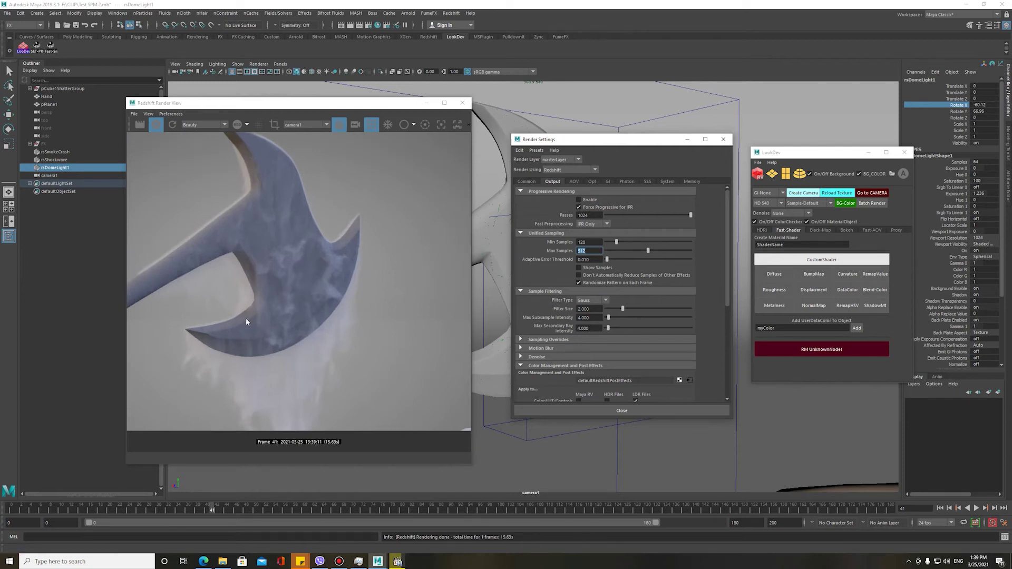
pyautogui.scroll(-2, 305, 273)
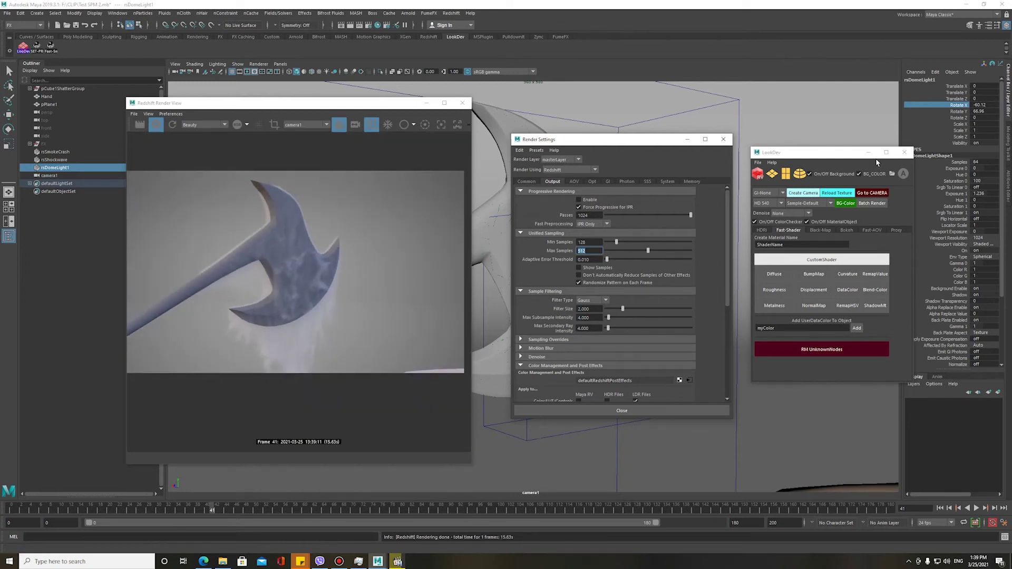
pyautogui.moveTo(876, 157); pyautogui.dragTo(881, 207)
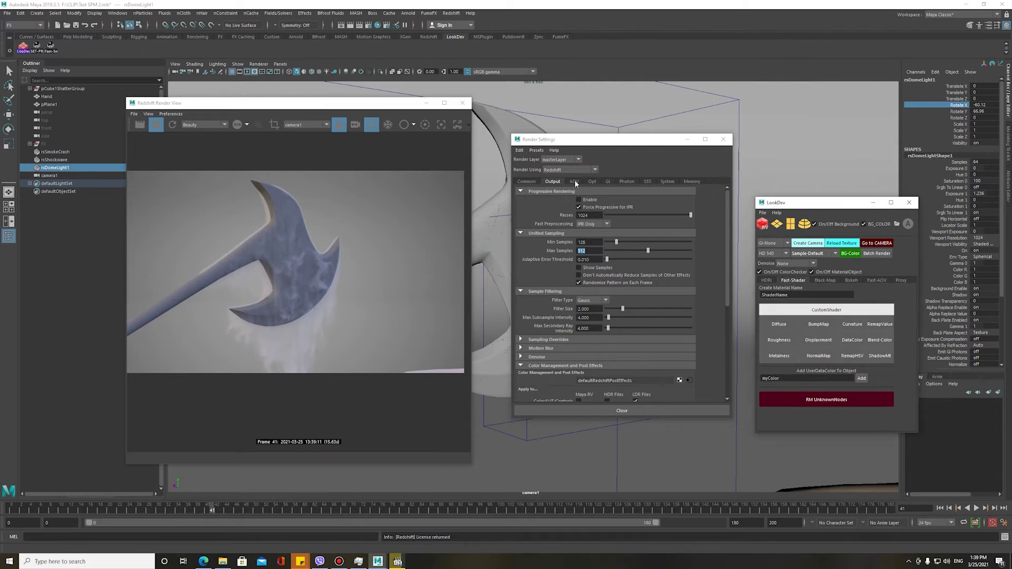
pyautogui.scroll(1, 262, 321)
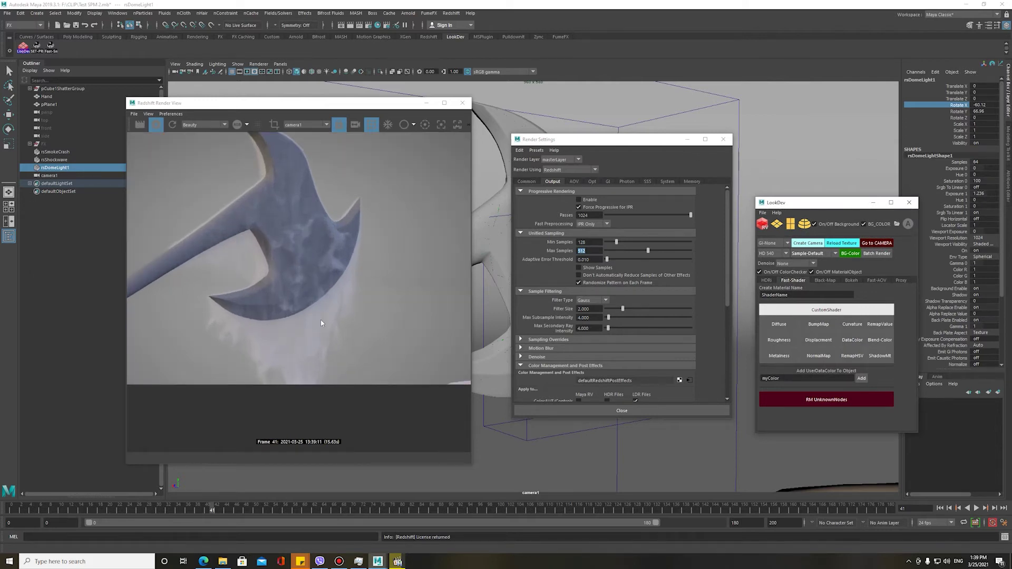
pyautogui.scroll(-1, 319, 323)
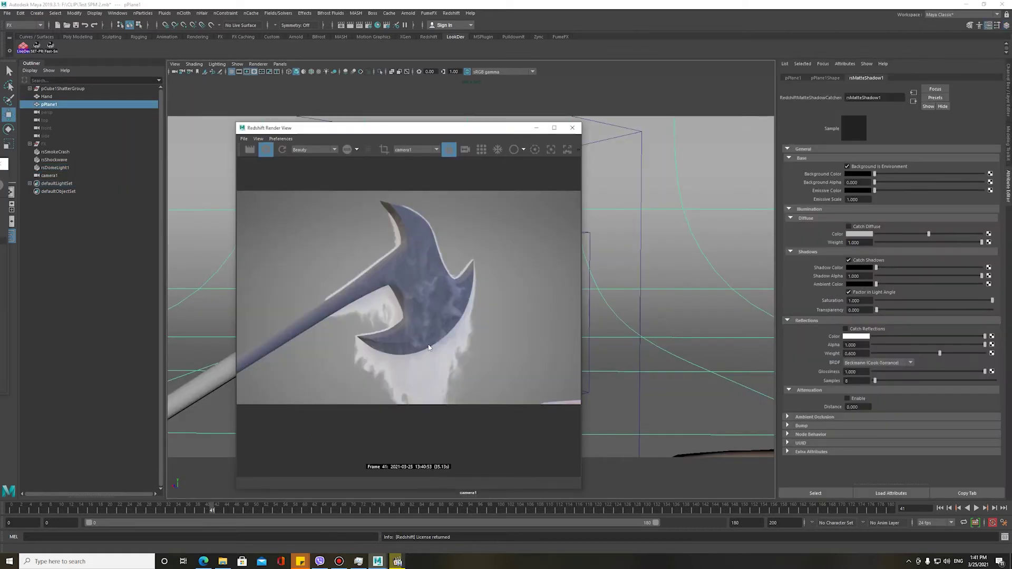
# - Select rsDomeLight1 and set its rotation to X 0 and Y 60 in the Channel Box
pyautogui.scroll(1, 429, 347)
pyautogui.scroll(1, 432, 350)
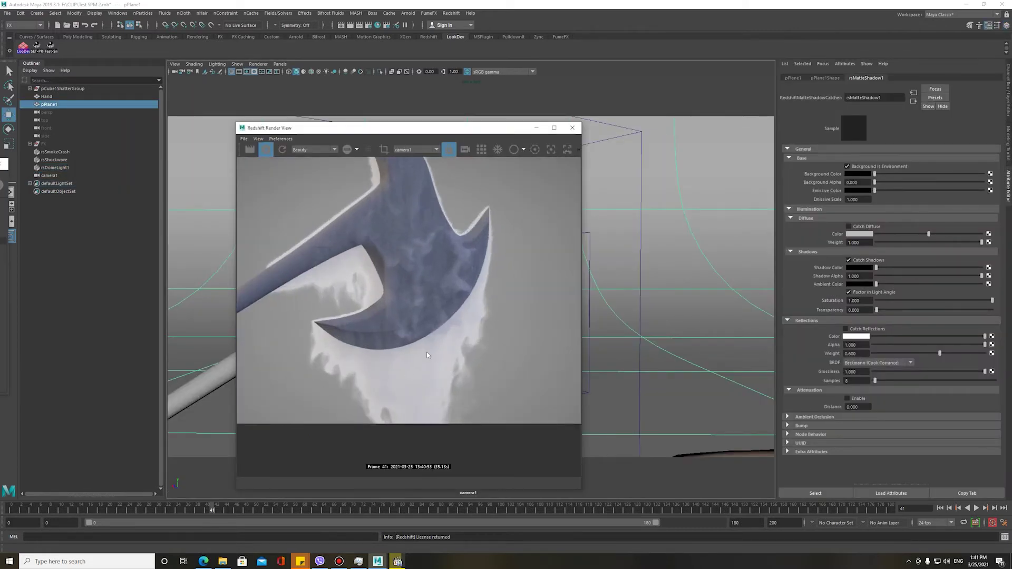
pyautogui.scroll(-2, 450, 357)
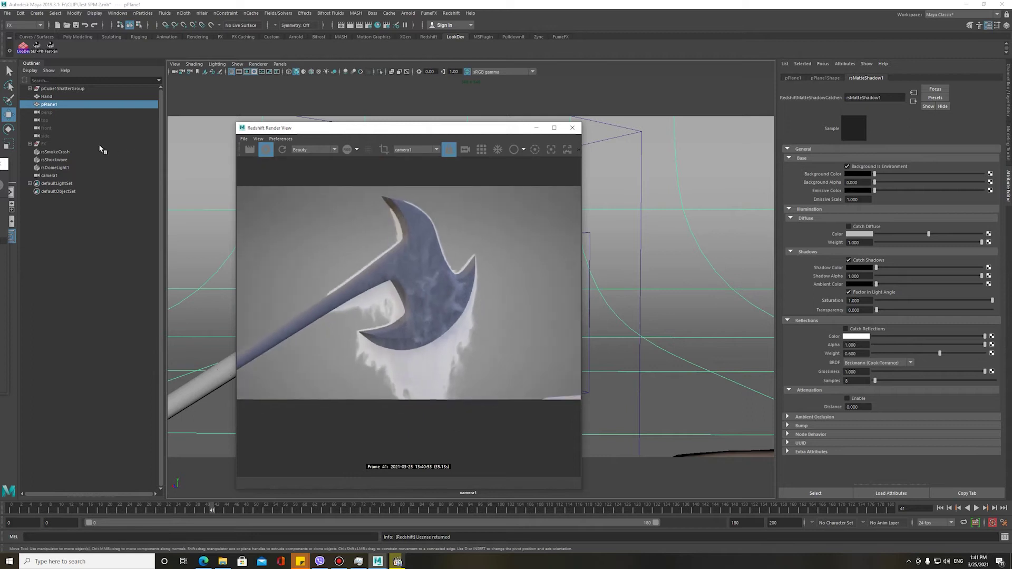
pyautogui.click(58, 168)
pyautogui.scroll(1, 447, 365)
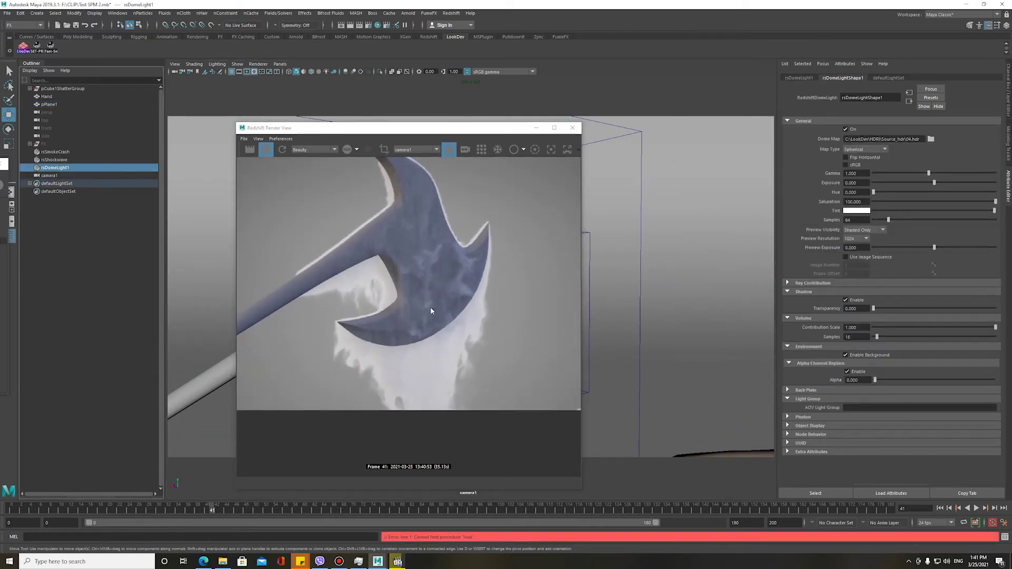
pyautogui.click(1007, 106)
pyautogui.click(963, 112)
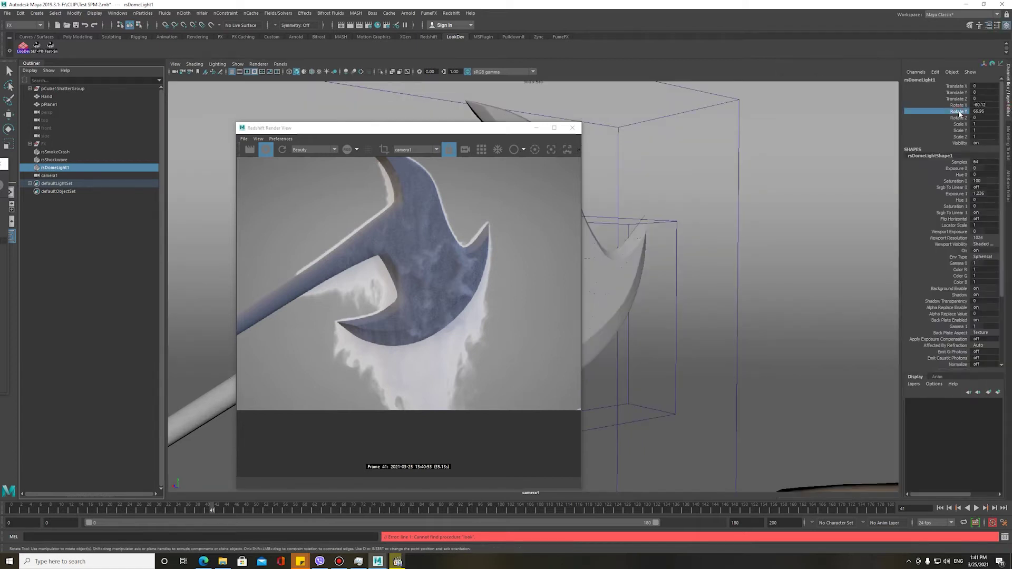
pyautogui.click(963, 105)
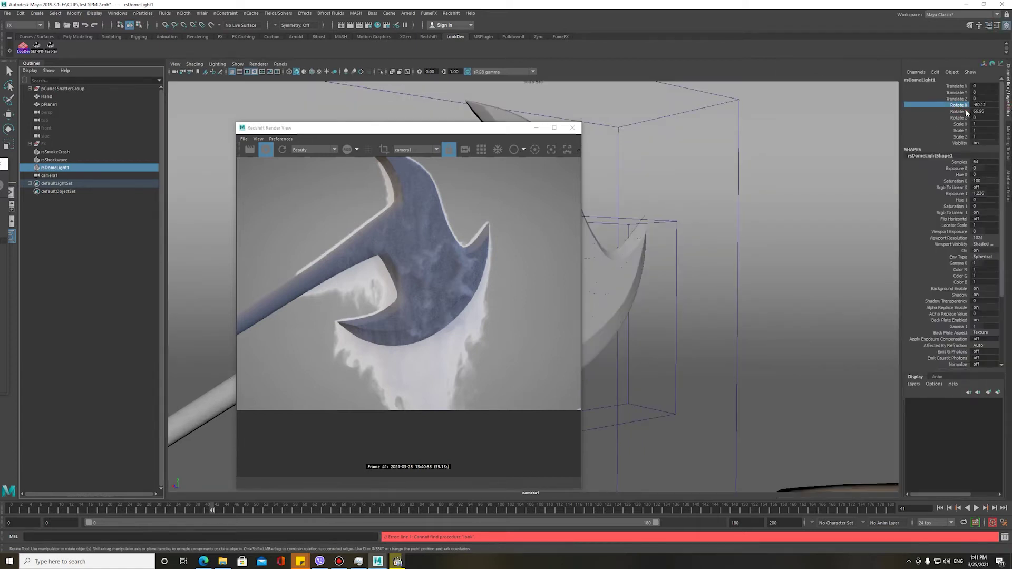
pyautogui.click(959, 111)
pyautogui.moveTo(687, 187); pyautogui.dragTo(717, 184, button='middle')
pyautogui.write('60')
pyautogui.press('Return')
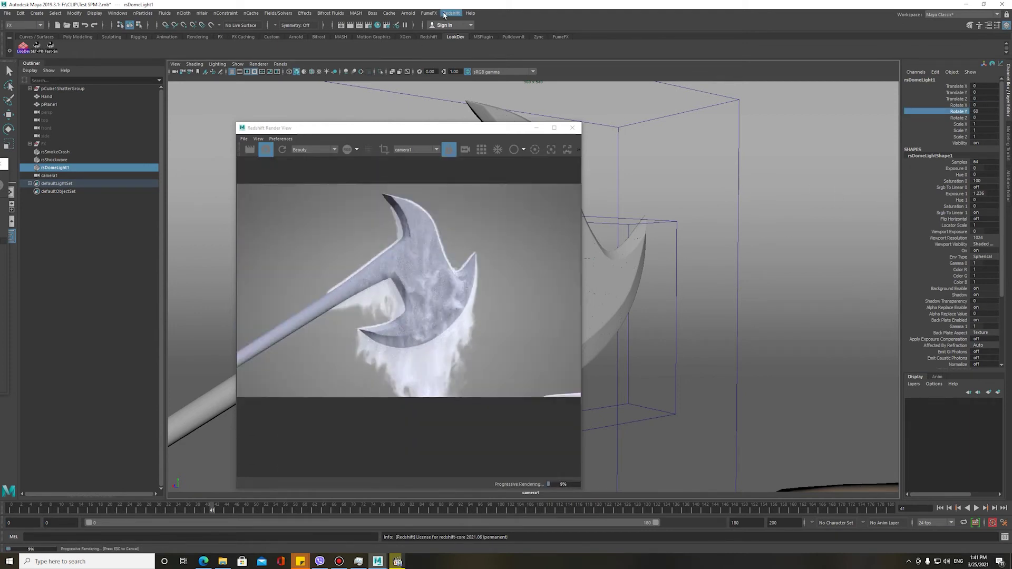
# - Create a new Redshift area light from the LookDev shelf
pyautogui.click(22, 46)
pyautogui.moveTo(694, 182); pyautogui.dragTo(785, 182)
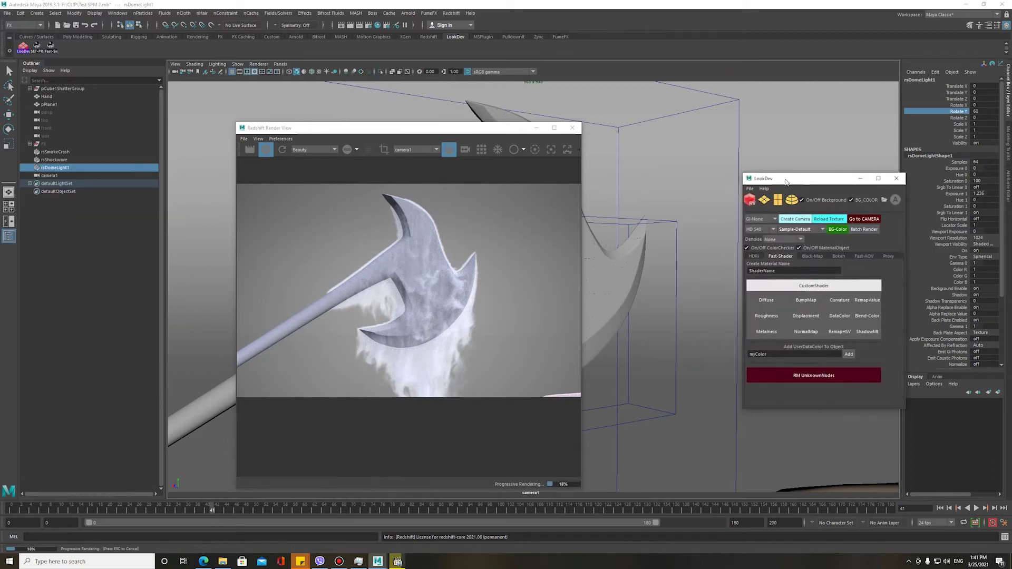
pyautogui.click(763, 200)
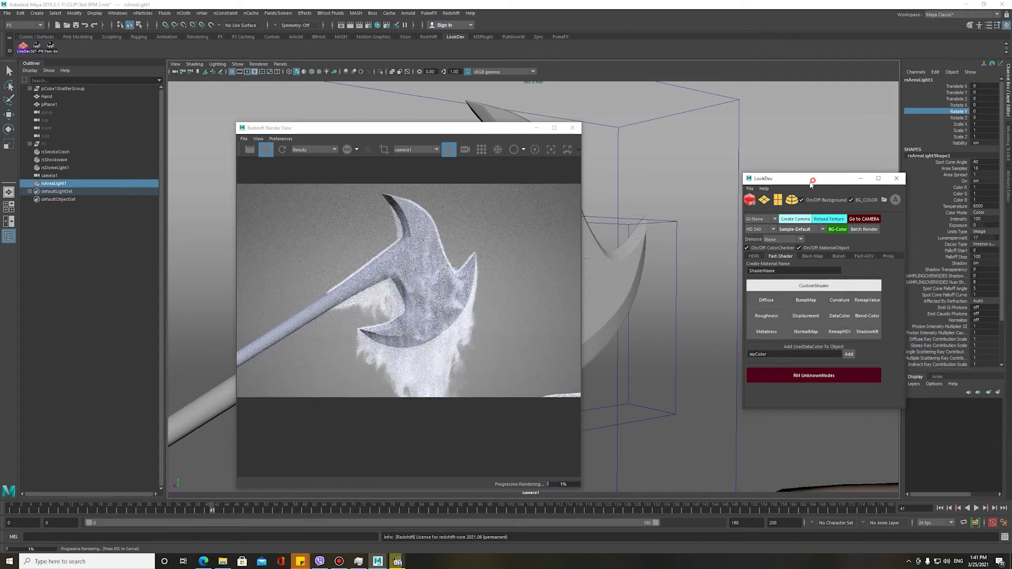
pyautogui.moveTo(322, 128); pyautogui.dragTo(776, 134)
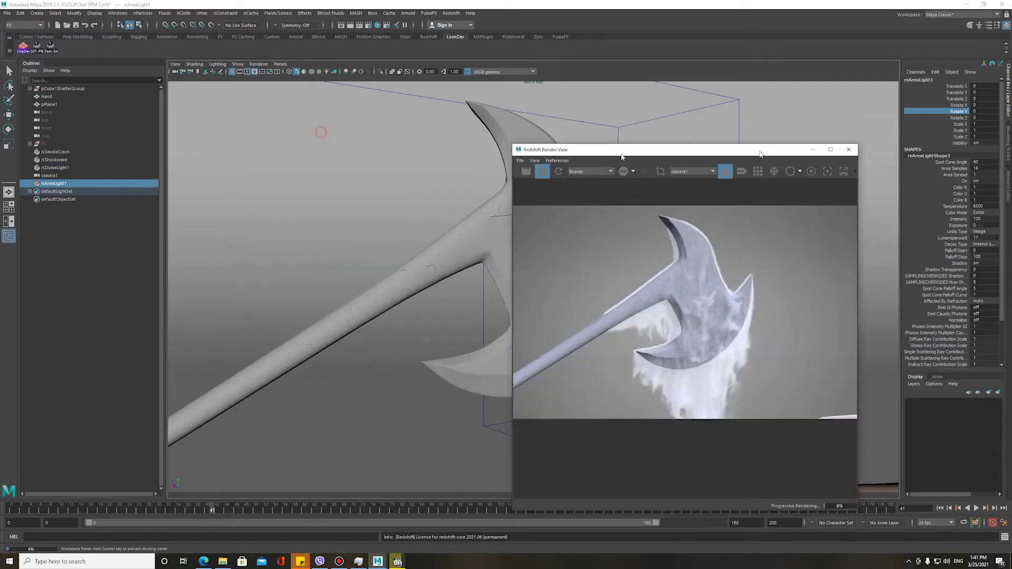
# - Move the area light high above and beside the axe using the four-view layout
pyautogui.click(11, 115)
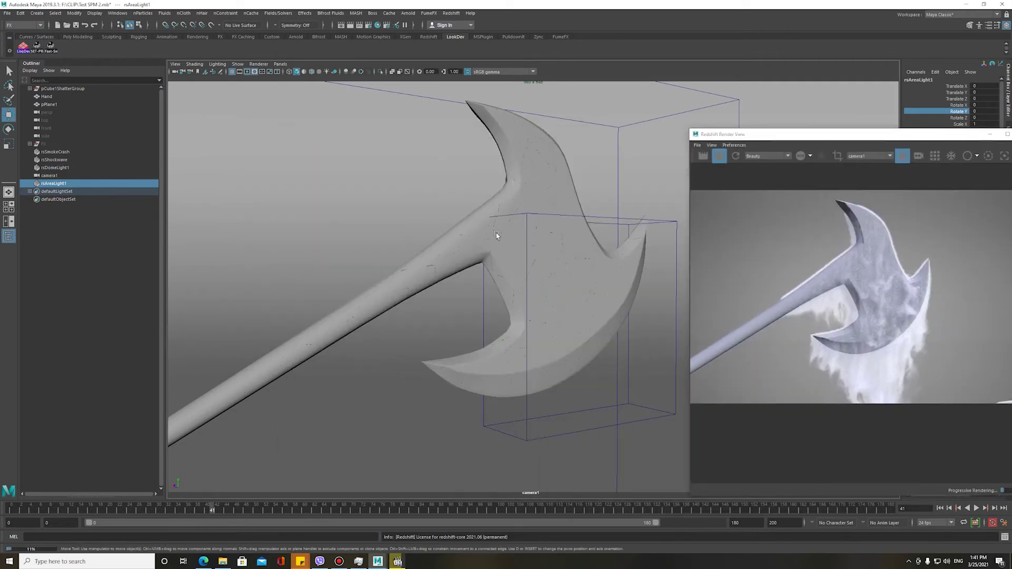
pyautogui.press('space')
pyautogui.moveTo(348, 365); pyautogui.dragTo(349, 282)
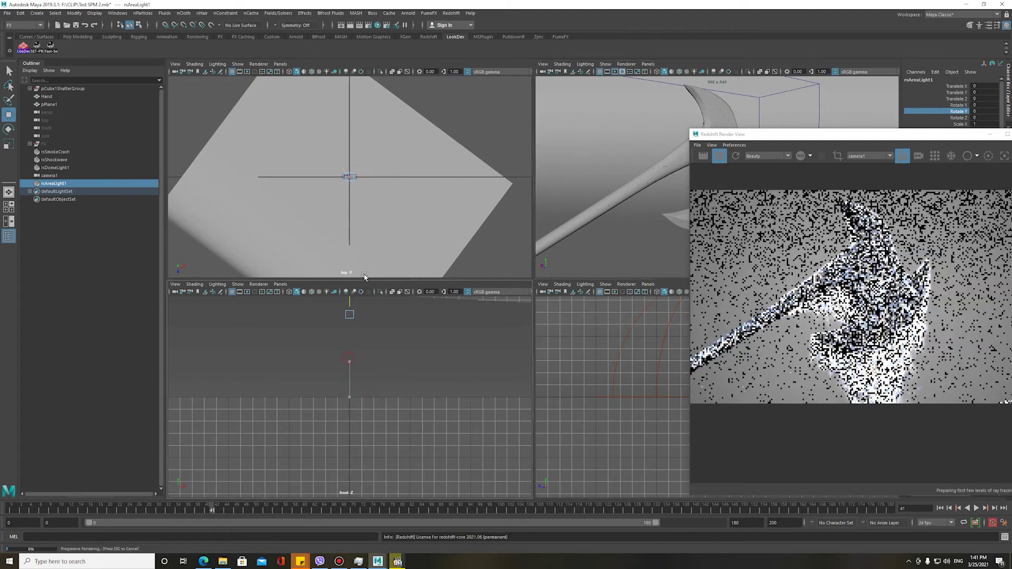
pyautogui.scroll(-3, 589, 377)
pyautogui.scroll(3, 575, 384)
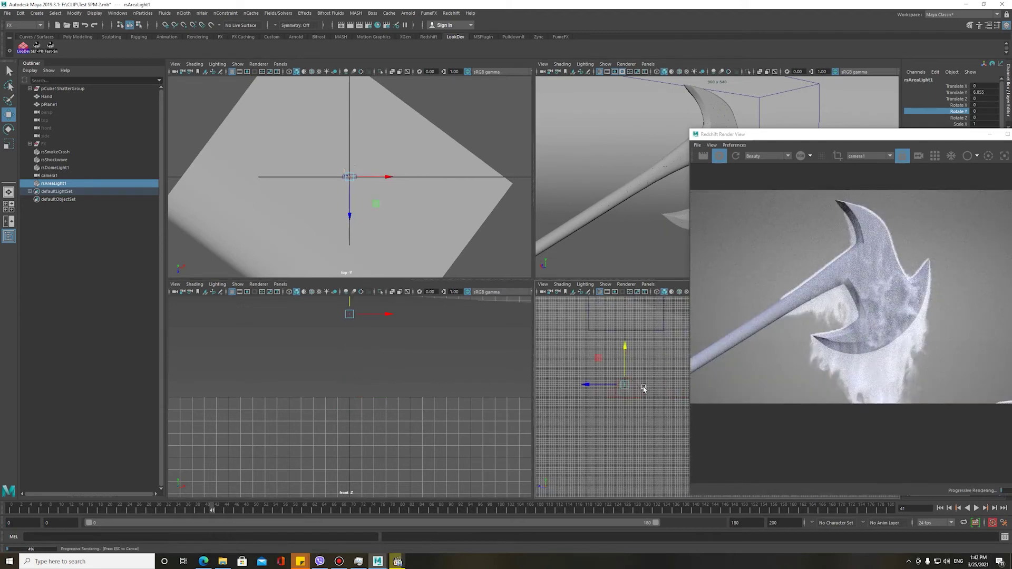
pyautogui.moveTo(580, 382); pyautogui.dragTo(606, 343)
pyautogui.press('space')
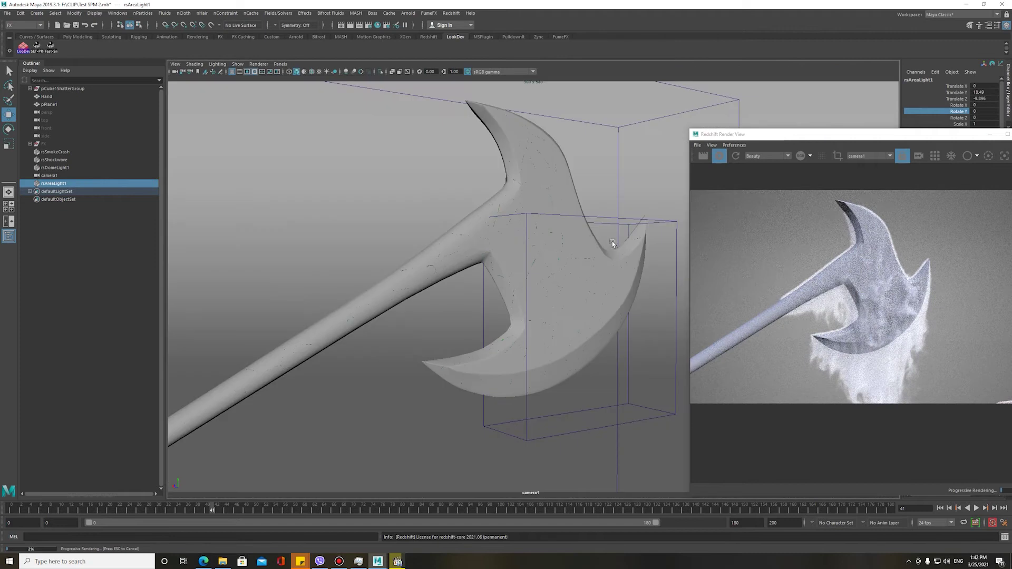
pyautogui.click(280, 64)
pyautogui.click(382, 81)
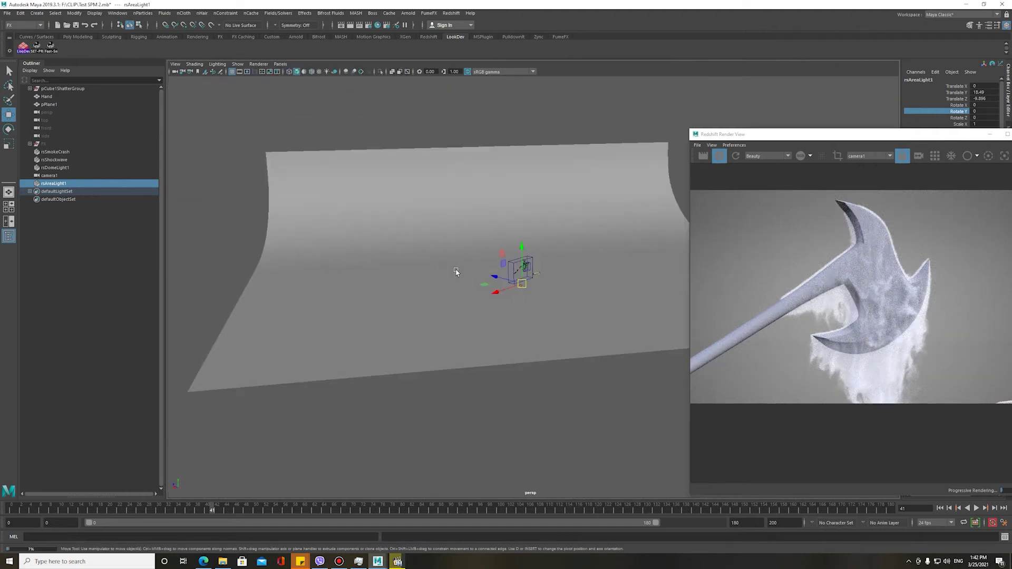
pyautogui.scroll(-3, 475, 269)
pyautogui.moveTo(506, 246)
pyautogui.mouseDown()
pyautogui.moveTo(506, 232)
pyautogui.moveTo(538, 249)
pyautogui.moveTo(527, 245)
pyautogui.mouseUp()
# - Scale the area light to about 36.5 and rotate it to face the axe
pyautogui.press('r')
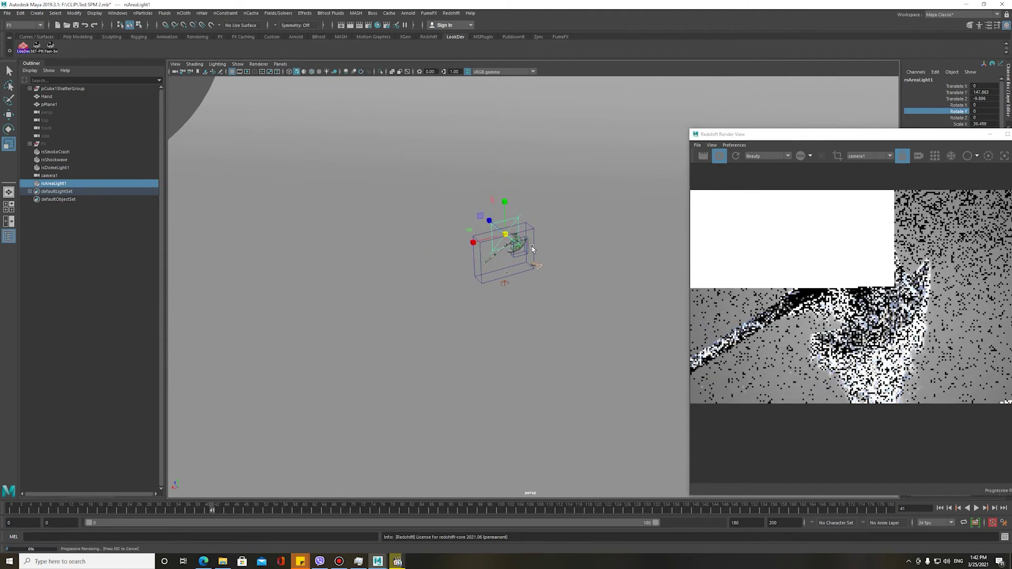
pyautogui.keyDown('alt'); pyautogui.moveTo(486, 242); pyautogui.dragTo(486, 332, button='middle'); pyautogui.keyUp('alt')
pyautogui.scroll(3, 486, 333)
pyautogui.press('e')
pyautogui.moveTo(486, 333)
pyautogui.mouseDown()
pyautogui.moveTo(447, 351)
pyautogui.moveTo(434, 297)
pyautogui.moveTo(574, 246)
pyautogui.moveTo(561, 263)
pyautogui.mouseUp()
pyautogui.press('w')
pyautogui.scroll(3, 562, 303)
pyautogui.moveTo(563, 303)
pyautogui.keyDown('alt'); pyautogui.mouseDown()
pyautogui.moveTo(496, 301)
pyautogui.moveTo(731, 232)
pyautogui.mouseUp(); pyautogui.keyUp('alt')
pyautogui.moveTo(851, 137); pyautogui.dragTo(199, 98)
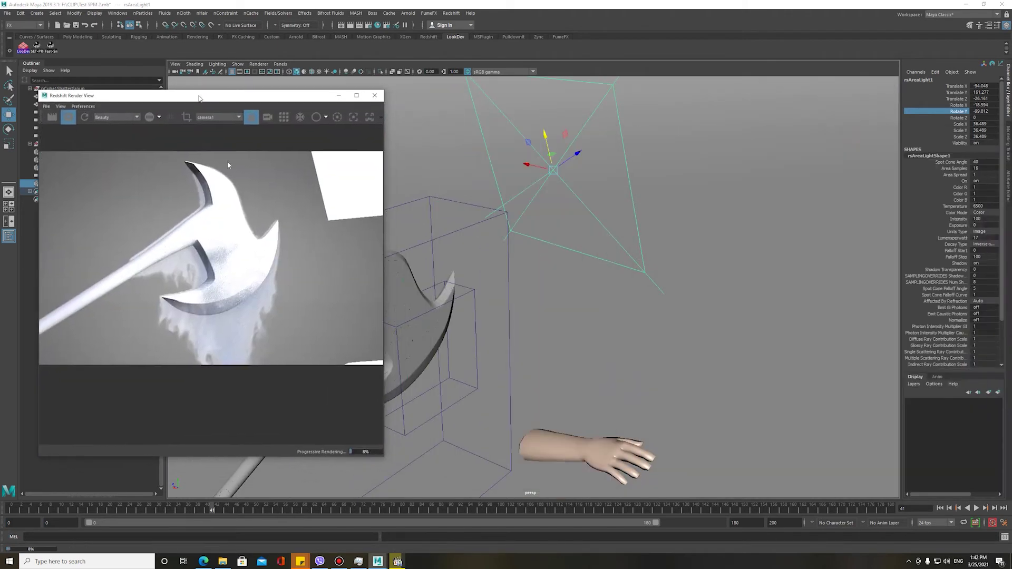
# - Hide the area light from camera, set volume contribution to 1, and lower intensity to 20.641
pyautogui.click(1007, 186)
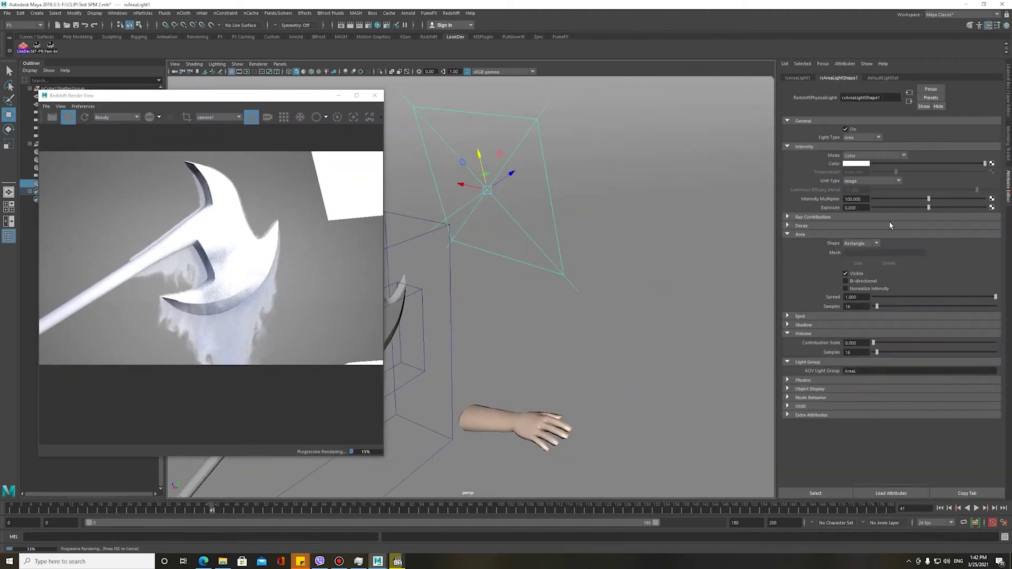
pyautogui.click(859, 274)
pyautogui.moveTo(872, 343); pyautogui.dragTo(995, 342)
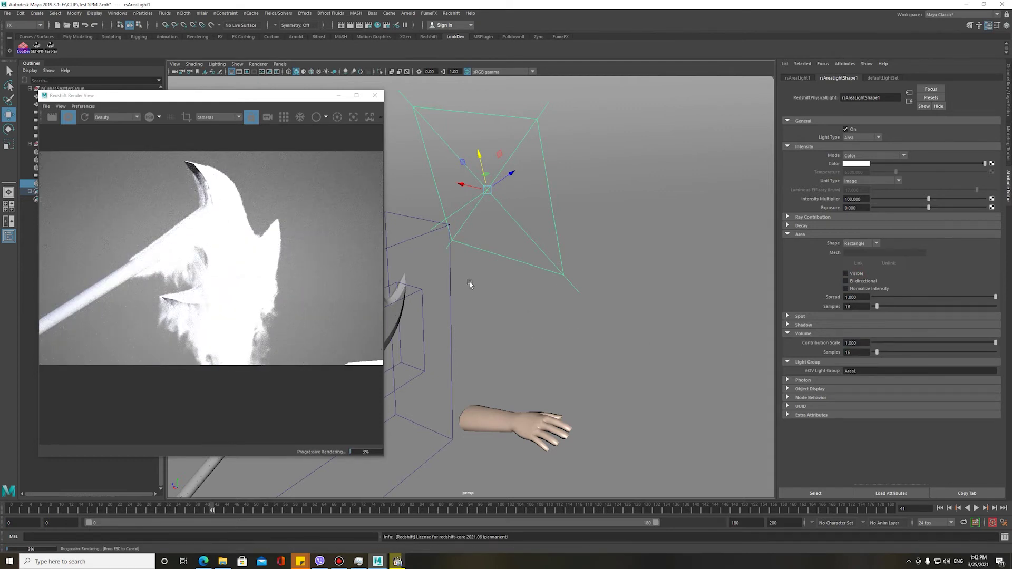
pyautogui.moveTo(928, 198); pyautogui.dragTo(883, 202)
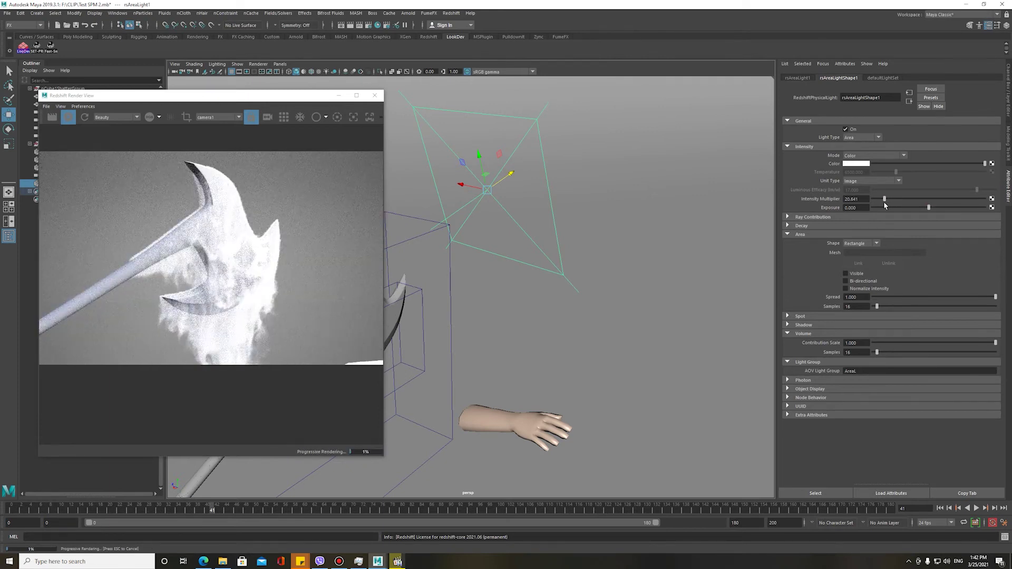
# - Move the area light up and right, then tint it dim blue-grey (hue about 221)
pyautogui.keyDown('alt'); pyautogui.moveTo(596, 310); pyautogui.dragTo(611, 253); pyautogui.keyUp('alt')
pyautogui.press('e')
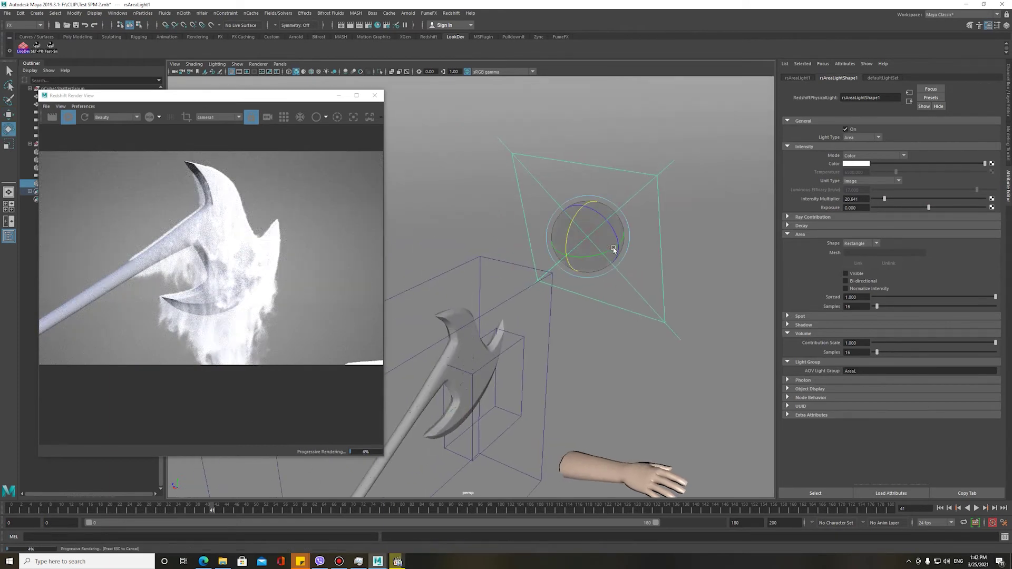
pyautogui.press('w')
pyautogui.moveTo(601, 223); pyautogui.dragTo(694, 132)
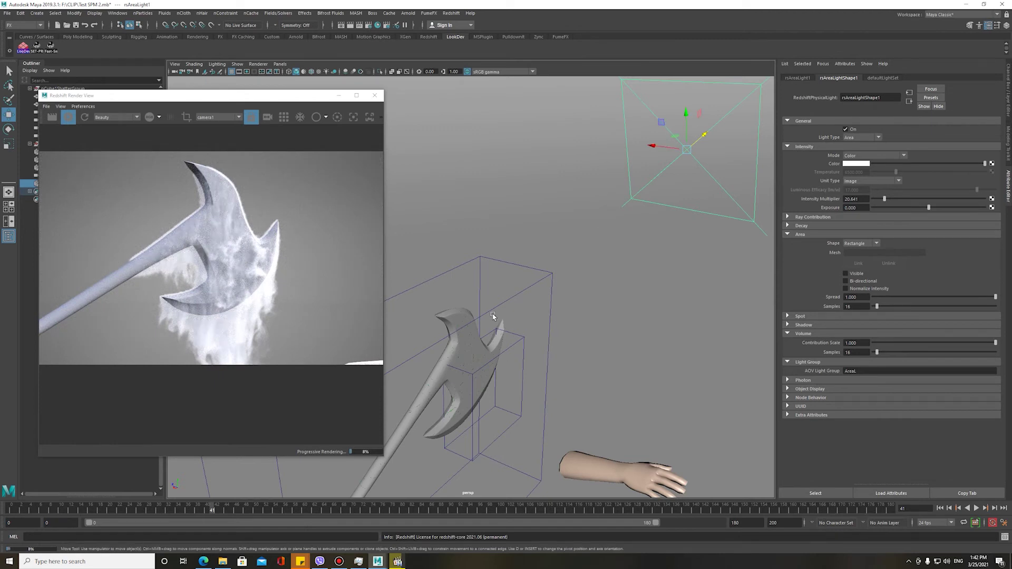
pyautogui.click(863, 168)
pyautogui.moveTo(846, 185)
pyautogui.mouseDown()
pyautogui.moveTo(826, 185)
pyautogui.moveTo(878, 195)
pyautogui.moveTo(825, 188)
pyautogui.mouseUp()
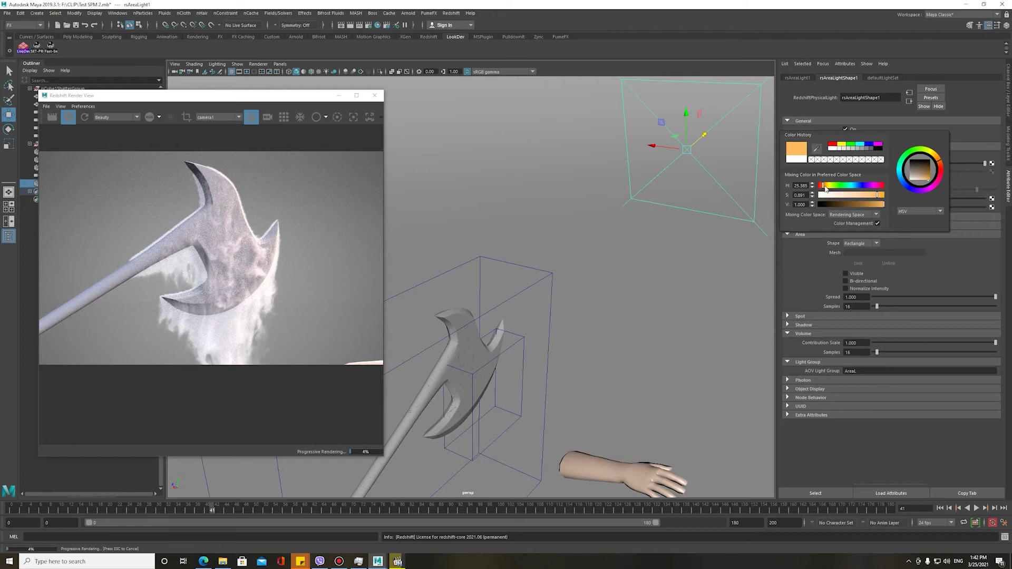
pyautogui.moveTo(847, 189); pyautogui.dragTo(854, 188)
pyautogui.moveTo(854, 200)
pyautogui.mouseDown()
pyautogui.moveTo(858, 187)
pyautogui.moveTo(859, 196)
pyautogui.mouseUp()
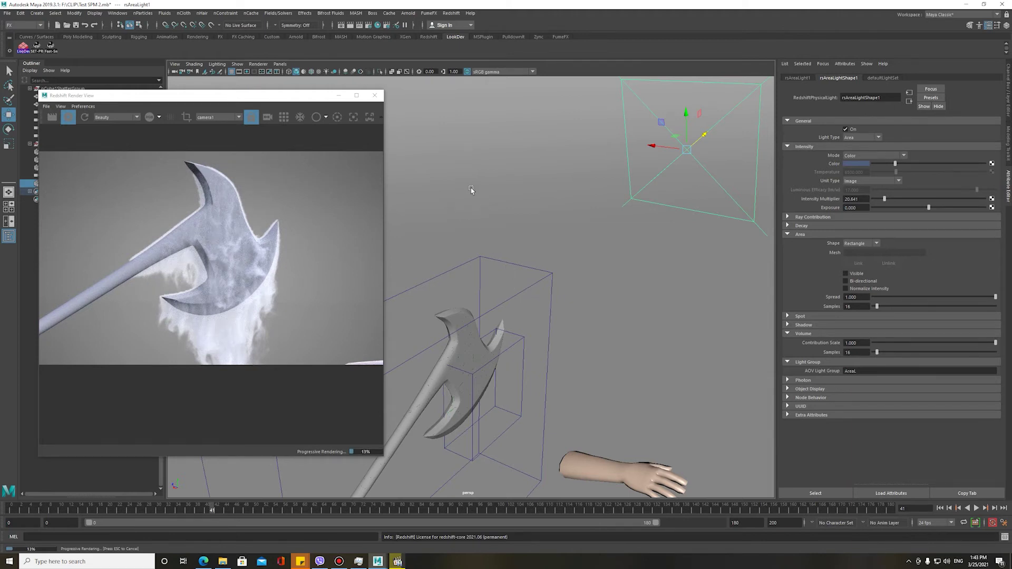
# - Duplicate the area light as rsAreaLight2, place it beside the axe, and double its intensity
pyautogui.hotkey('ctrl', 'd')
pyautogui.moveTo(700, 137)
pyautogui.mouseDown()
pyautogui.moveTo(582, 221)
pyautogui.moveTo(517, 286)
pyautogui.moveTo(489, 348)
pyautogui.moveTo(506, 369)
pyautogui.mouseUp()
pyautogui.press('e')
pyautogui.press('w')
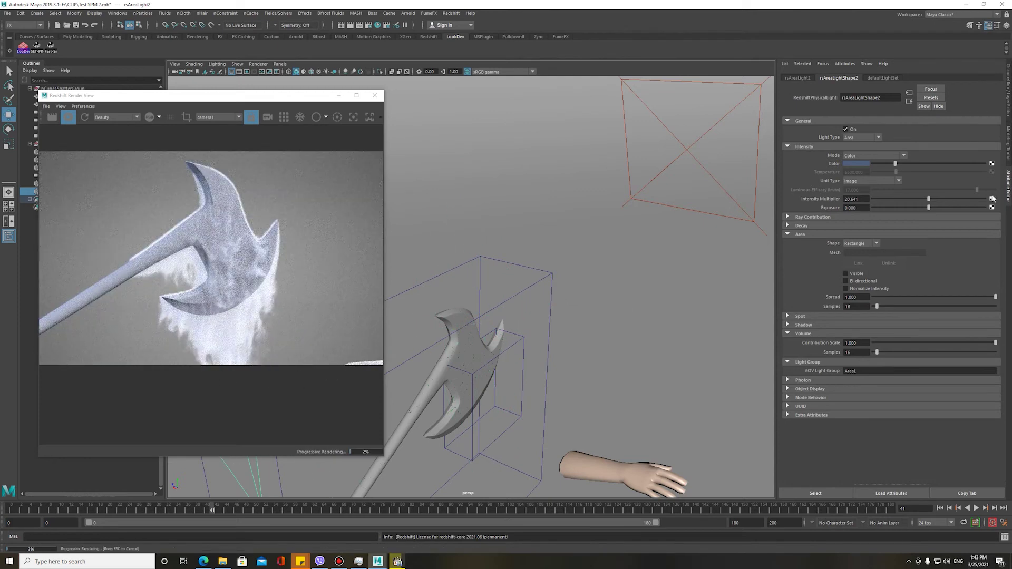
pyautogui.moveTo(928, 199); pyautogui.dragTo(984, 199)
pyautogui.keyDown('alt'); pyautogui.moveTo(622, 274); pyautogui.dragTo(690, 275); pyautogui.keyUp('alt')
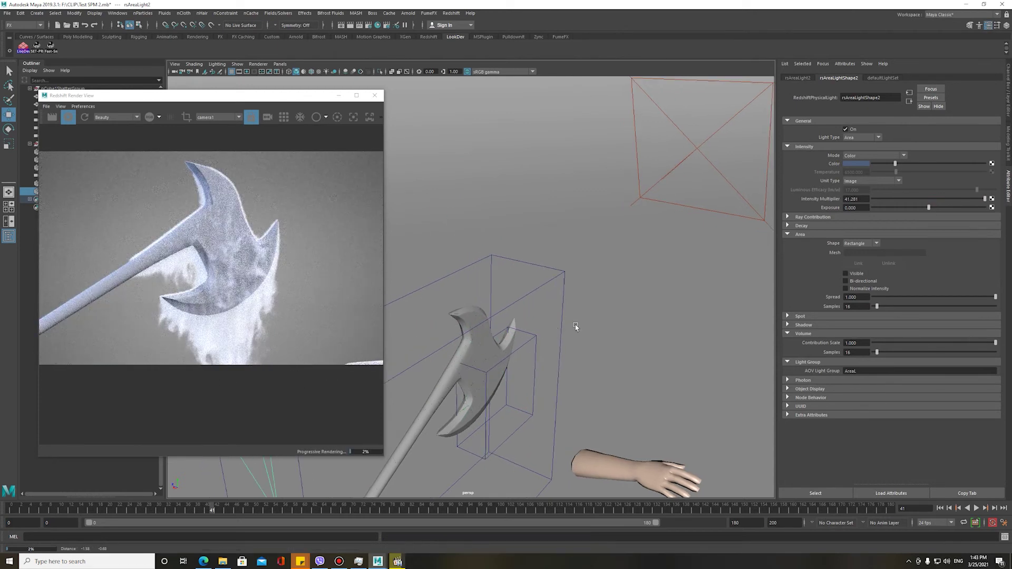
# - Colour rsAreaLight2 orange (hue 25) and lower its intensity to about 12.5
pyautogui.click(852, 164)
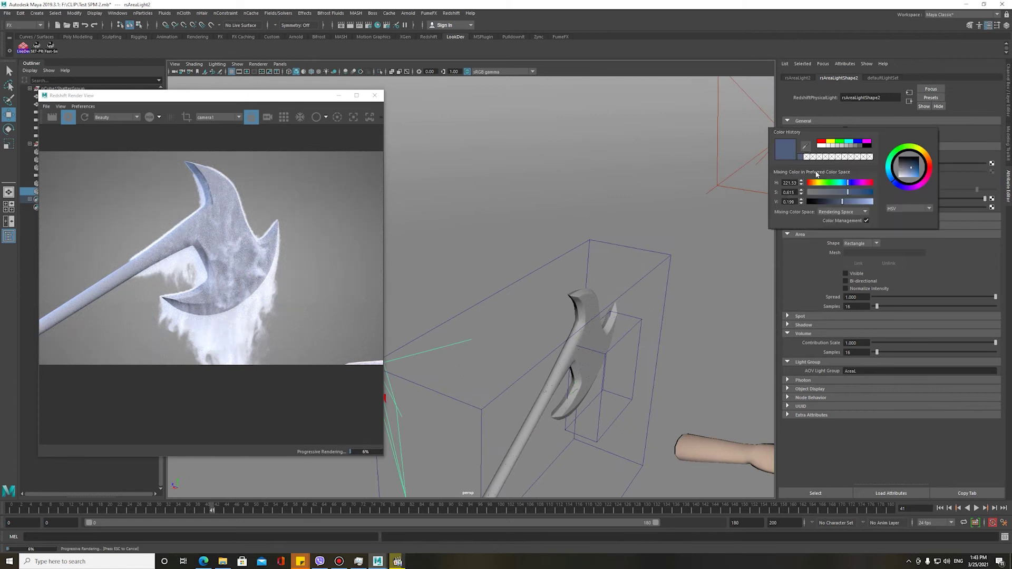
pyautogui.click(866, 193)
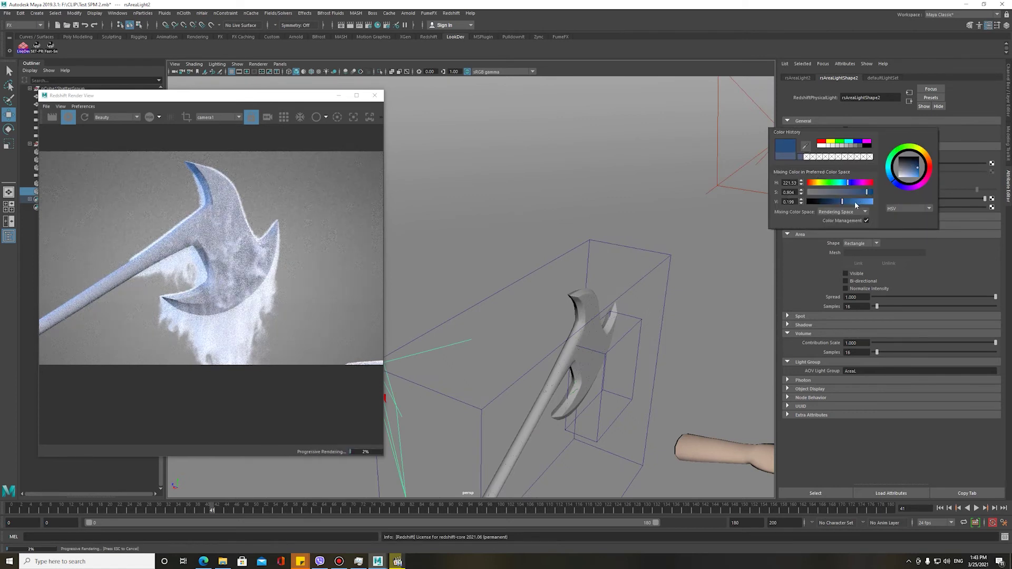
pyautogui.click(867, 165)
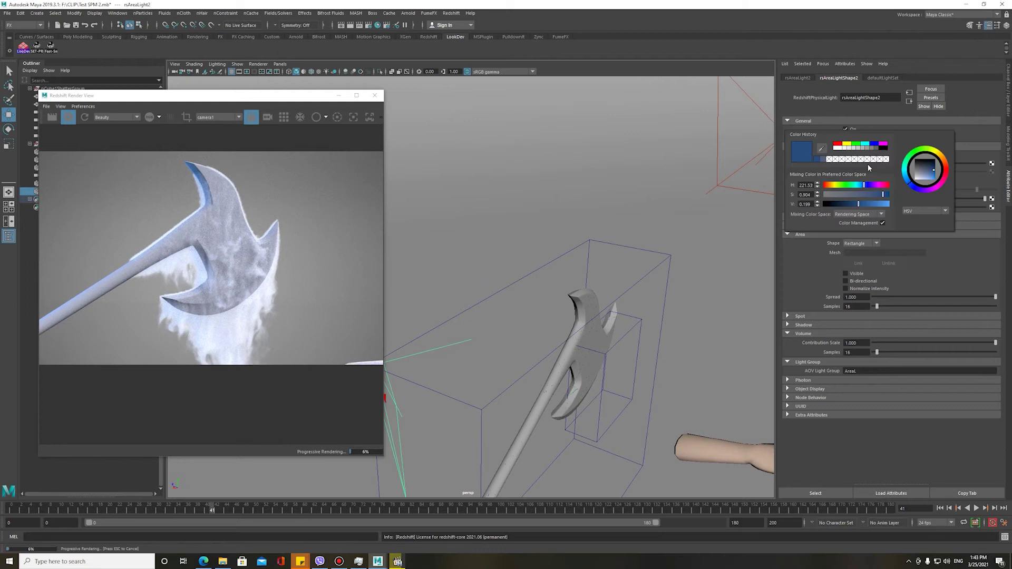
pyautogui.click(842, 148)
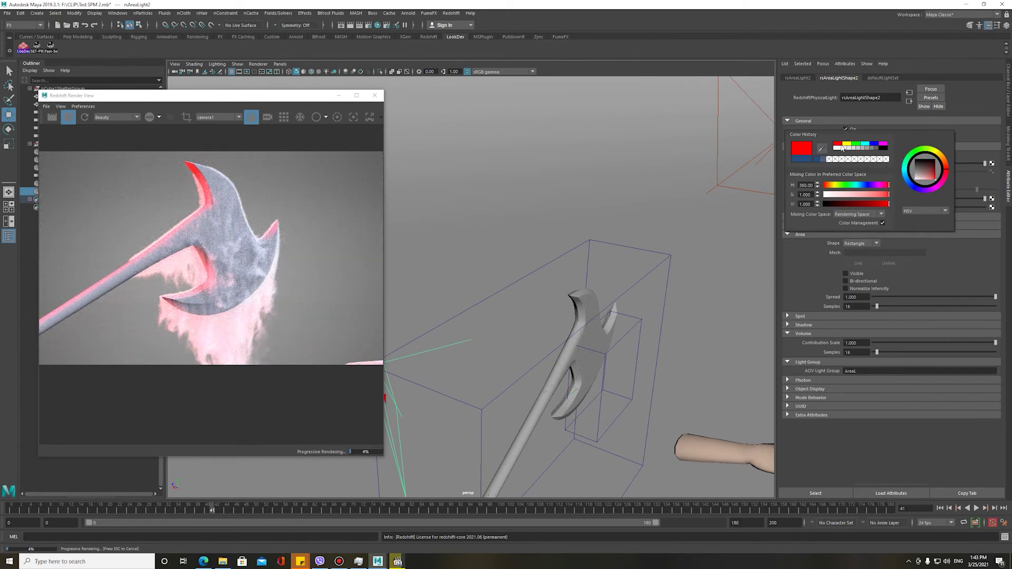
pyautogui.click(832, 186)
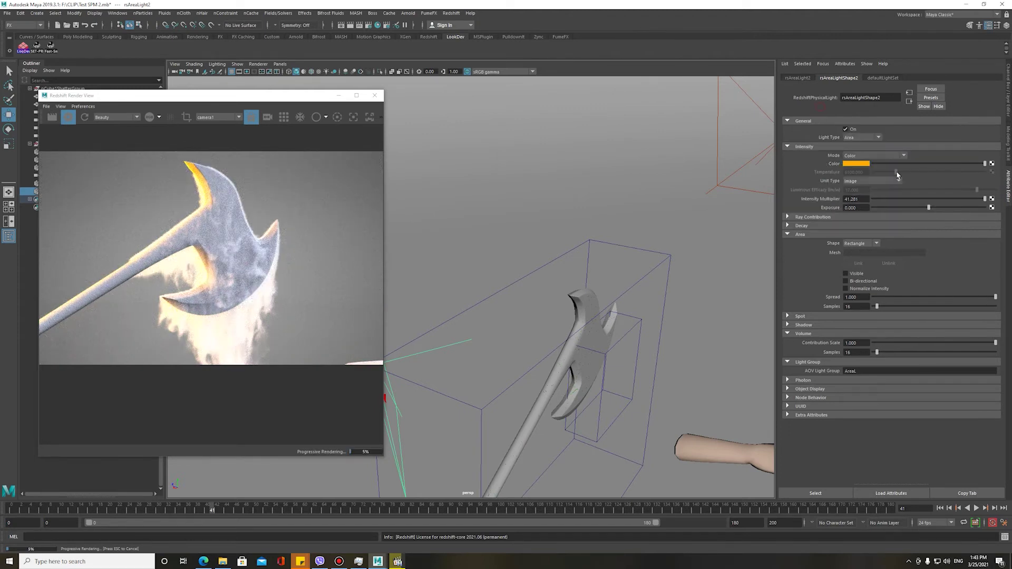
pyautogui.moveTo(983, 199); pyautogui.dragTo(908, 200)
pyautogui.moveTo(907, 203); pyautogui.dragTo(906, 203)
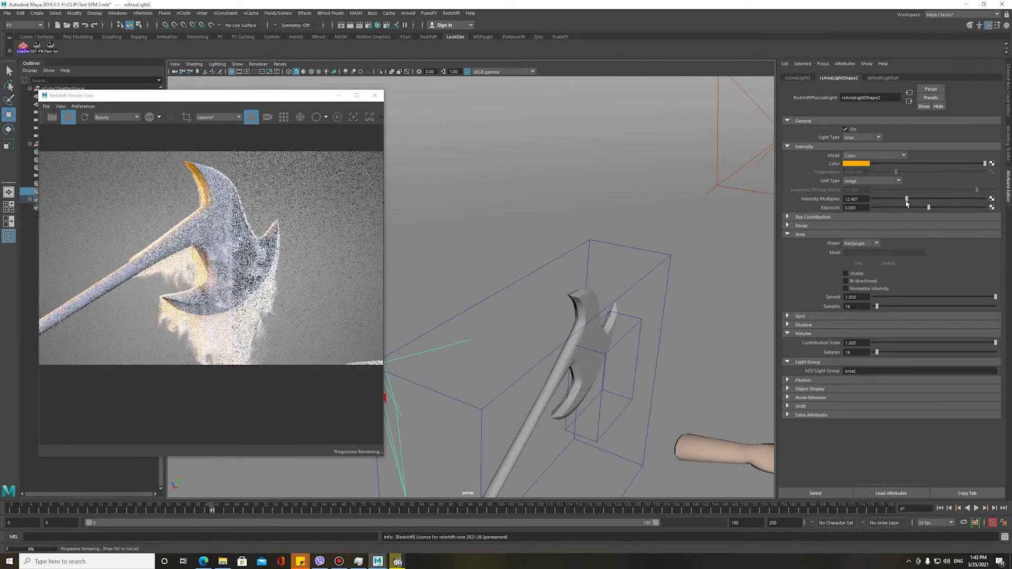
pyautogui.keyDown('alt'); pyautogui.moveTo(565, 243); pyautogui.dragTo(662, 210); pyautogui.keyUp('alt')
# - Select rsAreaLight1, darken its colour slightly, and raise its intensity to about 29.7
pyautogui.click(675, 131)
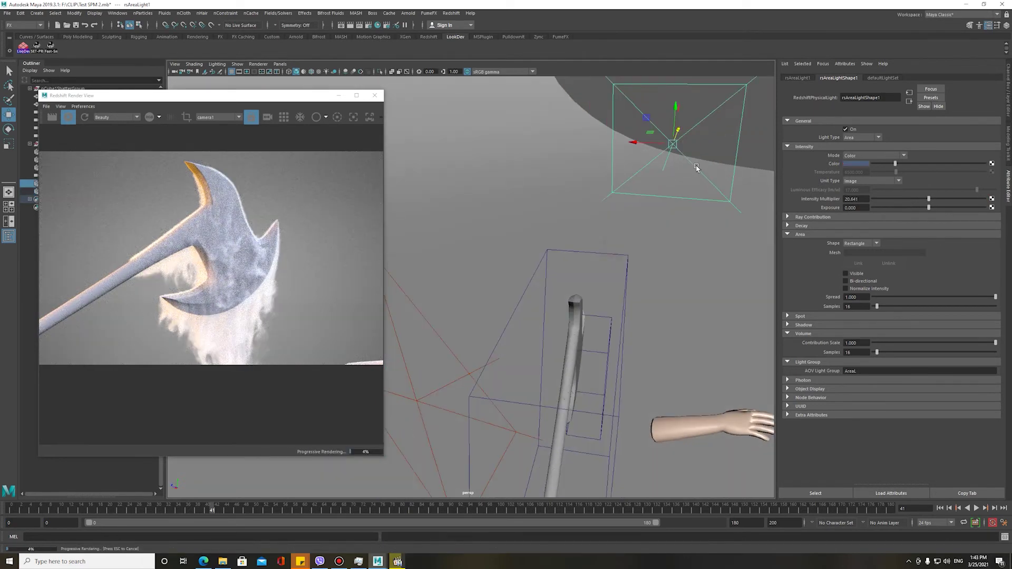
pyautogui.keyDown('alt'); pyautogui.moveTo(674, 132); pyautogui.dragTo(801, 169); pyautogui.keyUp('alt')
pyautogui.click(962, 165)
pyautogui.moveTo(961, 165); pyautogui.dragTo(942, 165)
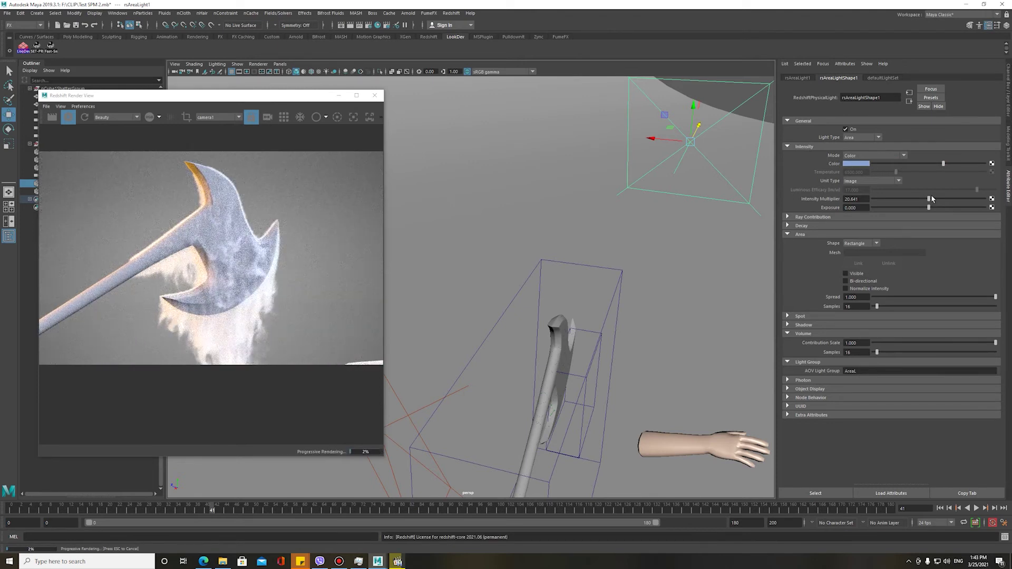
pyautogui.moveTo(928, 199); pyautogui.dragTo(953, 198)
# - Make rsAreaLight1's blue more saturated and darker
pyautogui.click(862, 166)
pyautogui.click(877, 194)
pyautogui.moveTo(876, 205); pyautogui.dragTo(865, 206)
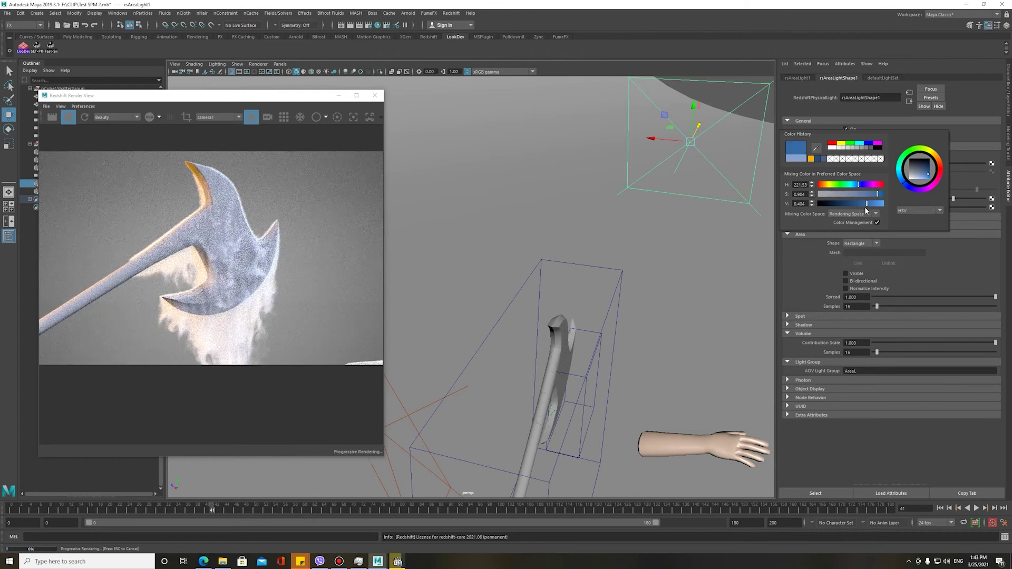
pyautogui.moveTo(634, 317)
pyautogui.keyDown('alt'); pyautogui.mouseDown()
pyautogui.moveTo(597, 308)
pyautogui.moveTo(620, 165)
pyautogui.mouseUp(); pyautogui.keyUp('alt')
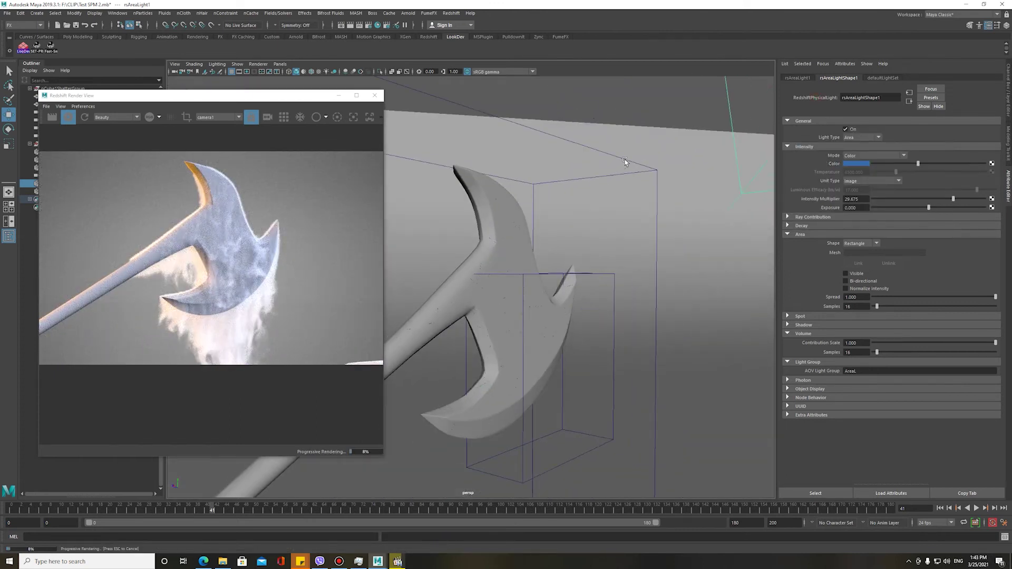
pyautogui.click(377, 25)
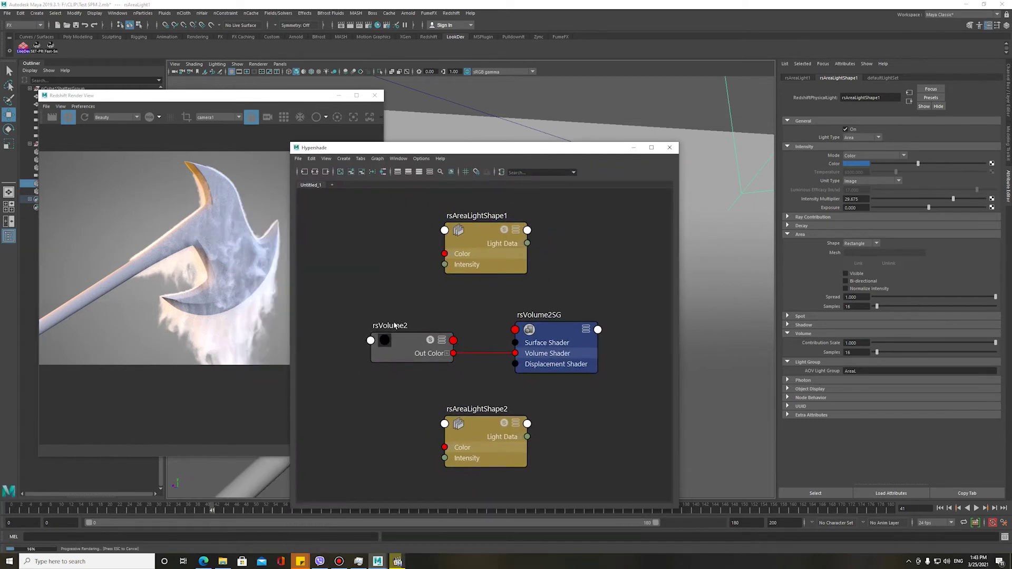
# - Select rsVolume2 and set its Absorption Coefficient to 0.2
pyautogui.click(395, 325)
pyautogui.doubleClick(858, 243)
pyautogui.write('0.2')
pyautogui.press('Return')
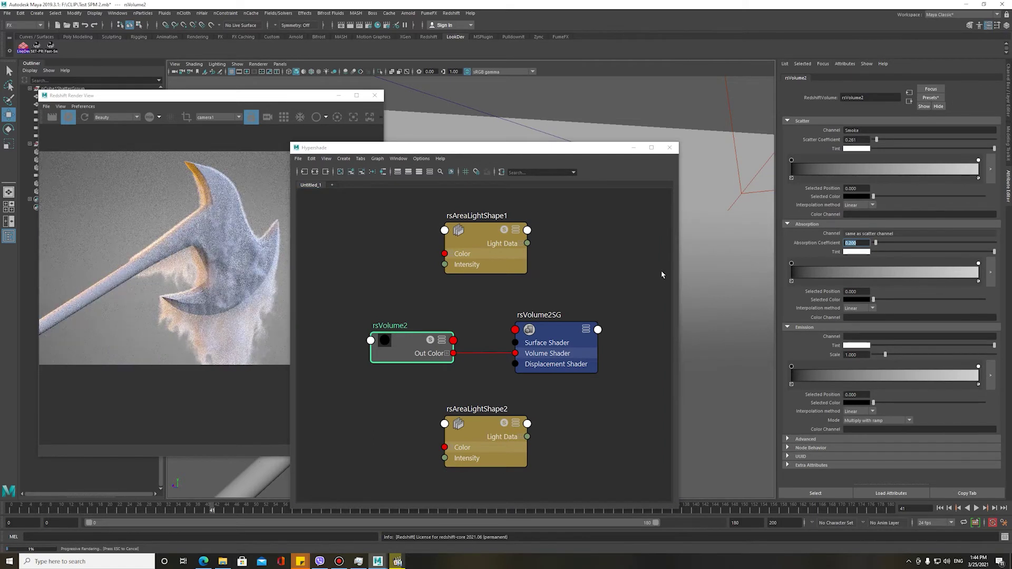
pyautogui.moveTo(410, 147); pyautogui.dragTo(483, 134)
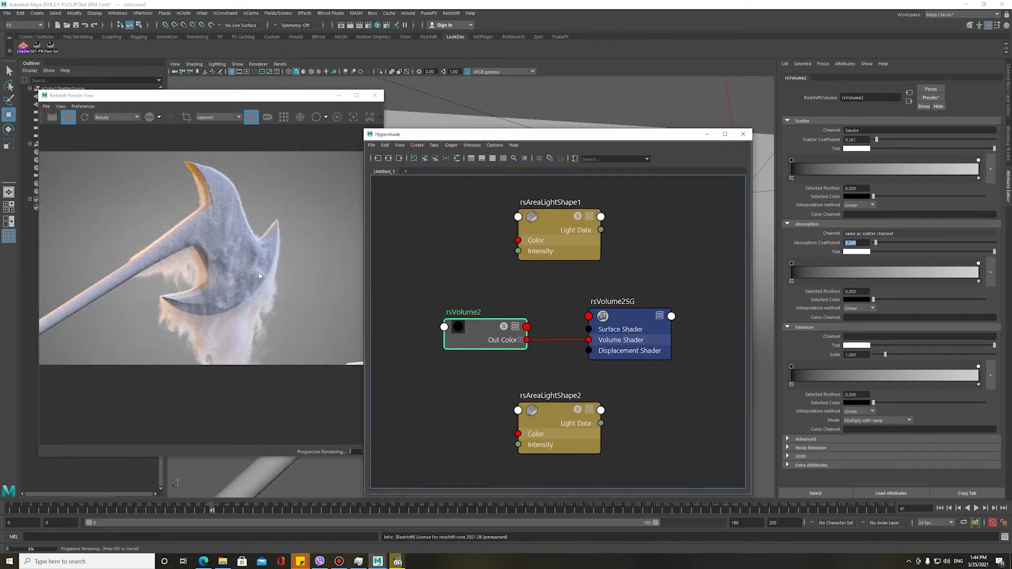
pyautogui.scroll(2, 248, 316)
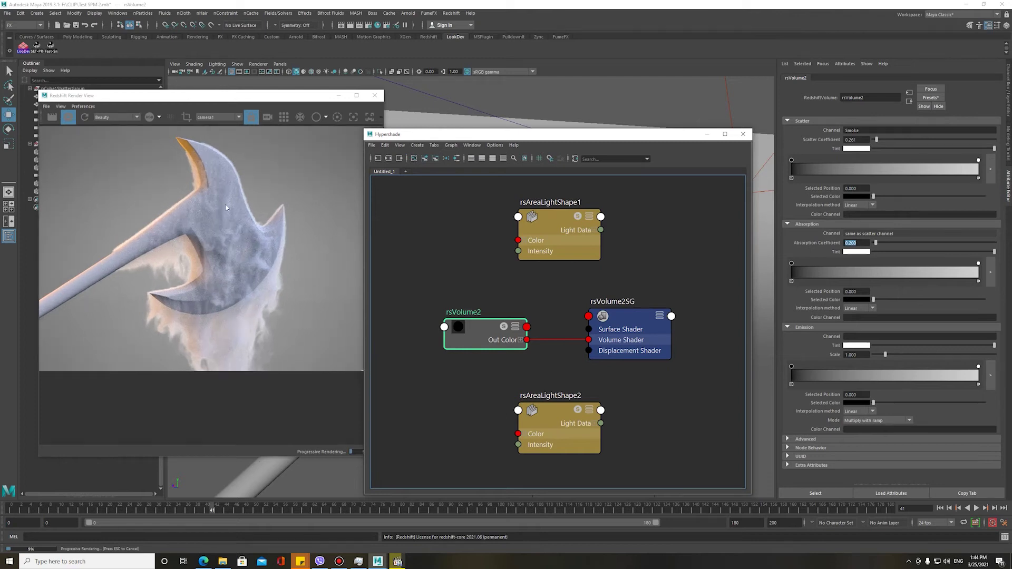
pyautogui.scroll(3, 249, 237)
pyautogui.scroll(-3, 258, 305)
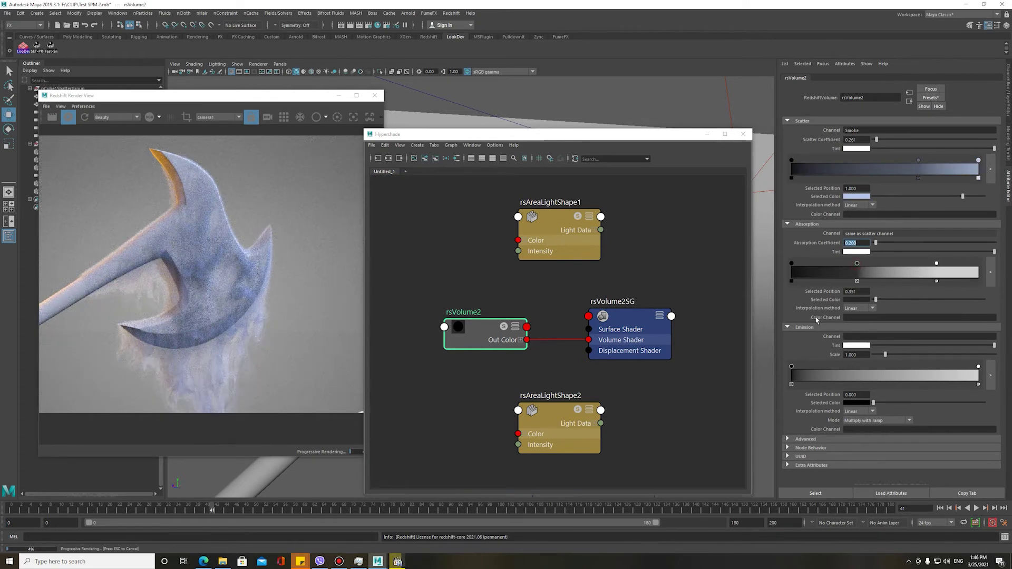
# - Make the absorption ramp's first stop orange and its second stop pale white
pyautogui.click(861, 300)
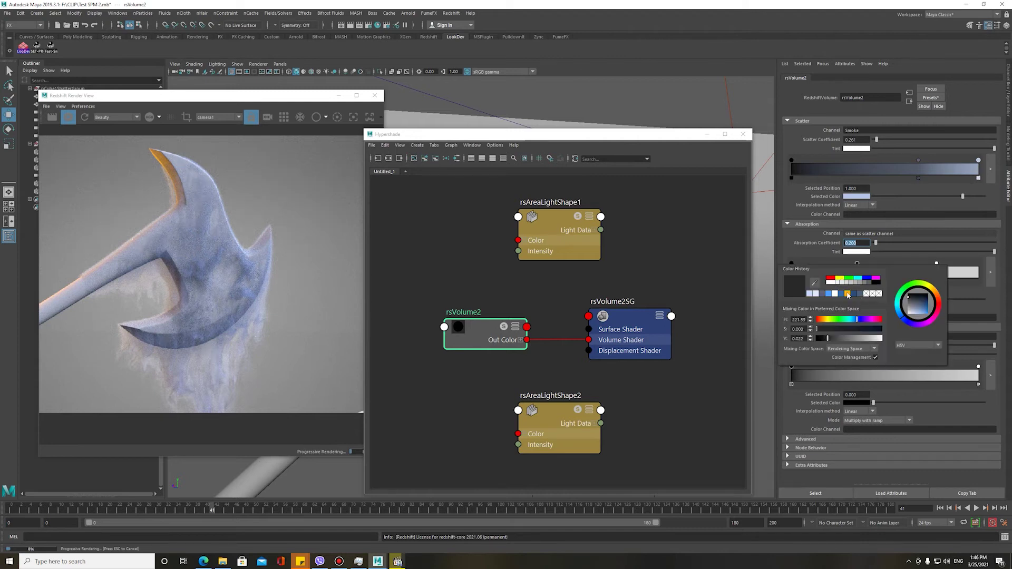
pyautogui.click(846, 294)
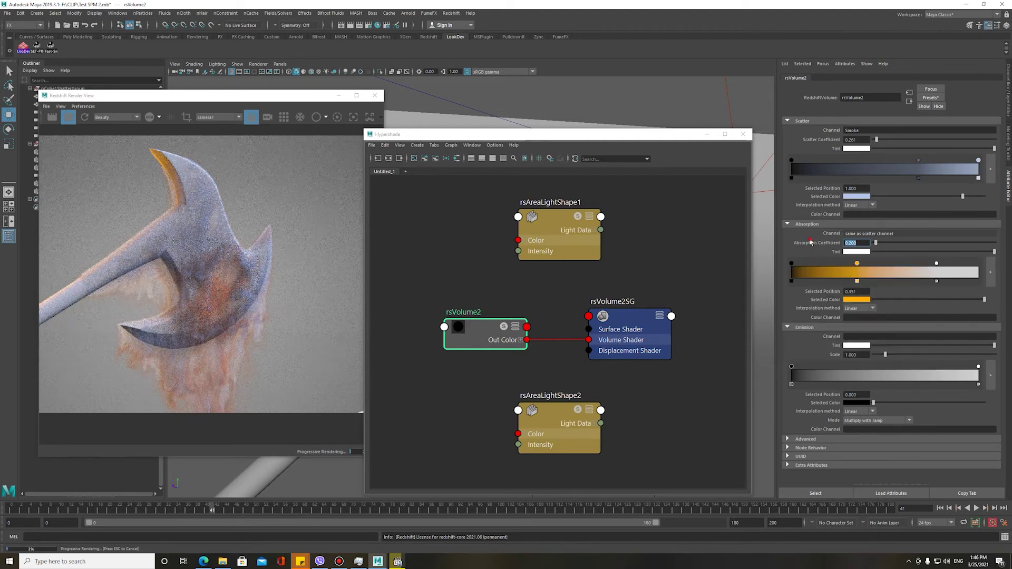
pyautogui.moveTo(858, 266); pyautogui.dragTo(882, 265)
pyautogui.click(936, 264)
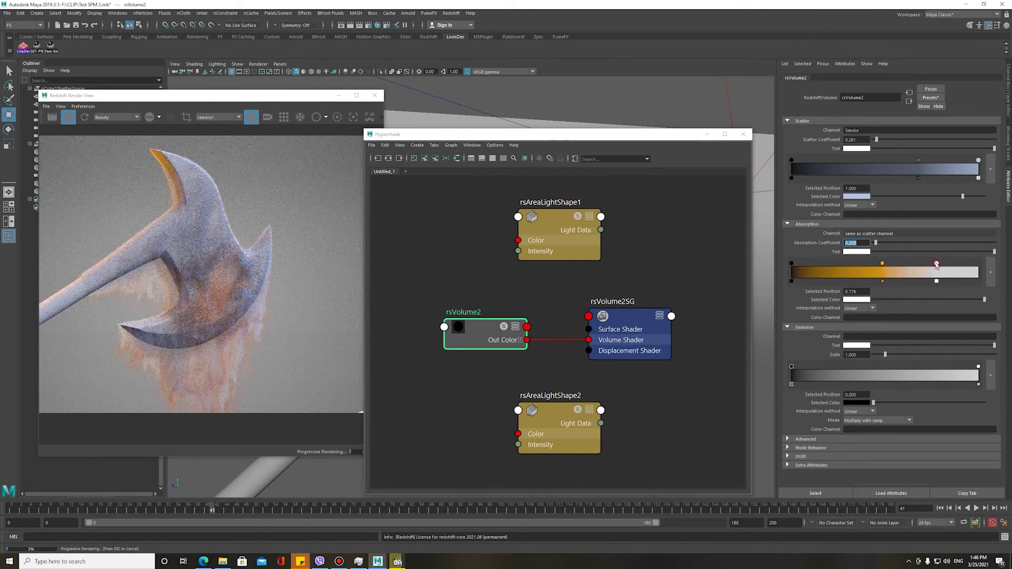
pyautogui.click(854, 300)
pyautogui.moveTo(857, 322)
pyautogui.mouseDown()
pyautogui.moveTo(867, 330)
pyautogui.moveTo(835, 331)
pyautogui.mouseUp()
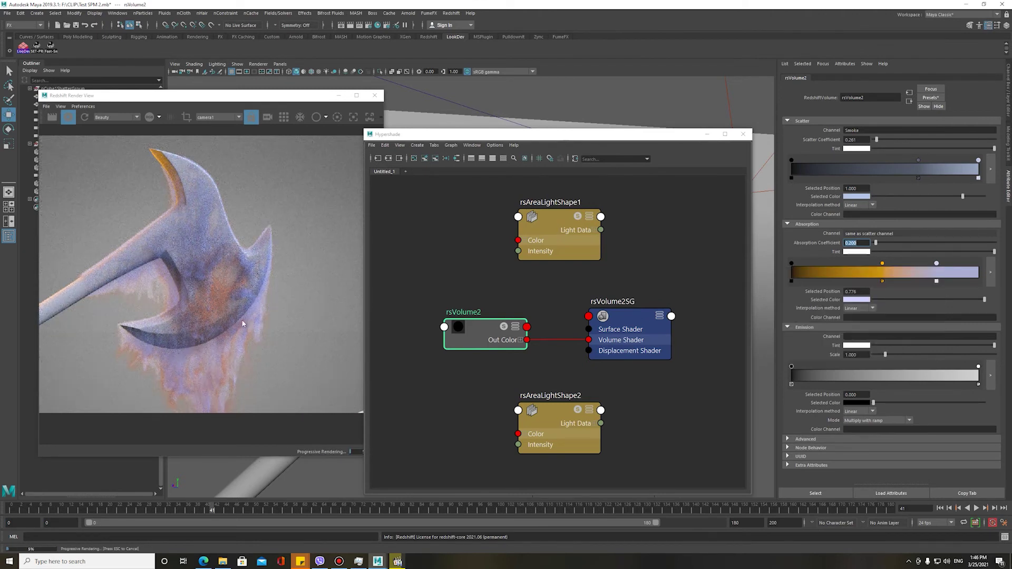
pyautogui.moveTo(936, 266); pyautogui.dragTo(935, 264)
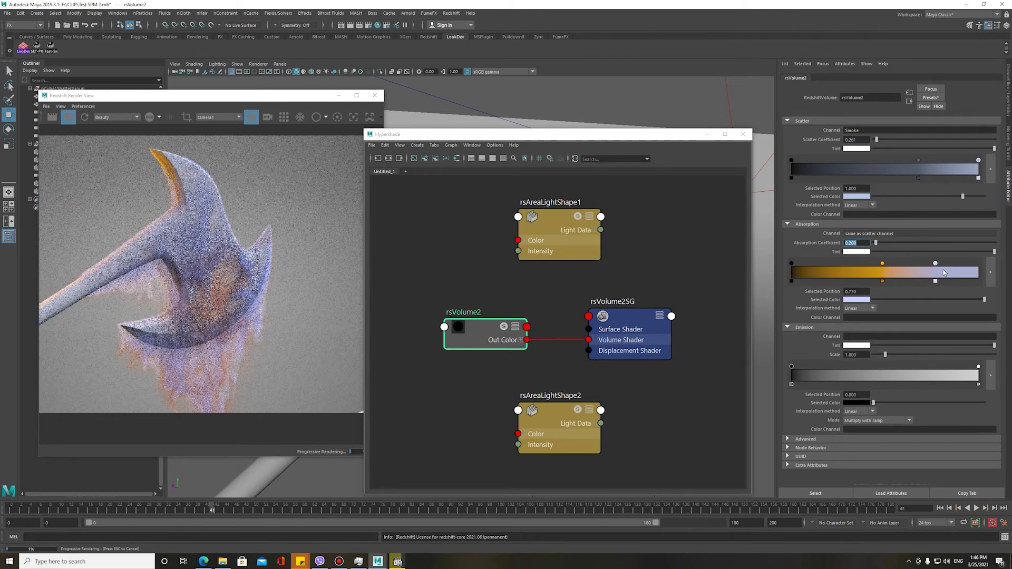
pyautogui.click(861, 301)
pyautogui.moveTo(844, 333); pyautogui.dragTo(818, 335)
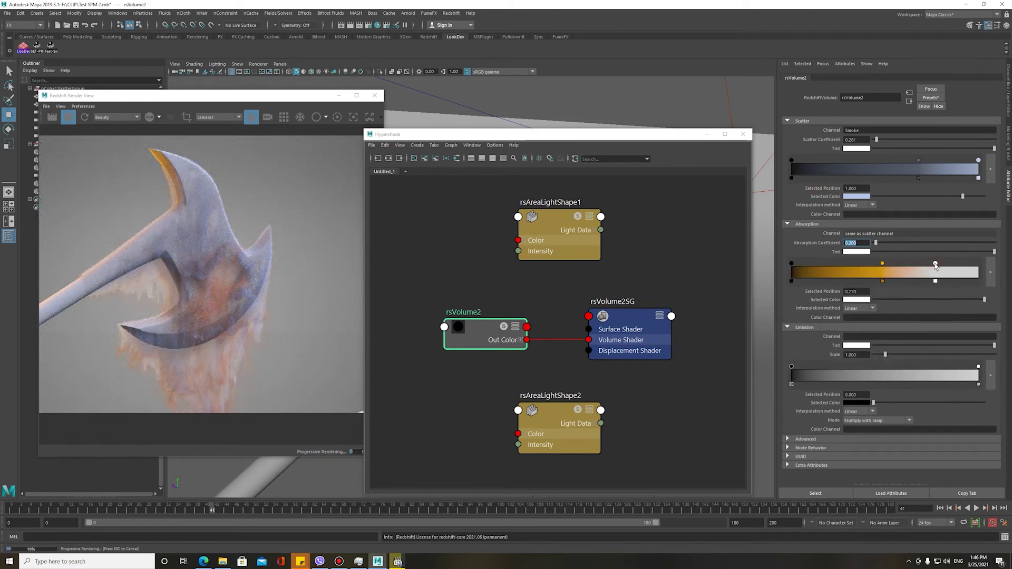
# - Shift the orange absorption ramp stop's hue toward yellow
pyautogui.scroll(3, 208, 349)
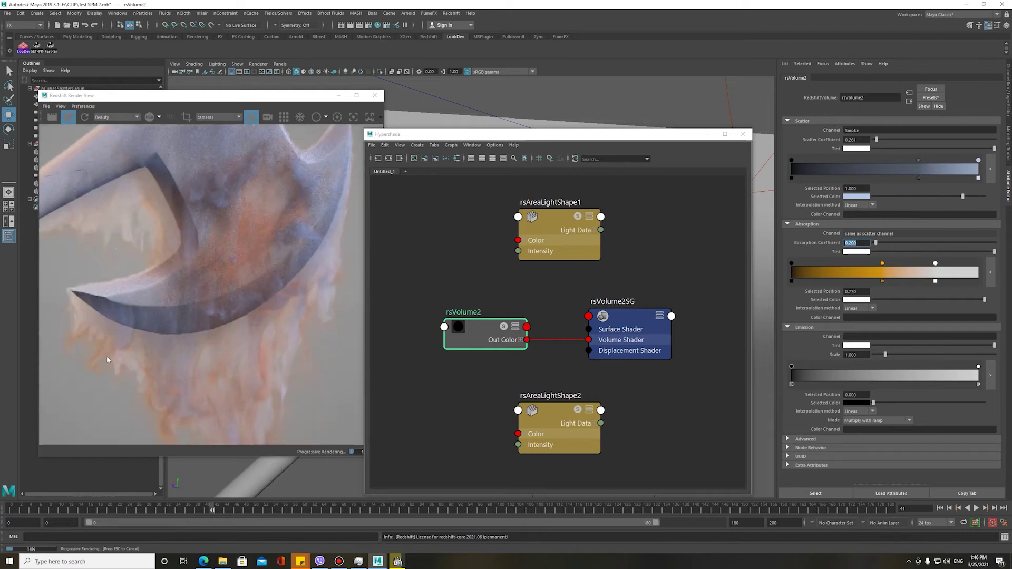
pyautogui.scroll(2, 172, 391)
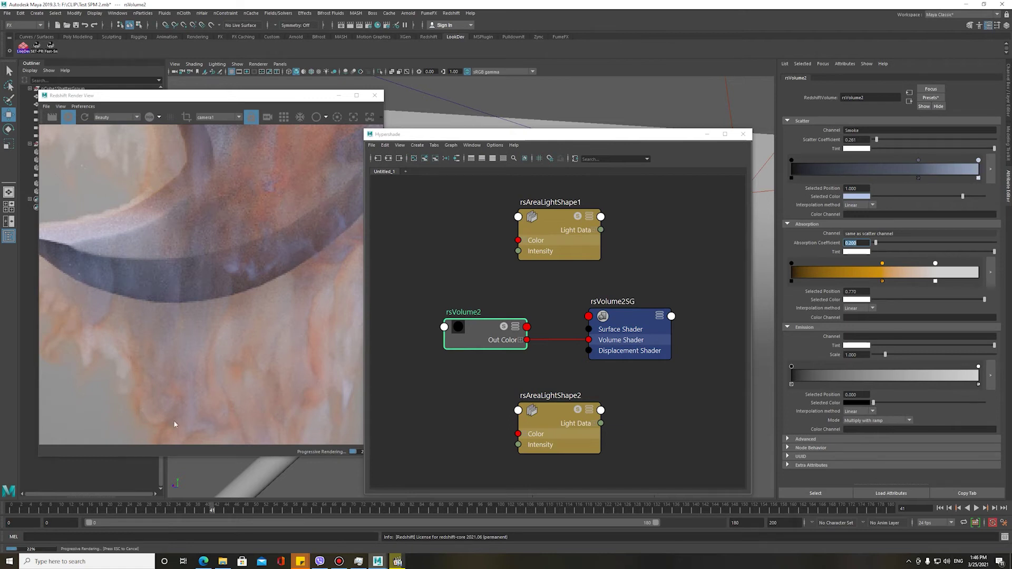
pyautogui.scroll(-5, 281, 323)
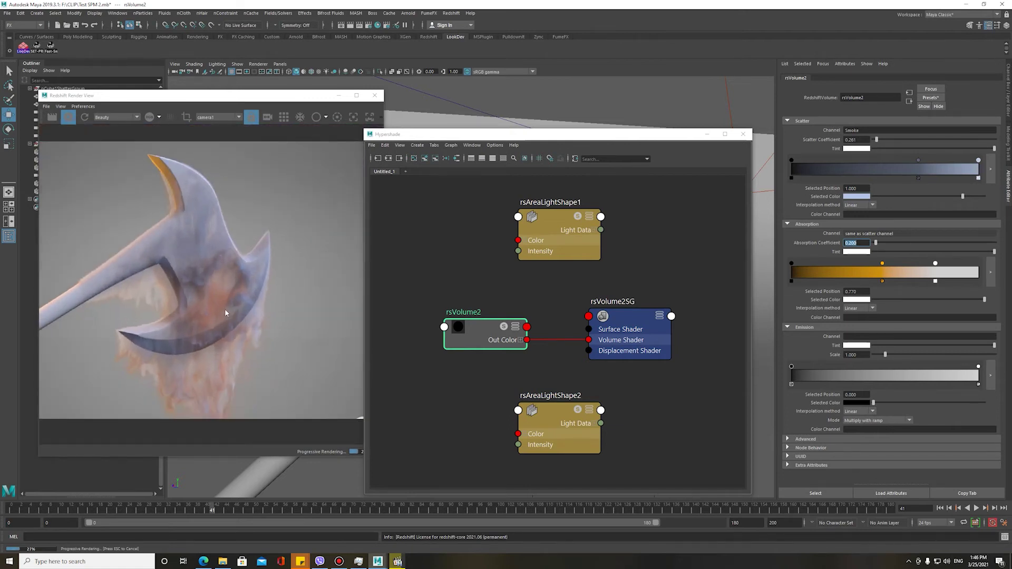
pyautogui.click(882, 264)
pyautogui.click(858, 302)
pyautogui.moveTo(820, 323); pyautogui.dragTo(820, 329)
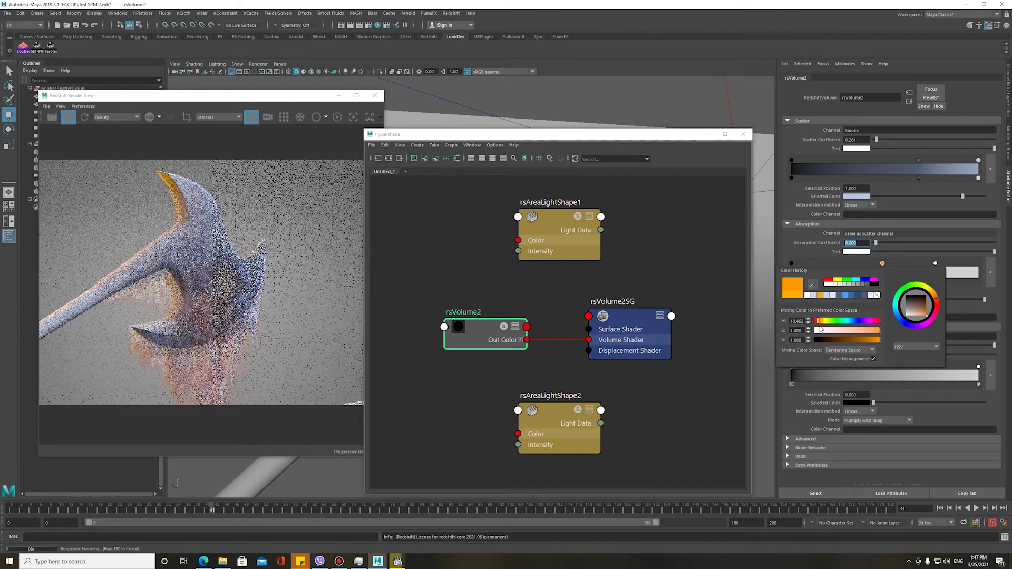
pyautogui.click(339, 152)
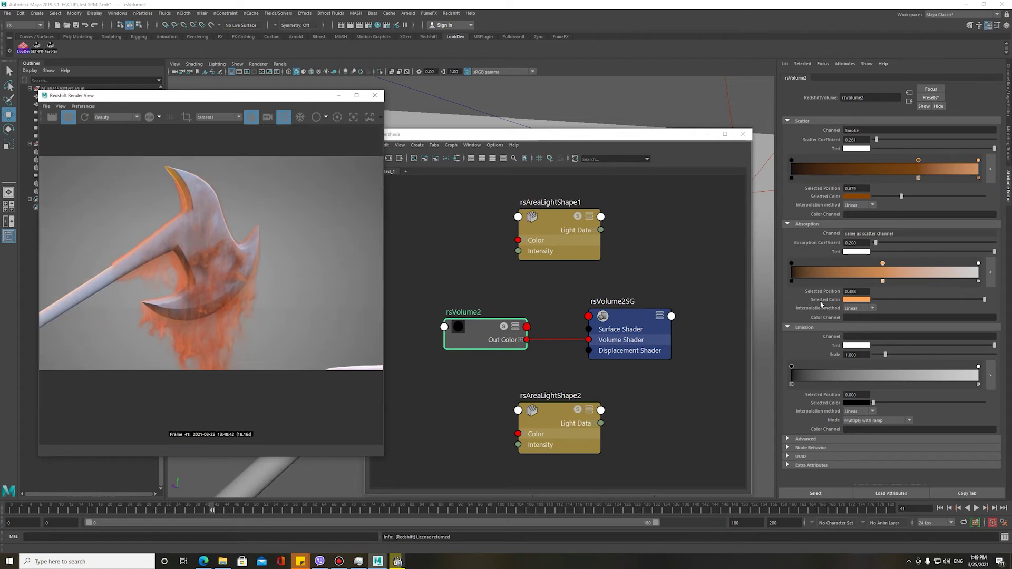
# - Set rsVolume2's Absorption Coefficient to 0.3 so the smoke renders denser
pyautogui.doubleClick(862, 245)
pyautogui.write('0.3')
pyautogui.press('Return')
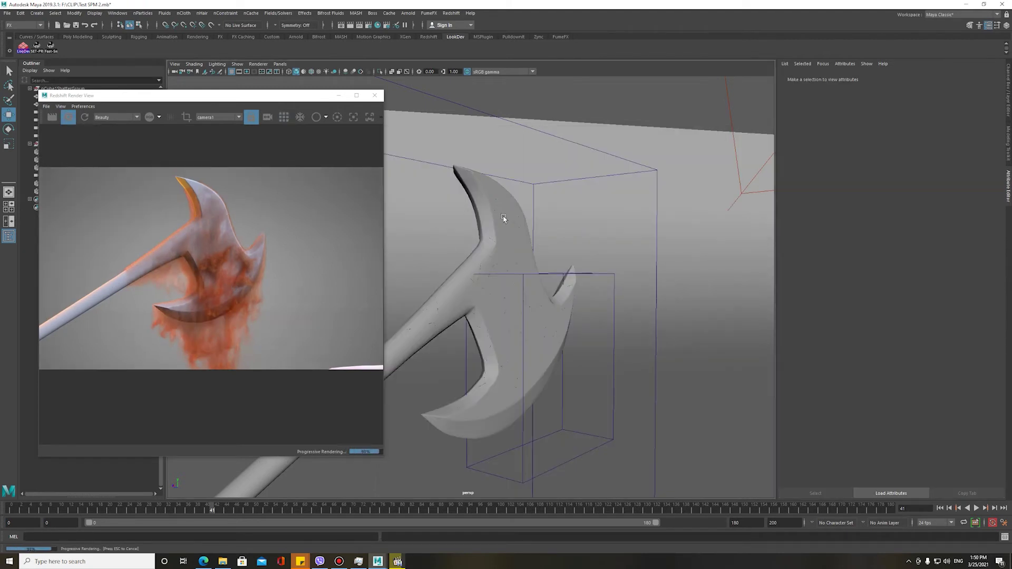
# - At frame 99, give the objects that used lambert2 a new material named MatBua and re-render
pyautogui.click(495, 511)
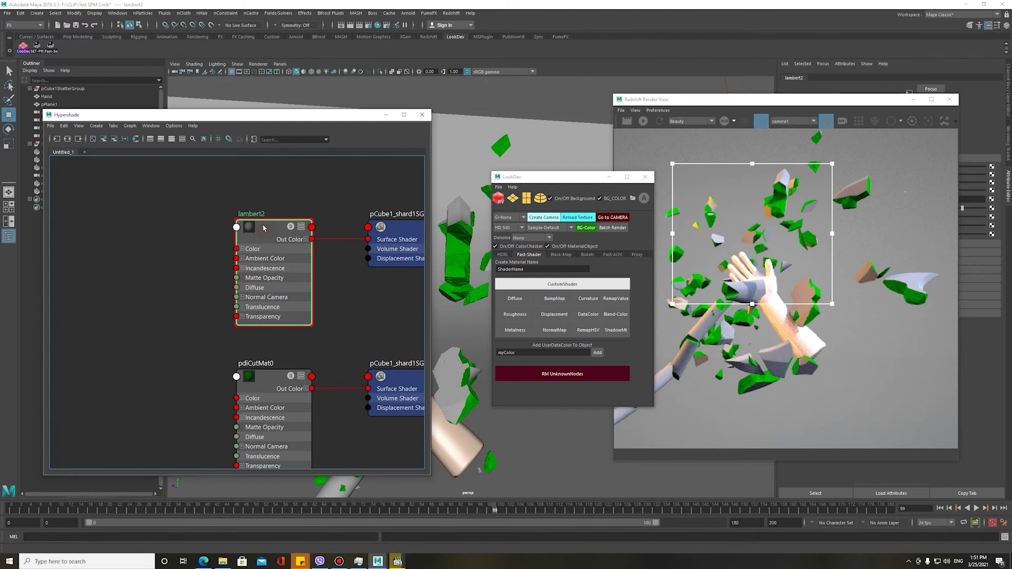
pyautogui.rightClick(263, 227)
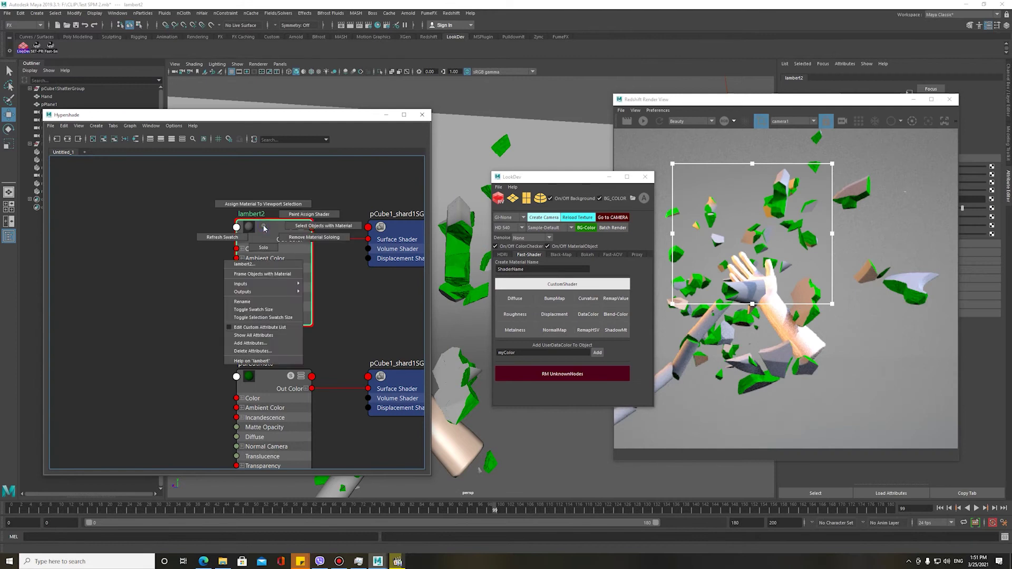
pyautogui.click(313, 227)
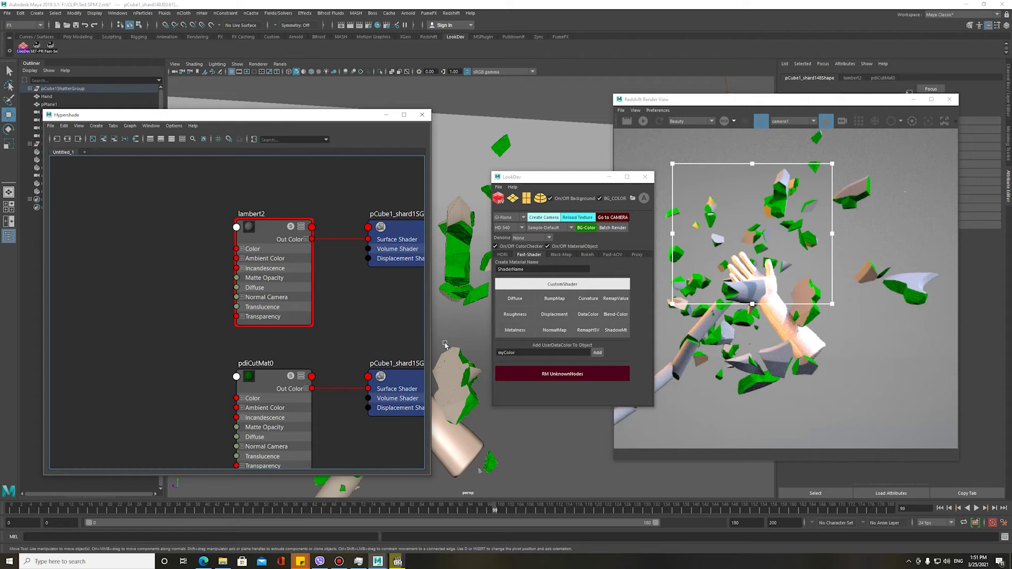
pyautogui.doubleClick(545, 270)
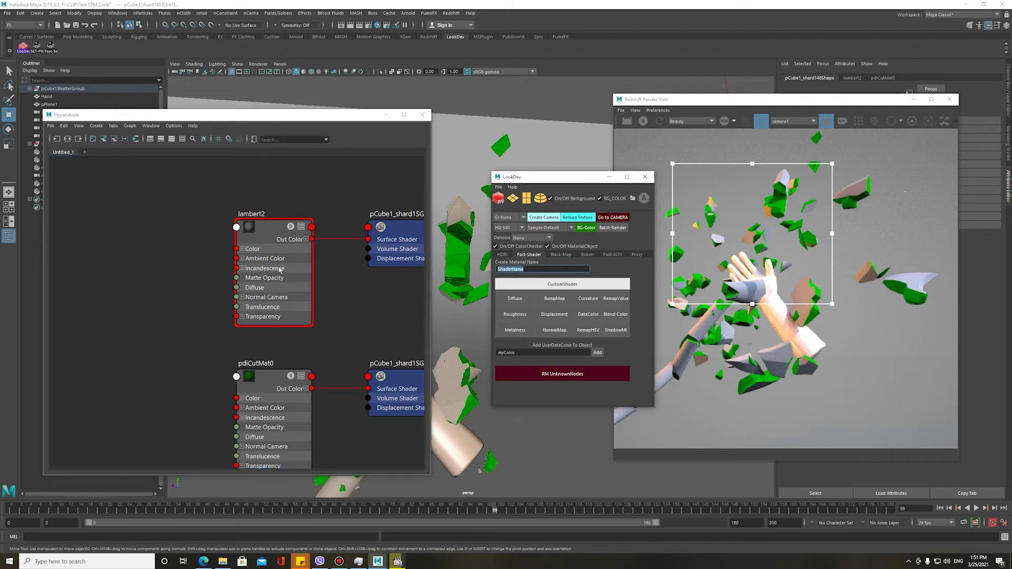
pyautogui.write('MatBua')
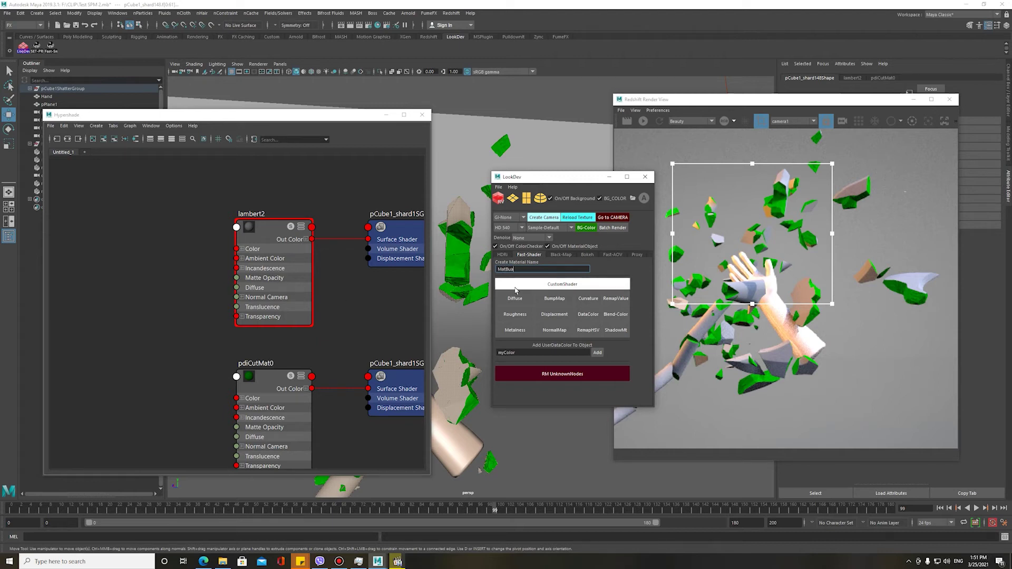
pyautogui.click(570, 285)
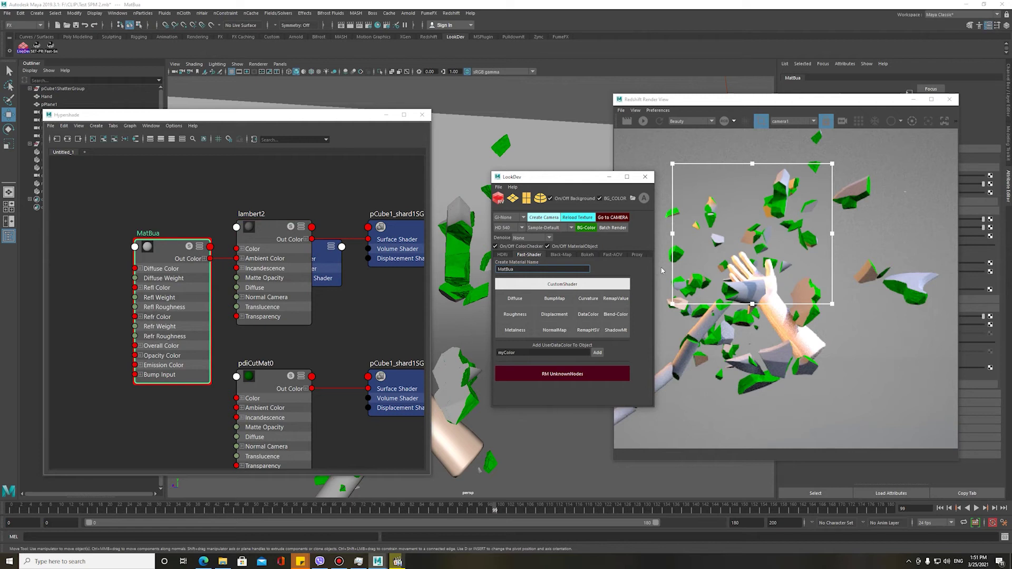
pyautogui.click(640, 122)
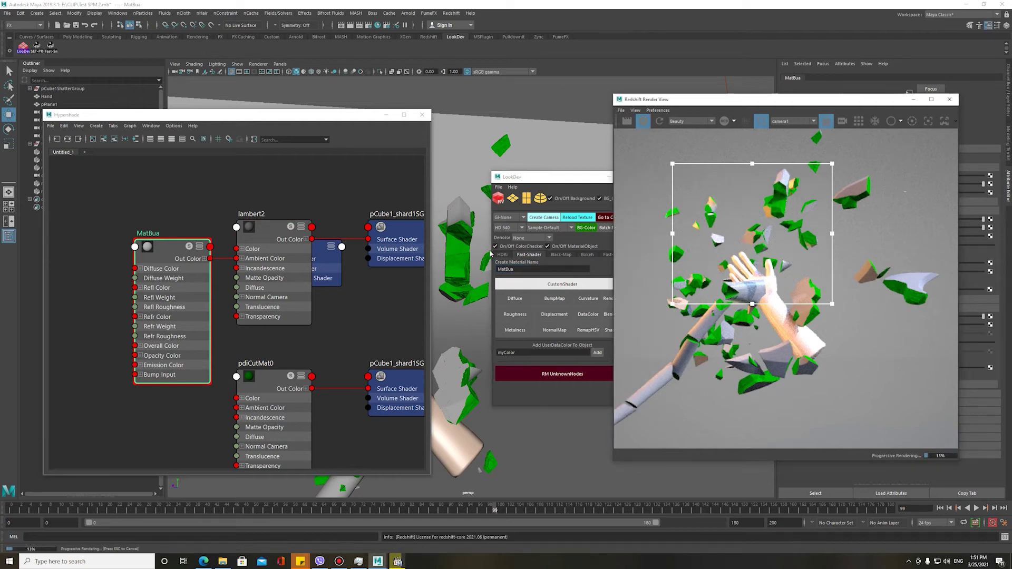
# - In the shader graph, select the objects using MatBua, then those using pdiCutMat0
pyautogui.click(163, 250)
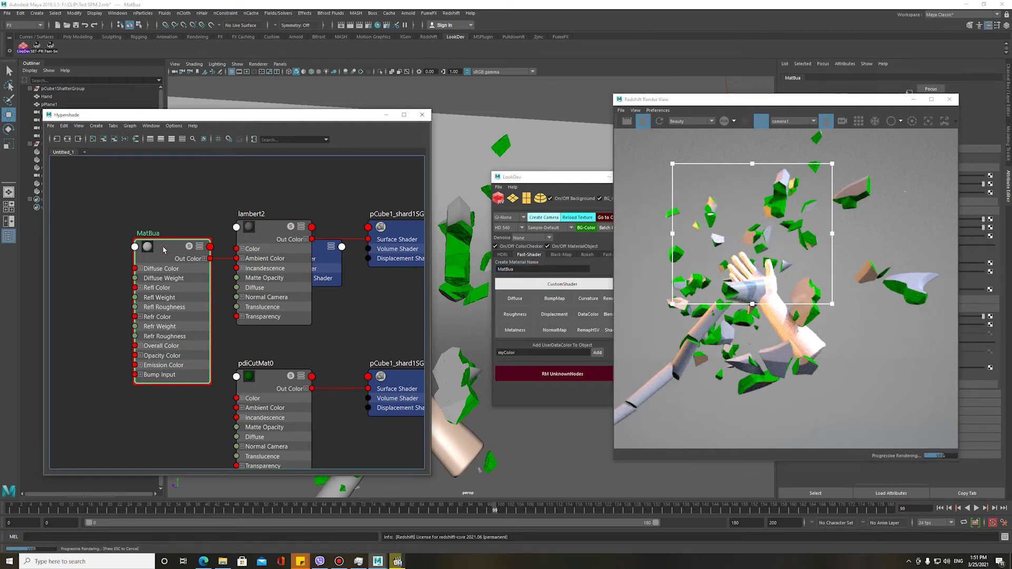
pyautogui.rightClick(164, 251)
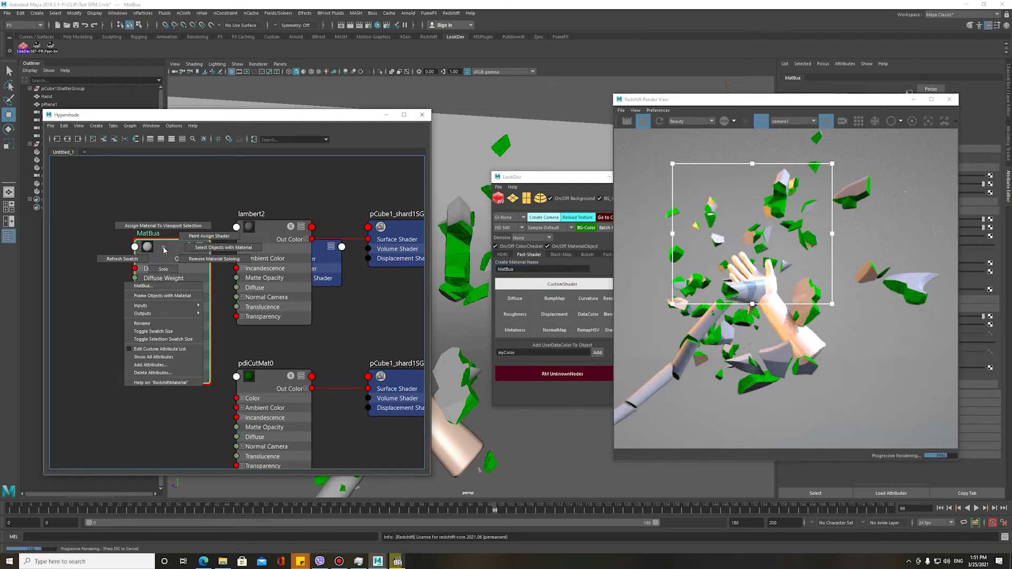
pyautogui.click(223, 247)
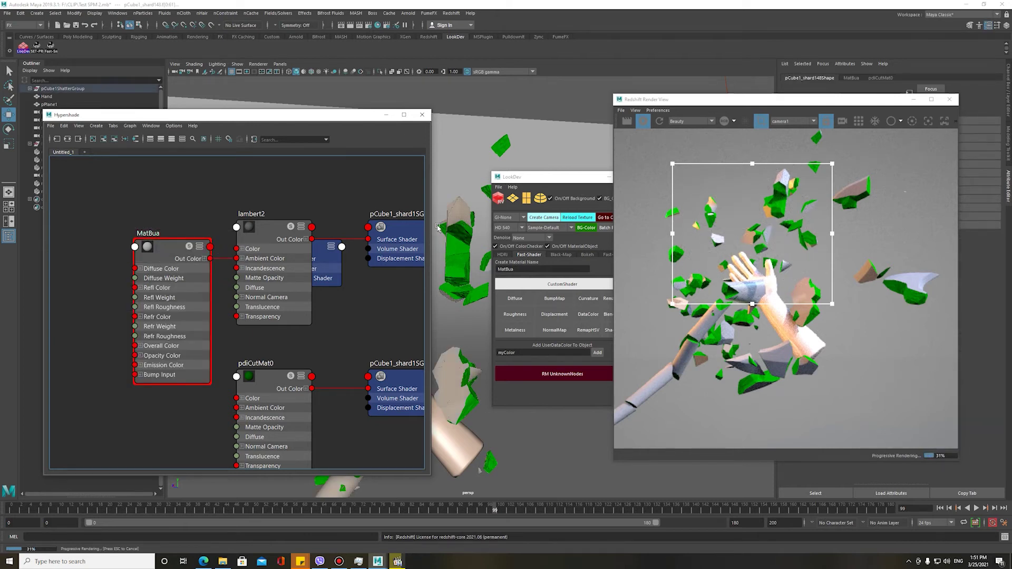
pyautogui.click(176, 250)
pyautogui.keyDown('alt'); pyautogui.moveTo(317, 345); pyautogui.dragTo(299, 322, button='middle'); pyautogui.keyUp('alt')
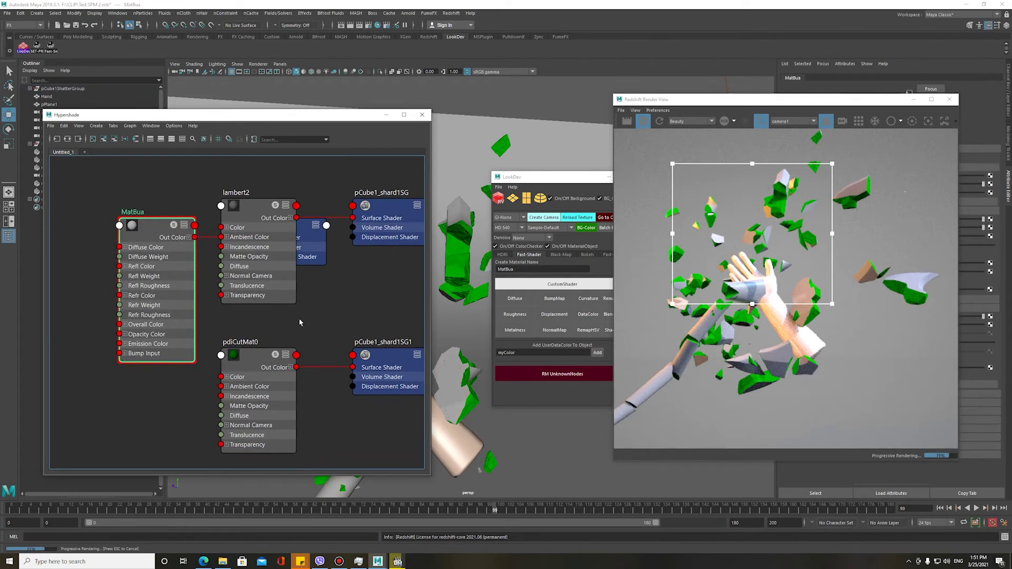
pyautogui.click(247, 355)
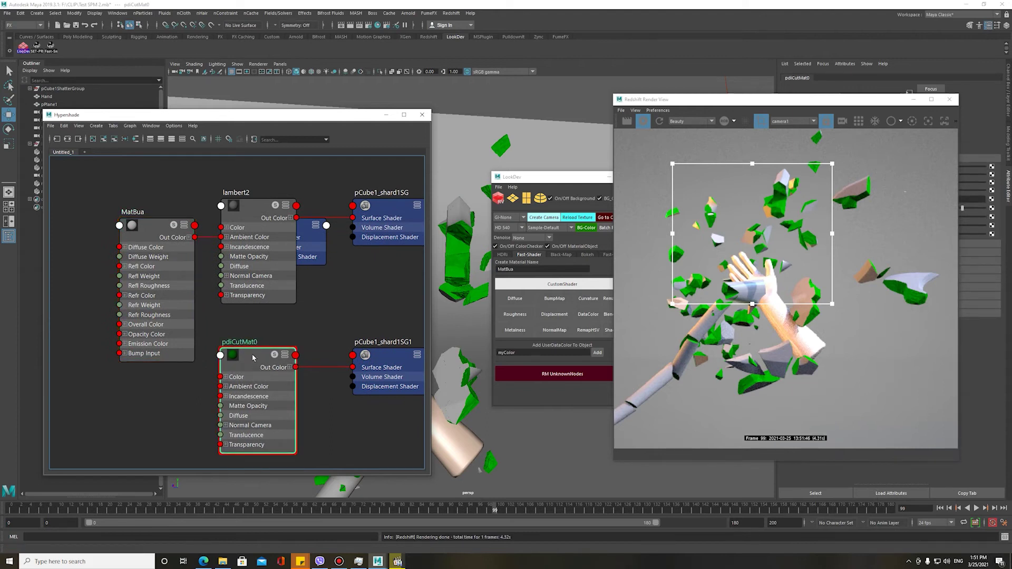
pyautogui.rightClick(253, 355)
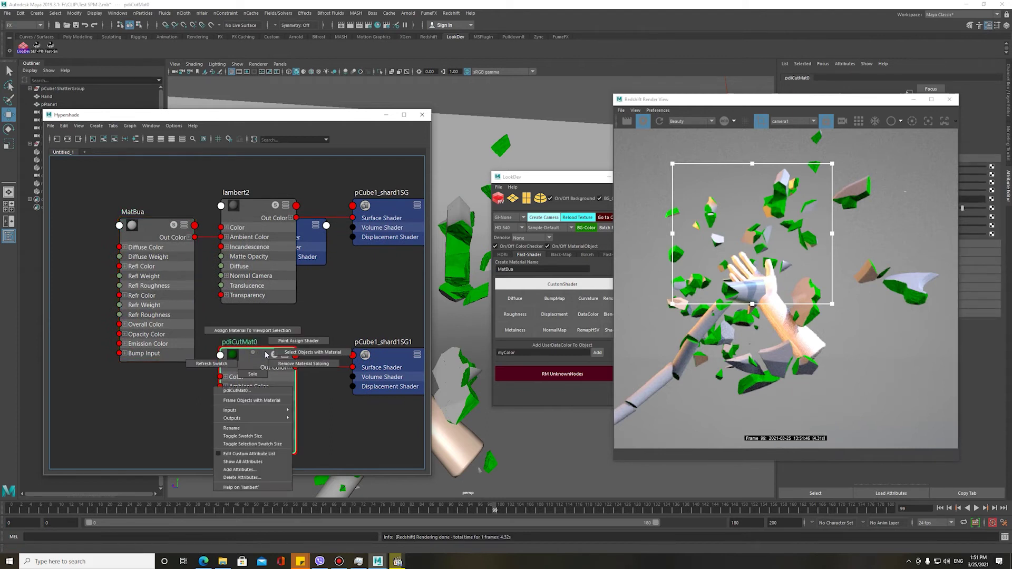
pyautogui.click(295, 352)
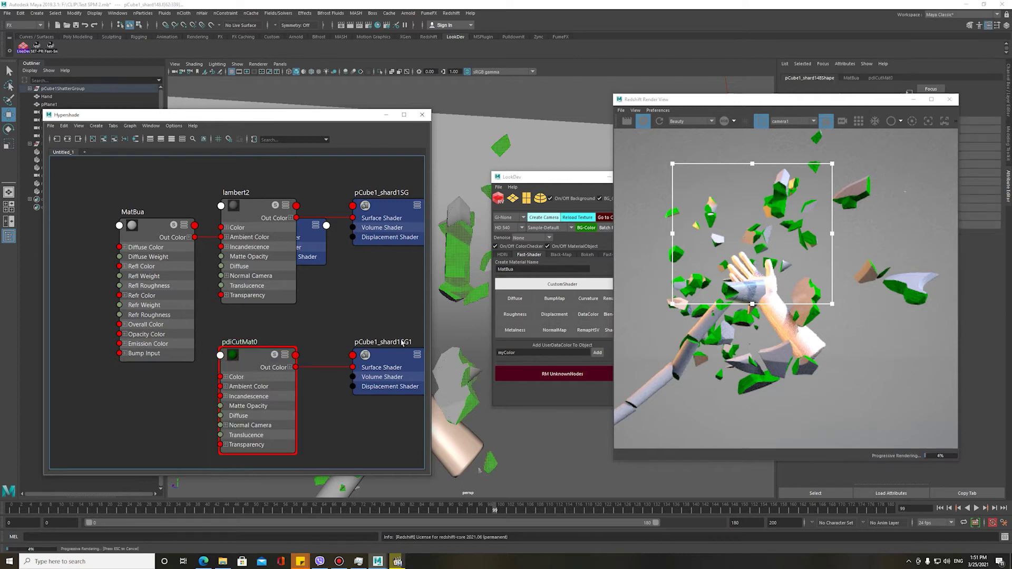
# - Create a material named MatTrong_Bua for the pdiCutMat0 cut-face objects
pyautogui.click(504, 269)
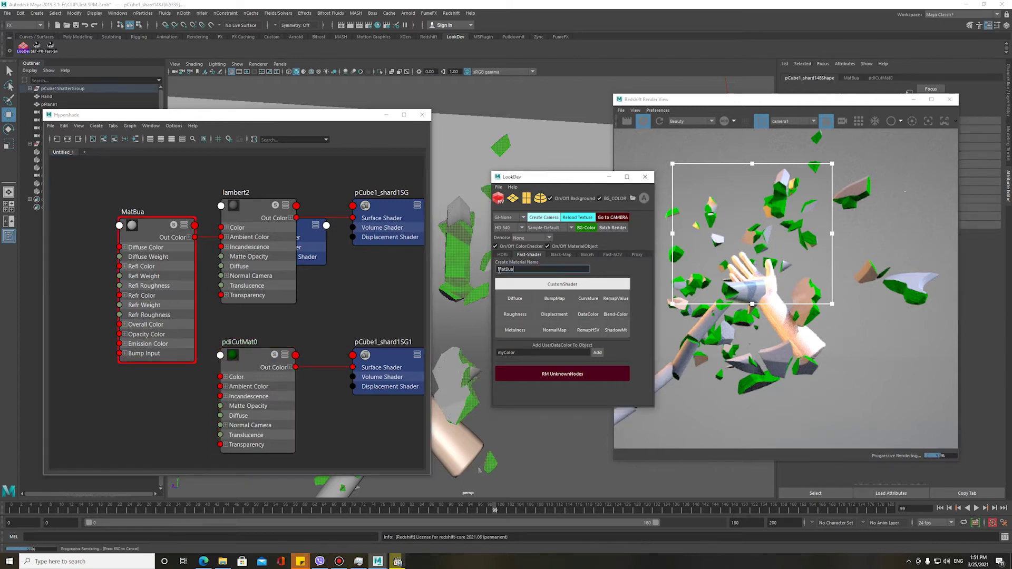
pyautogui.write('MatTrong_')
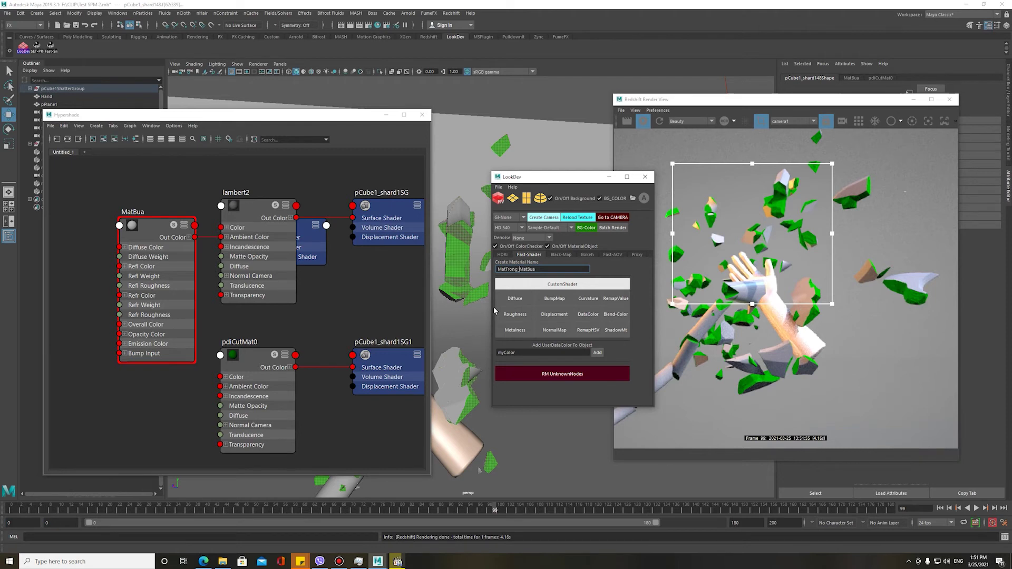
pyautogui.press('Delete')
pyautogui.press('Delete')
pyautogui.press('Delete')
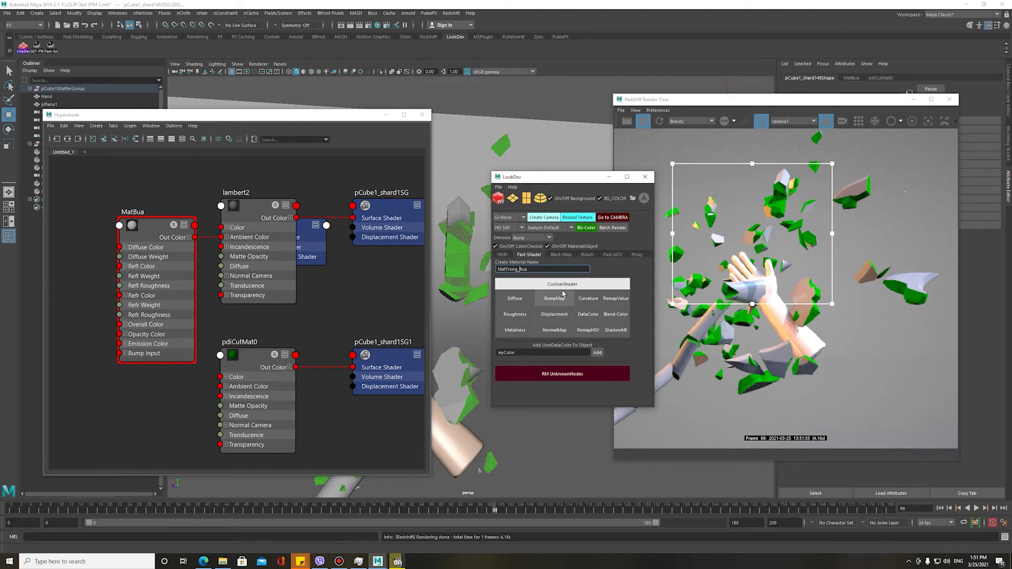
pyautogui.press('BackSpace')
pyautogui.write('////////////')
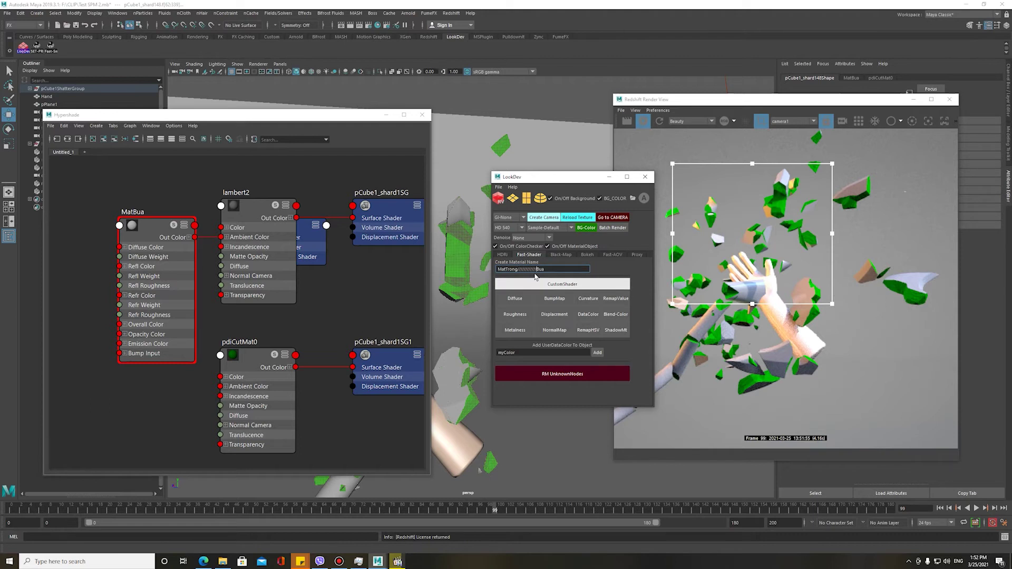
pyautogui.press('BackSpace')
pyautogui.press('BackSpace')
pyautogui.press('BackSpace')
pyautogui.press('BackSpace')
pyautogui.press('BackSpace')
pyautogui.write('_')
pyautogui.click(561, 284)
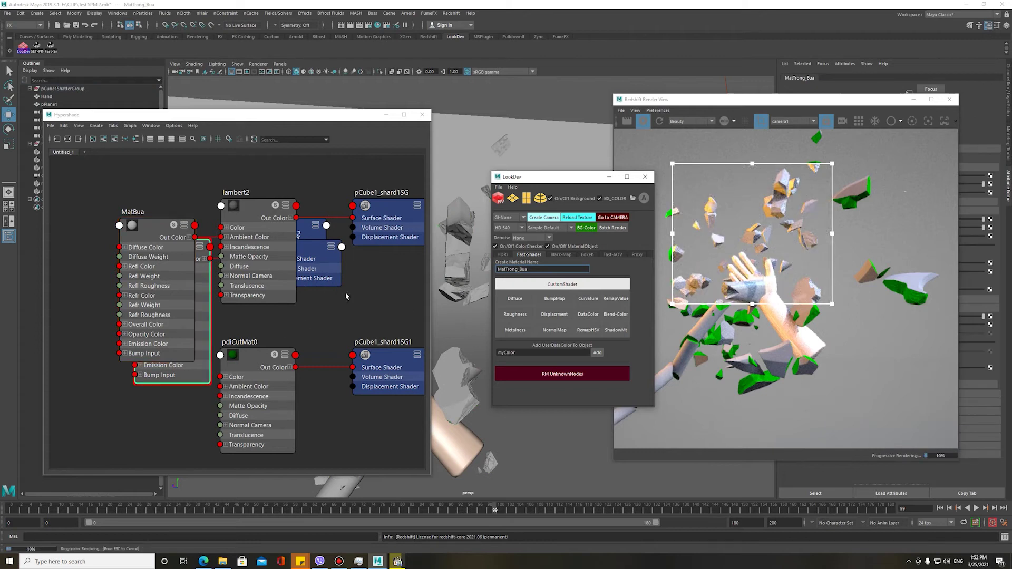
# - Graph the MatBua and MatTrong_Bua networks in Hypershade
pyautogui.click(227, 331)
pyautogui.click(170, 314)
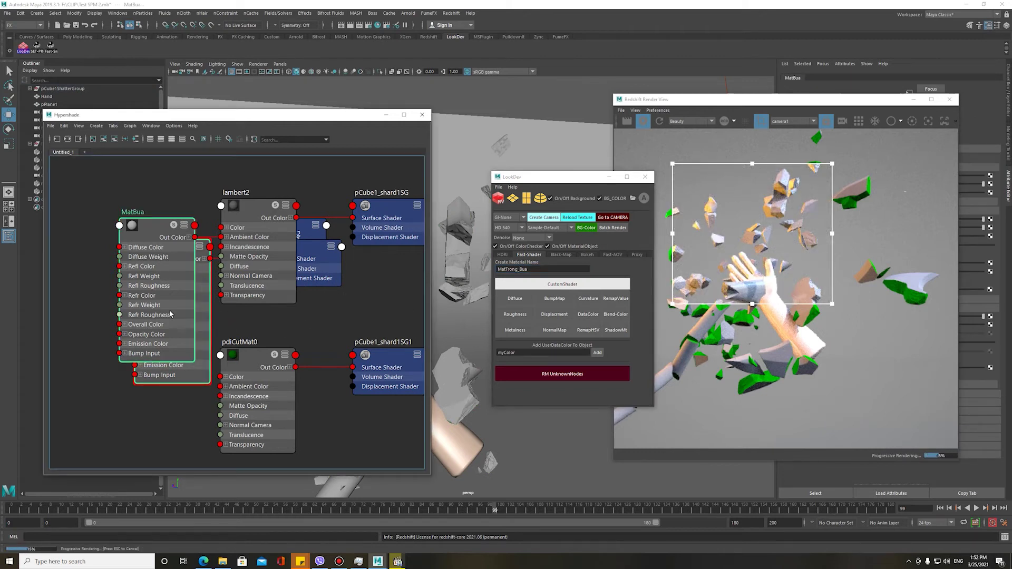
pyautogui.click(67, 139)
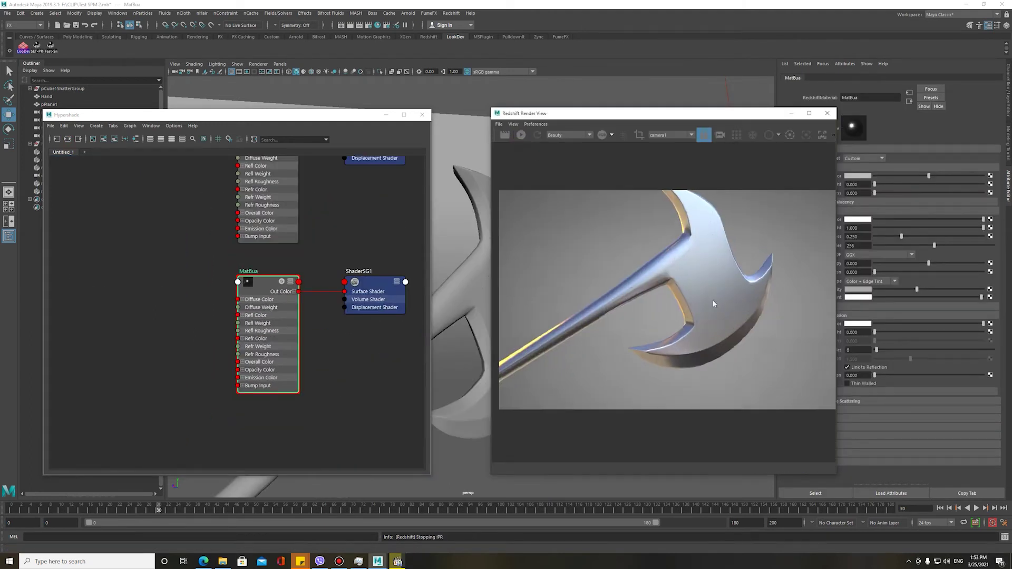
pyautogui.scroll(-3, 580, 348)
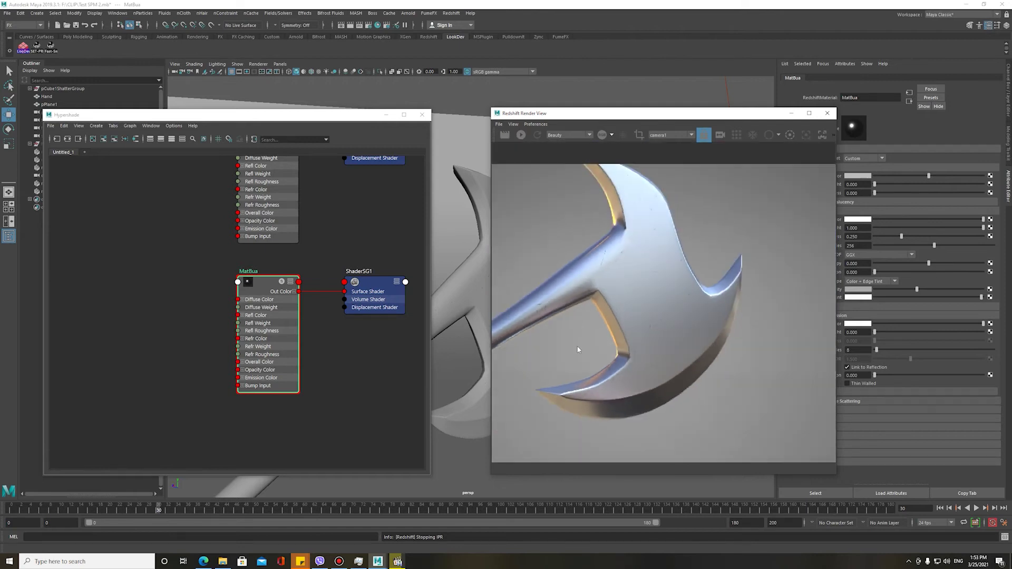
pyautogui.click(827, 112)
pyautogui.click(425, 116)
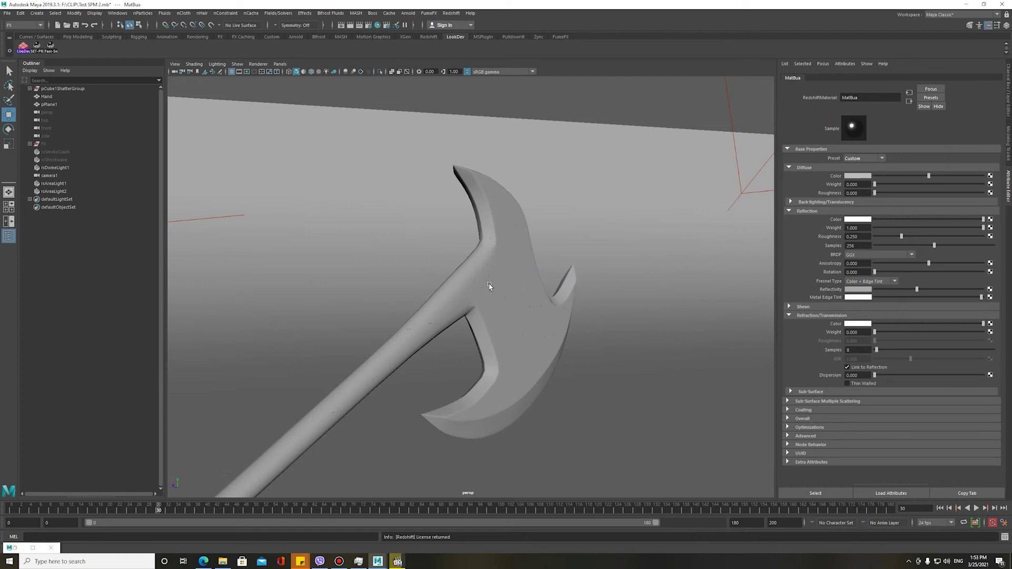
pyautogui.scroll(3, 572, 309)
pyautogui.moveTo(572, 308)
pyautogui.keyDown('alt'); pyautogui.mouseDown()
pyautogui.moveTo(486, 332)
pyautogui.moveTo(544, 300)
pyautogui.mouseUp(); pyautogui.keyUp('alt')
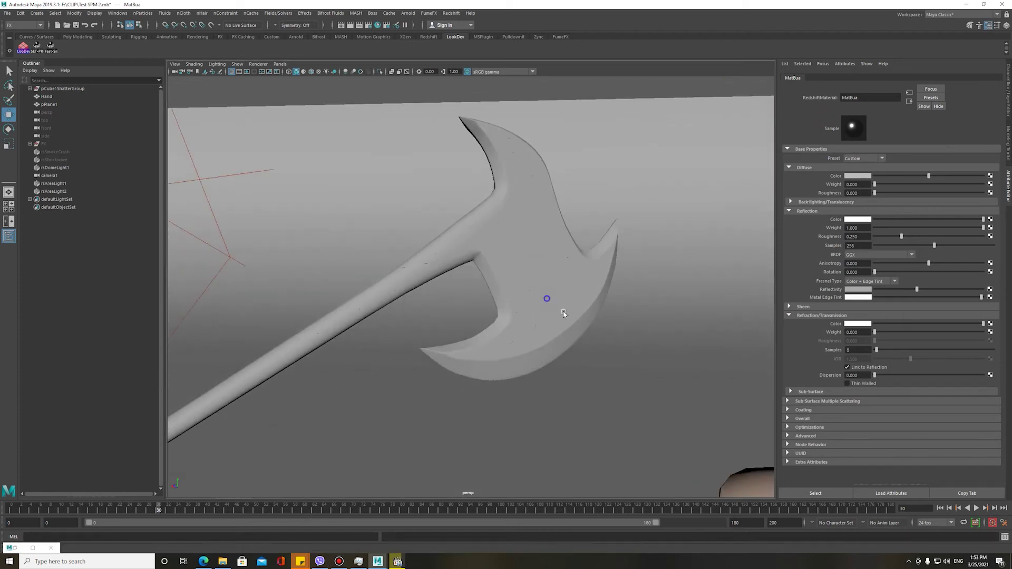
pyautogui.scroll(3, 559, 287)
pyautogui.click(575, 277)
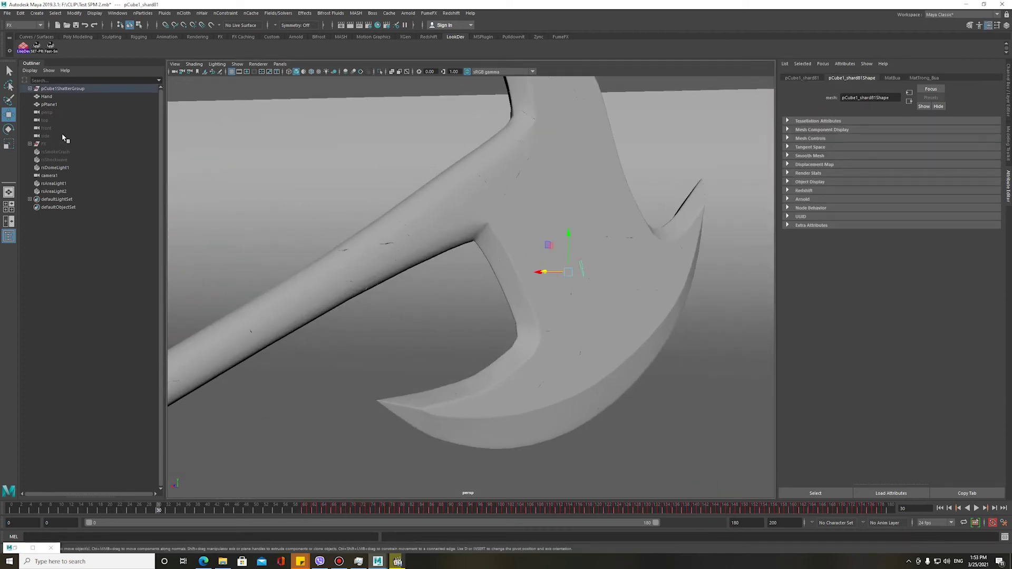
pyautogui.click(56, 90)
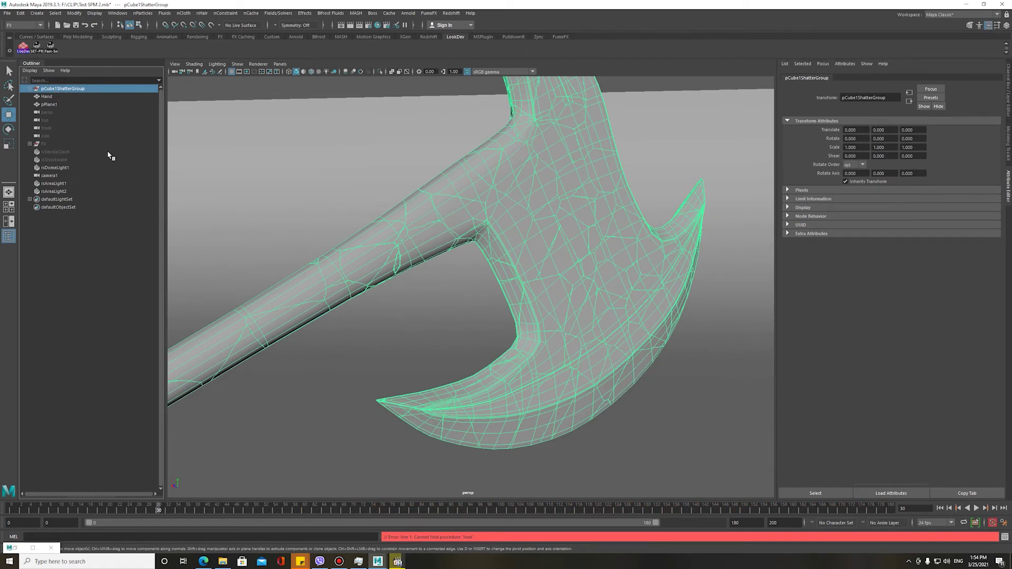
pyautogui.scroll(5, 475, 279)
pyautogui.scroll(-2, 517, 263)
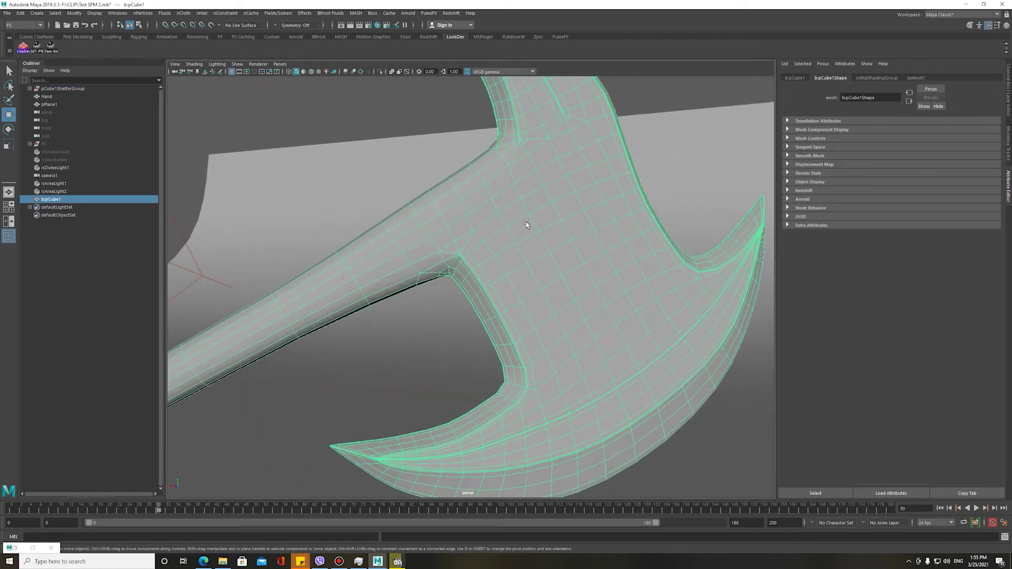
pyautogui.scroll(-1, 537, 232)
pyautogui.scroll(-2, 532, 240)
pyautogui.moveTo(515, 237)
pyautogui.keyDown('alt'); pyautogui.mouseDown()
pyautogui.moveTo(445, 274)
pyautogui.moveTo(542, 225)
pyautogui.moveTo(583, 219)
pyautogui.moveTo(527, 268)
pyautogui.moveTo(523, 232)
pyautogui.mouseUp(); pyautogui.keyUp('alt')
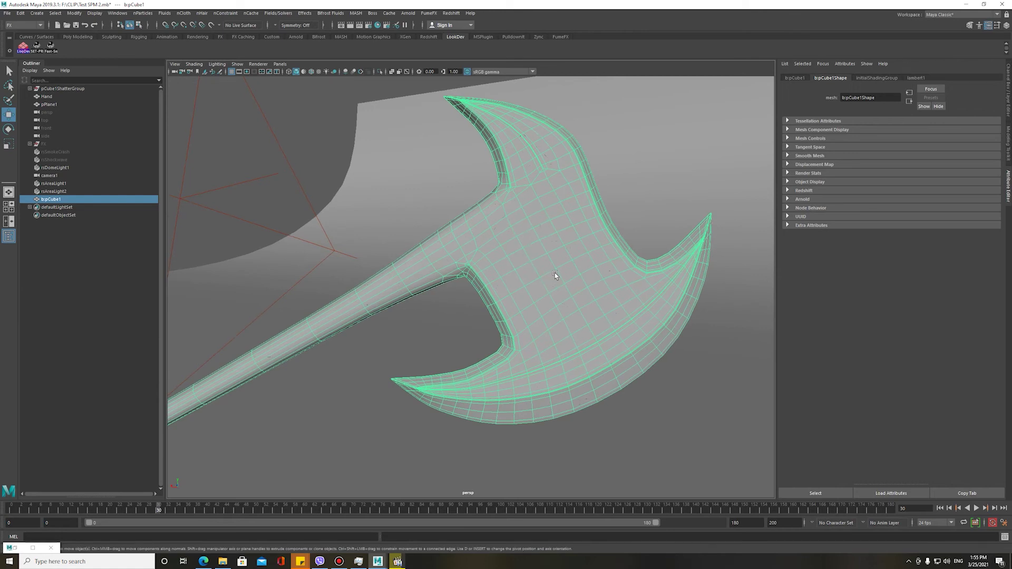
pyautogui.moveTo(573, 295)
pyautogui.keyDown('alt'); pyautogui.mouseDown()
pyautogui.moveTo(478, 282)
pyautogui.moveTo(601, 282)
pyautogui.moveTo(549, 286)
pyautogui.moveTo(507, 267)
pyautogui.mouseUp(); pyautogui.keyUp('alt')
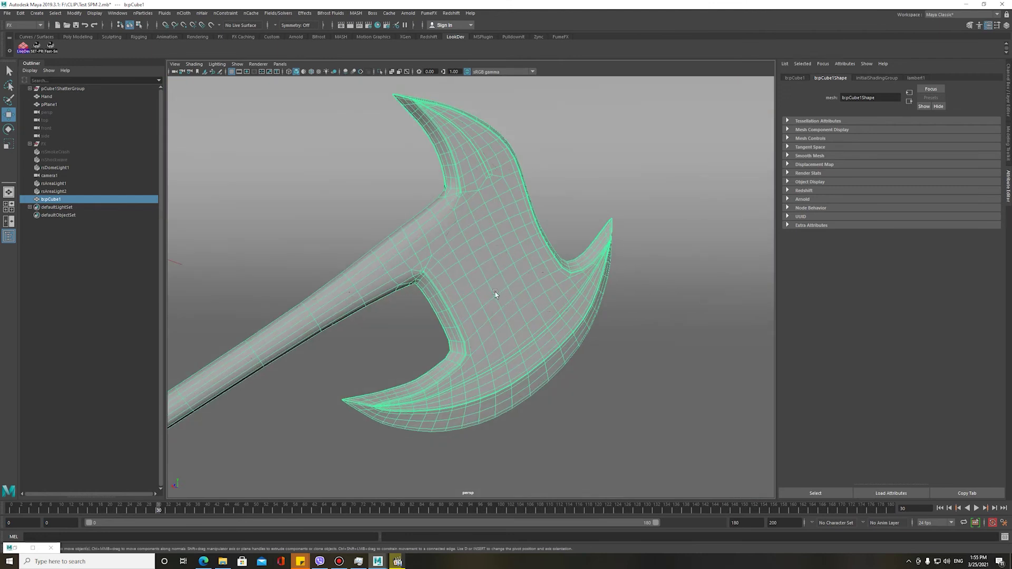
pyautogui.moveTo(496, 314)
pyautogui.keyDown('alt'); pyautogui.mouseDown()
pyautogui.moveTo(499, 295)
pyautogui.moveTo(637, 332)
pyautogui.moveTo(583, 316)
pyautogui.moveTo(603, 324)
pyautogui.mouseUp(); pyautogui.keyUp('alt')
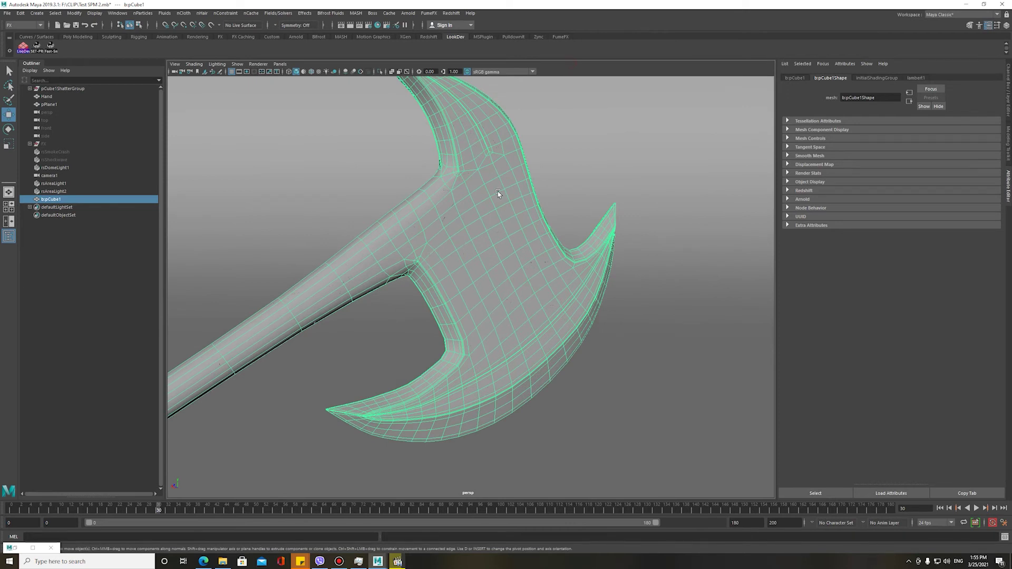
pyautogui.scroll(-2, 482, 230)
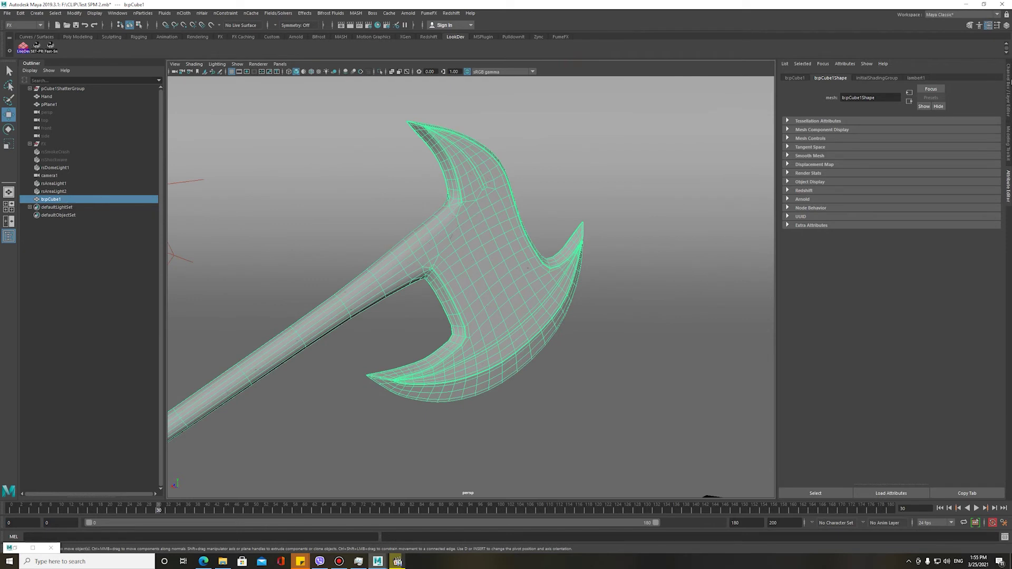
pyautogui.click(1007, 143)
pyautogui.click(1008, 185)
# - Play the animation to find the break at frame 75, then return to frame 74
pyautogui.hotkey('alt', 'v')
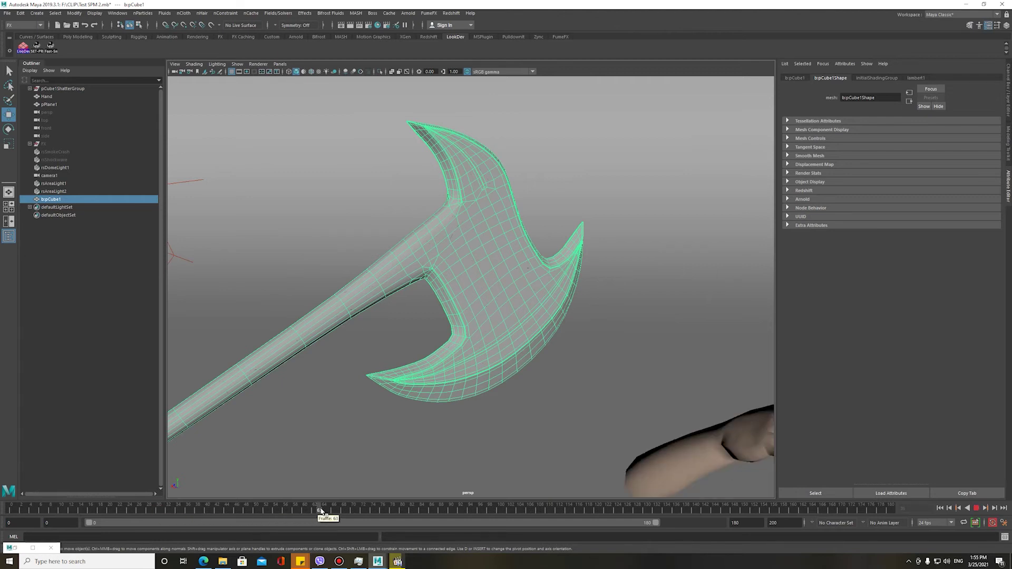
pyautogui.hotkey('alt', 'v')
pyautogui.scroll(5, 499, 265)
pyautogui.keyDown('alt'); pyautogui.moveTo(500, 265); pyautogui.dragTo(504, 248); pyautogui.keyUp('alt')
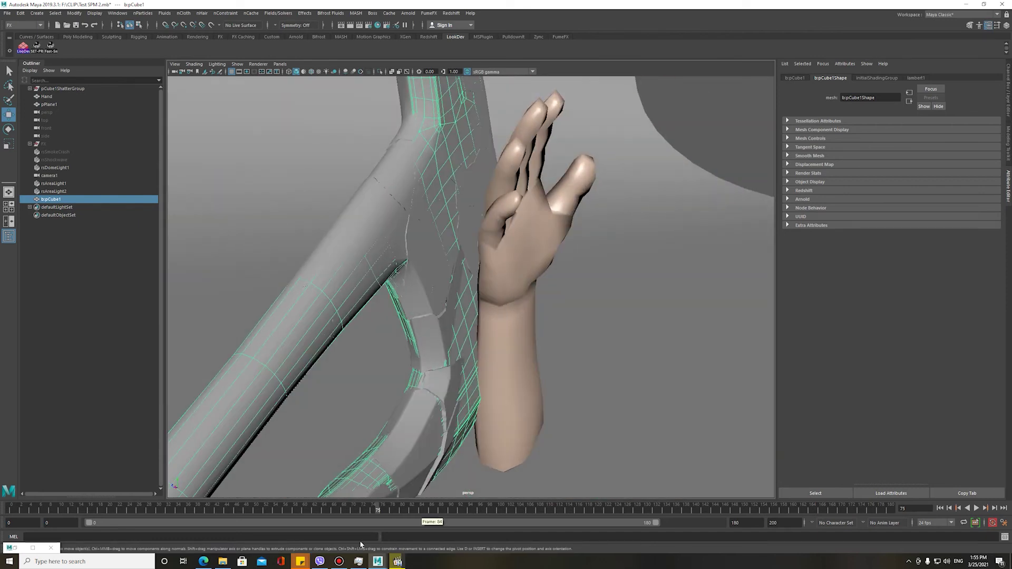
pyautogui.hotkey('alt', 'v')
pyautogui.moveTo(372, 510); pyautogui.dragTo(372, 510)
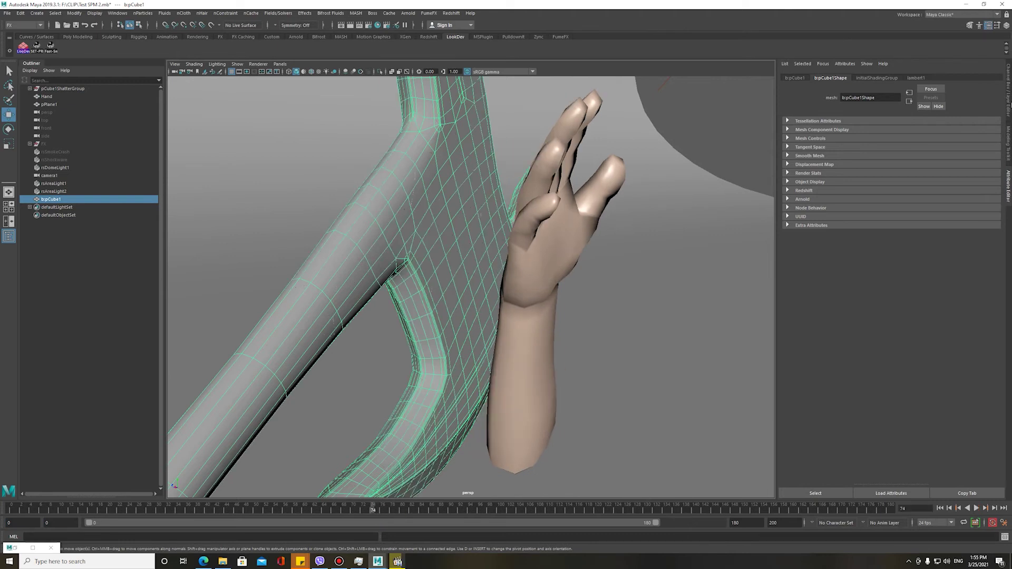
pyautogui.hotkey('ctrl', 'a')
# - Key the intact axe's visibility at frame 74, set it to 0 at frame 75, and save
pyautogui.rightClick(959, 143)
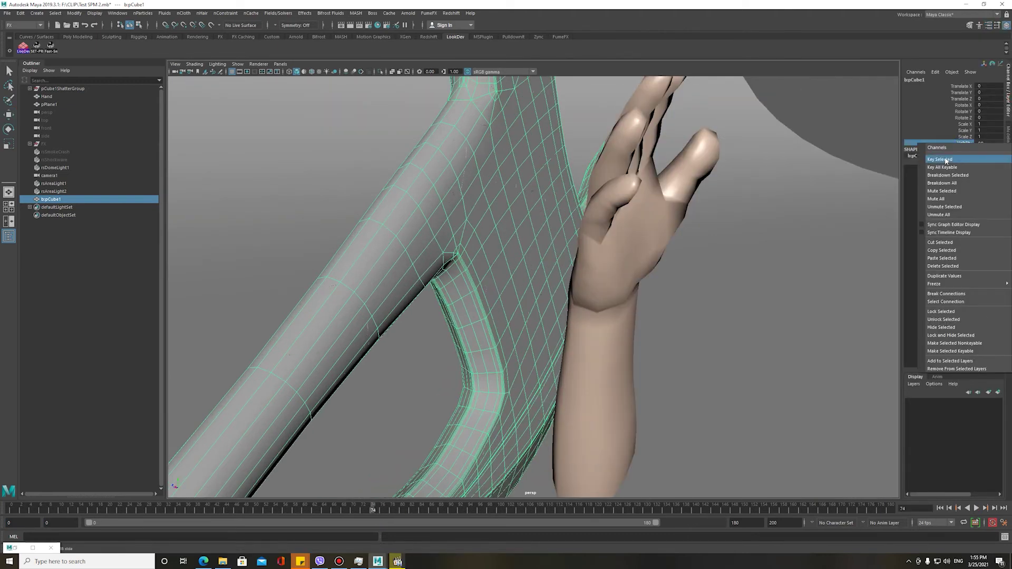
pyautogui.click(973, 141)
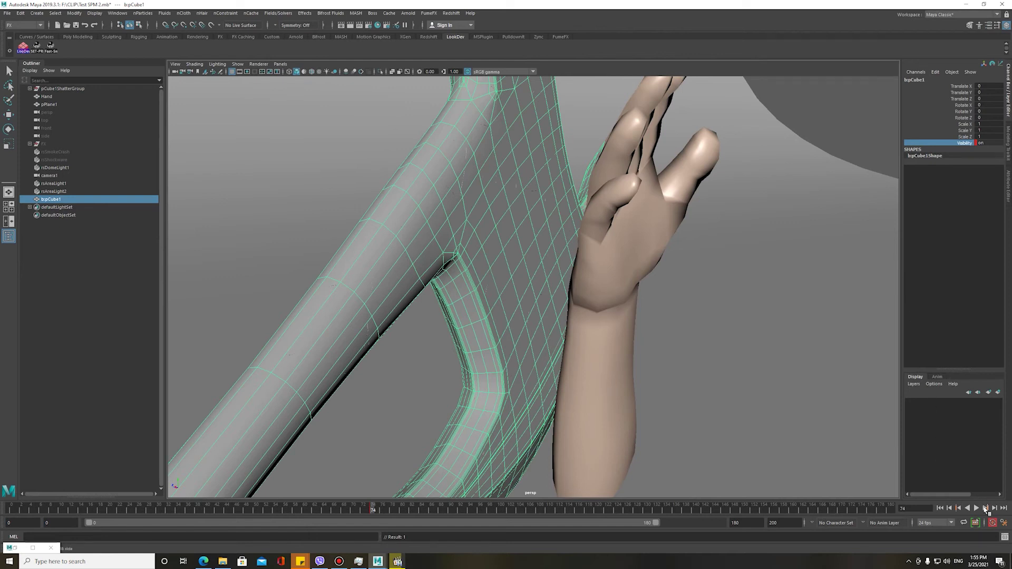
pyautogui.click(993, 508)
pyautogui.click(984, 143)
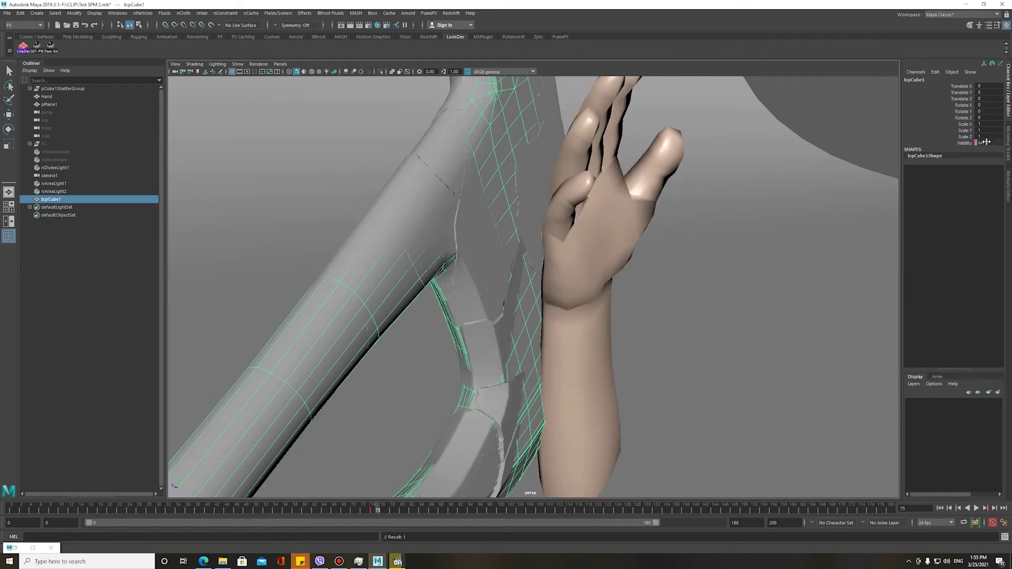
pyautogui.write('0')
pyautogui.press('Return')
pyautogui.scroll(-5, 602, 278)
pyautogui.moveTo(592, 270)
pyautogui.keyDown('alt'); pyautogui.mouseDown()
pyautogui.moveTo(555, 274)
pyautogui.moveTo(496, 227)
pyautogui.mouseUp(); pyautogui.keyUp('alt')
pyautogui.hotkey('ctrl', 's')
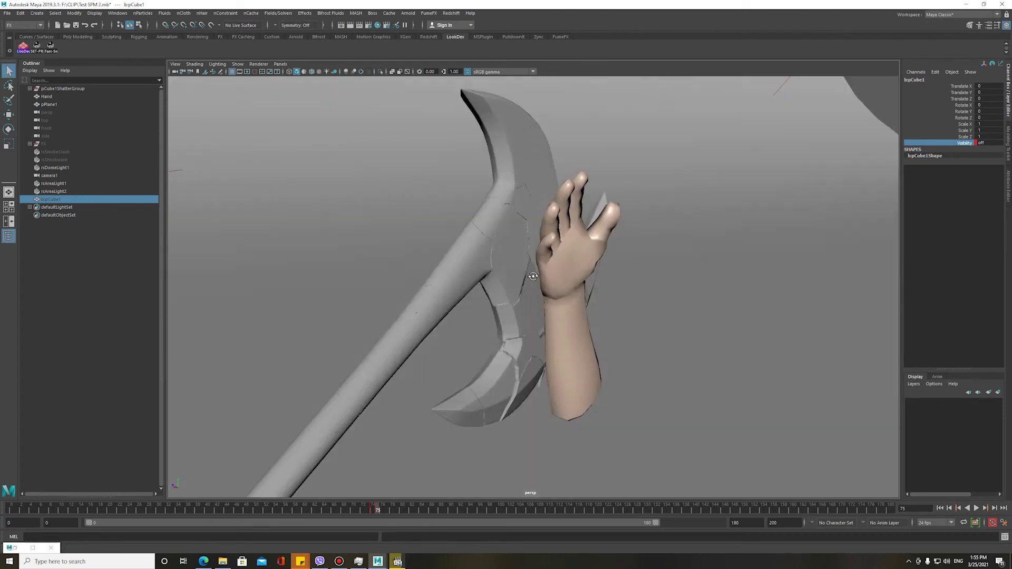
# - Select pCube1ShatterGroup and key its visibility around the frame 74–75 swap
pyautogui.click(496, 226)
pyautogui.click(69, 90)
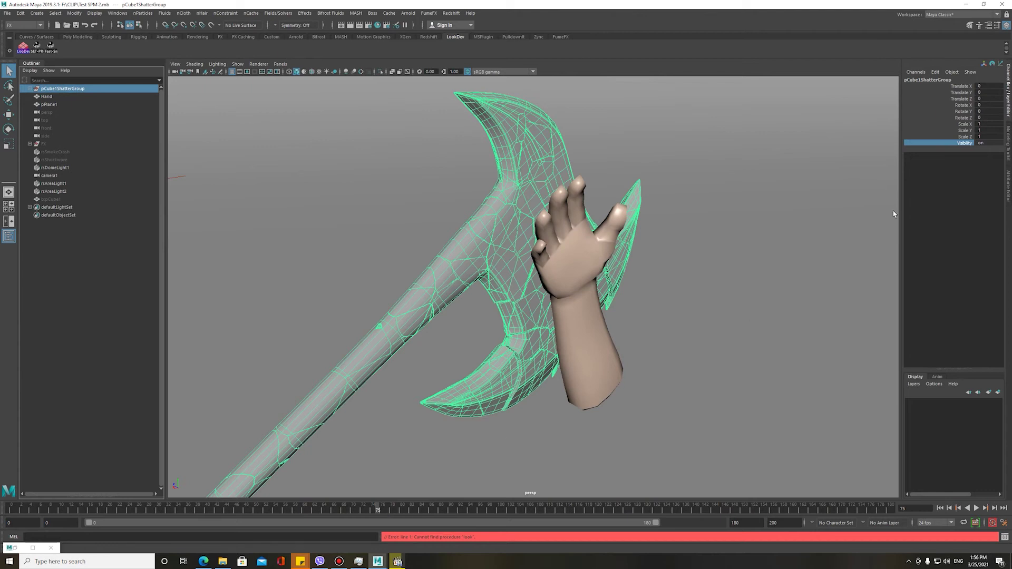
pyautogui.rightClick(956, 144)
pyautogui.click(947, 162)
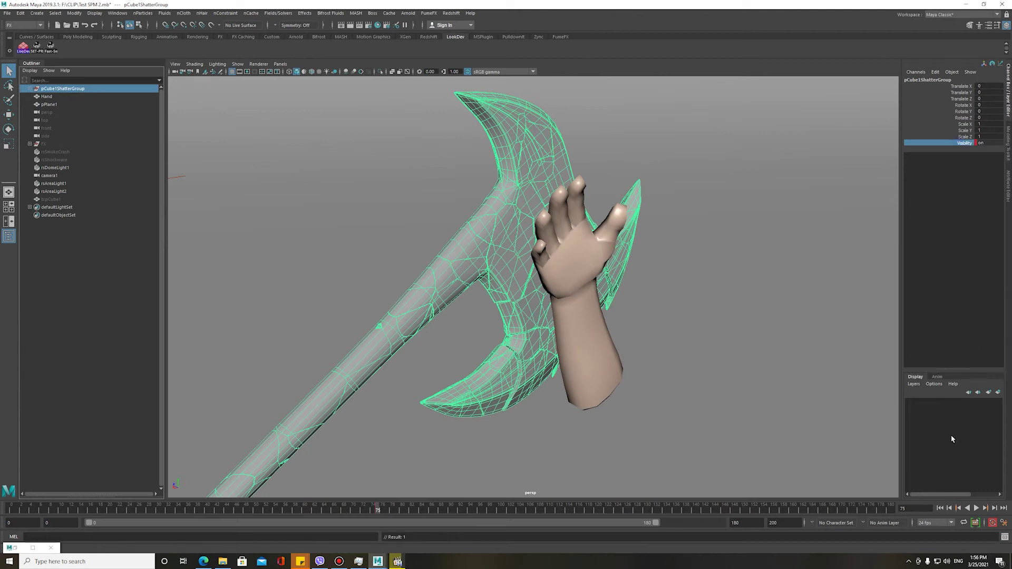
pyautogui.click(949, 508)
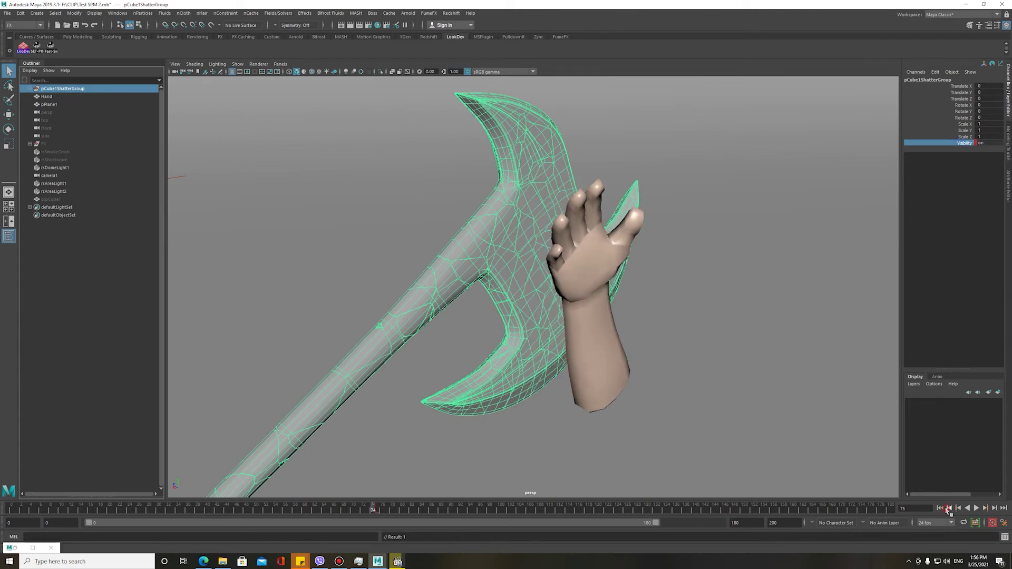
pyautogui.doubleClick(980, 142)
# - Scrub between frames 66 and 75 to check the intact axe swaps to the shards
pyautogui.click(50, 200)
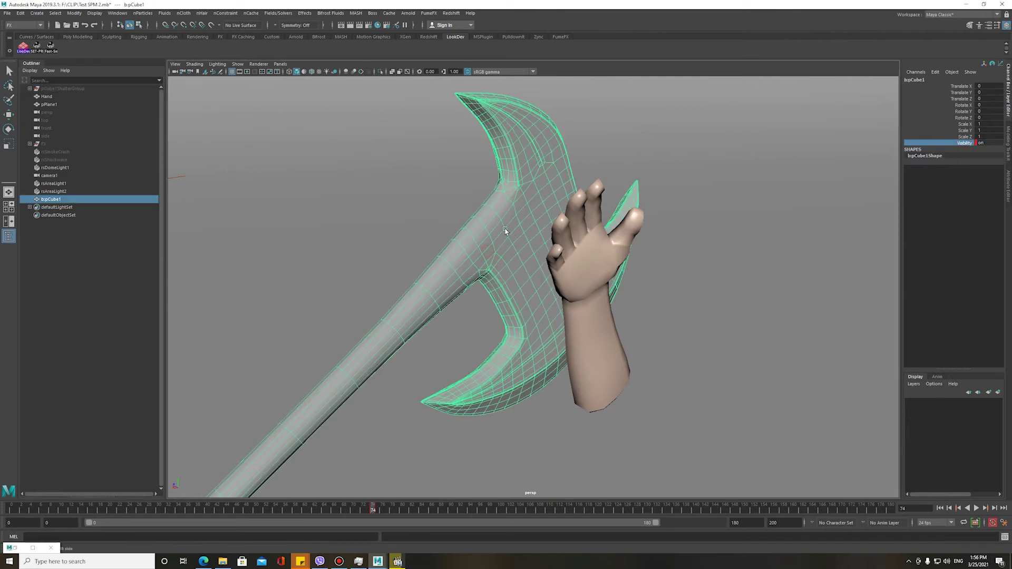
pyautogui.keyDown('alt'); pyautogui.moveTo(474, 211); pyautogui.dragTo(754, 182); pyautogui.keyUp('alt')
pyautogui.press('q')
pyautogui.click(662, 327)
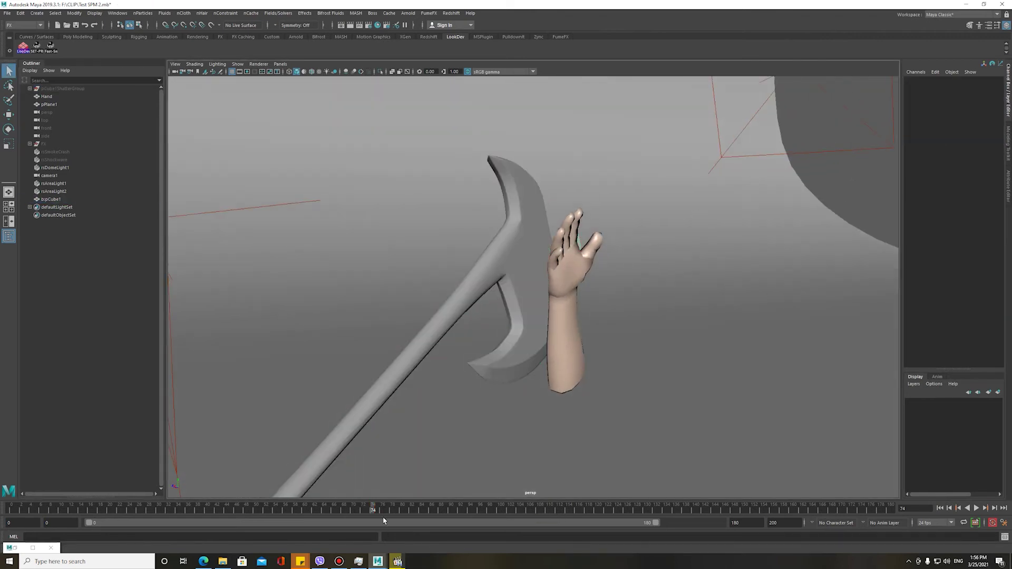
pyautogui.click(377, 510)
pyautogui.moveTo(378, 510); pyautogui.dragTo(334, 510)
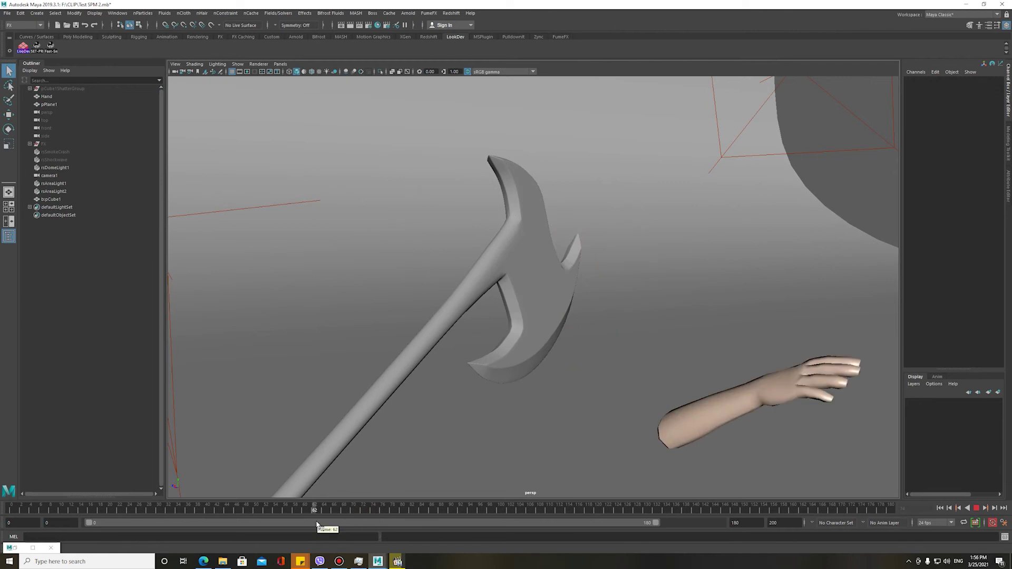
pyautogui.moveTo(375, 537)
pyautogui.mouseDown()
pyautogui.moveTo(501, 537)
pyautogui.moveTo(227, 538)
pyautogui.moveTo(382, 538)
pyautogui.mouseUp()
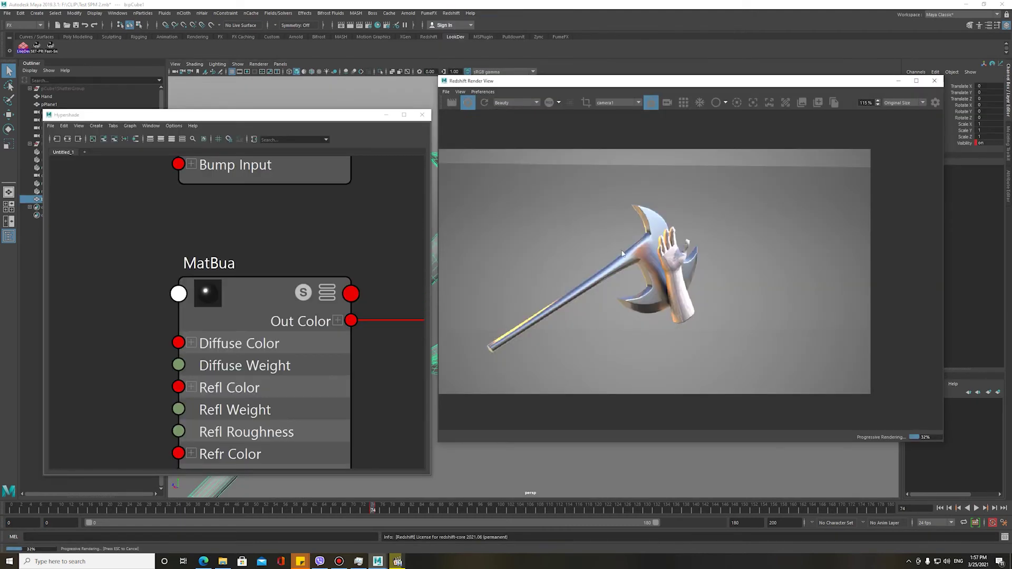
# - Scrub to frame 35 to preview the intact axe in the Redshift render
pyautogui.moveTo(373, 508); pyautogui.dragTo(183, 508)
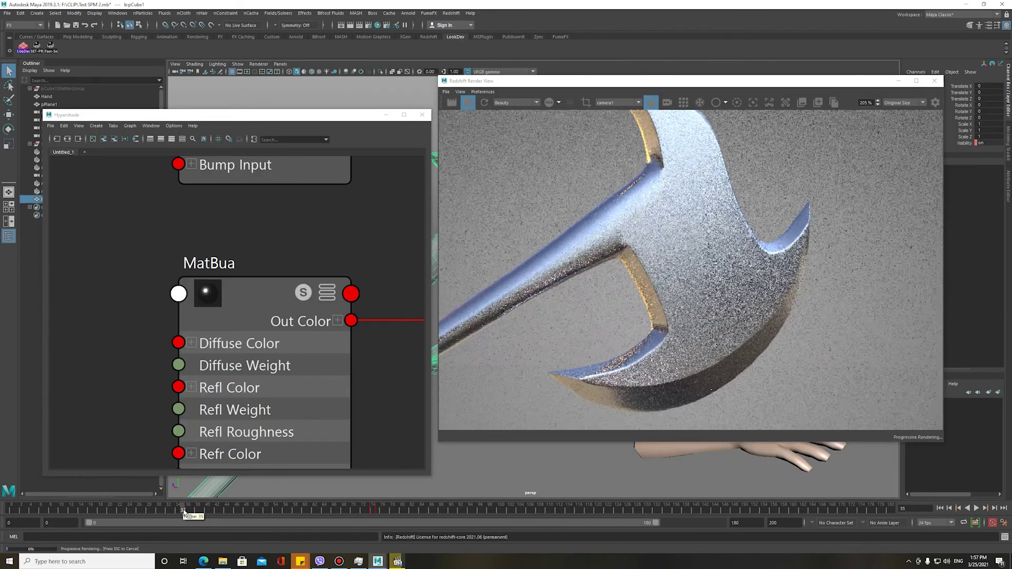
pyautogui.scroll(-2, 773, 254)
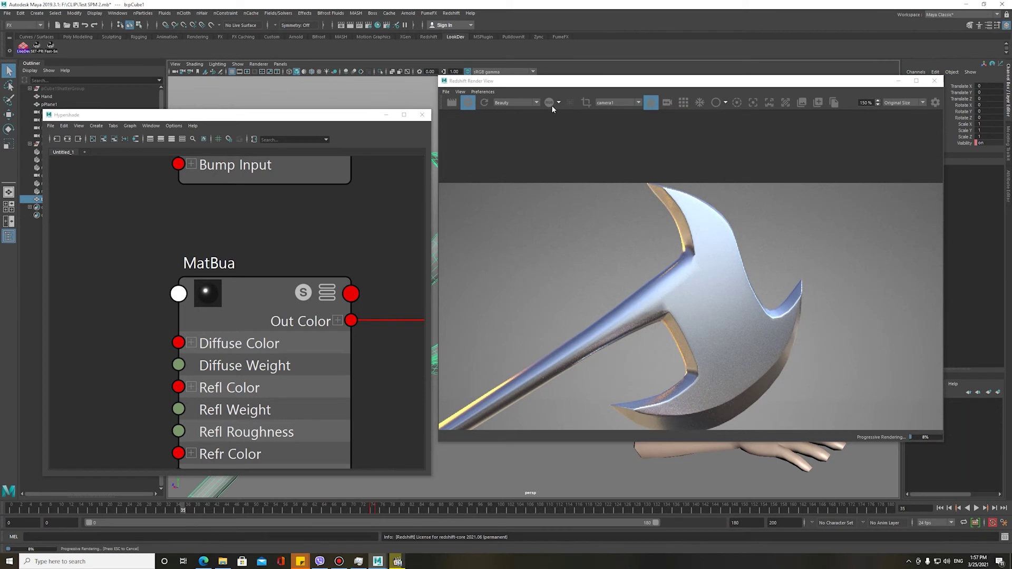
# - Select MatBua and apply the Fingerprints_08 texture from LookDev's Black-Map library
pyautogui.click(247, 305)
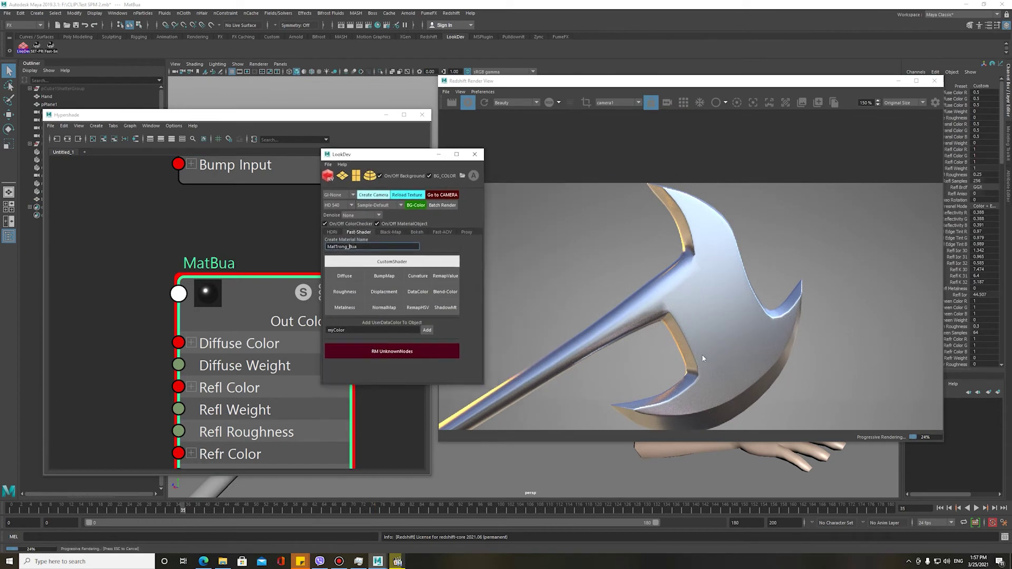
pyautogui.scroll(1, 738, 318)
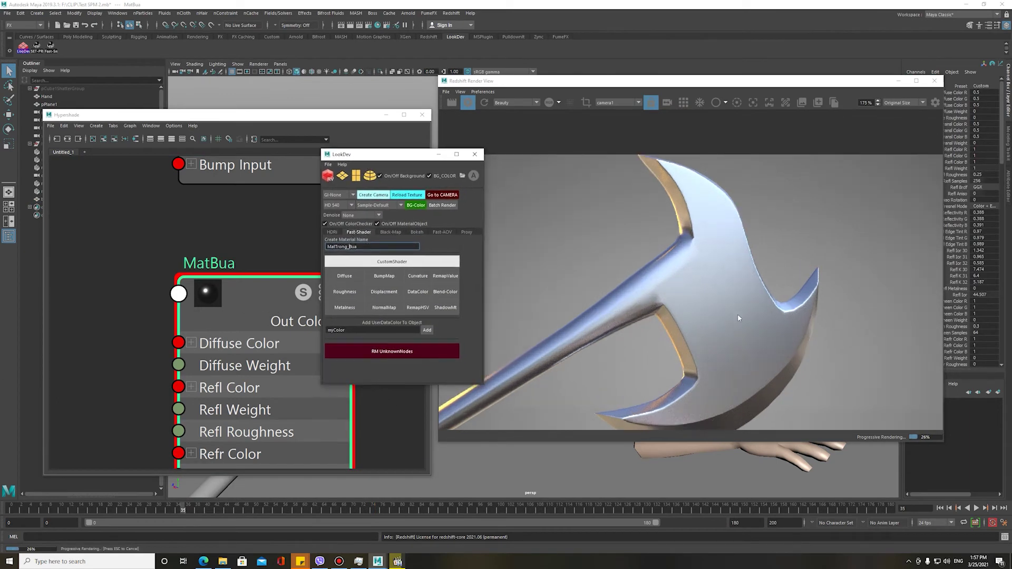
pyautogui.click(398, 233)
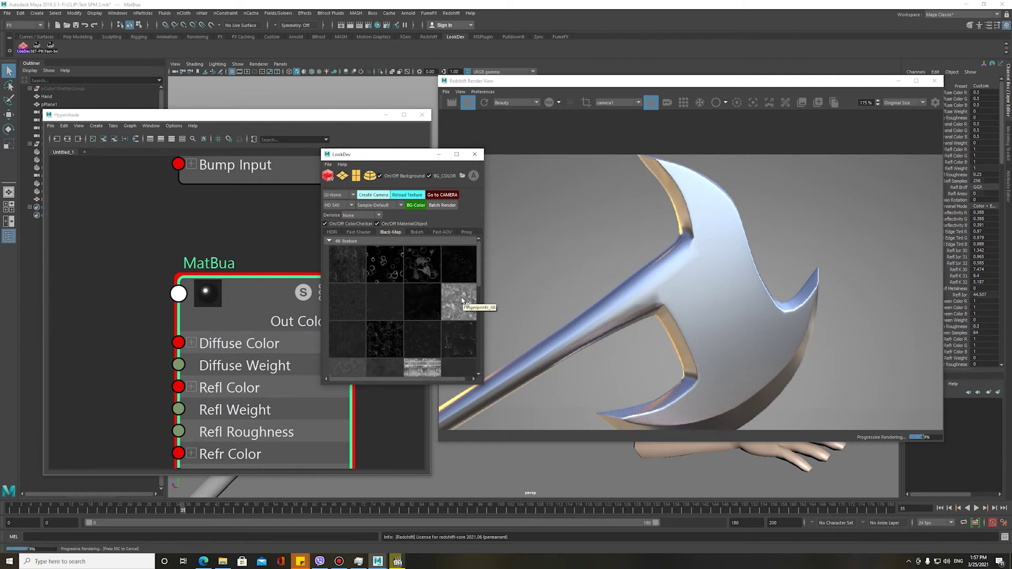
pyautogui.click(462, 300)
# - Set the fingerprint texture's Repeat U and V to 5
pyautogui.moveTo(380, 158); pyautogui.dragTo(880, 170)
pyautogui.scroll(-2, 666, 316)
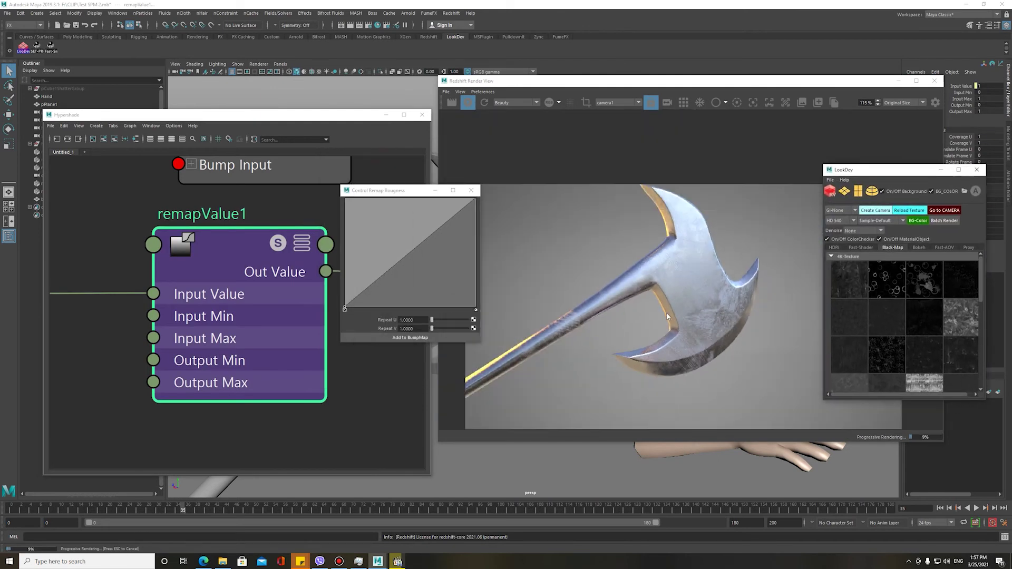
pyautogui.scroll(2, 707, 303)
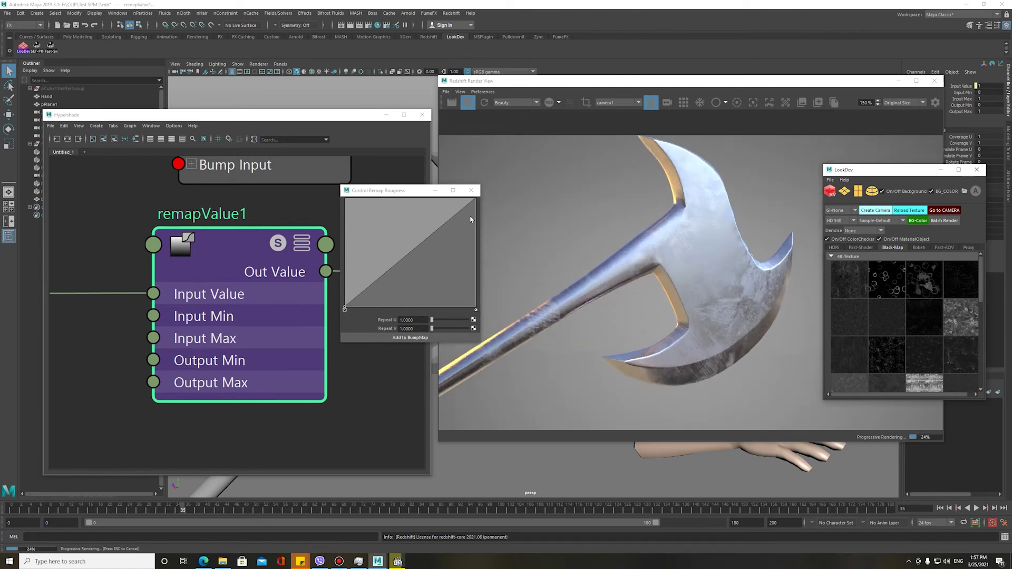
pyautogui.click(416, 329)
pyautogui.write('10')
pyautogui.press('Tab')
pyautogui.write('10')
pyautogui.press('Return')
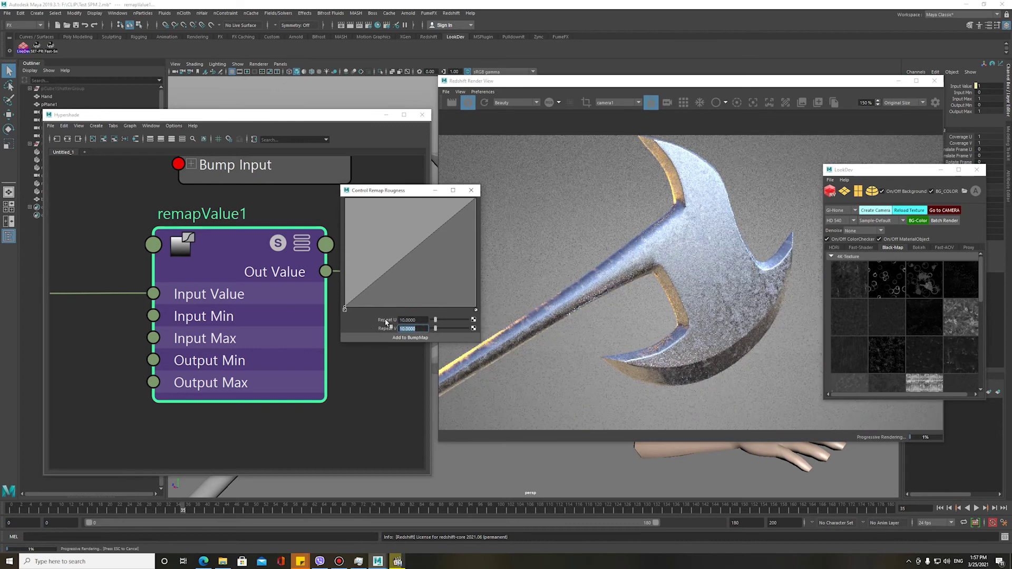
pyautogui.doubleClick(401, 319)
pyautogui.write('5')
pyautogui.press('Tab')
pyautogui.write('5')
pyautogui.press('Return')
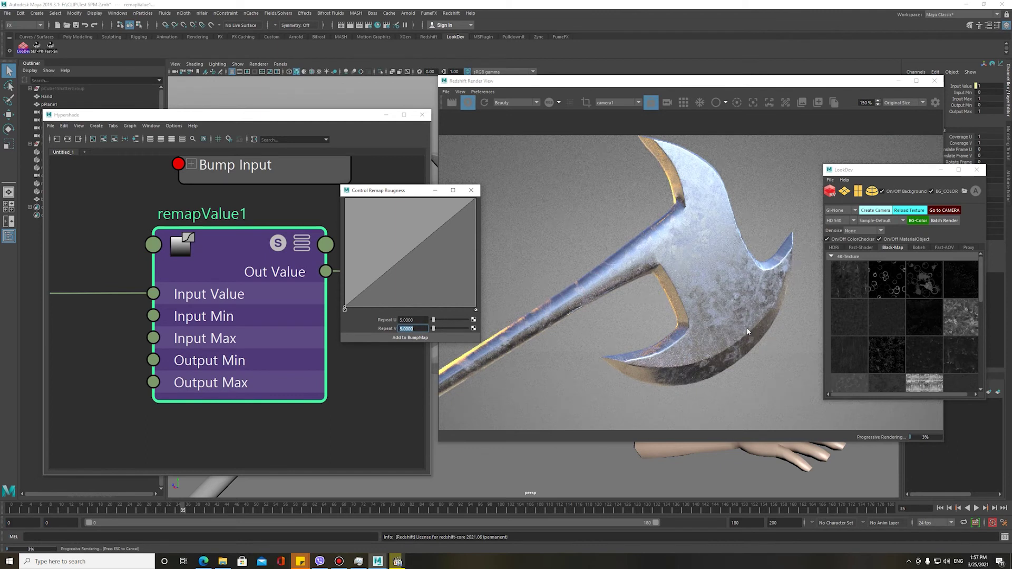
# - Add a point on the roughness remap ramp and pull it down-right for a rougher axe
pyautogui.scroll(-2, 754, 302)
pyautogui.scroll(-2, 735, 308)
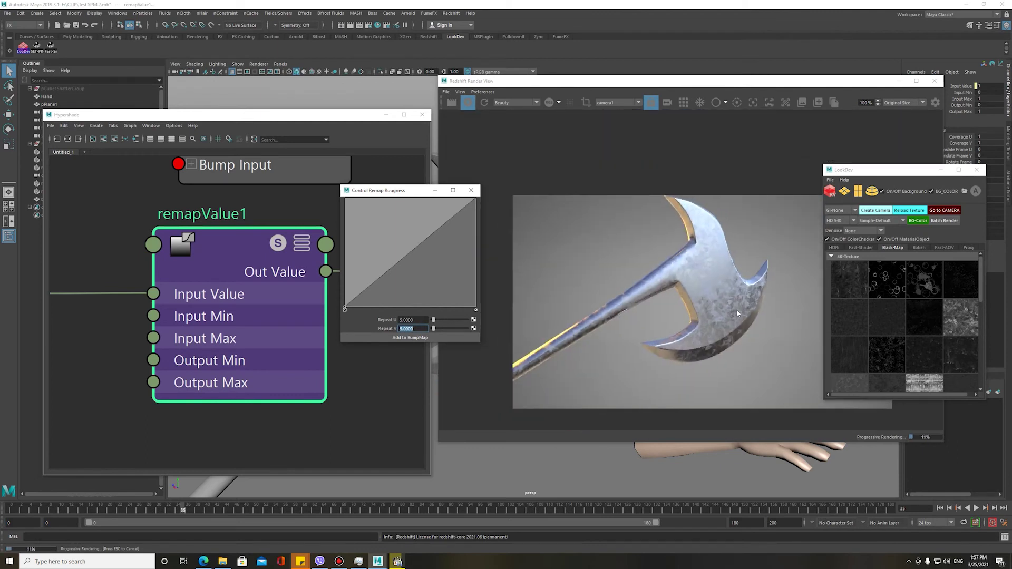
pyautogui.scroll(2, 737, 309)
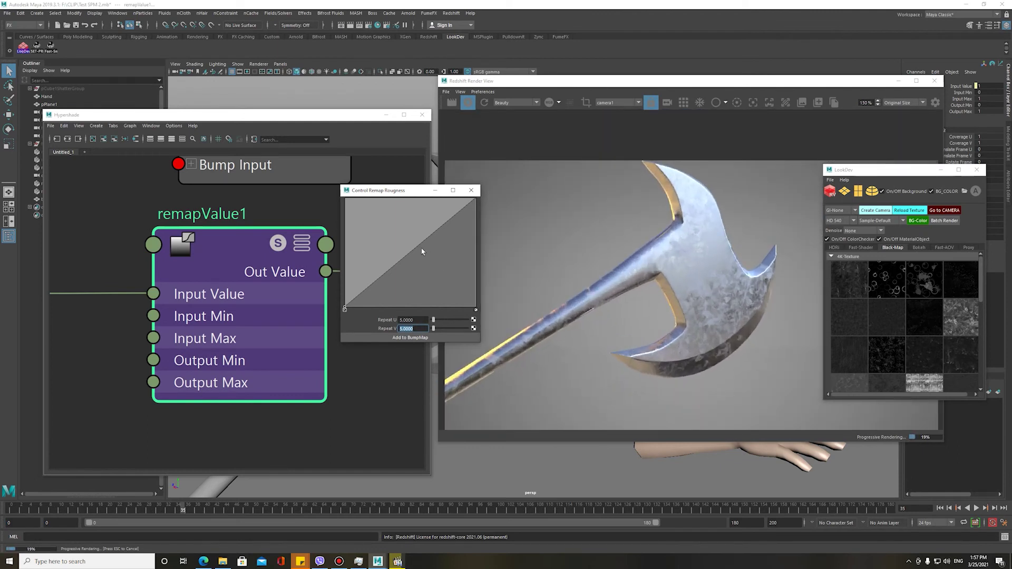
pyautogui.moveTo(422, 251); pyautogui.dragTo(438, 267)
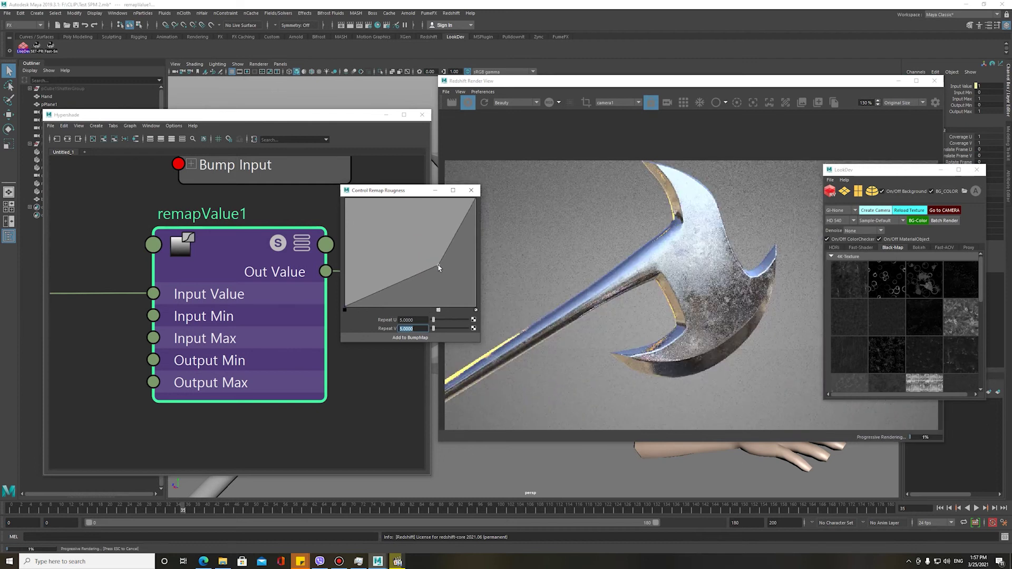
pyautogui.scroll(-2, 568, 300)
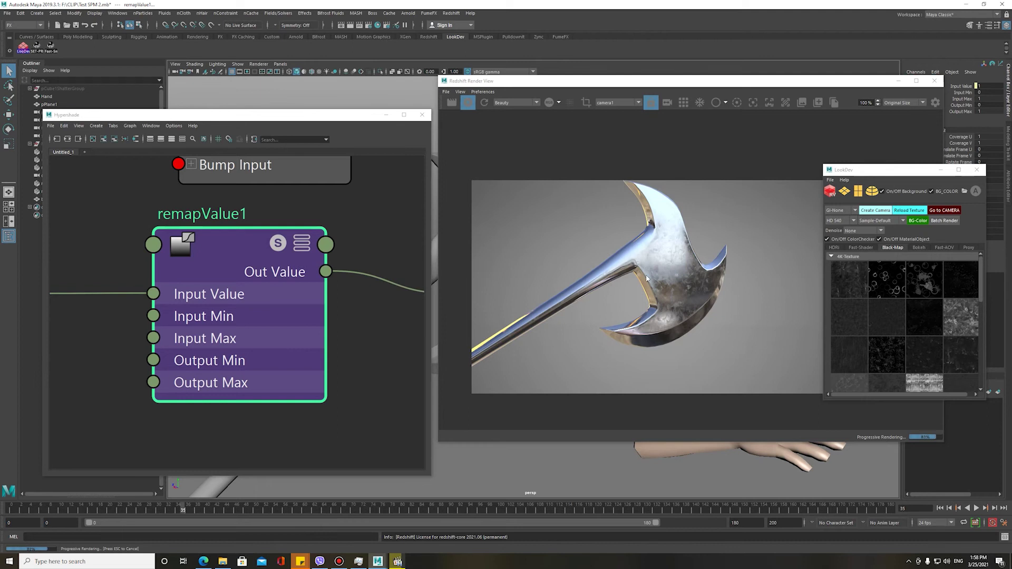
pyautogui.scroll(3, 662, 279)
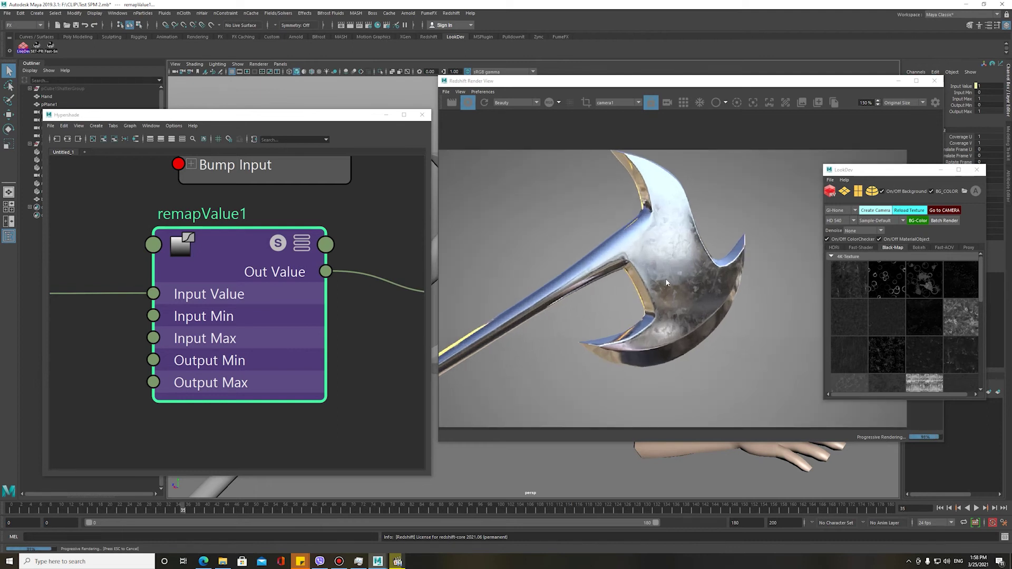
pyautogui.scroll(3, 685, 272)
pyautogui.scroll(-5, 693, 272)
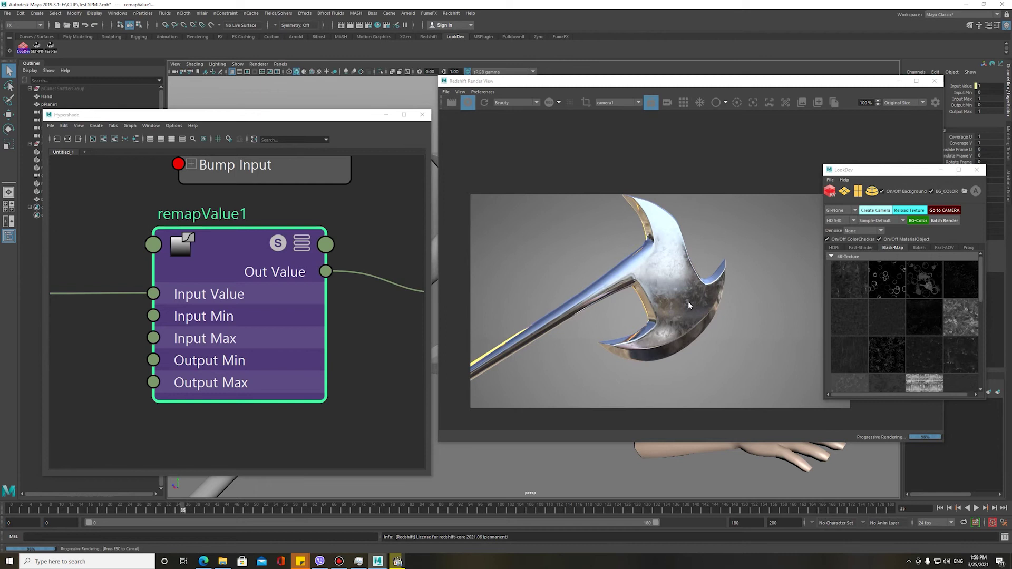
pyautogui.scroll(1, 676, 288)
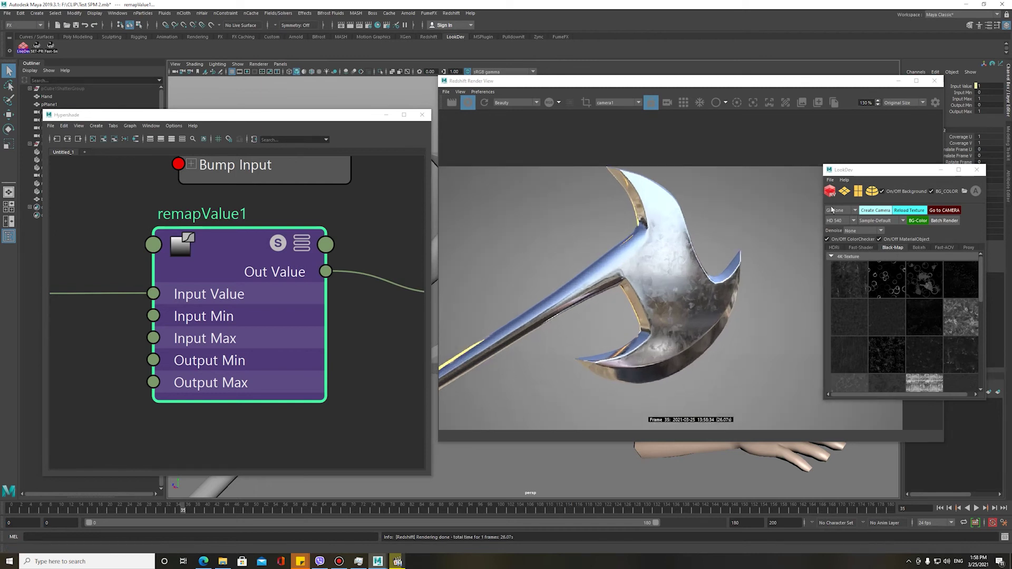
pyautogui.moveTo(868, 173)
pyautogui.mouseDown()
pyautogui.moveTo(700, 168)
pyautogui.moveTo(875, 205)
pyautogui.mouseUp()
# - At frame 73, select bpCube1, the hand and pPlane1 in the Outliner
pyautogui.click(368, 508)
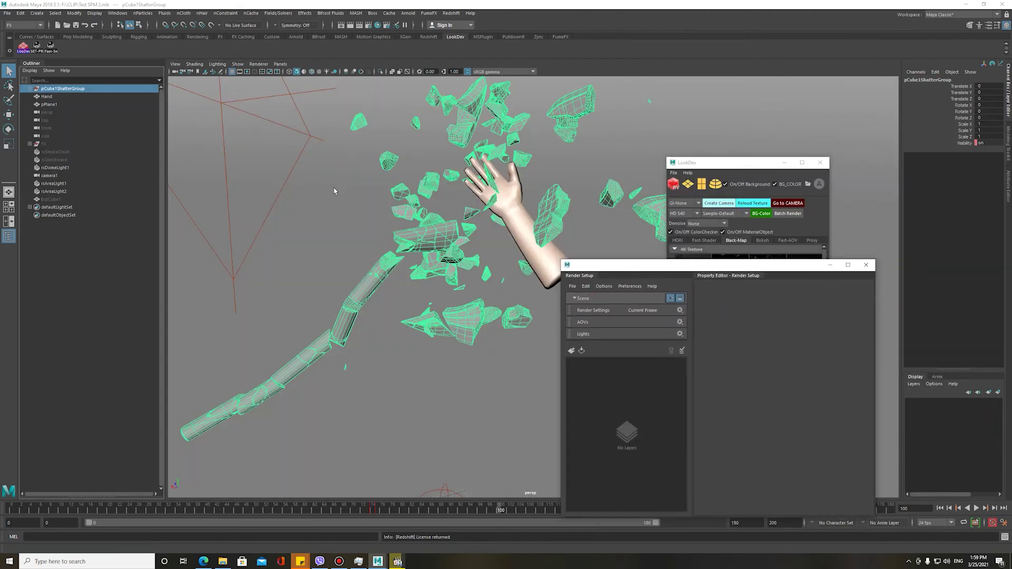
pyautogui.click(70, 90)
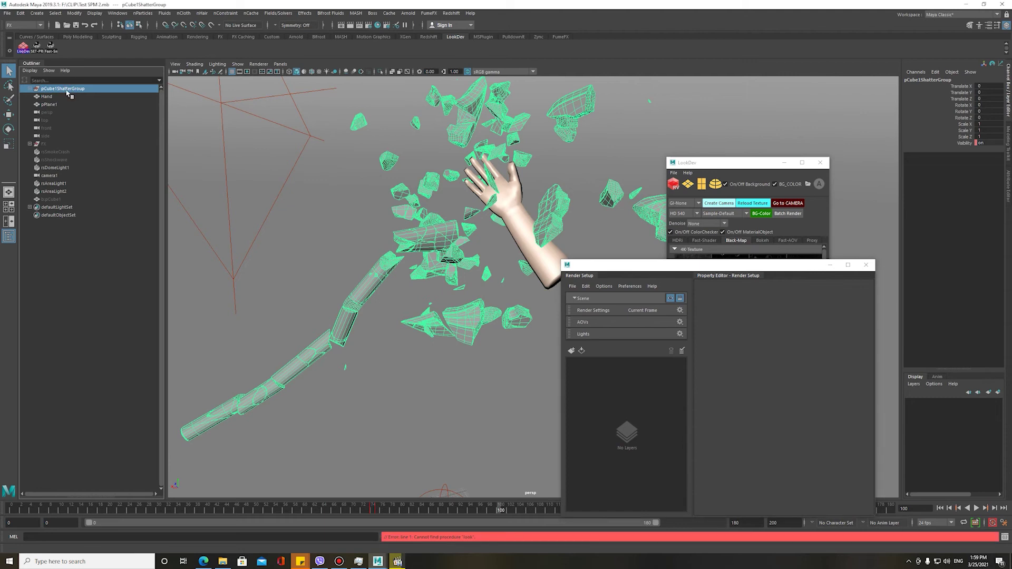
pyautogui.click(65, 200)
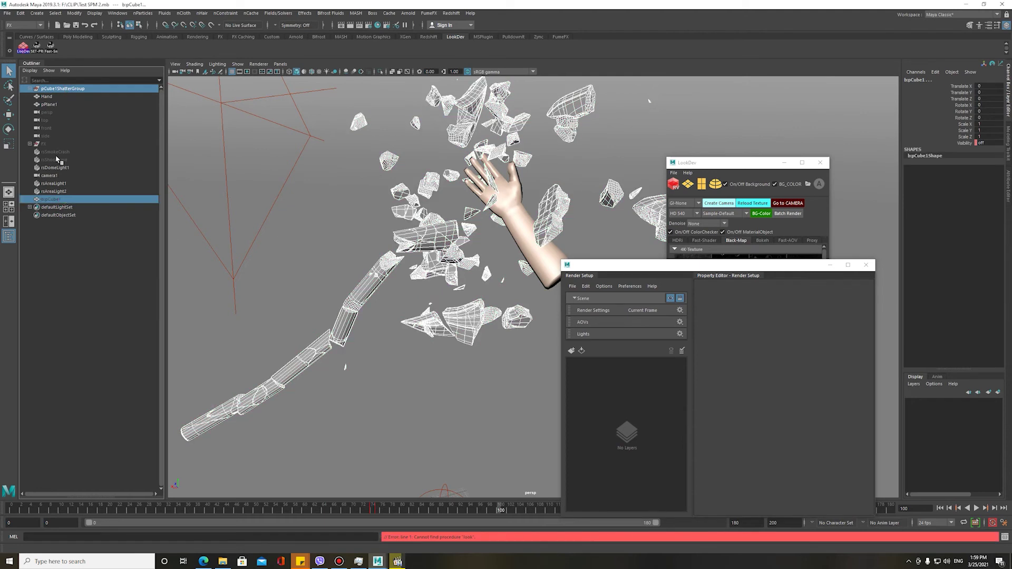
pyautogui.keyDown('ctrl'); pyautogui.click(48, 97); pyautogui.keyUp('ctrl')
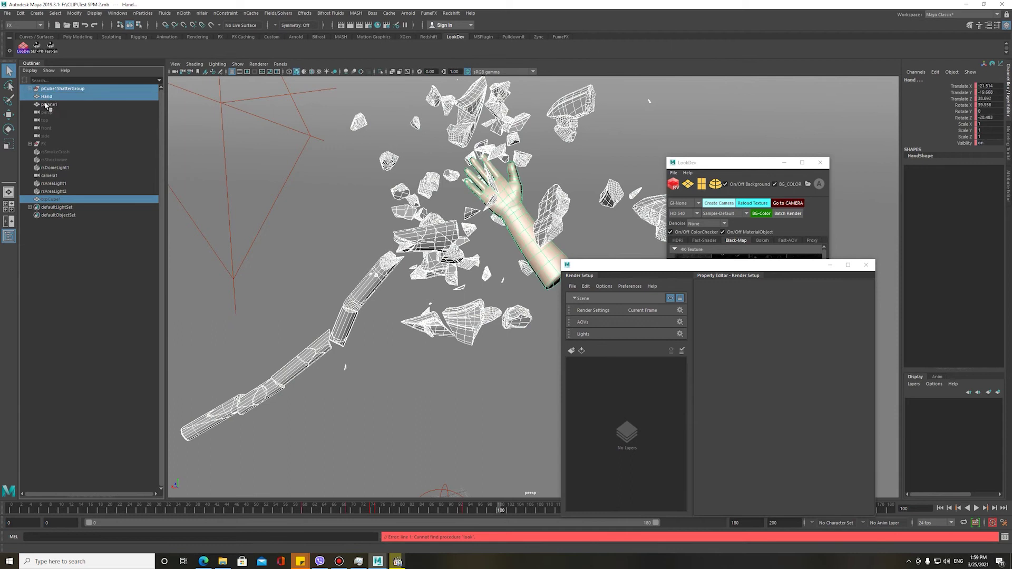
# - Show LookDev's Proxy multilayer manager next to the Render Setup window
pyautogui.click(715, 185)
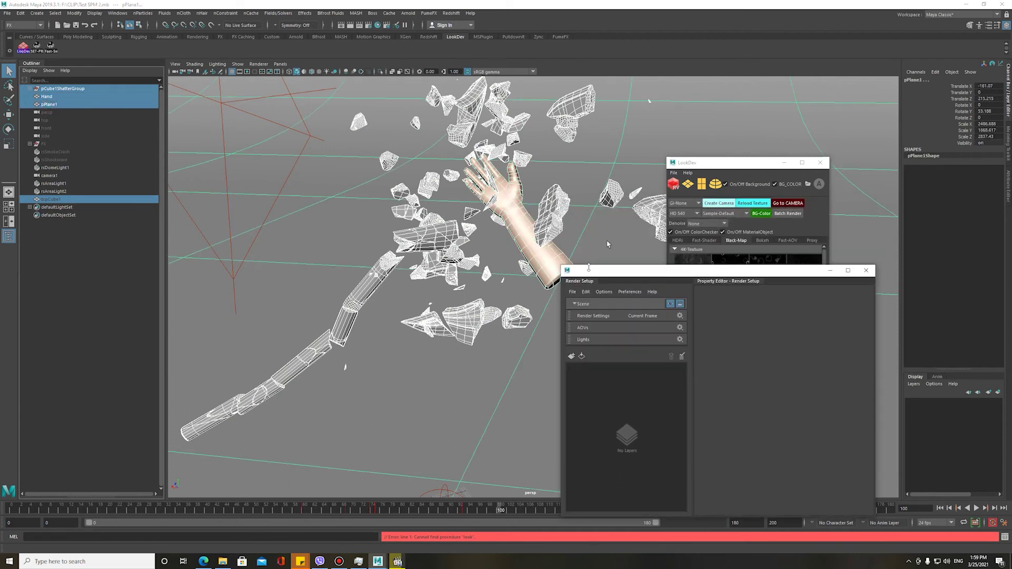
pyautogui.moveTo(720, 166); pyautogui.dragTo(239, 184)
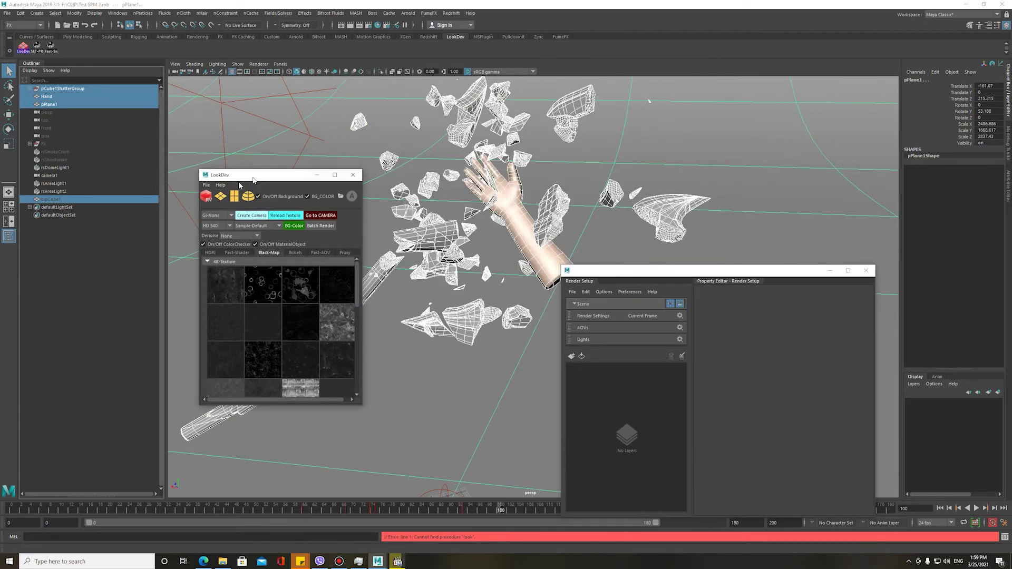
pyautogui.click(306, 258)
pyautogui.click(331, 258)
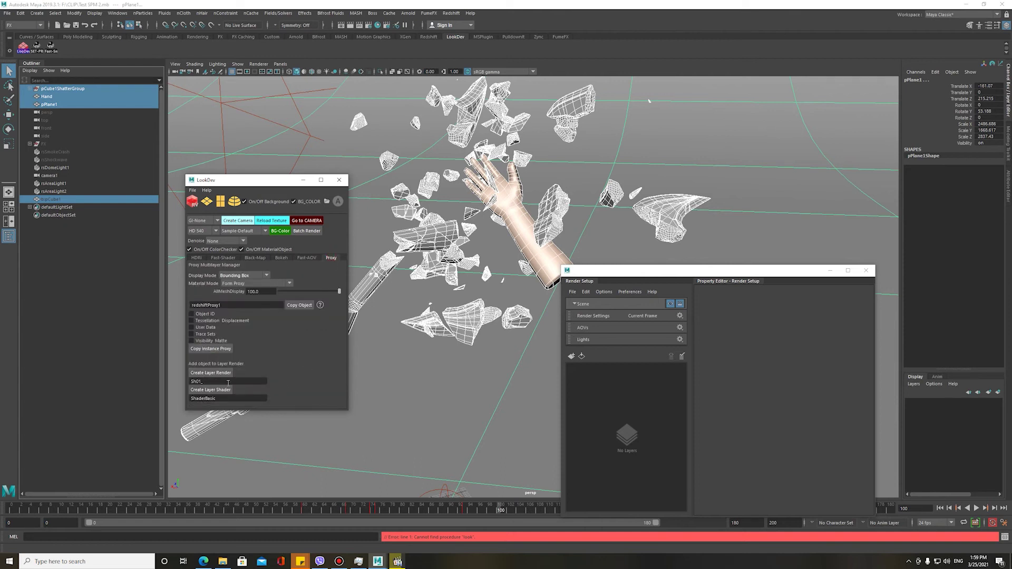
pyautogui.moveTo(671, 278); pyautogui.dragTo(642, 191)
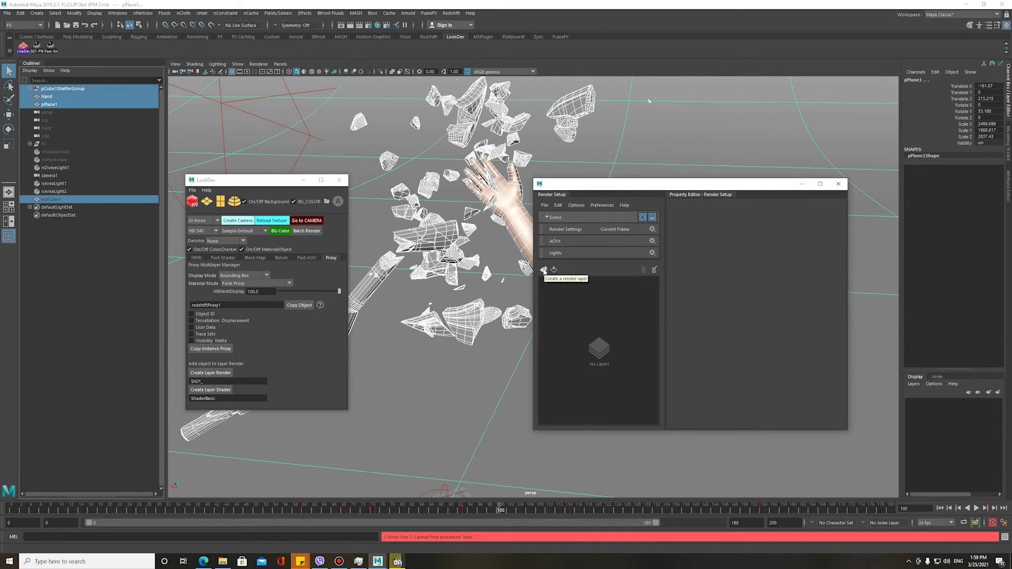
# - Create a new render layer named Layer1
pyautogui.click(544, 270)
pyautogui.doubleClick(585, 282)
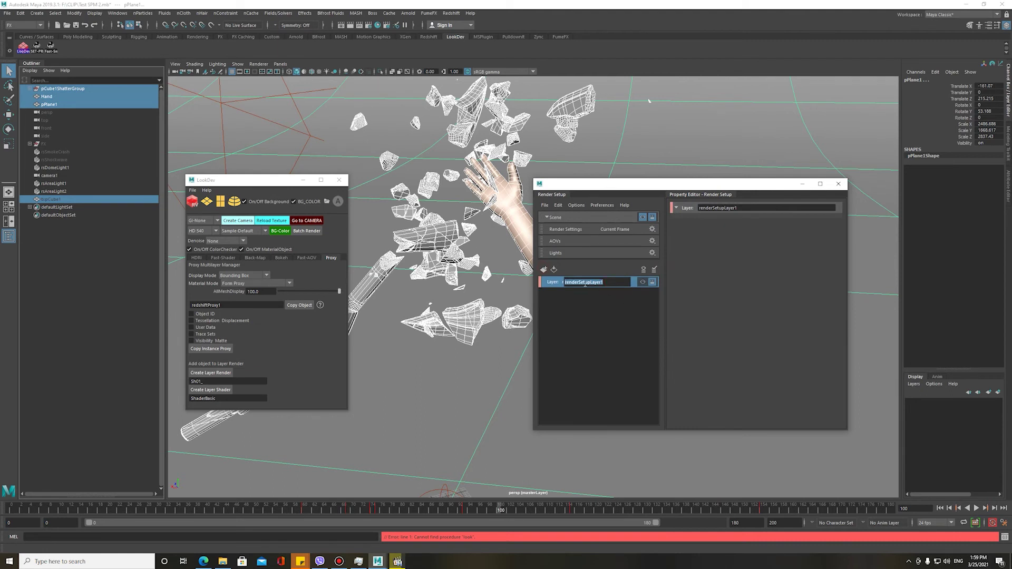
pyautogui.write('Layer')
pyautogui.press('Return')
# - Add a collection holding the selected shards, hand and plane to Layer1 and make it visible
pyautogui.rightClick(579, 285)
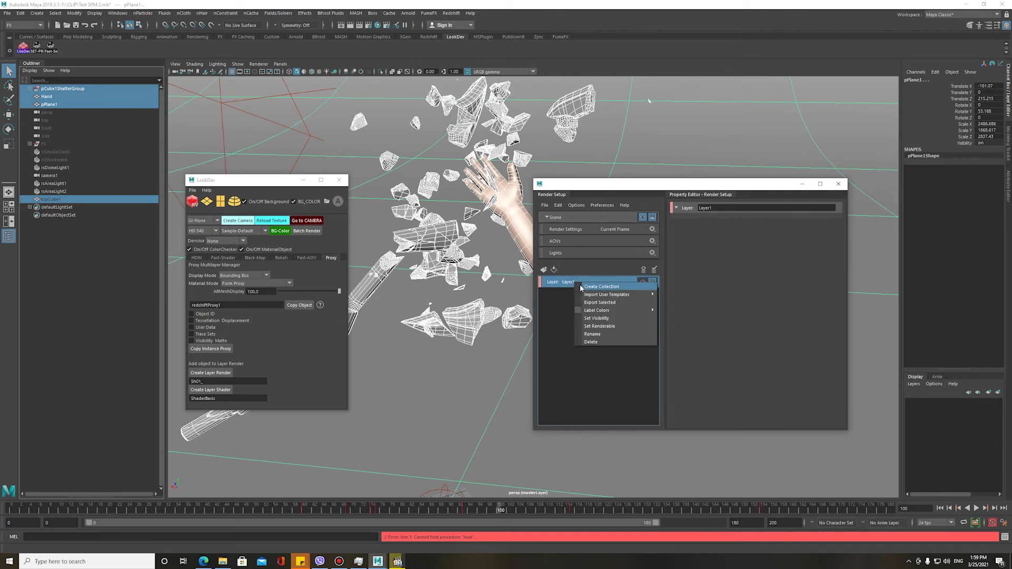
pyautogui.click(606, 286)
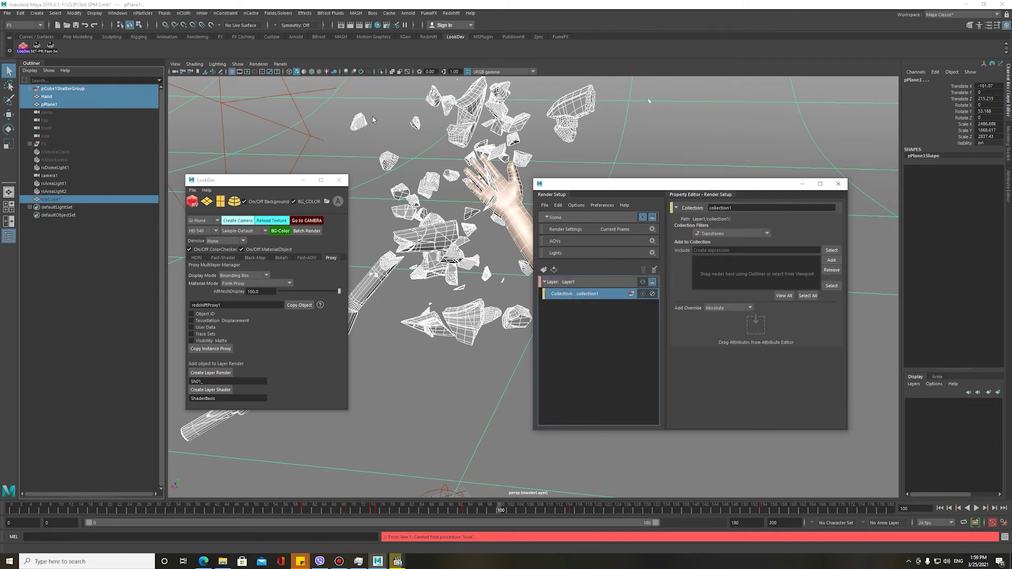
pyautogui.click(831, 260)
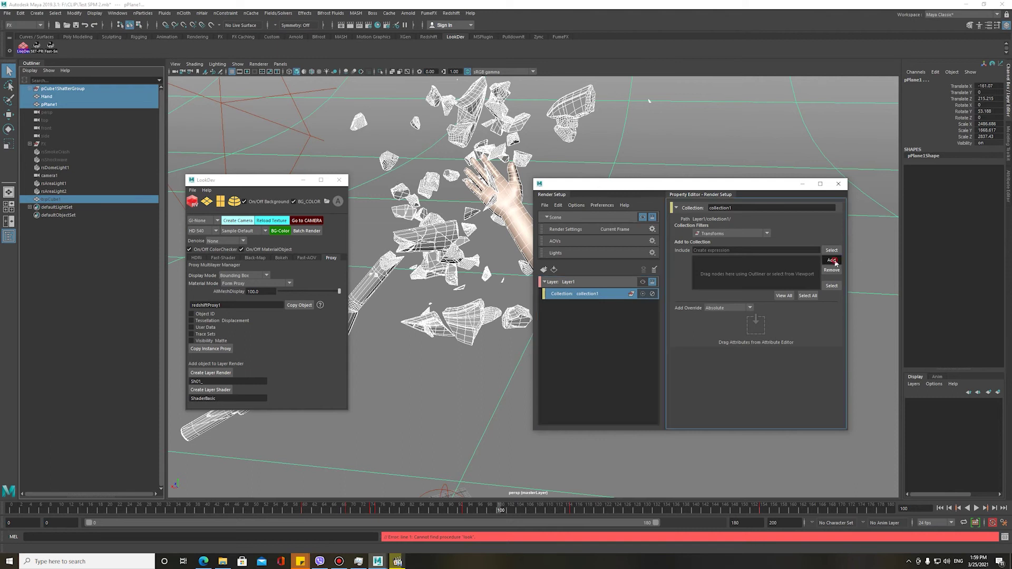
pyautogui.click(651, 283)
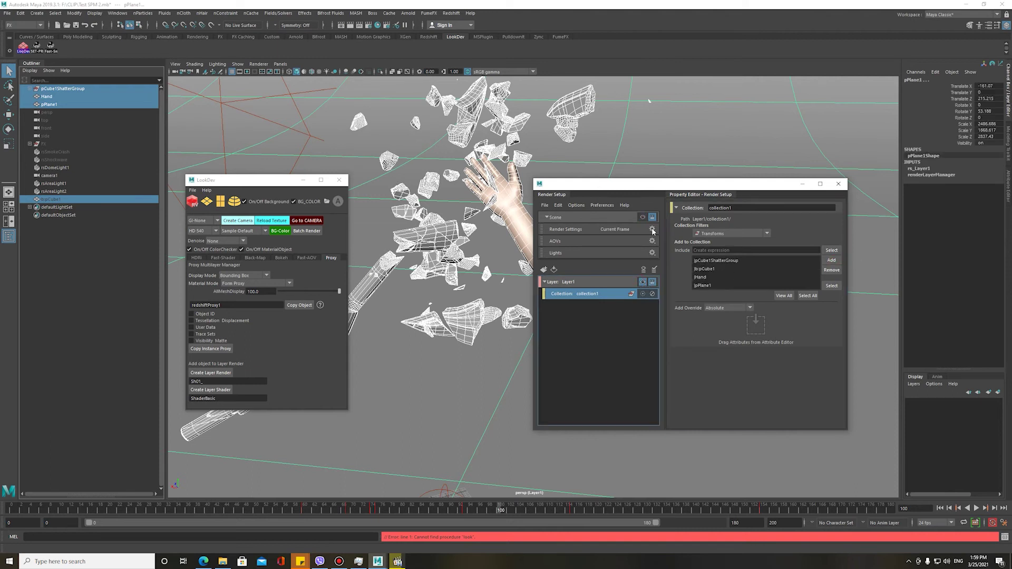
pyautogui.click(588, 283)
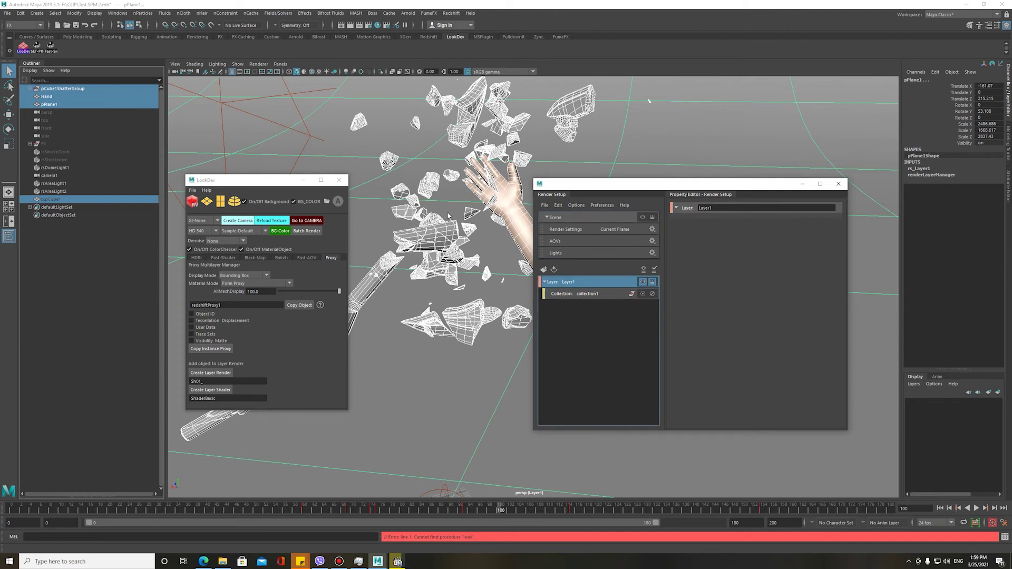
pyautogui.moveTo(580, 186); pyautogui.dragTo(679, 187)
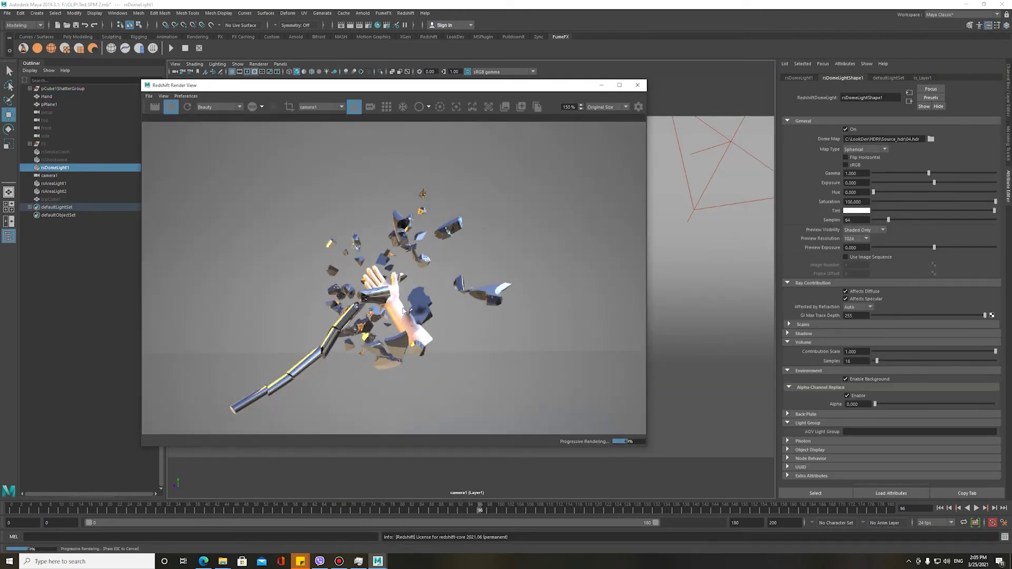
# - Select the hand and create a Fast-Shader custom material for it, named Hand1
pyautogui.click(462, 37)
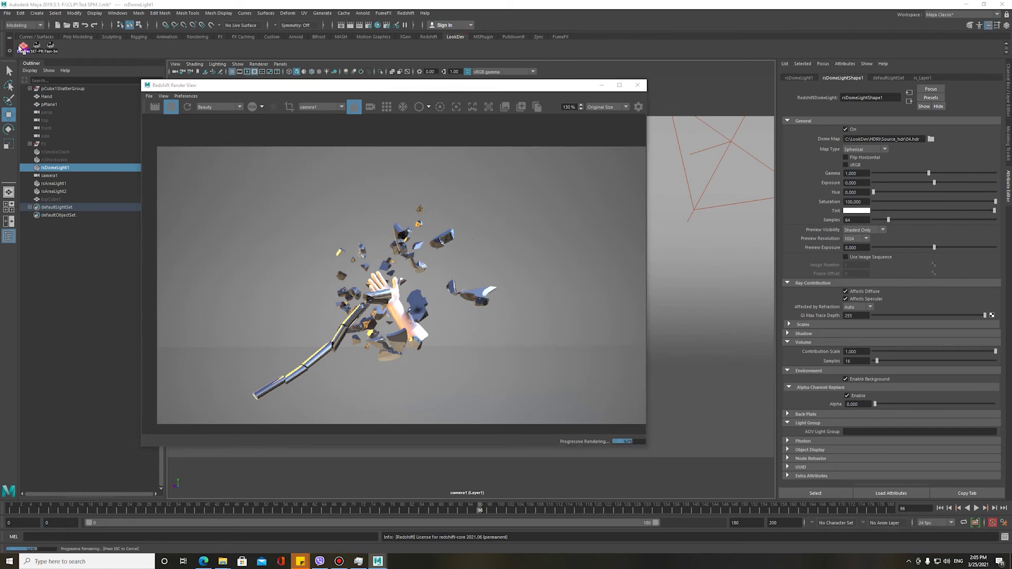
pyautogui.click(24, 48)
pyautogui.moveTo(265, 179); pyautogui.dragTo(806, 168)
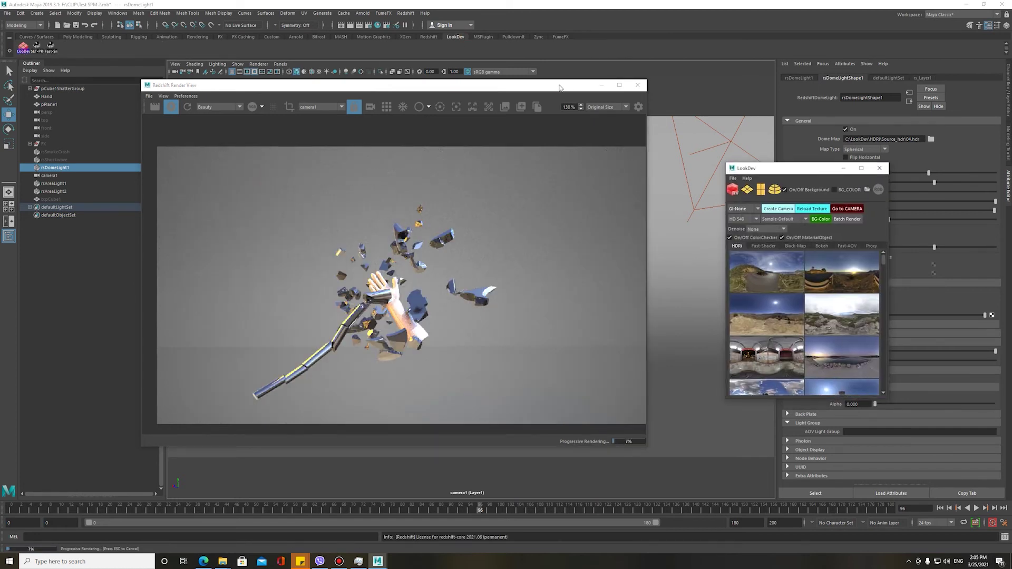
pyautogui.moveTo(396, 84); pyautogui.dragTo(187, 95)
pyautogui.click(480, 316)
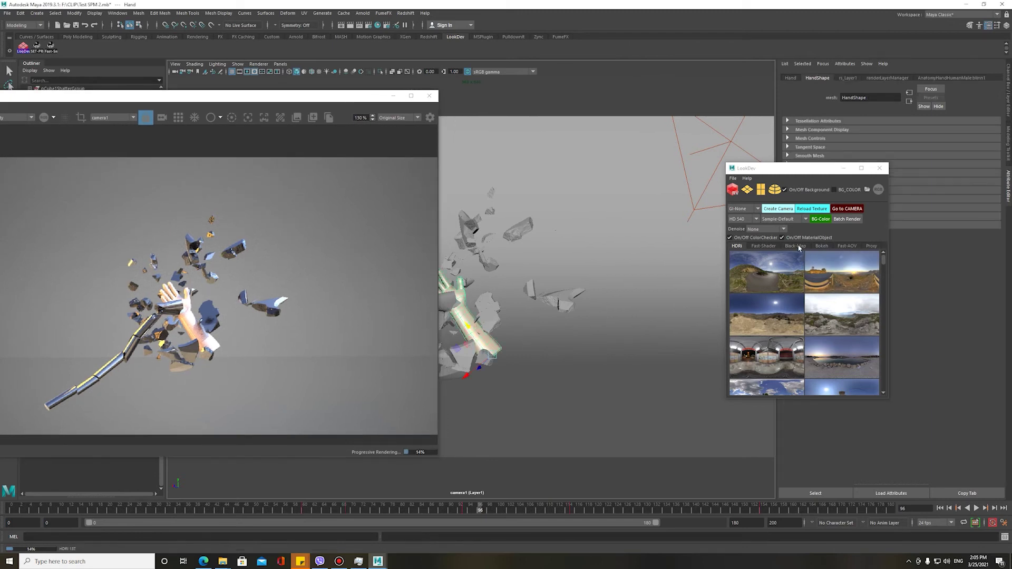
pyautogui.click(763, 245)
pyautogui.write('Hand')
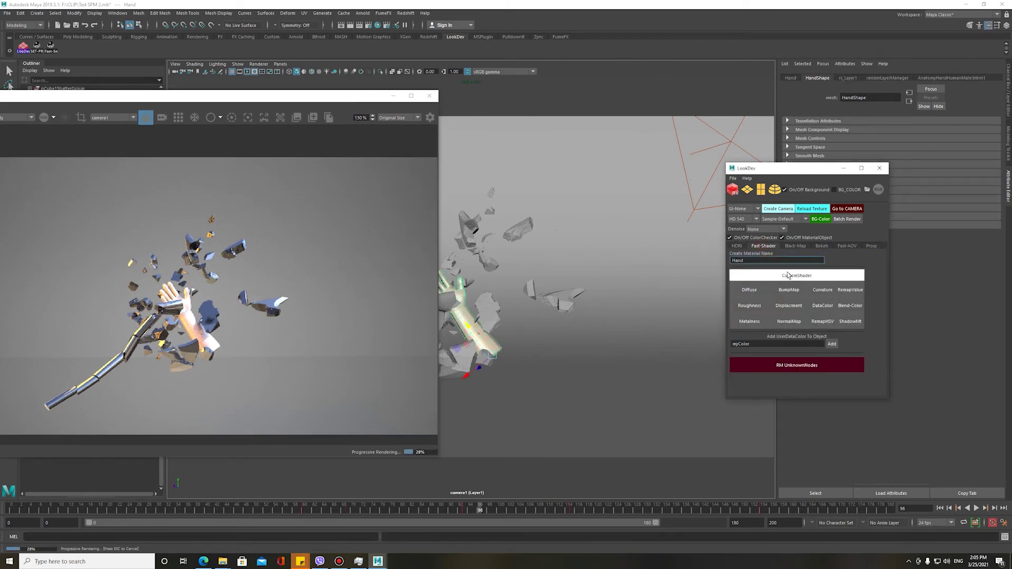
pyautogui.click(786, 277)
pyautogui.moveTo(782, 171); pyautogui.dragTo(634, 203)
# - Keep the Custom preset and set Hand1's diffuse colour to a peach skin tone
pyautogui.scroll(4, 182, 304)
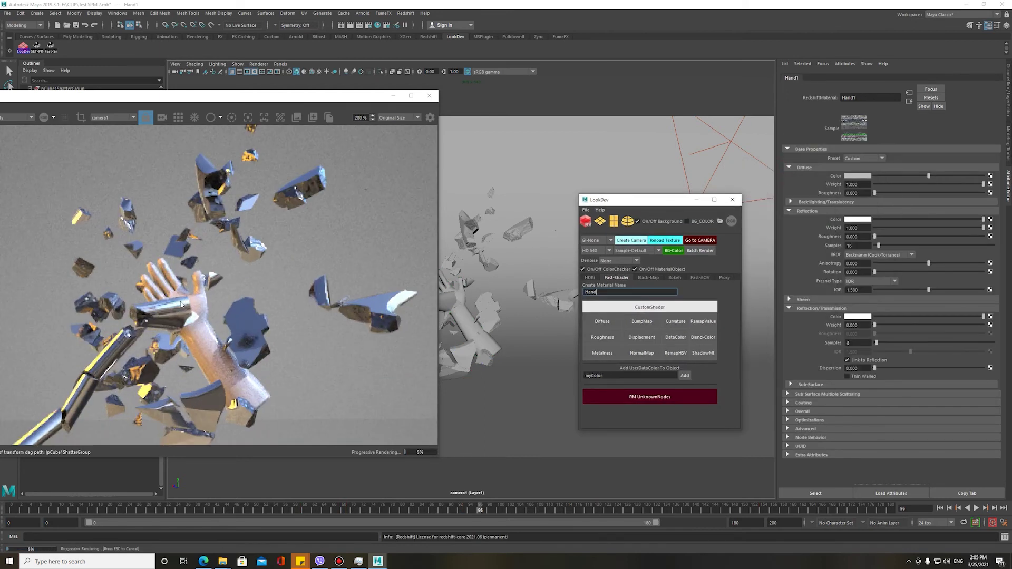
pyautogui.click(859, 158)
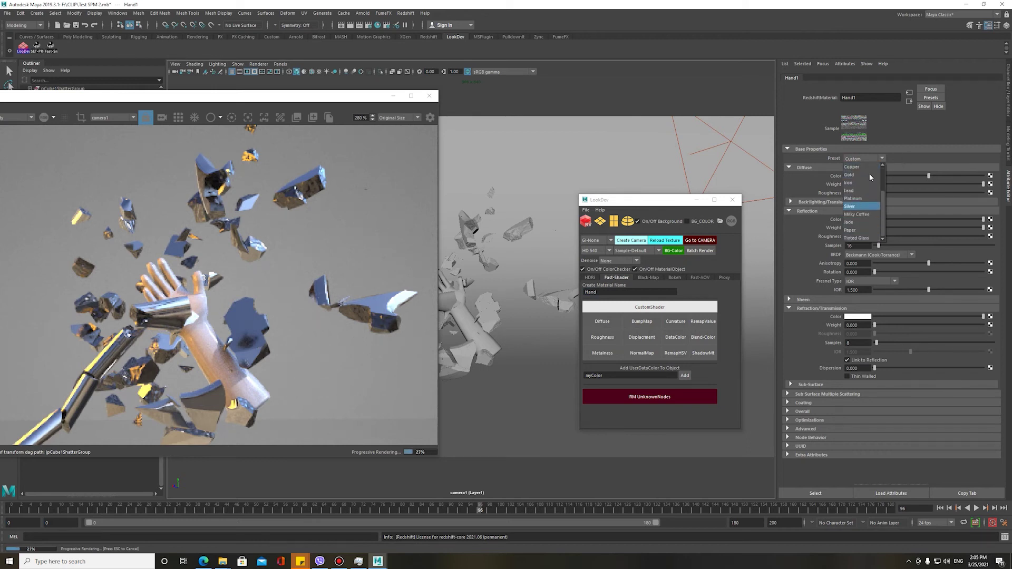
pyautogui.click(922, 138)
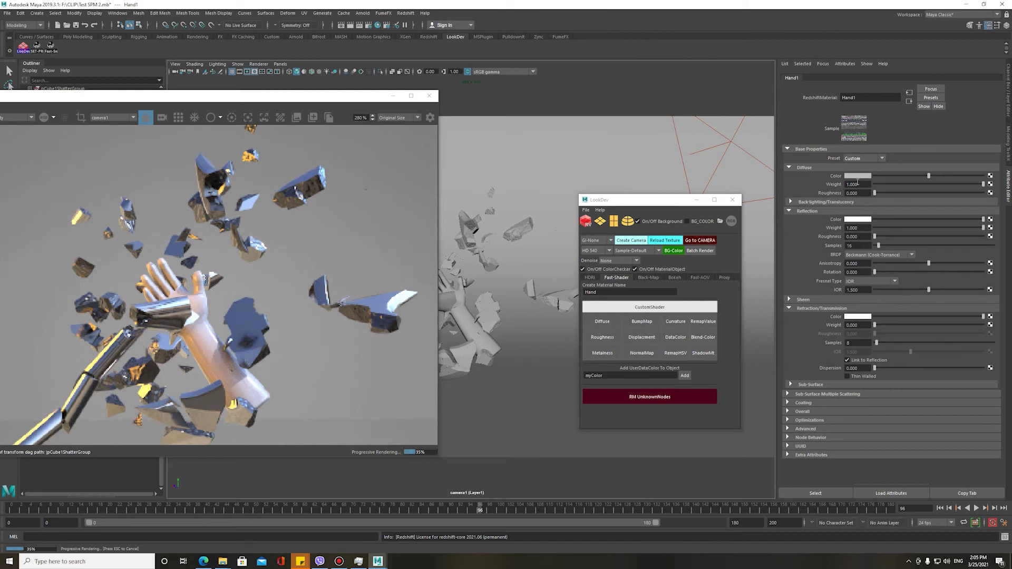
pyautogui.click(855, 176)
pyautogui.click(823, 196)
pyautogui.moveTo(814, 204); pyautogui.dragTo(900, 217)
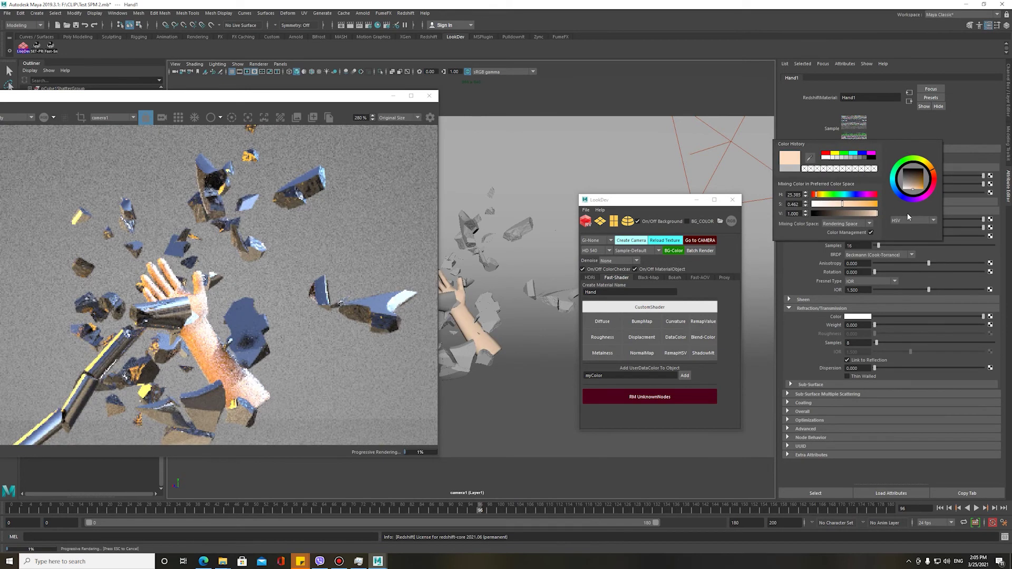
# - Render only a region around the hand and raise the reflection roughness to 0.511
pyautogui.moveTo(175, 263); pyautogui.dragTo(267, 363)
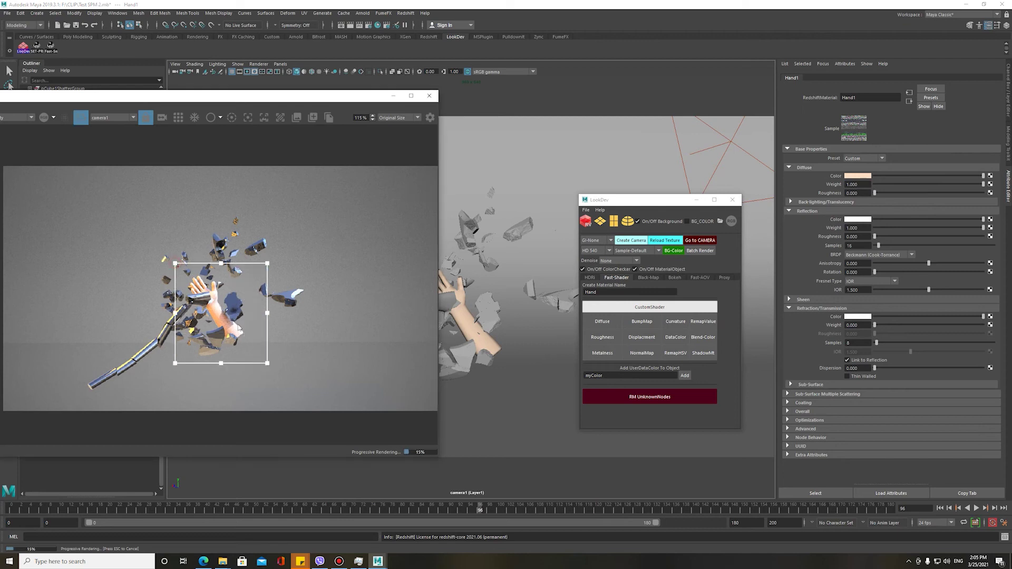
pyautogui.scroll(4, 198, 302)
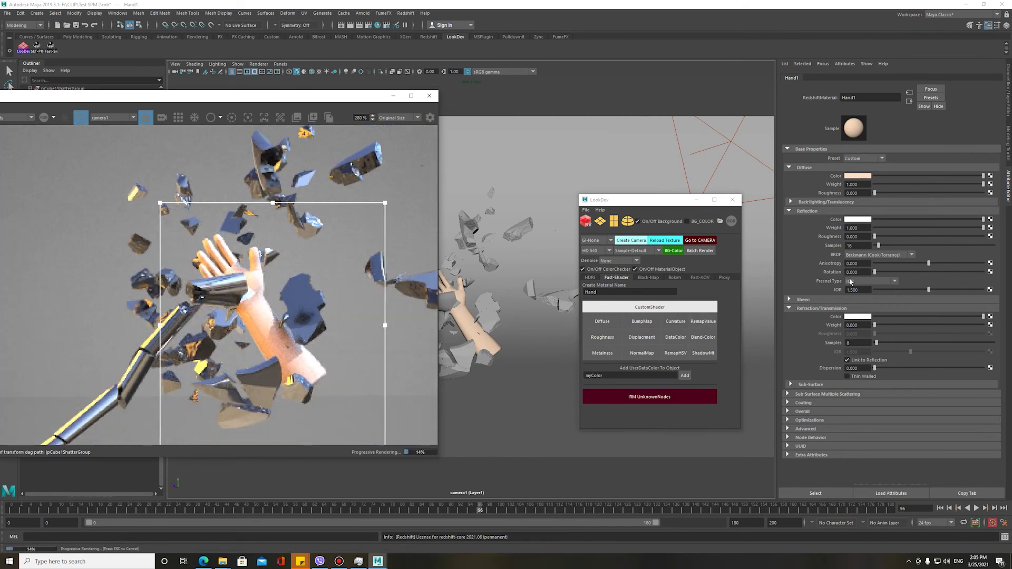
pyautogui.moveTo(925, 236); pyautogui.dragTo(950, 230)
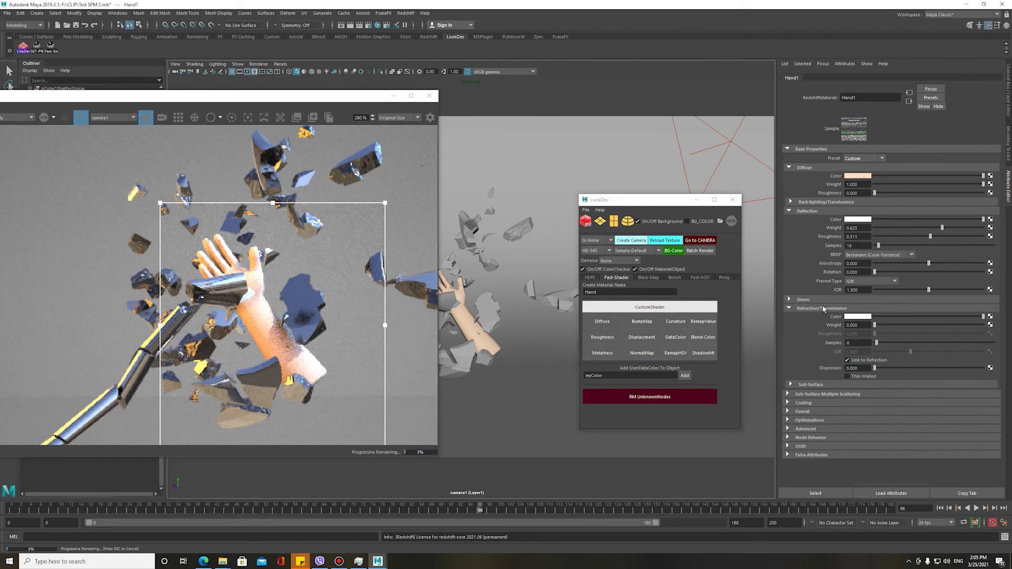
# - Give the hand's subsurface scattering a Layer 1 radius of 3, radius scale 2 and 256 samples
pyautogui.click(814, 395)
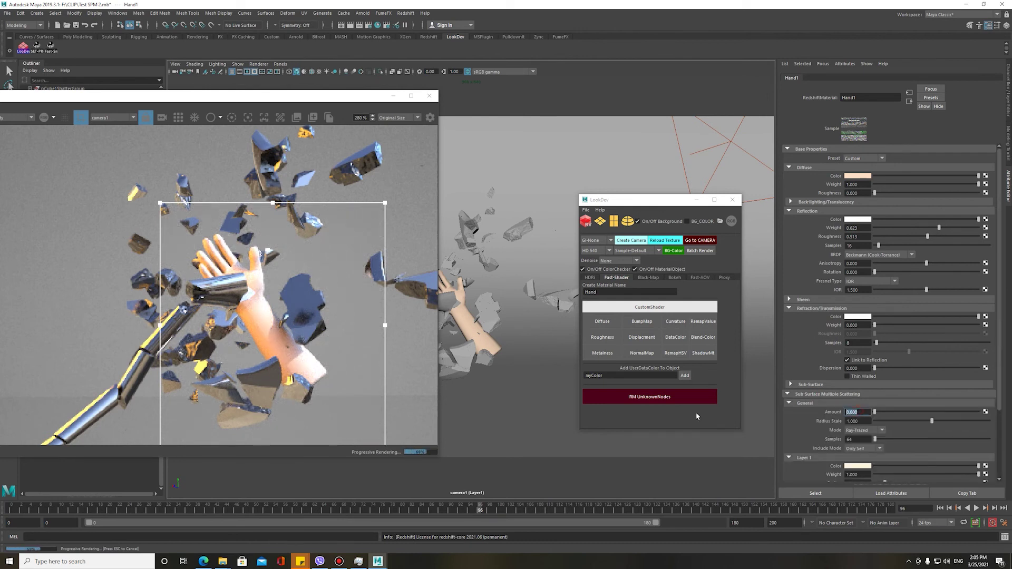
pyautogui.scroll(-3, 849, 435)
pyautogui.doubleClick(865, 434)
pyautogui.write('3')
pyautogui.press('Return')
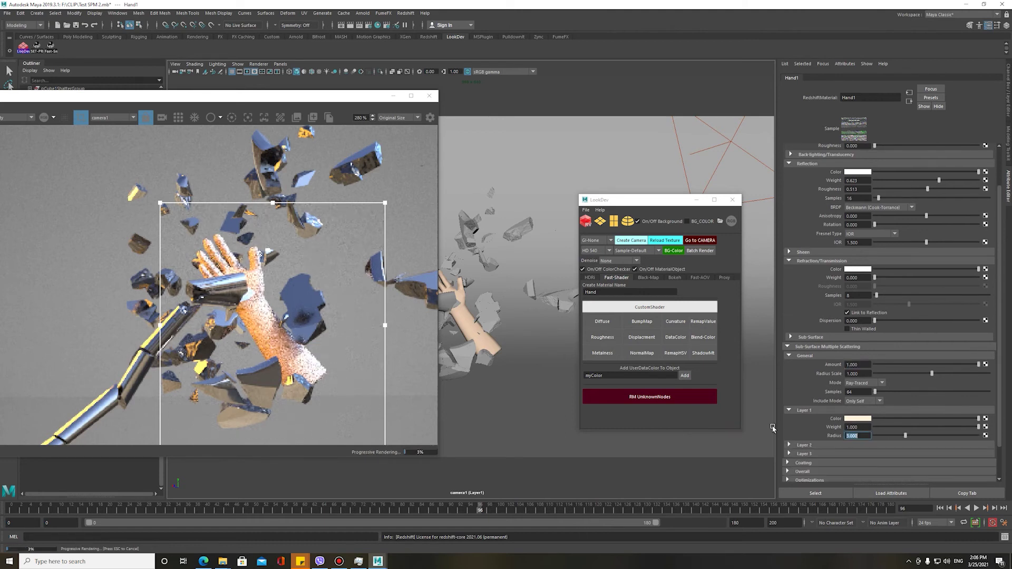
pyautogui.click(863, 373)
pyautogui.write('2')
pyautogui.press('Return')
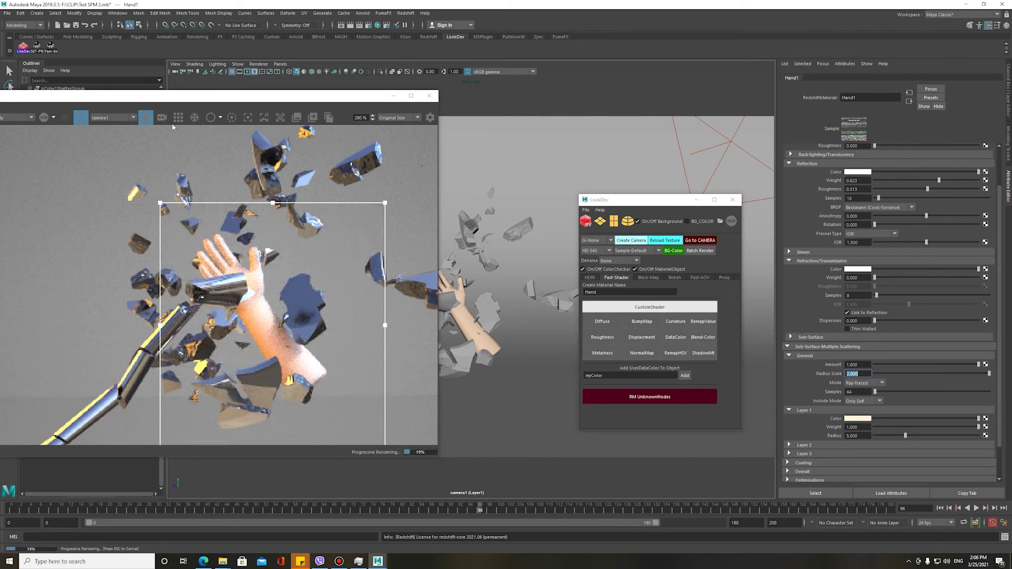
pyautogui.moveTo(295, 96); pyautogui.dragTo(432, 91)
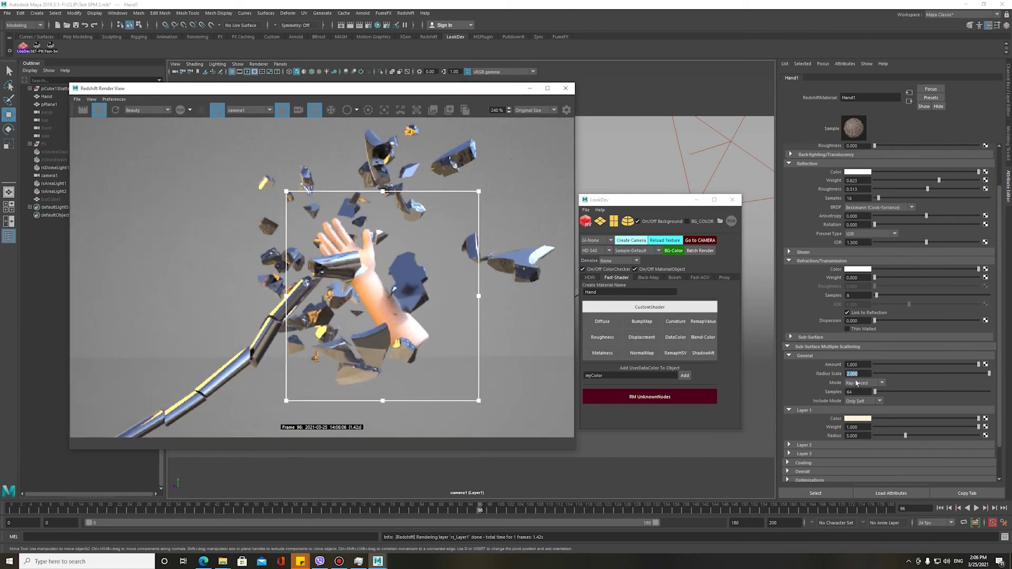
pyautogui.press('Tab')
pyautogui.write('256')
pyautogui.press('Return')
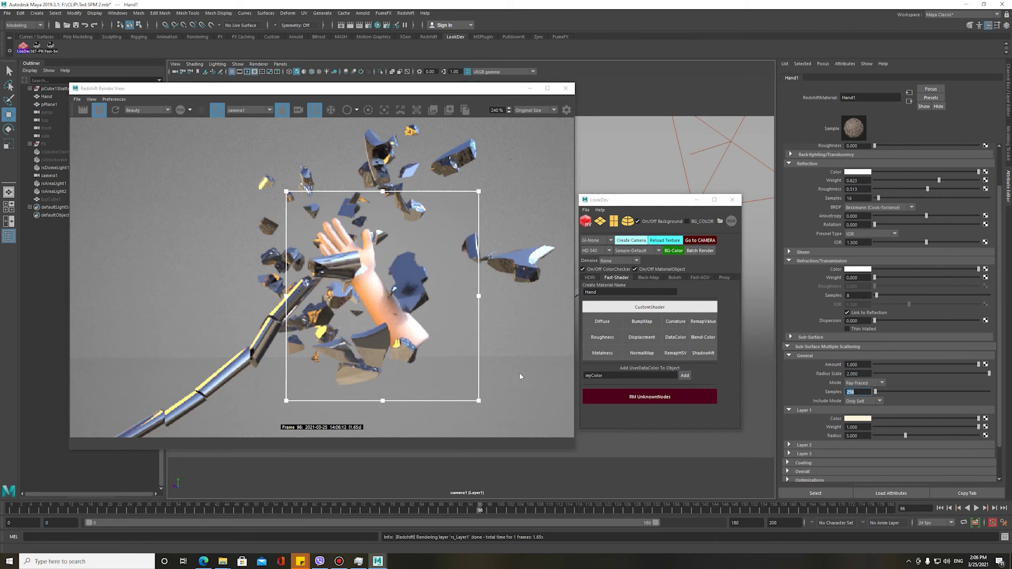
# - Switch the subsurface scattering mode to Point-Based
pyautogui.scroll(-2, 297, 299)
pyautogui.scroll(-2, 297, 299)
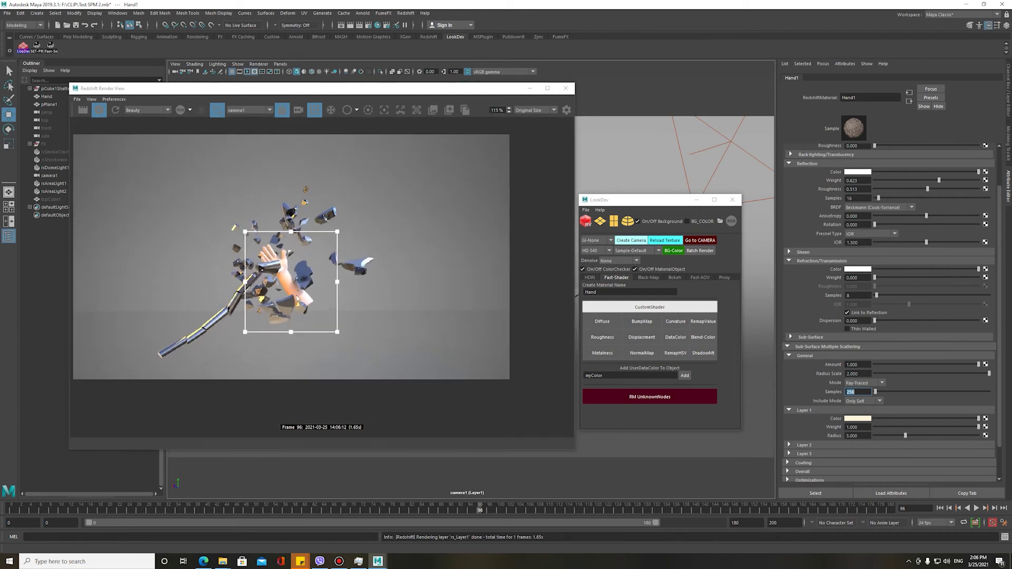
pyautogui.scroll(2, 277, 280)
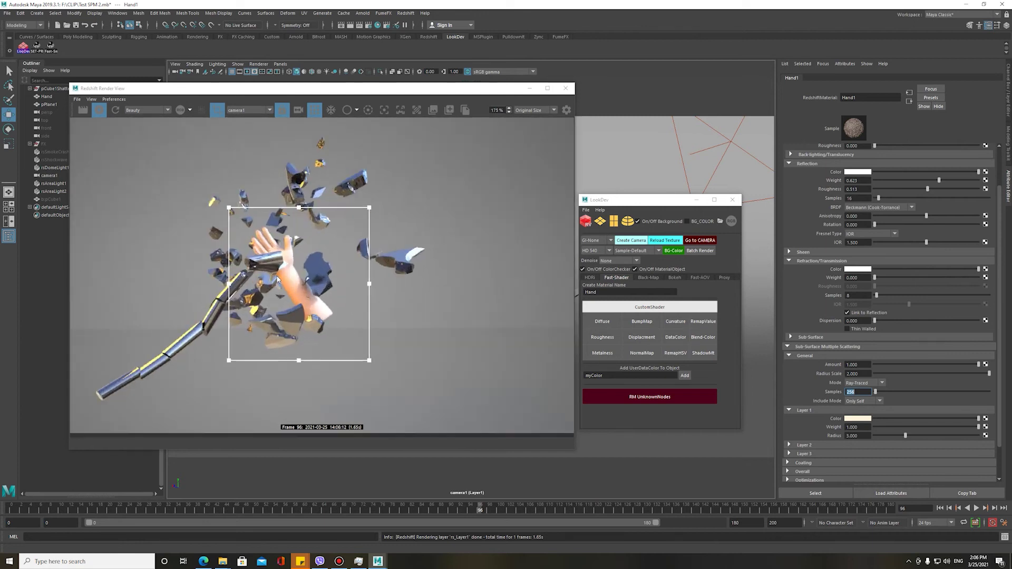
pyautogui.click(864, 383)
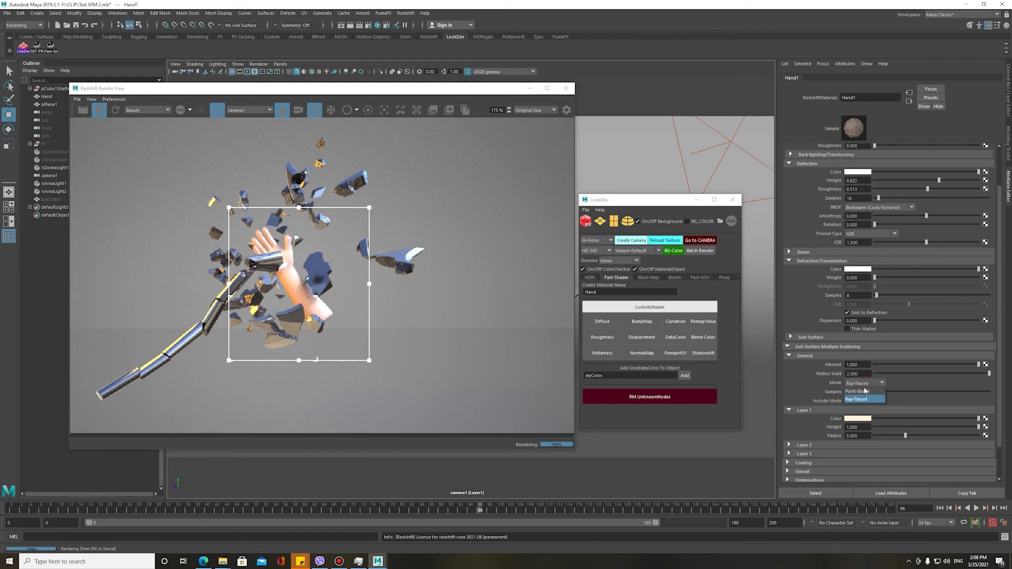
pyautogui.click(864, 393)
# - Try diffuse weights 0.7 and 1.0, settling on 0.9 for the hand
pyautogui.scroll(1, 280, 258)
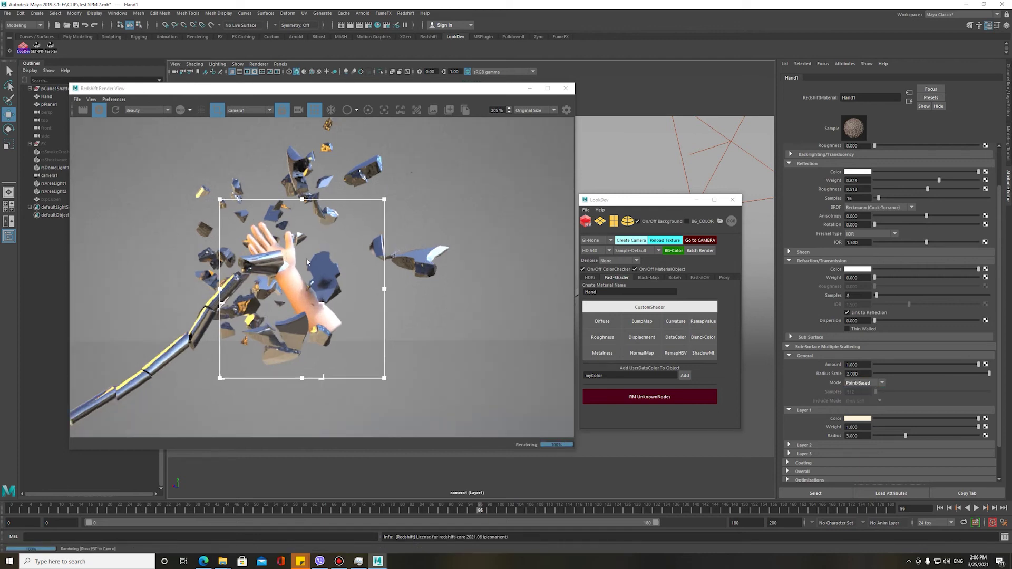
pyautogui.scroll(3, 291, 260)
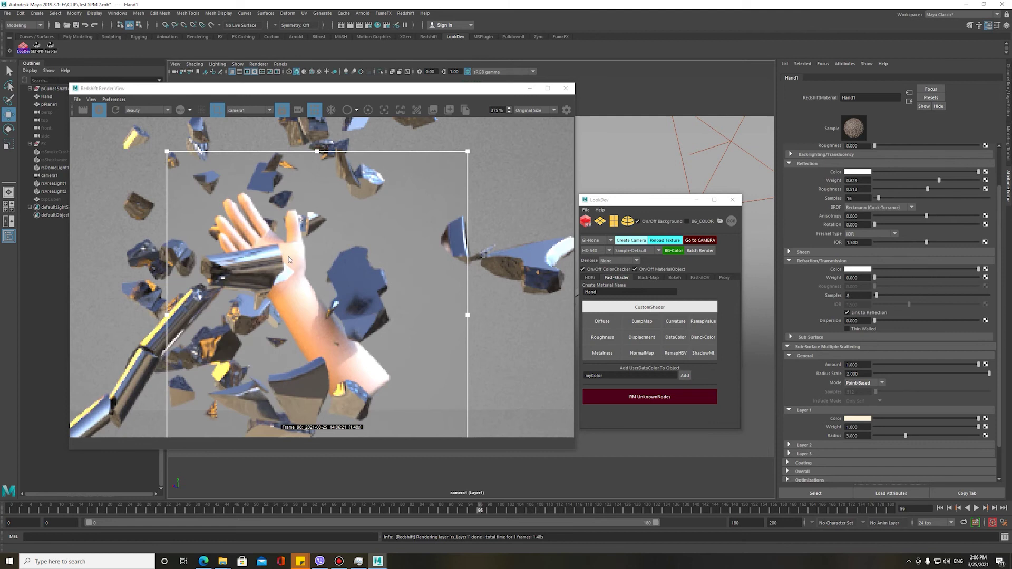
pyautogui.scroll(-4, 295, 334)
pyautogui.scroll(1, 295, 334)
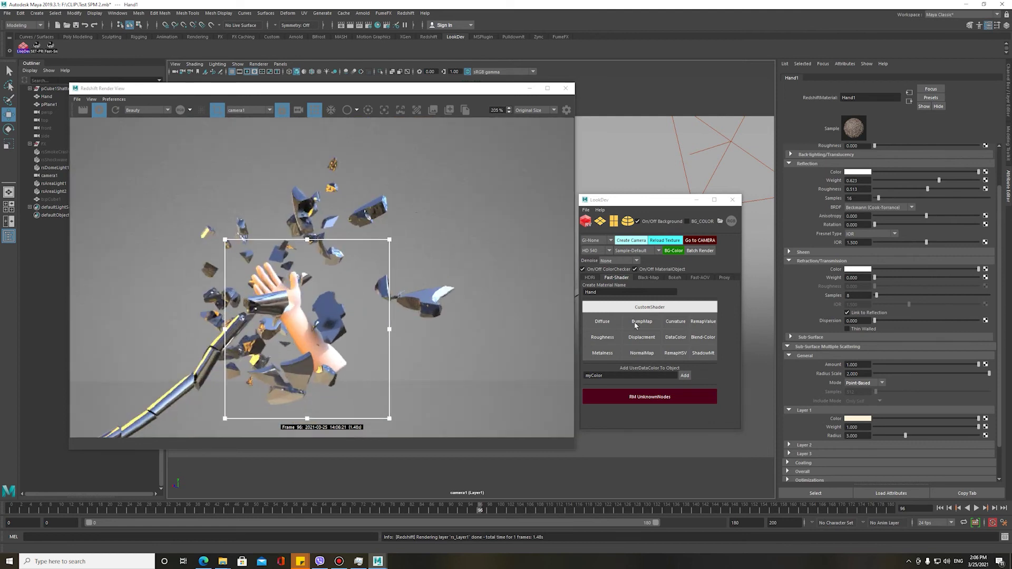
pyautogui.scroll(2, 804, 240)
pyautogui.doubleClick(866, 184)
pyautogui.write('0.7')
pyautogui.press('Return')
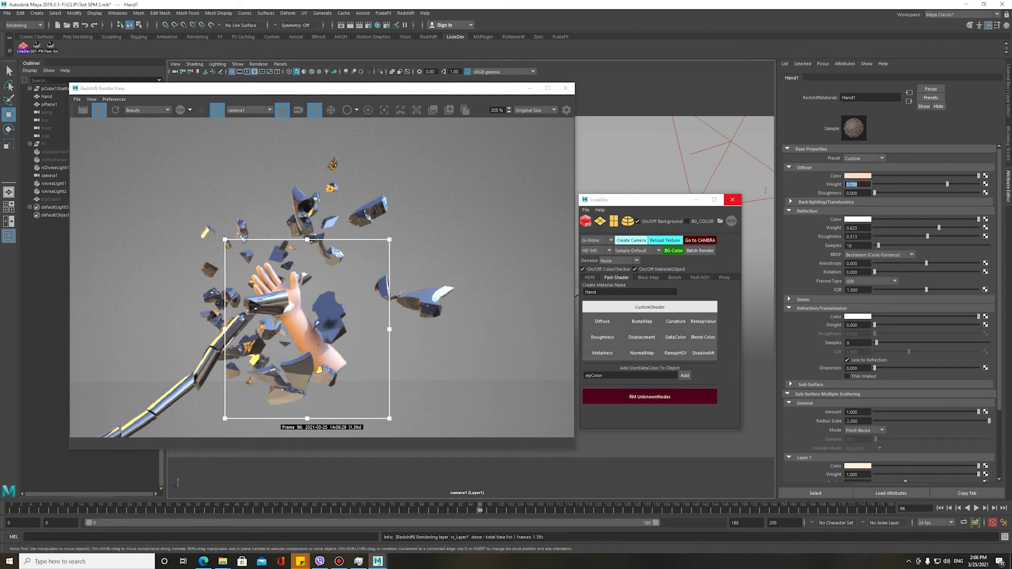
pyautogui.write('.')
pyautogui.write('1')
pyautogui.press('Return')
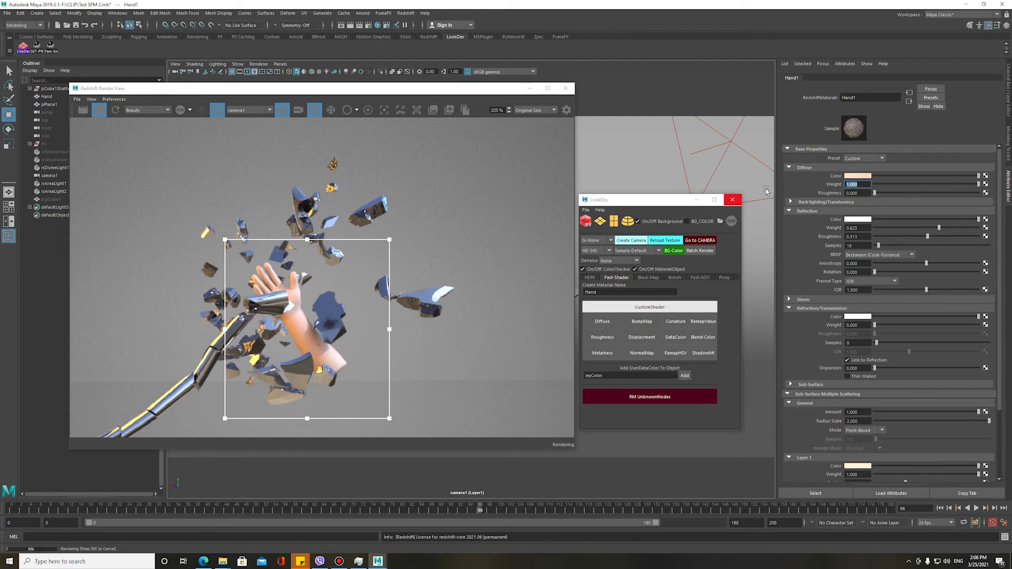
pyautogui.write('.9')
pyautogui.press('Return')
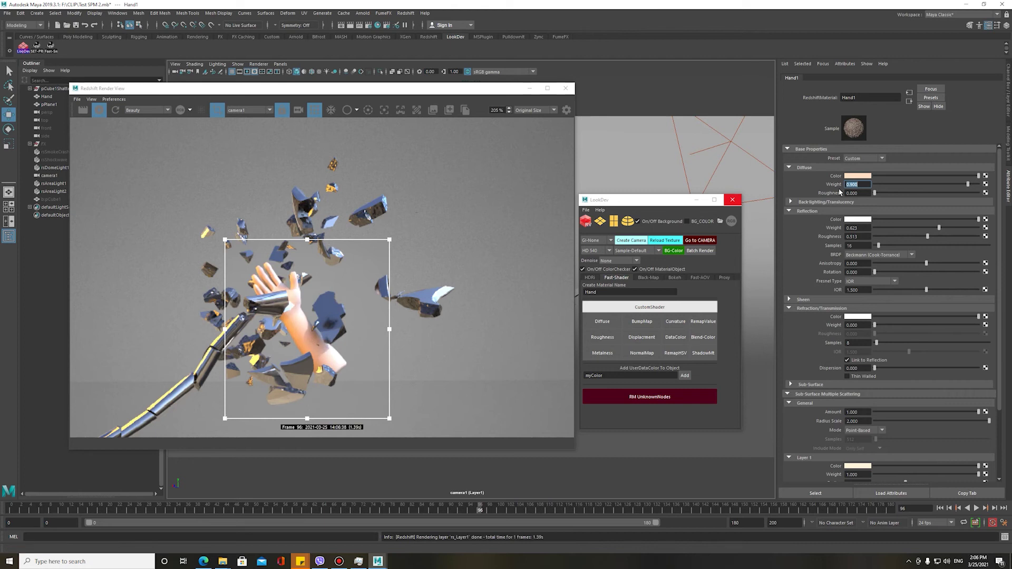
# - Turn off region rendering so the full frame re-renders, and nudge the render window left
pyautogui.scroll(-3, 405, 257)
pyautogui.scroll(2, 406, 252)
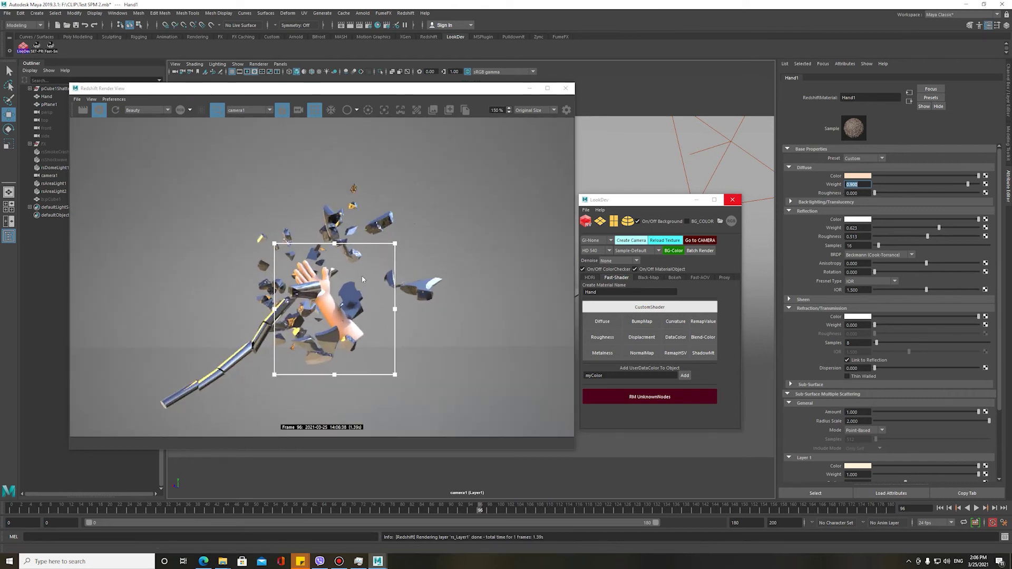
pyautogui.click(321, 110)
pyautogui.scroll(1, 394, 281)
pyautogui.scroll(3, 394, 281)
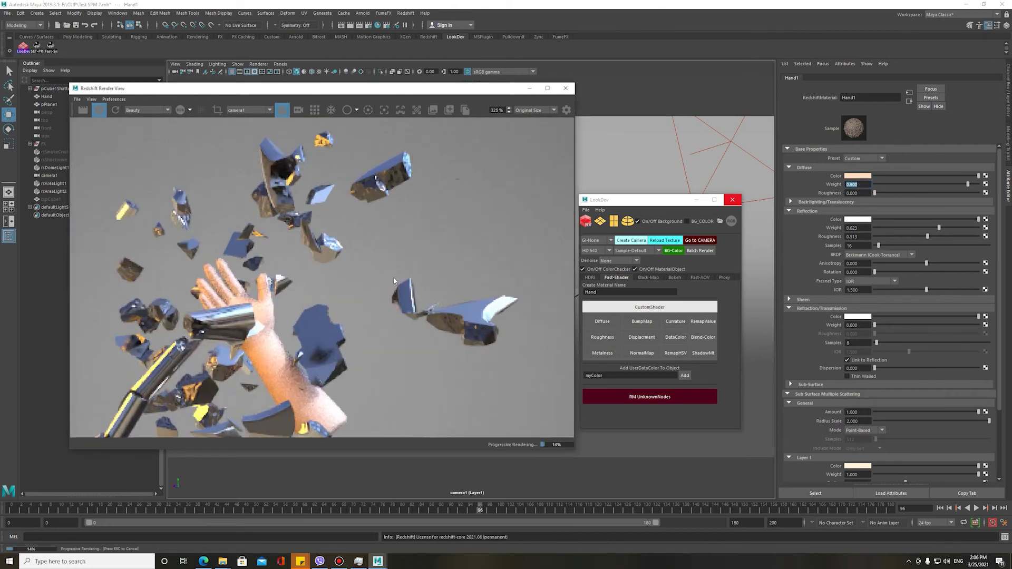
pyautogui.scroll(-4, 395, 182)
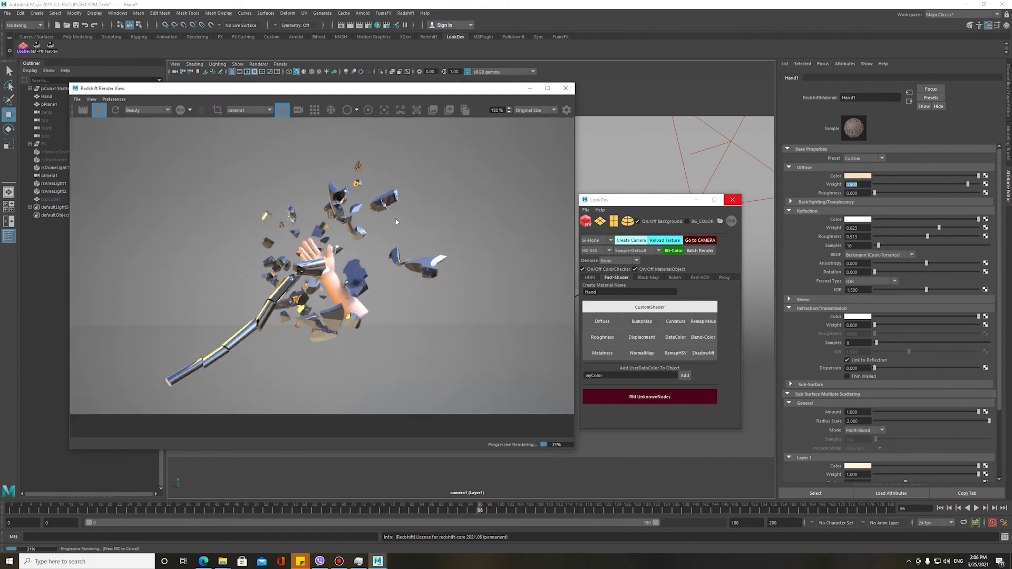
pyautogui.moveTo(326, 93); pyautogui.dragTo(284, 102)
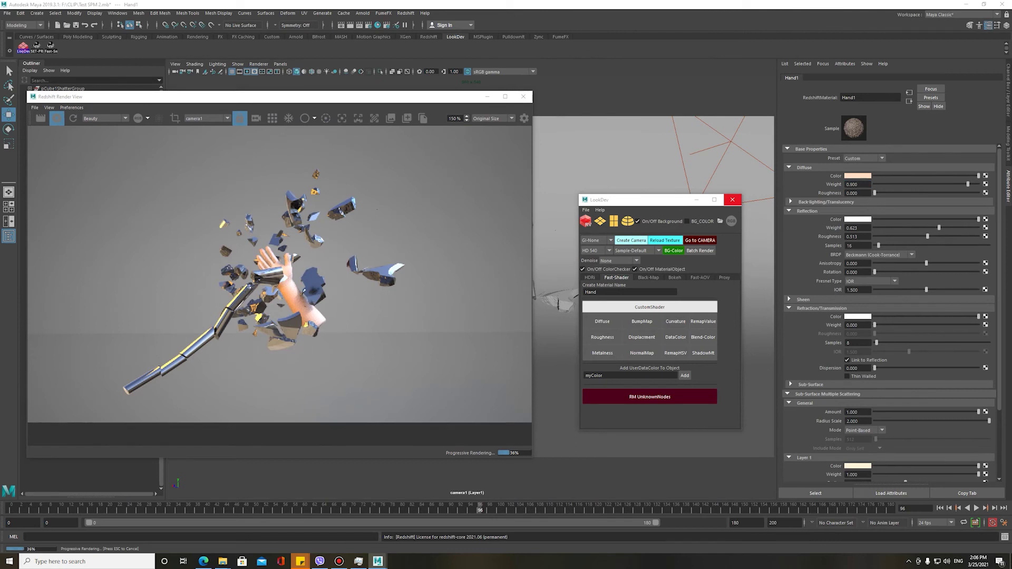
# - Select and frame the MatTrong_Bua node, keep the Custom preset, and commit diffuse weight 1.0
pyautogui.moveTo(317, 117); pyautogui.dragTo(731, 111)
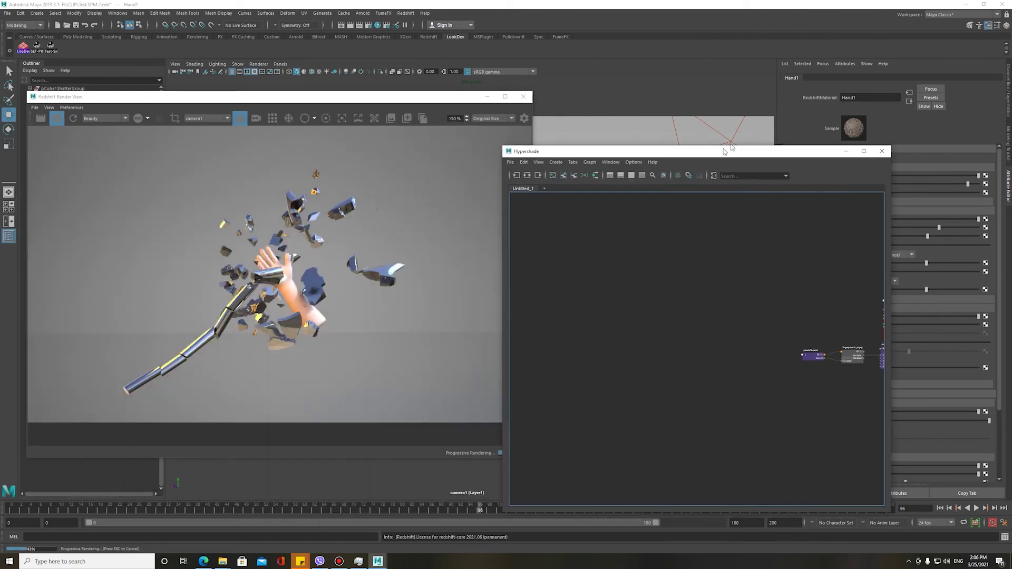
pyautogui.click(719, 280)
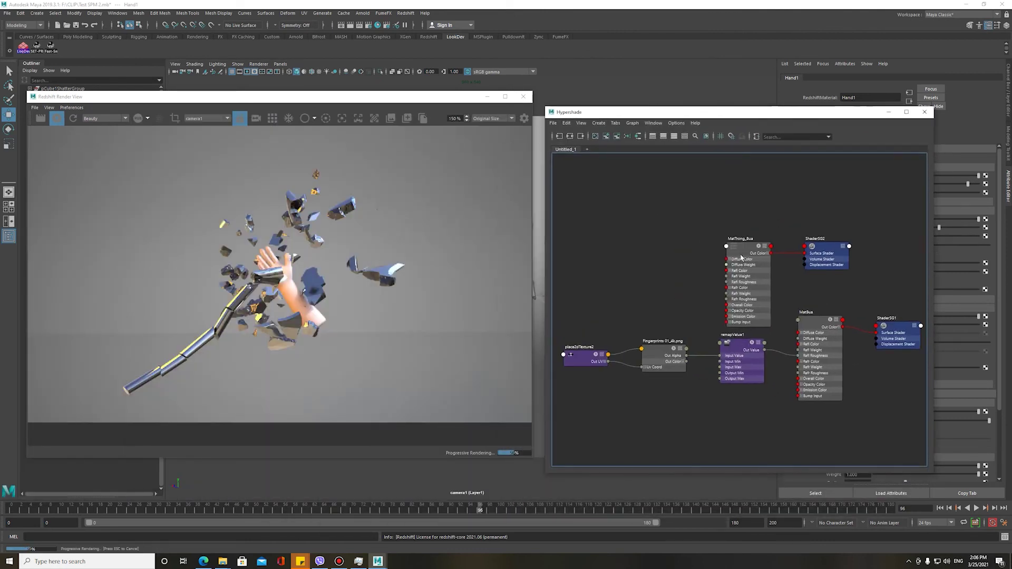
pyautogui.press('f')
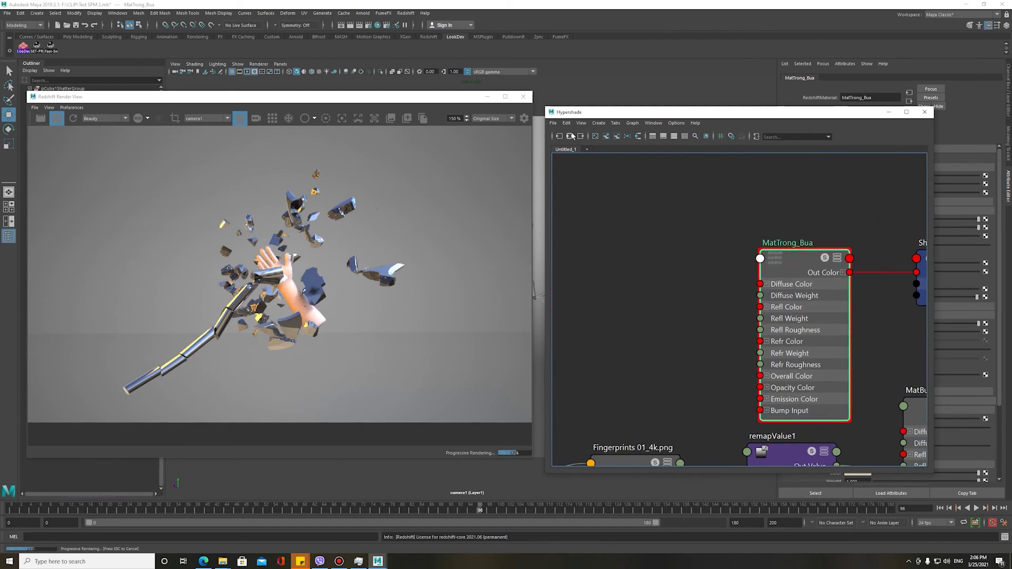
pyautogui.keyDown('alt'); pyautogui.moveTo(666, 287); pyautogui.dragTo(722, 311, button='middle'); pyautogui.keyUp('alt')
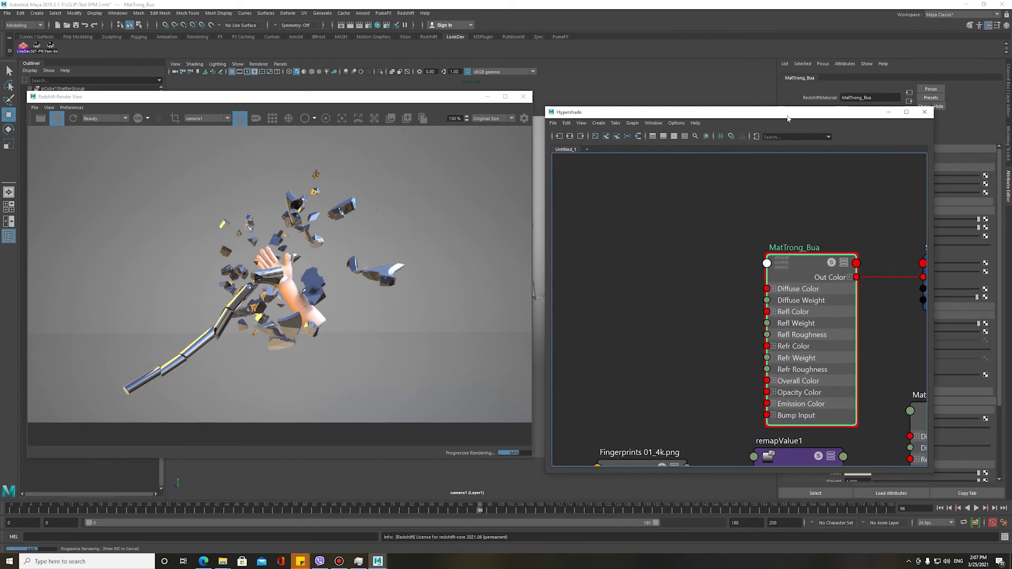
pyautogui.moveTo(787, 118); pyautogui.dragTo(626, 136)
pyautogui.click(864, 158)
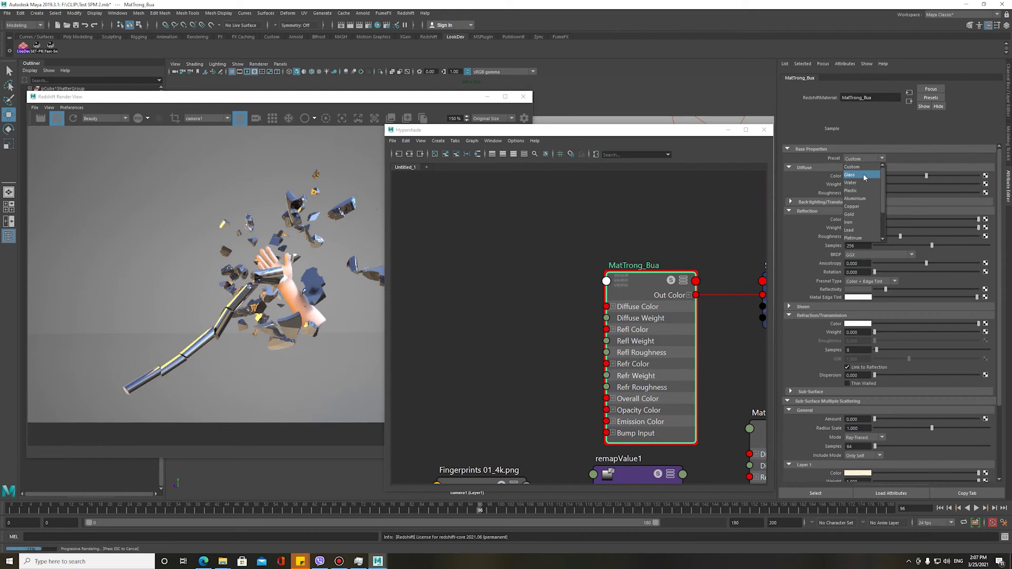
pyautogui.click(864, 166)
pyautogui.click(858, 184)
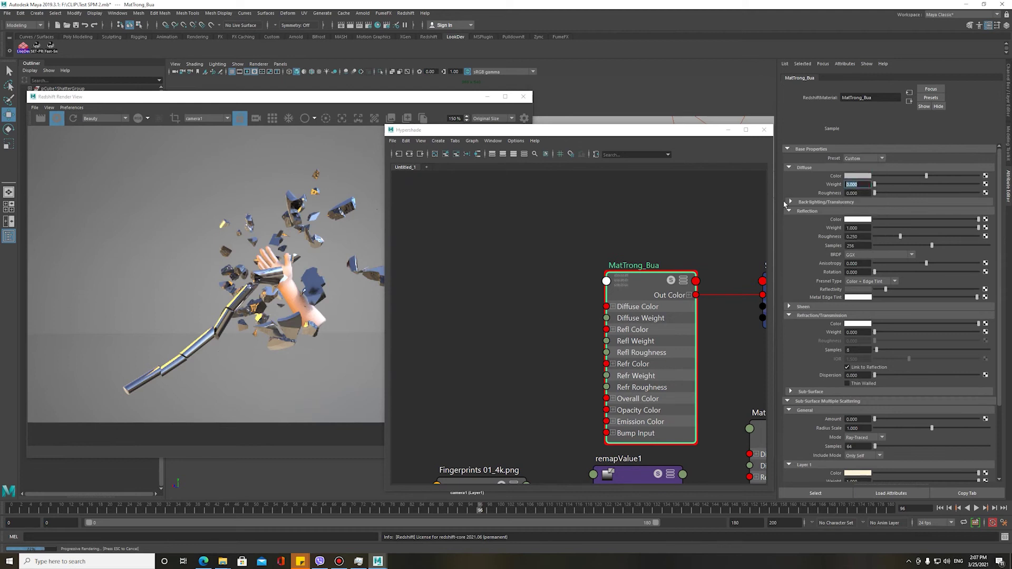
pyautogui.write('1.000')
pyautogui.press('Return')
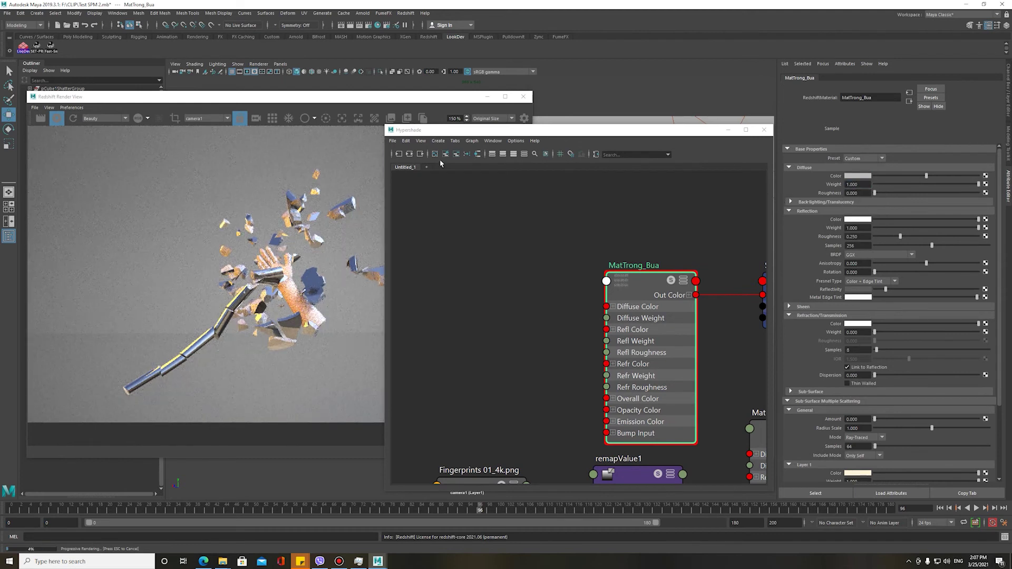
# - Turn on region rendering and reposition the shading graph beside the render
pyautogui.moveTo(442, 130); pyautogui.dragTo(502, 132)
pyautogui.scroll(3, 416, 271)
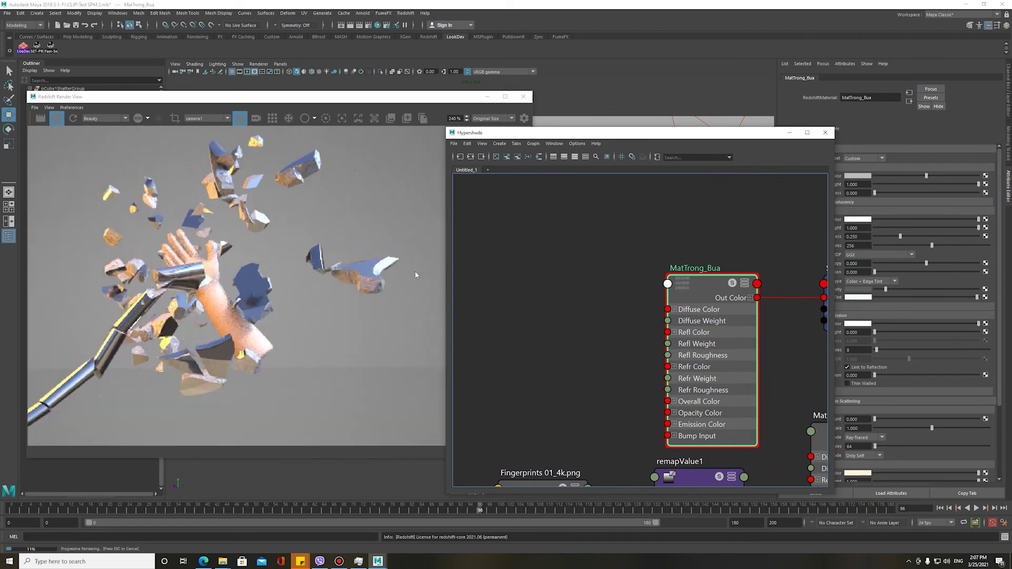
pyautogui.click(175, 118)
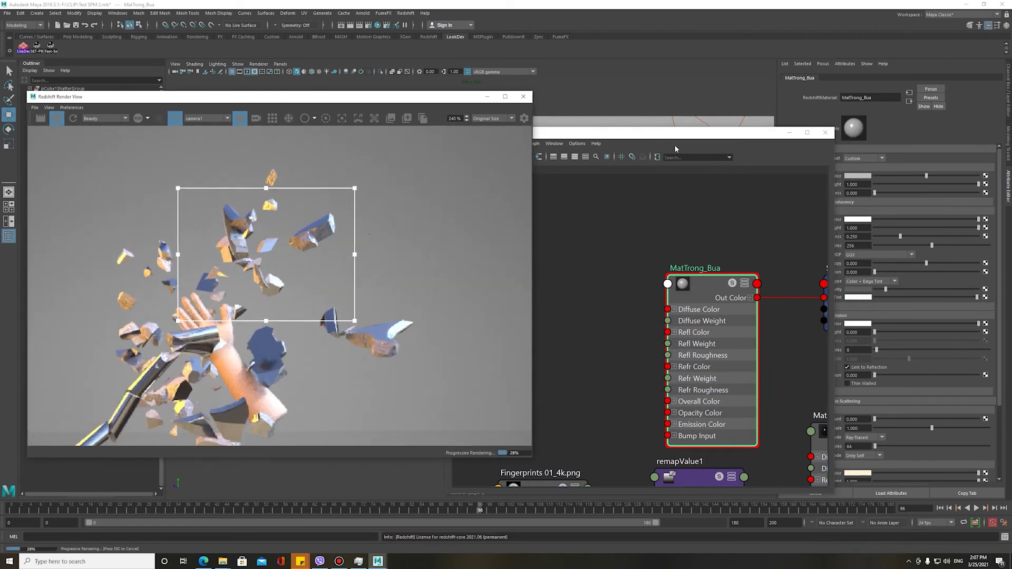
pyautogui.moveTo(649, 132); pyautogui.dragTo(605, 118)
pyautogui.keyDown('alt'); pyautogui.moveTo(548, 285); pyautogui.dragTo(562, 262, button='middle'); pyautogui.keyUp('alt')
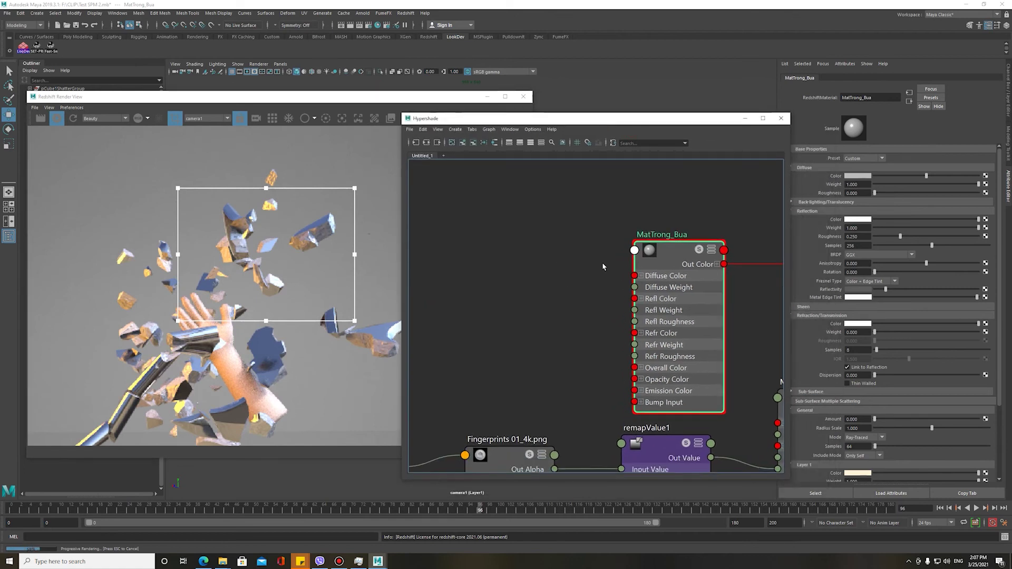
# - Try white and blue, then settle on a bright orange diffuse colour for MatTrong_Bua
pyautogui.click(859, 177)
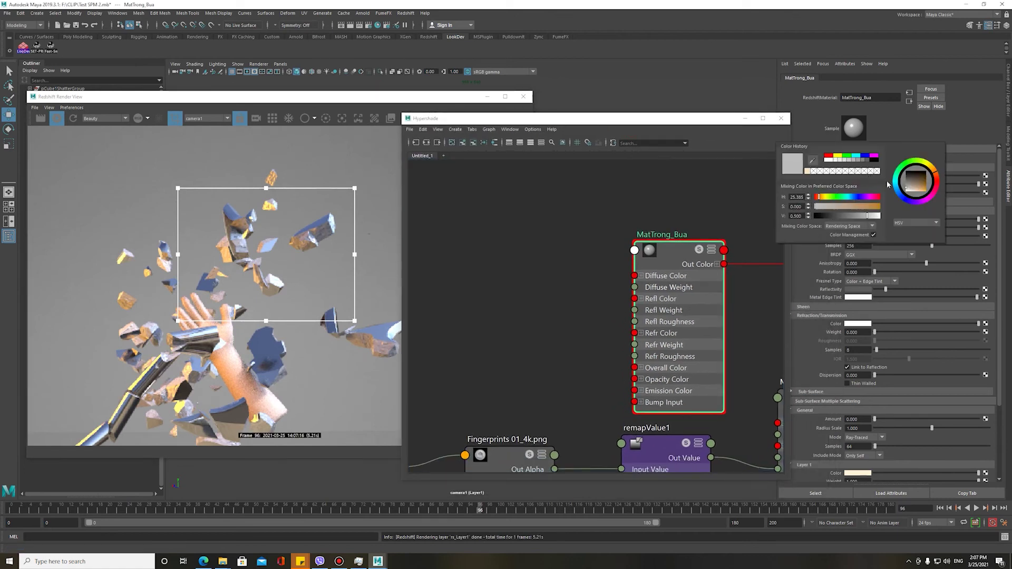
pyautogui.moveTo(932, 179); pyautogui.dragTo(979, 177)
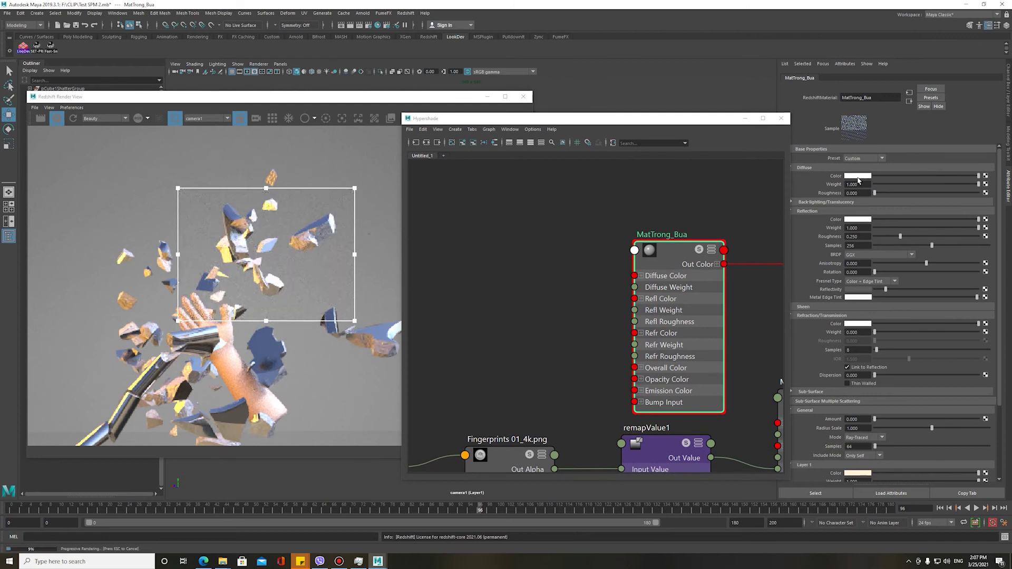
pyautogui.click(858, 178)
pyautogui.click(853, 197)
pyautogui.moveTo(853, 206); pyautogui.dragTo(879, 206)
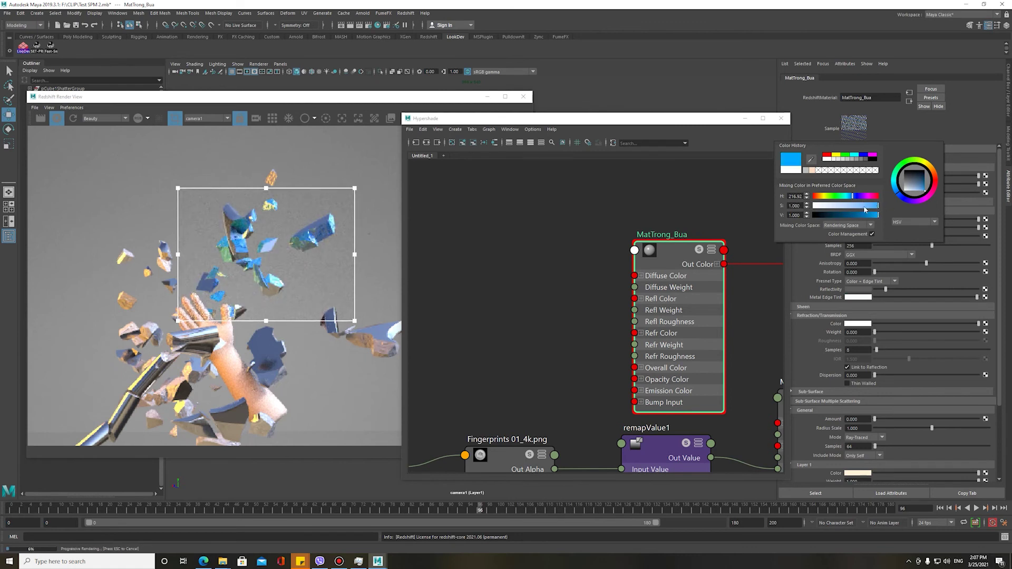
pyautogui.moveTo(819, 198); pyautogui.dragTo(819, 199)
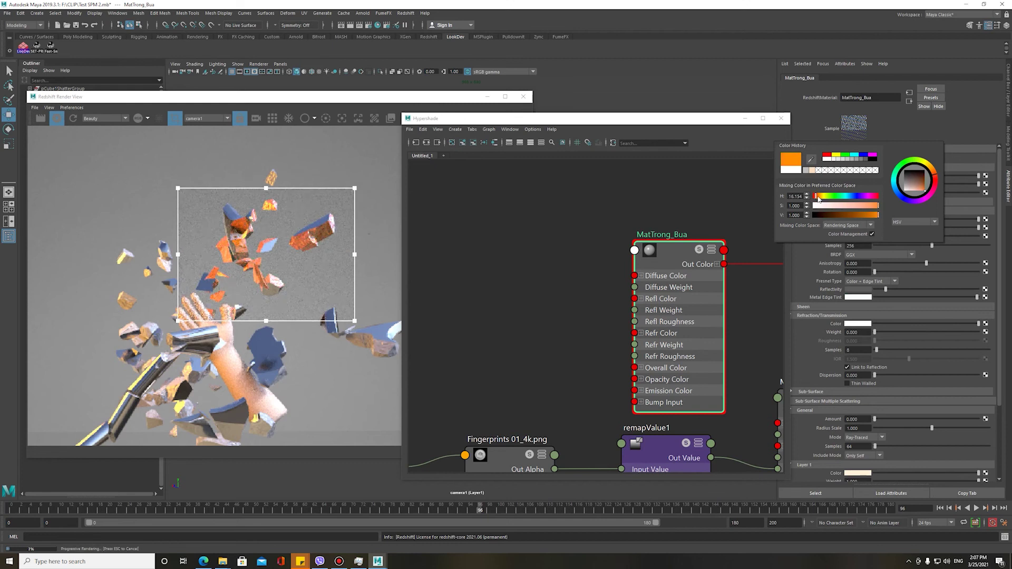
pyautogui.click(454, 275)
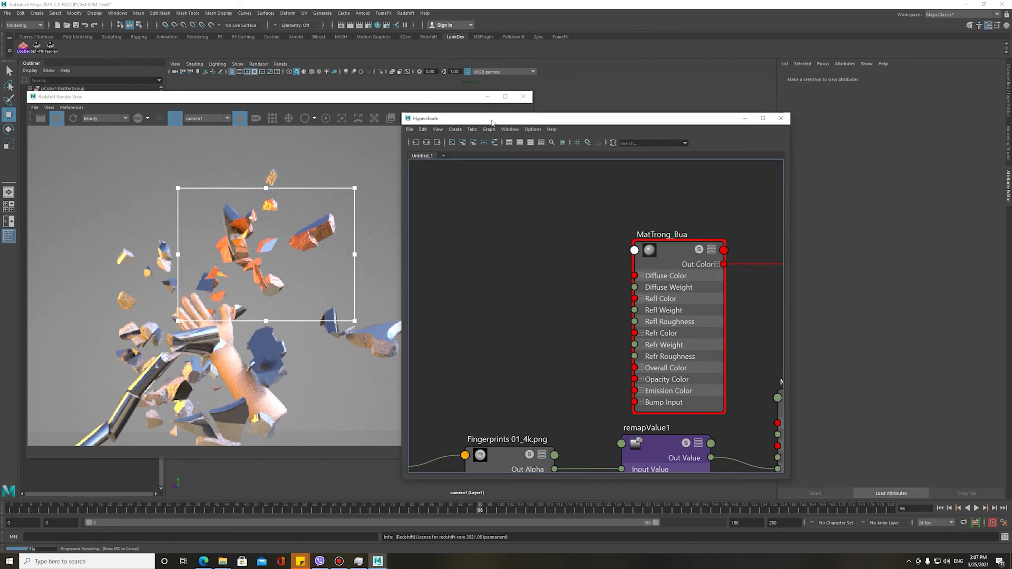
# - Re-render the full frame and reselect the MatTrong_Bua node in the graph
pyautogui.moveTo(506, 118); pyautogui.dragTo(629, 120)
pyautogui.scroll(-3, 265, 294)
pyautogui.click(173, 119)
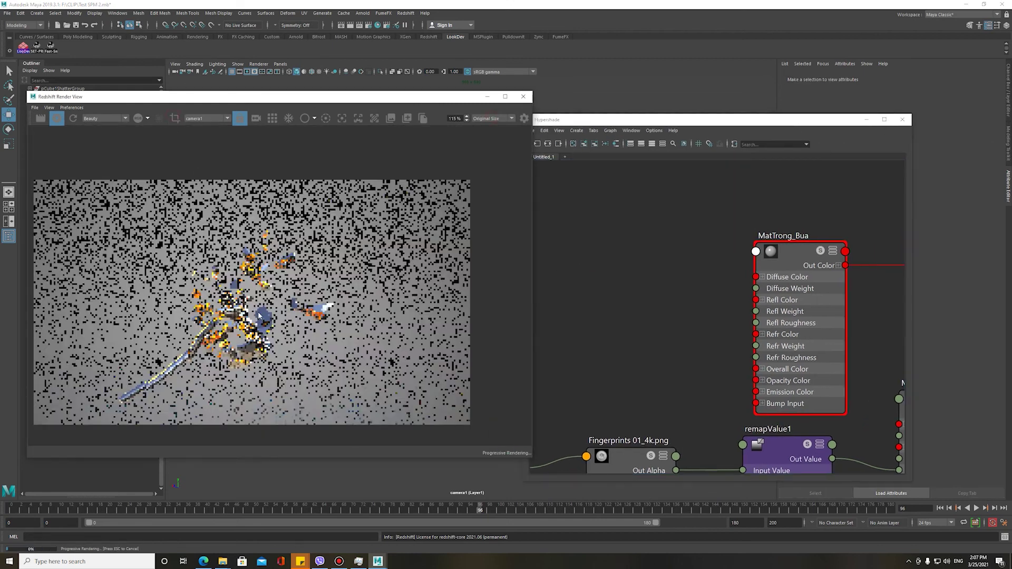
pyautogui.scroll(3, 263, 291)
pyautogui.moveTo(653, 119); pyautogui.dragTo(478, 113)
pyautogui.moveTo(540, 235)
pyautogui.keyDown('alt'); pyautogui.mouseDown(button='middle')
pyautogui.moveTo(455, 252)
pyautogui.moveTo(561, 268)
pyautogui.mouseUp(button='middle'); pyautogui.keyUp('alt')
pyautogui.click(527, 249)
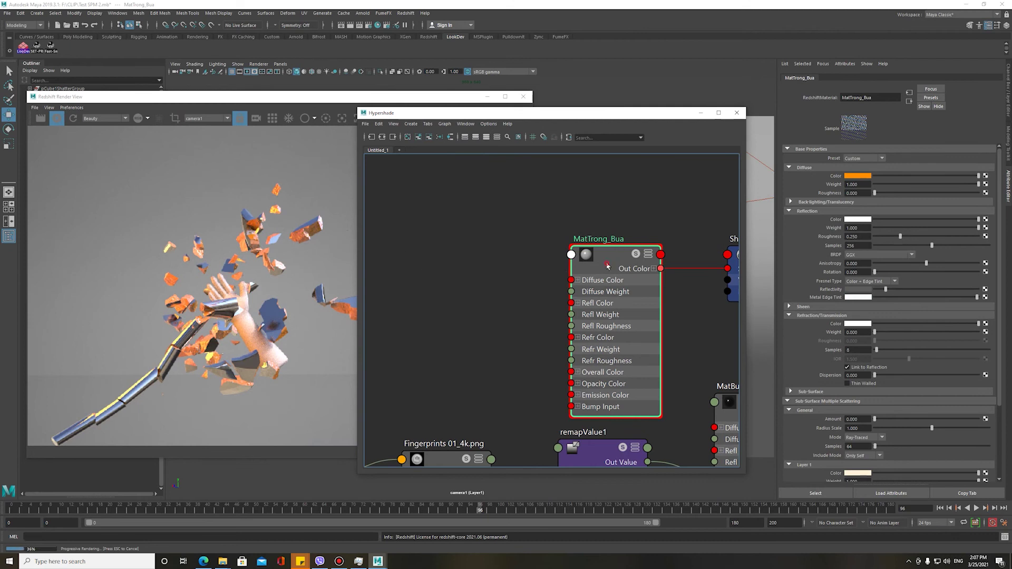
# - Region-render the upper shards while tuning reflection roughness, ending near 0.575
pyautogui.moveTo(900, 237); pyautogui.dragTo(840, 247)
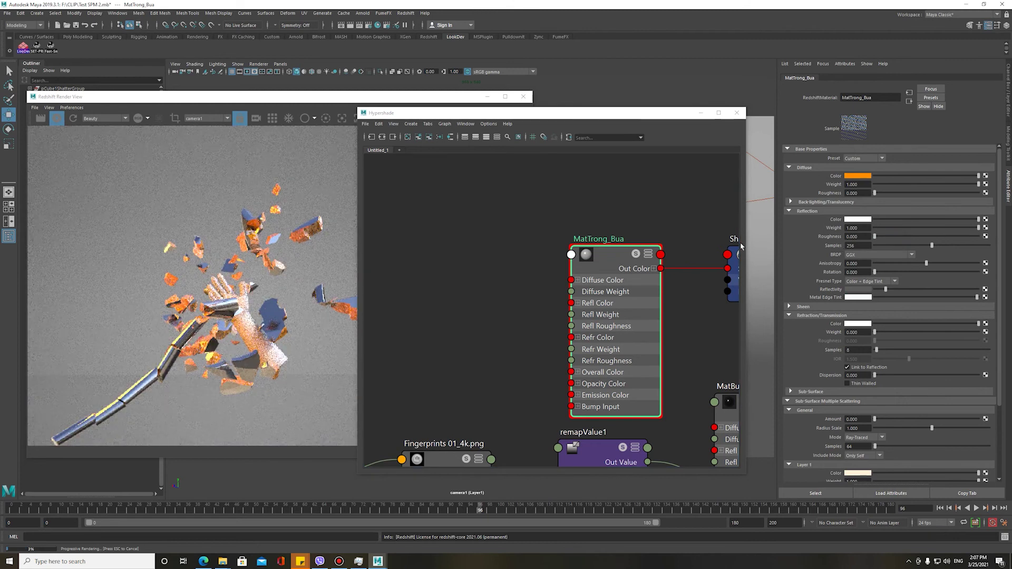
pyautogui.scroll(2, 309, 237)
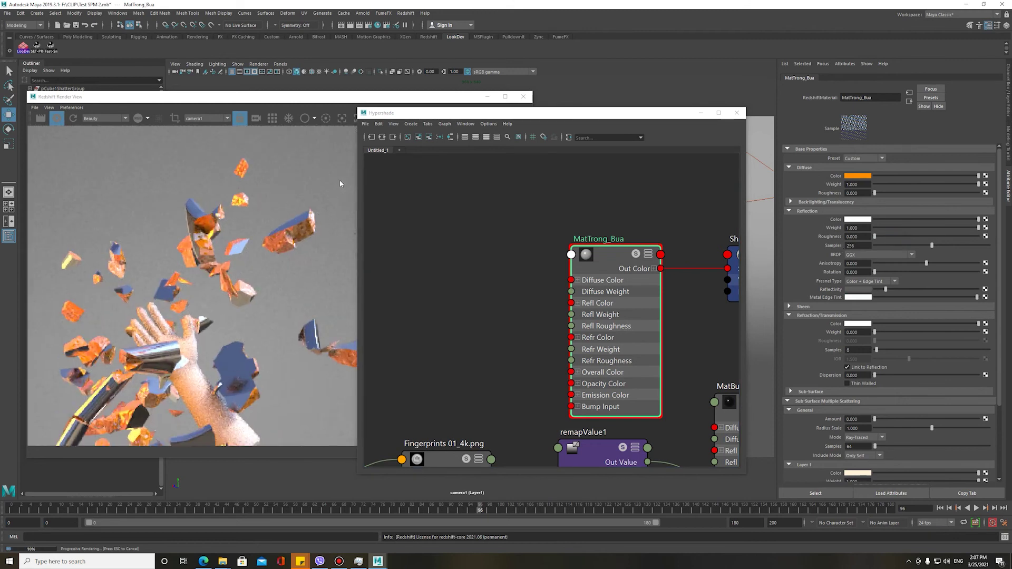
pyautogui.click(340, 183)
pyautogui.moveTo(339, 180); pyautogui.dragTo(247, 273)
pyautogui.moveTo(875, 241); pyautogui.dragTo(898, 241)
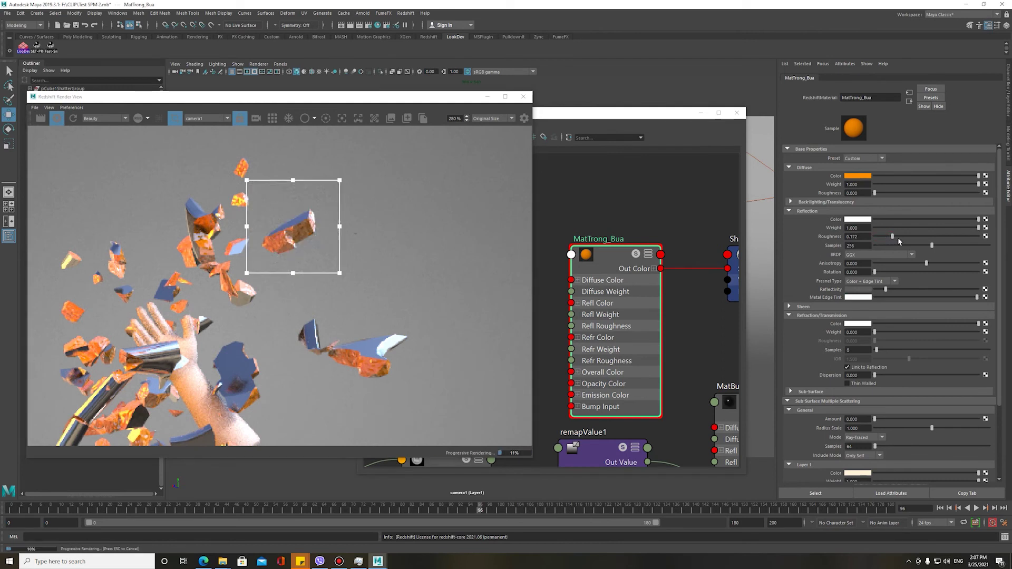
pyautogui.moveTo(892, 236); pyautogui.dragTo(817, 247)
pyautogui.click(946, 236)
pyautogui.moveTo(947, 237); pyautogui.dragTo(929, 237)
# - Draw a render region around the shattering pieces and bring the material graph back forward
pyautogui.scroll(-3, 390, 229)
pyautogui.moveTo(247, 182); pyautogui.dragTo(383, 329)
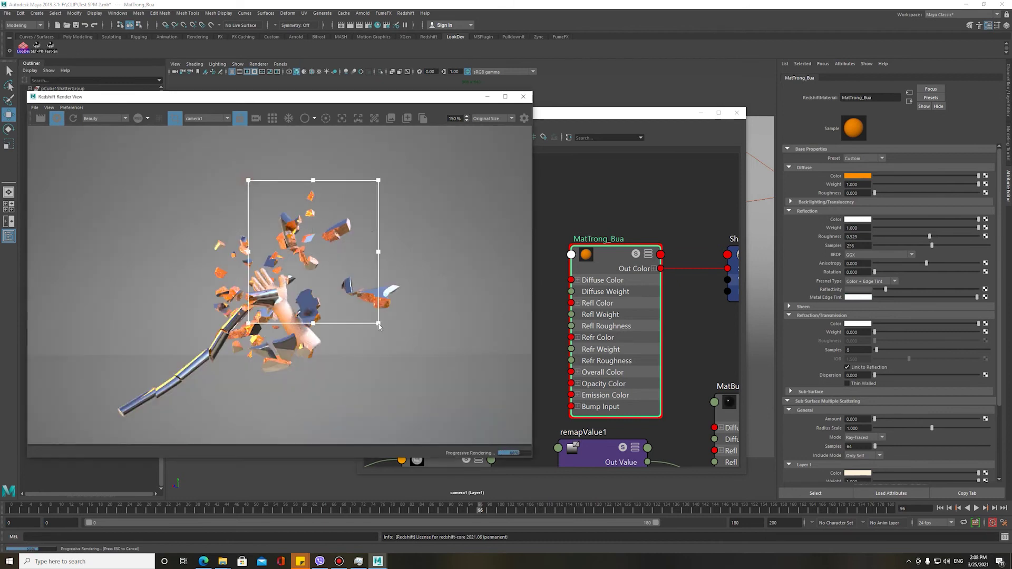
pyautogui.scroll(2, 339, 293)
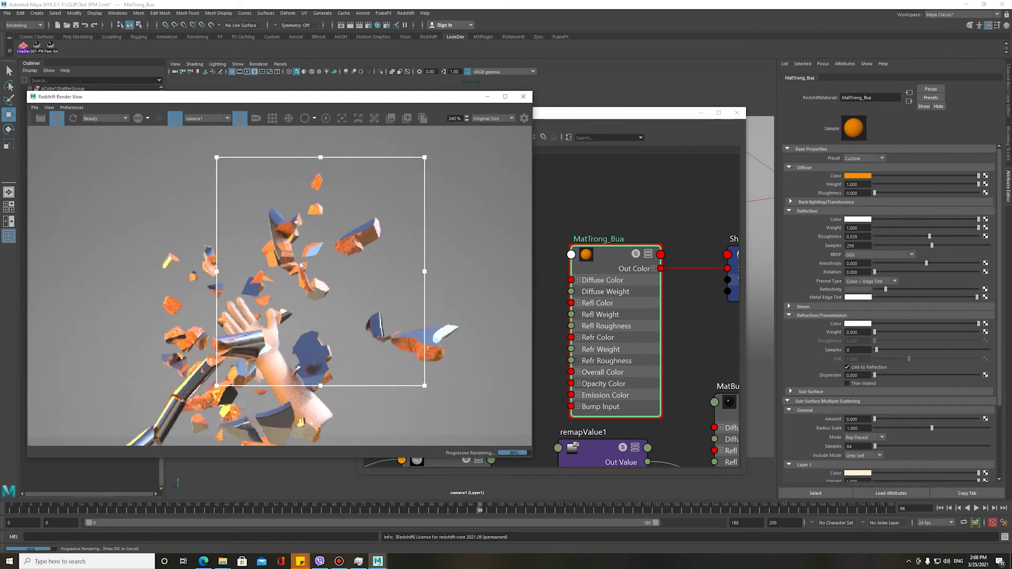
pyautogui.scroll(-3, 342, 249)
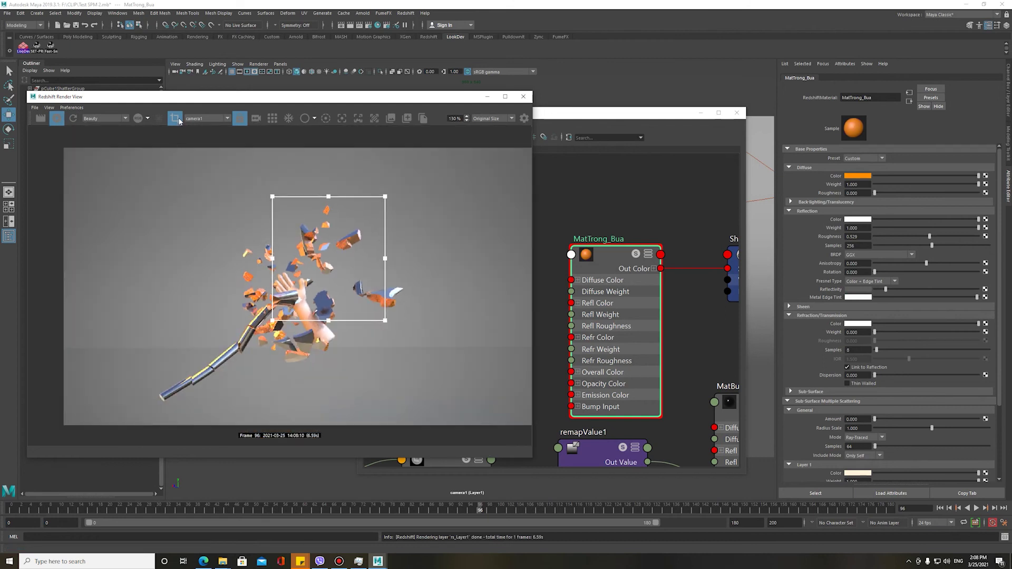
pyautogui.click(178, 121)
pyautogui.scroll(1, 208, 158)
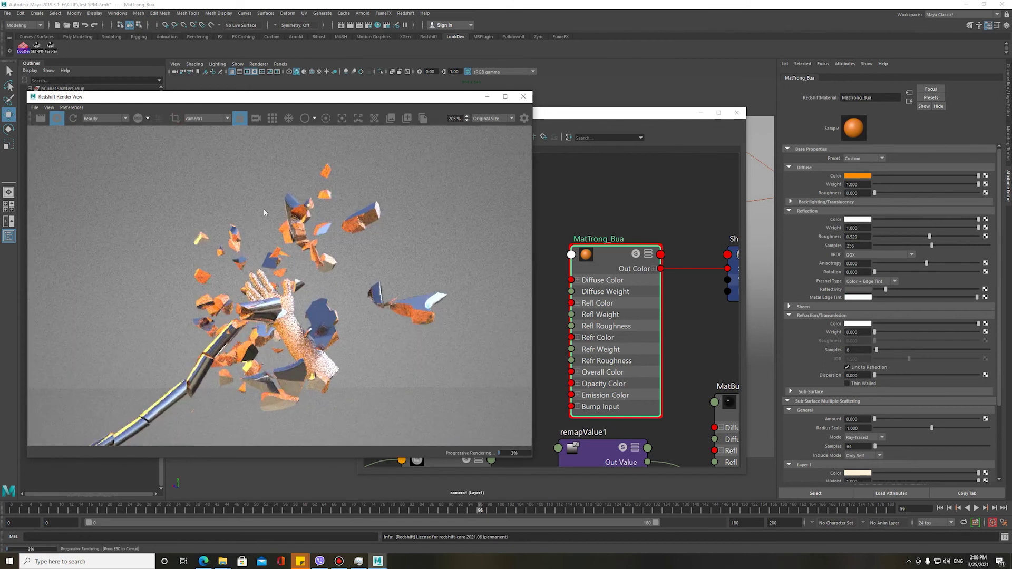
pyautogui.keyDown('ctrl'); pyautogui.moveTo(189, 167); pyautogui.dragTo(438, 424); pyautogui.keyUp('ctrl')
pyautogui.scroll(1, 306, 267)
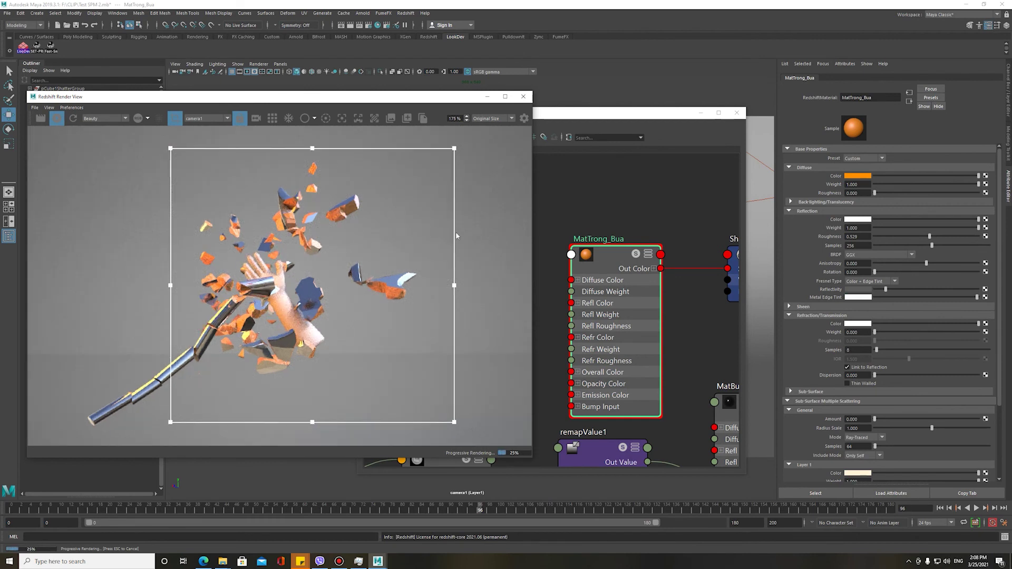
pyautogui.click(578, 203)
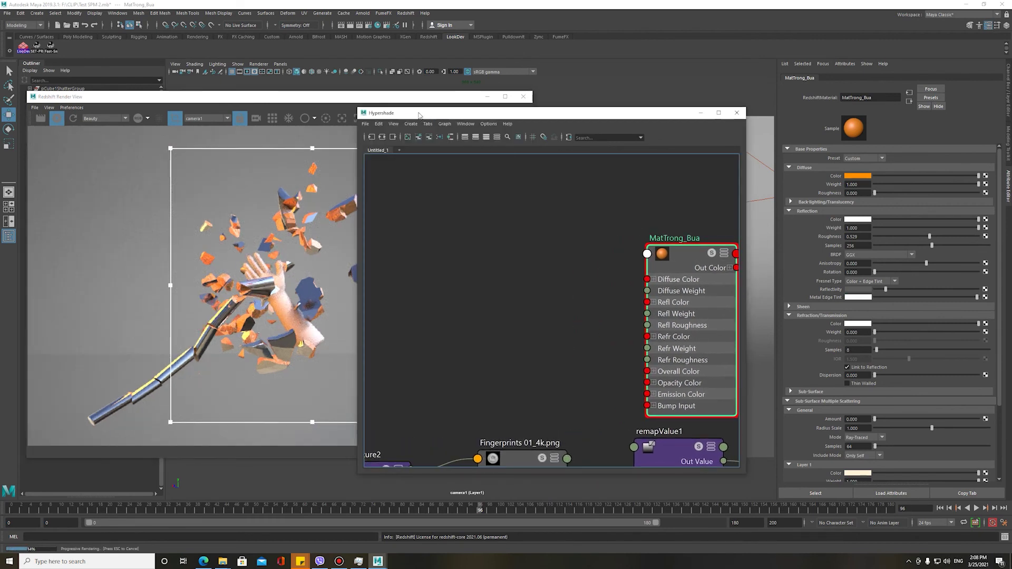
pyautogui.moveTo(420, 113); pyautogui.dragTo(551, 114)
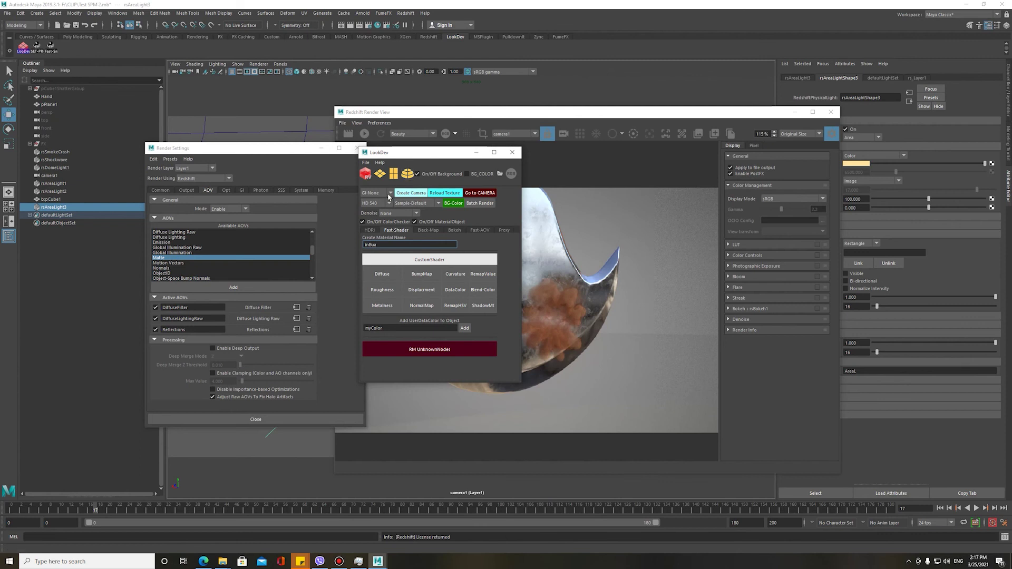
pyautogui.click(382, 194)
# - Set GI to BF + IPC and add Volume Fog Emission, Volume Fog Tint and Volume Lighting AOVs
pyautogui.click(379, 217)
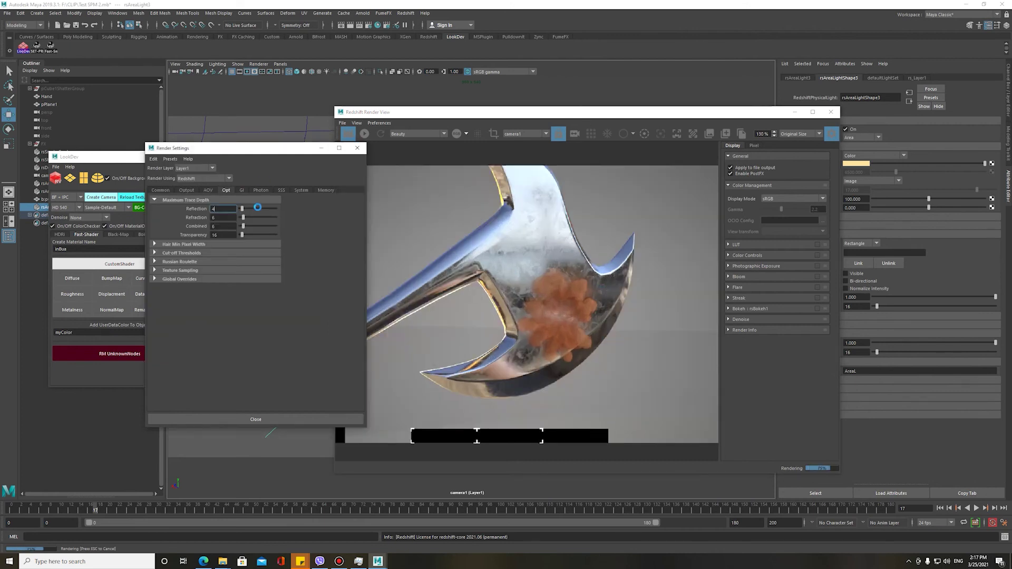
pyautogui.click(211, 191)
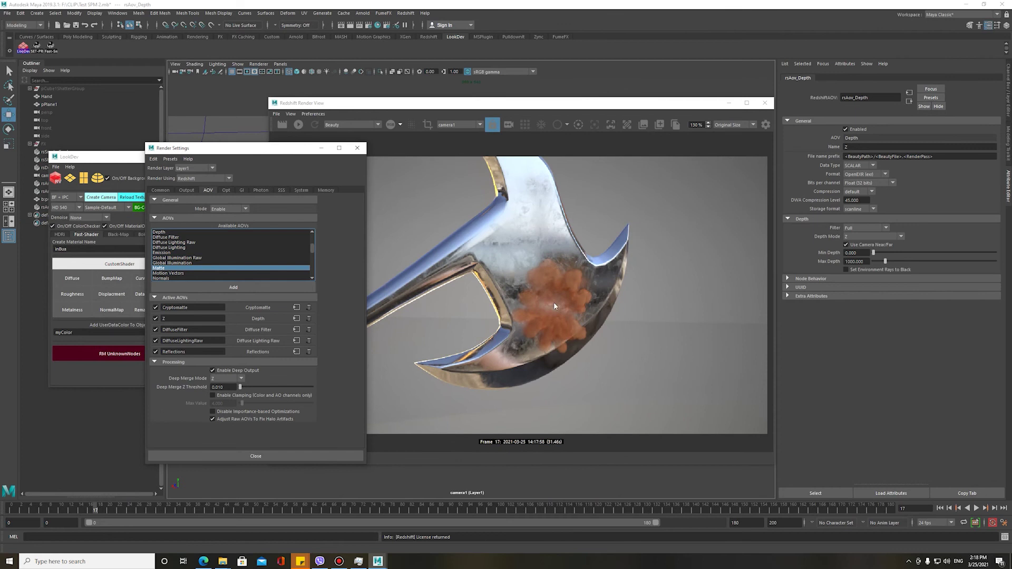
pyautogui.scroll(-3, 197, 253)
pyautogui.scroll(-5, 211, 260)
pyautogui.scroll(-3, 207, 274)
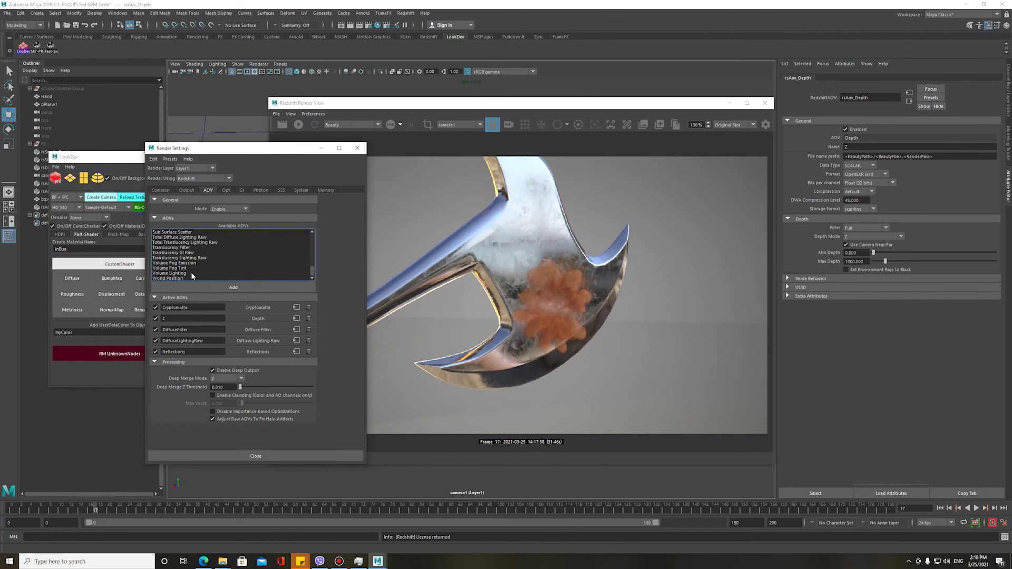
pyautogui.moveTo(179, 262); pyautogui.dragTo(191, 271)
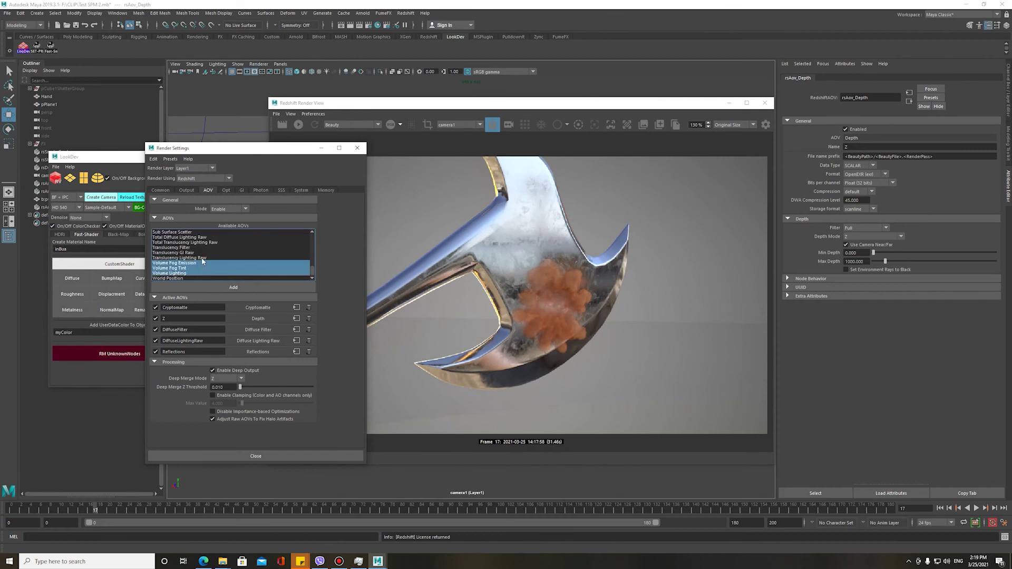
pyautogui.click(214, 287)
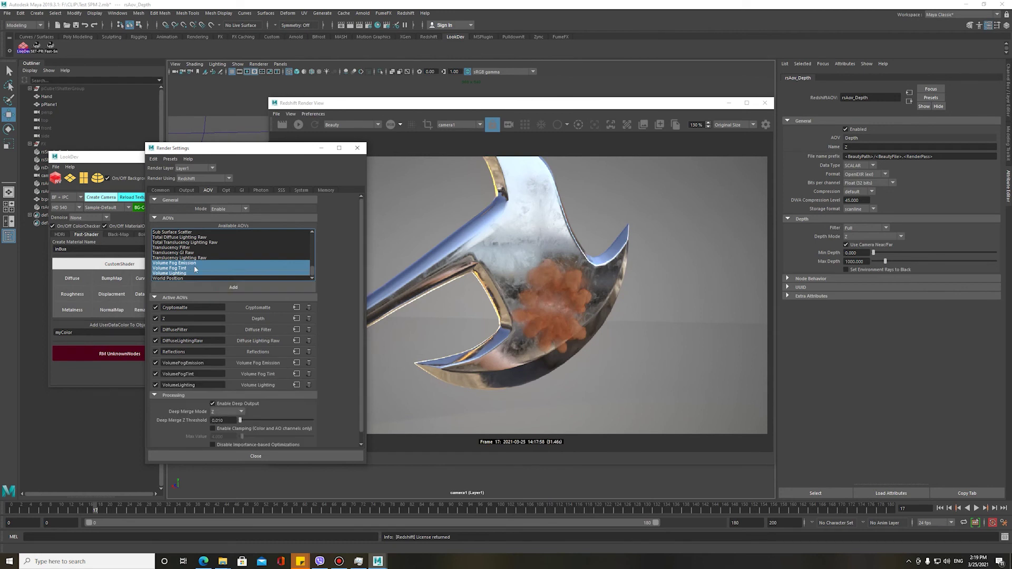
# - Add the Sub Surface Scatter and Specular Lighting AOVs
pyautogui.scroll(-1, 198, 267)
pyautogui.click(191, 267)
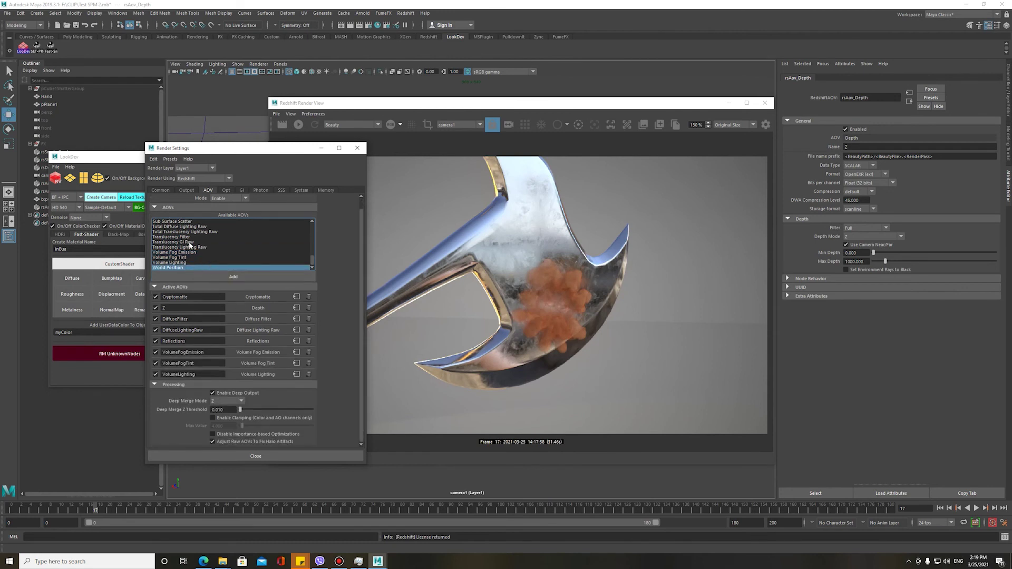
pyautogui.click(228, 243)
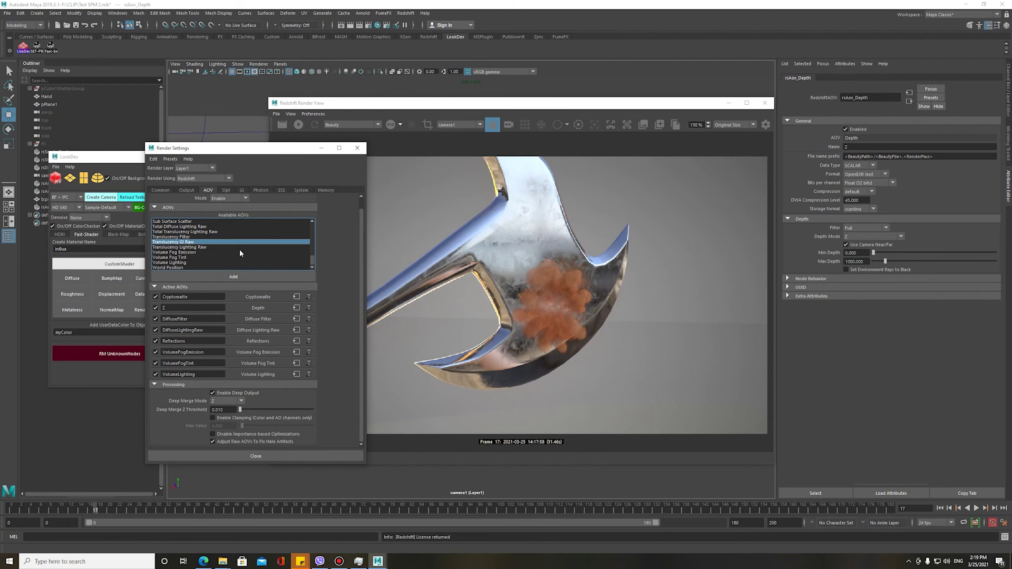
pyautogui.scroll(1, 240, 252)
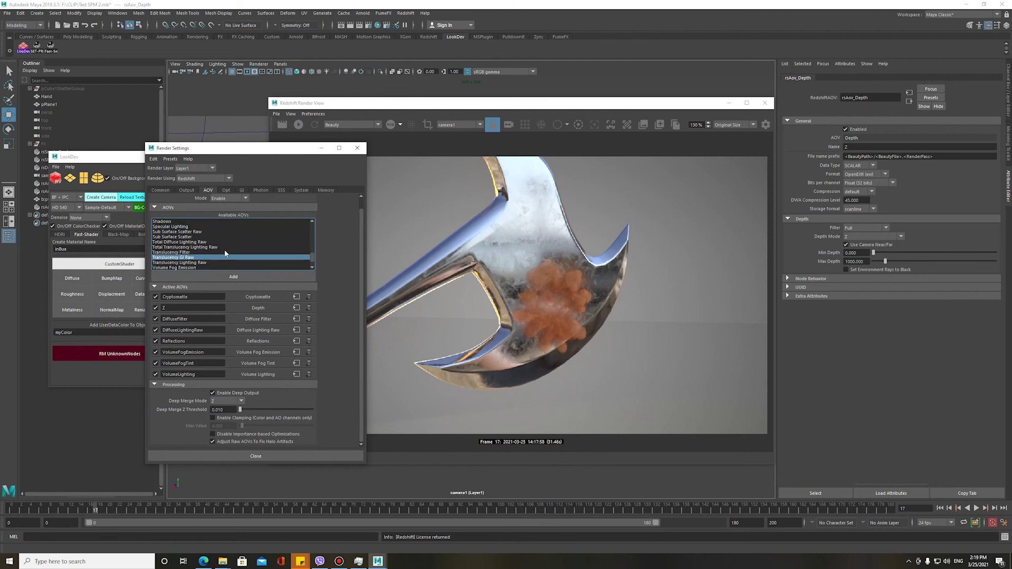
pyautogui.click(194, 237)
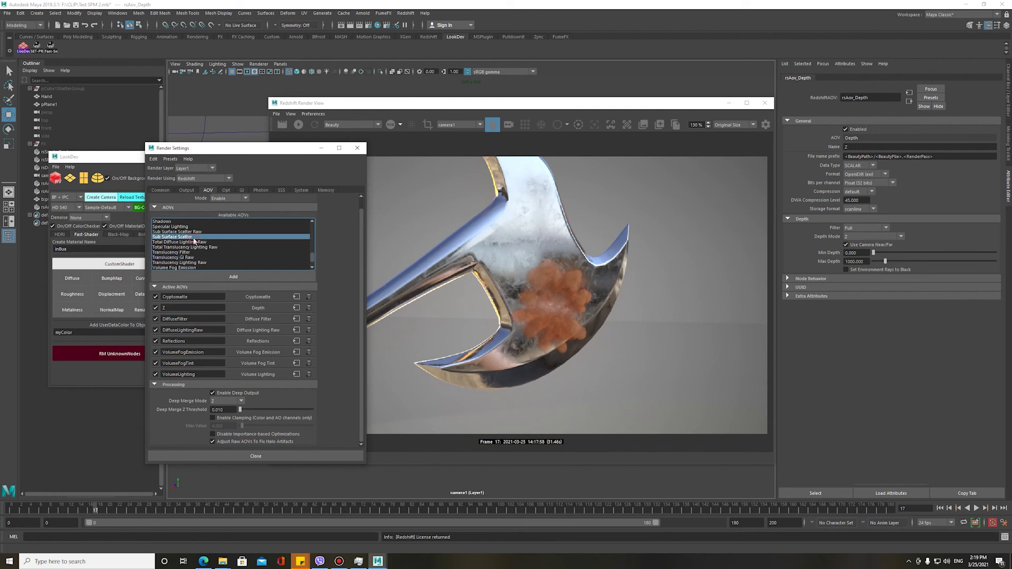
pyautogui.click(228, 278)
pyautogui.click(211, 227)
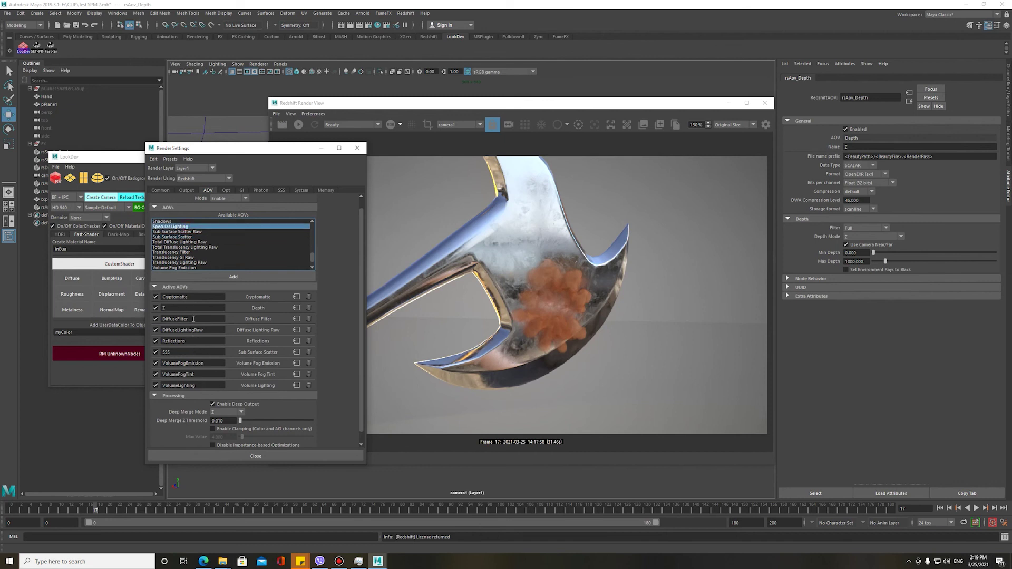
pyautogui.click(227, 277)
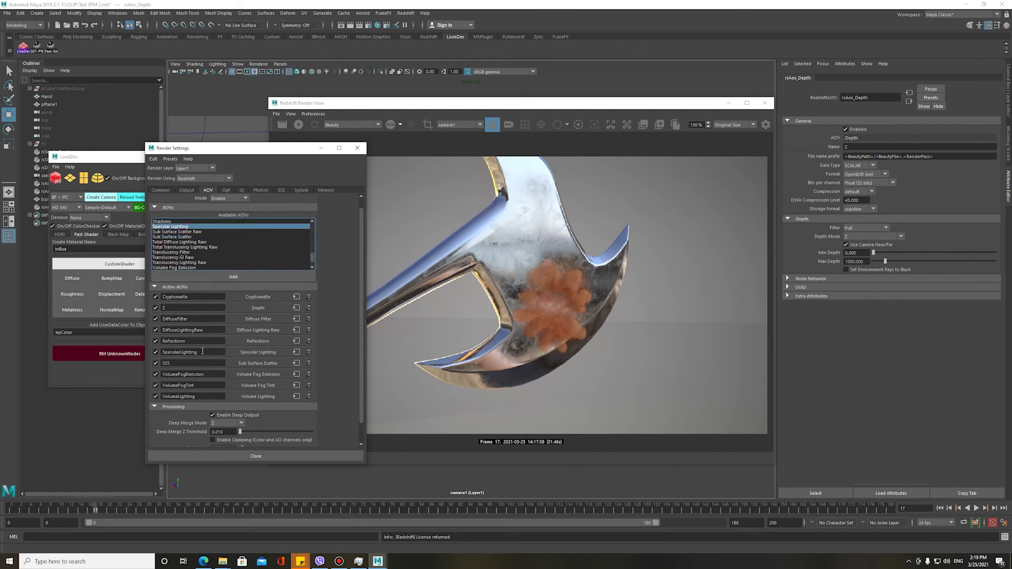
# - Add Global Illumination (replacing GI Raw) and Diffuse Lighting AOVs
pyautogui.scroll(5, 232, 245)
pyautogui.click(229, 251)
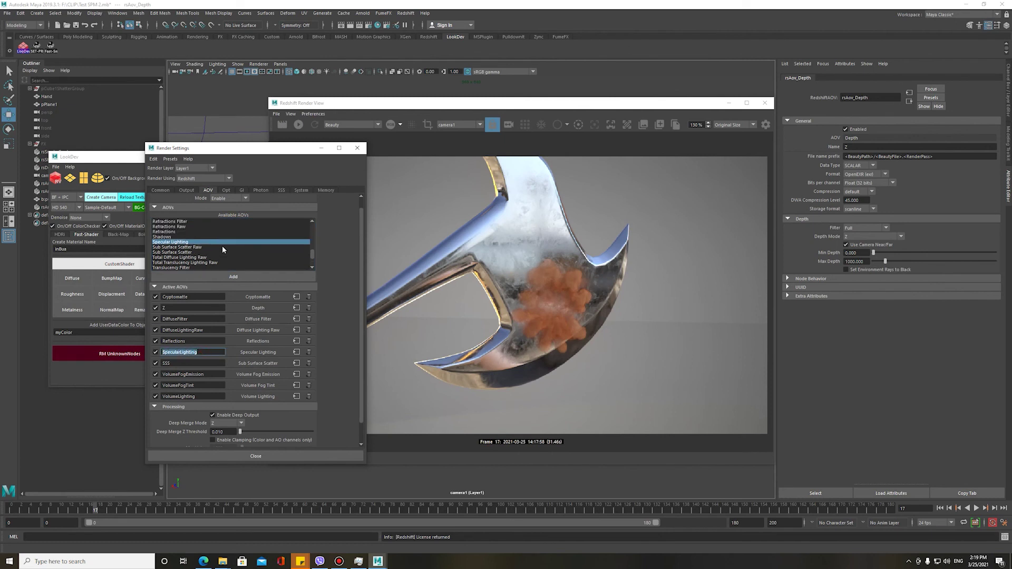
pyautogui.click(233, 276)
pyautogui.click(307, 343)
pyautogui.click(192, 257)
pyautogui.click(205, 276)
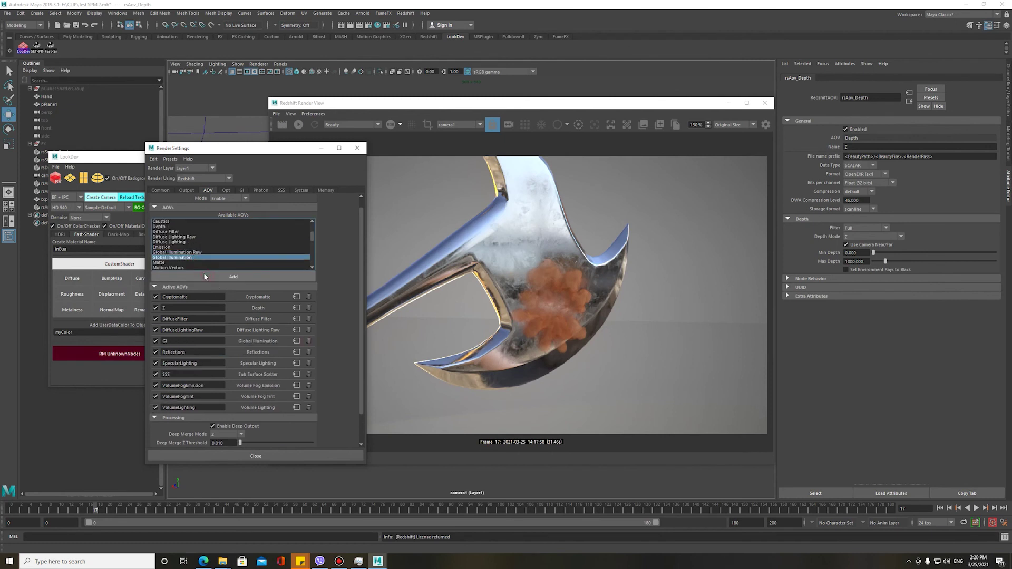
pyautogui.click(214, 247)
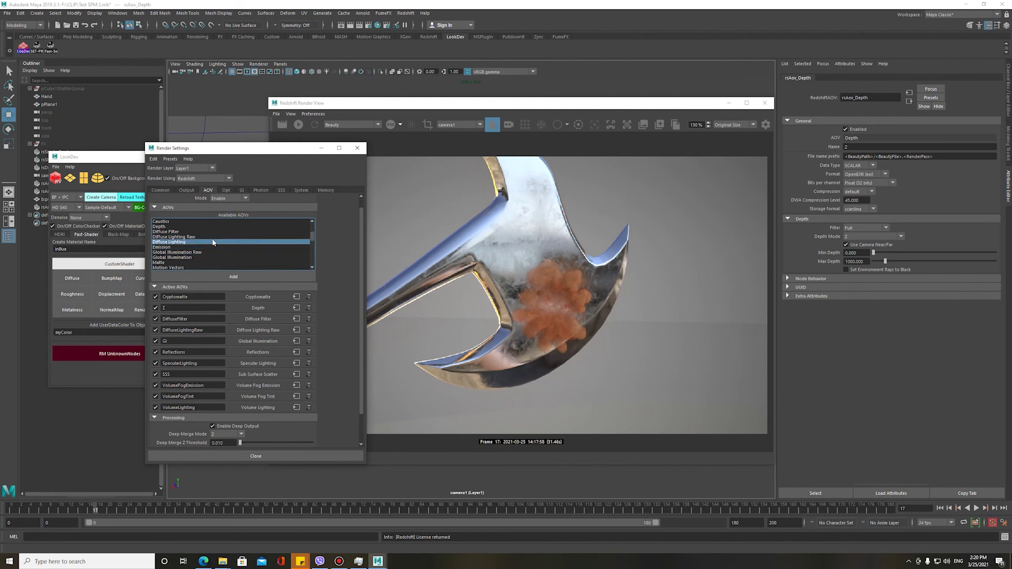
pyautogui.scroll(1, 212, 238)
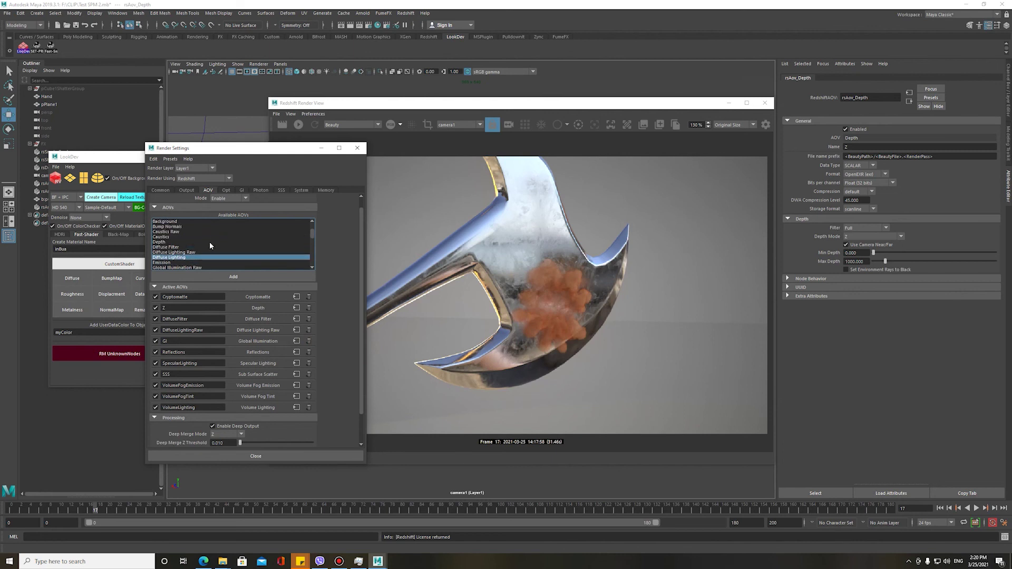
pyautogui.click(223, 281)
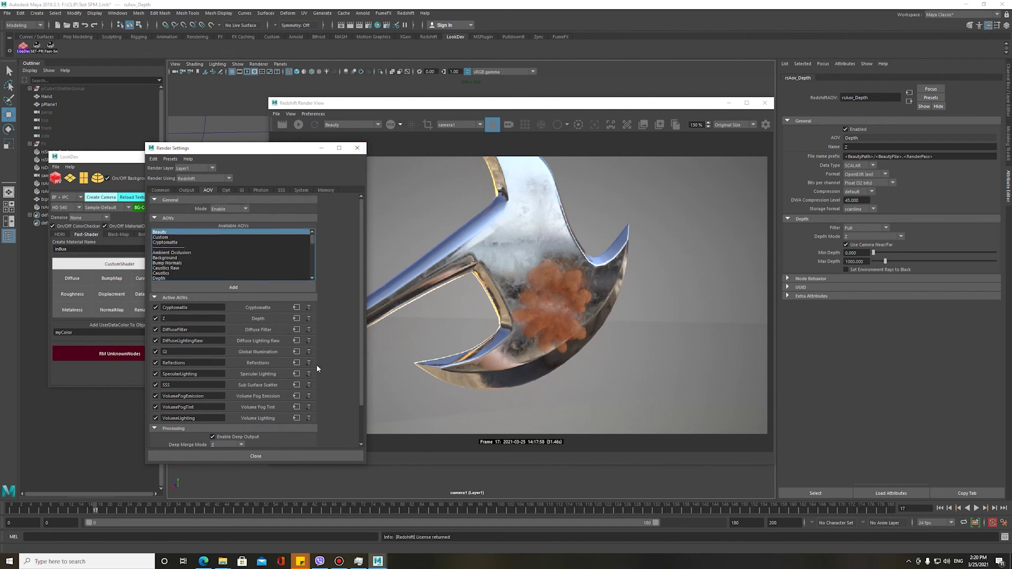
pyautogui.scroll(-1, 311, 337)
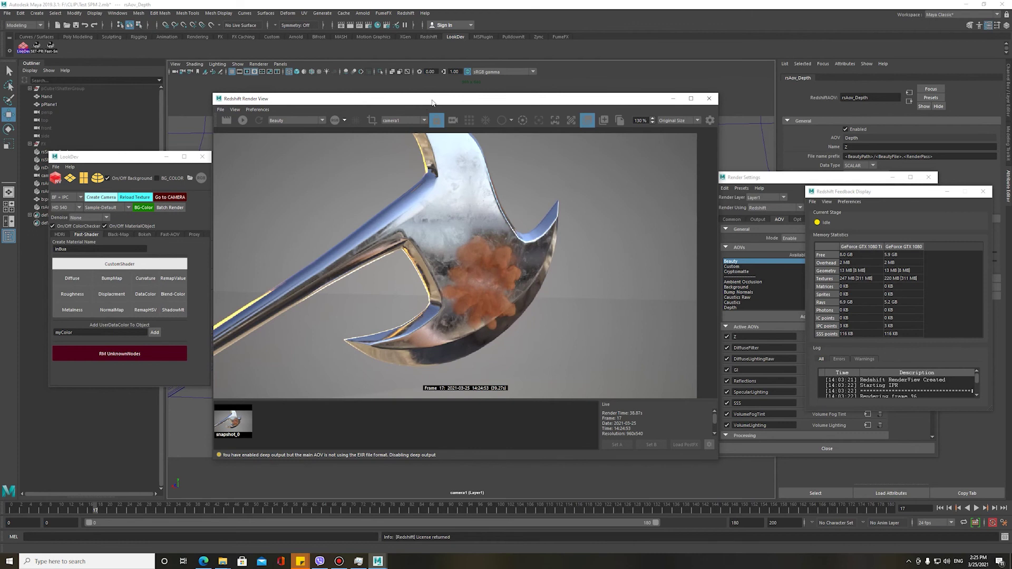
# - Select the axe mesh and edit the Object ID1 field on LookDev's Fast-AOV page
pyautogui.moveTo(433, 99)
pyautogui.mouseDown()
pyautogui.moveTo(767, 97)
pyautogui.moveTo(752, 97)
pyautogui.mouseUp()
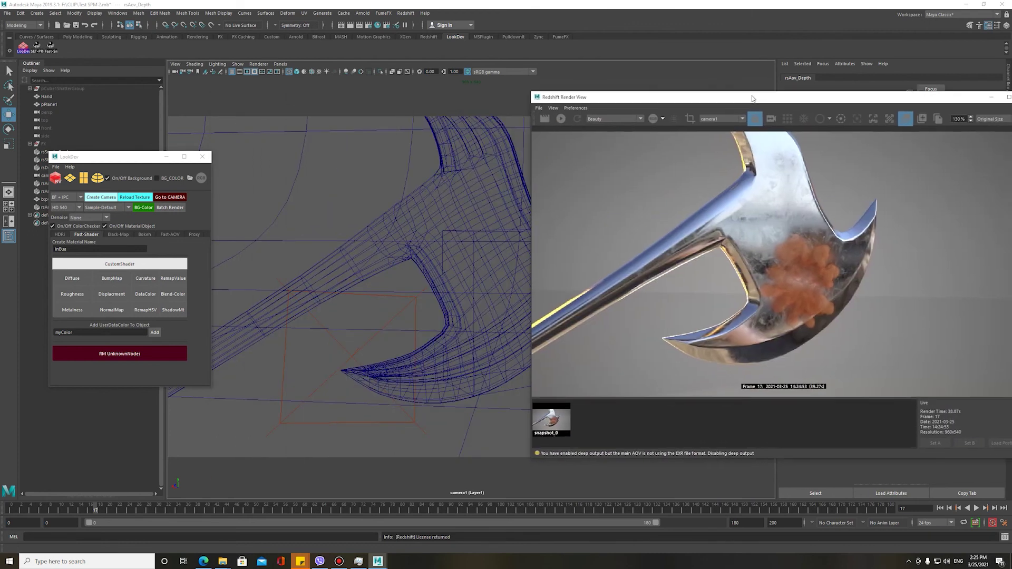
pyautogui.click(461, 178)
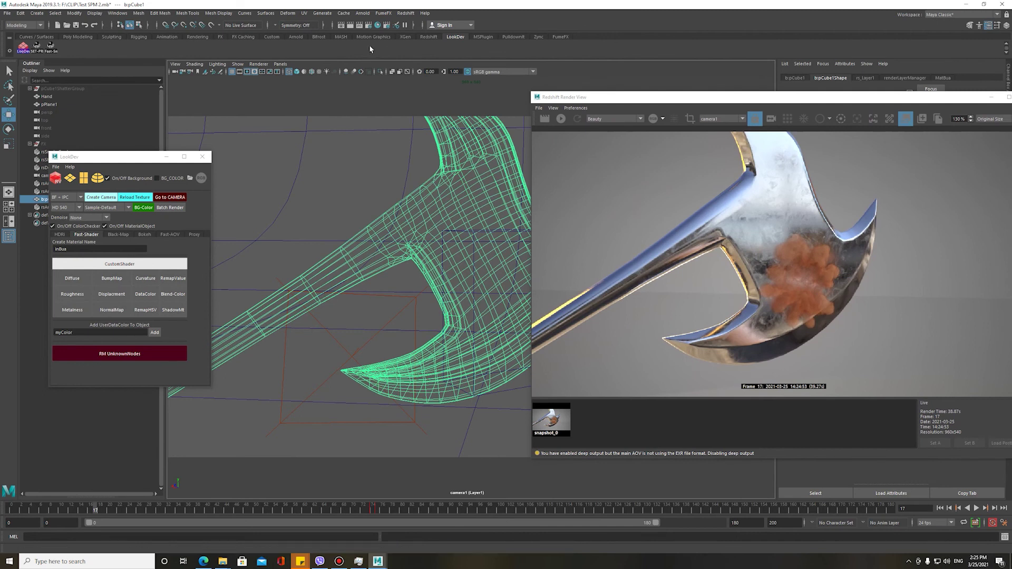
pyautogui.moveTo(140, 158)
pyautogui.mouseDown()
pyautogui.moveTo(472, 158)
pyautogui.moveTo(379, 156)
pyautogui.mouseUp()
pyautogui.click(238, 235)
pyautogui.click(297, 237)
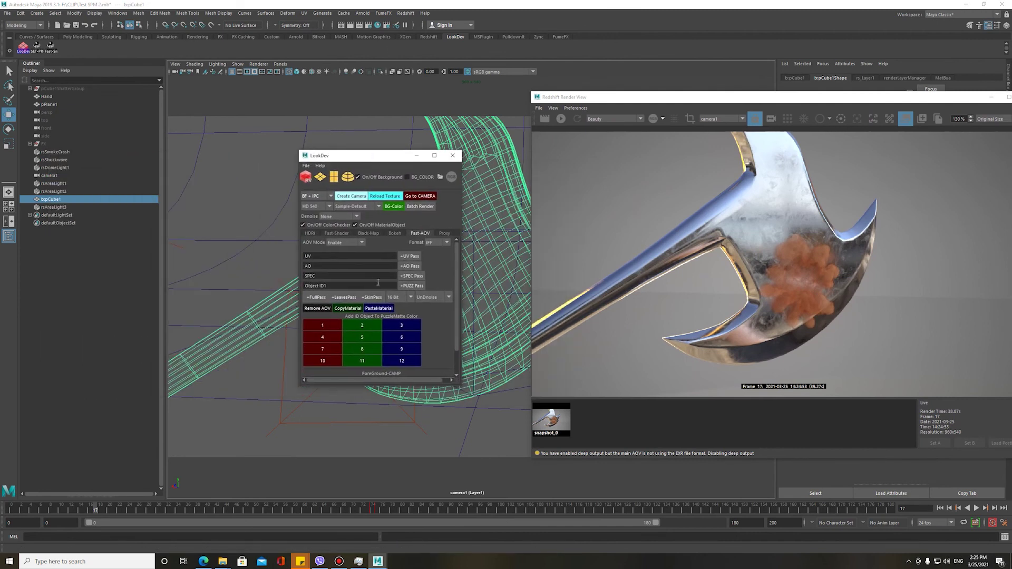
pyautogui.click(350, 282)
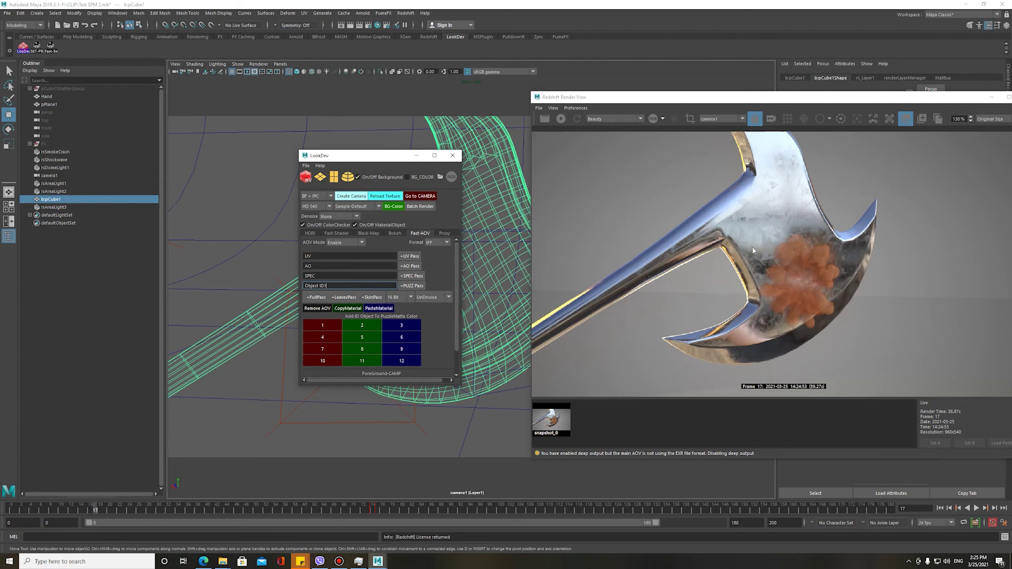
# - Rearrange the render preview and LookDev panel so both stay visible
pyautogui.scroll(2, 752, 249)
pyautogui.scroll(2, 824, 199)
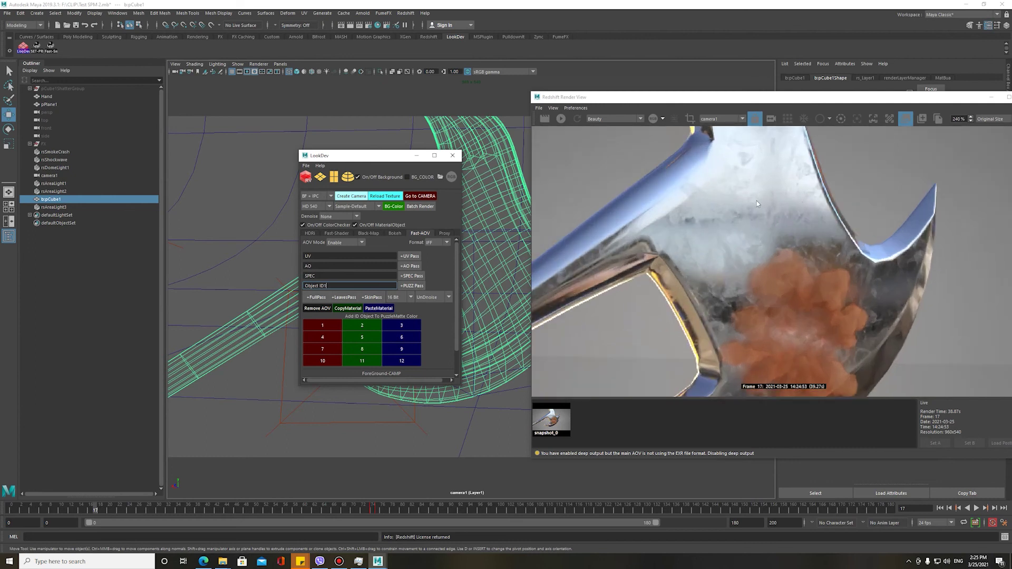
pyautogui.moveTo(819, 102); pyautogui.dragTo(488, 194)
pyautogui.click(369, 156)
pyautogui.moveTo(369, 156); pyautogui.dragTo(400, 39)
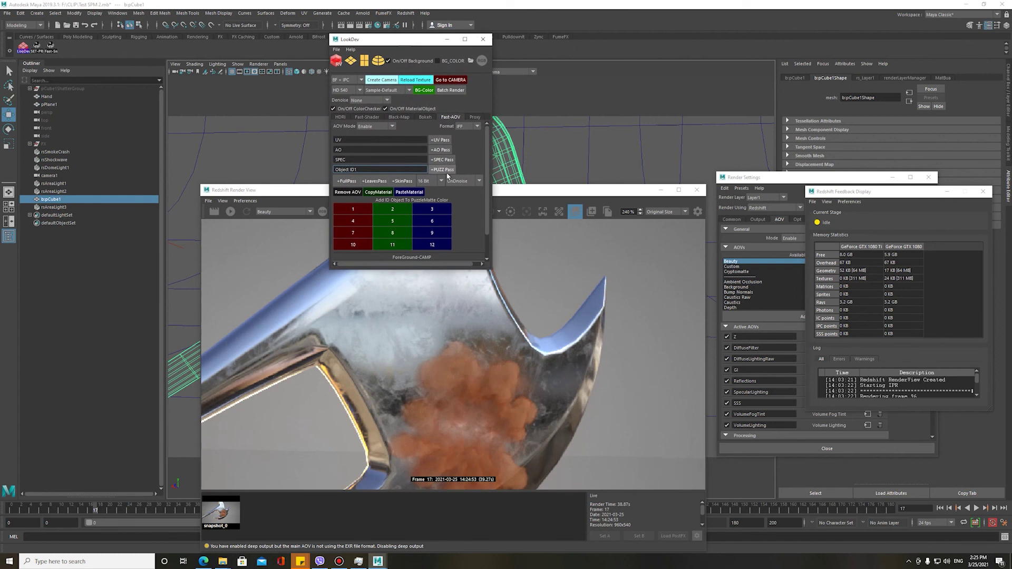
# - Close the render feedback statistics and add a puzzle-matte ID pass for the axe
pyautogui.click(983, 191)
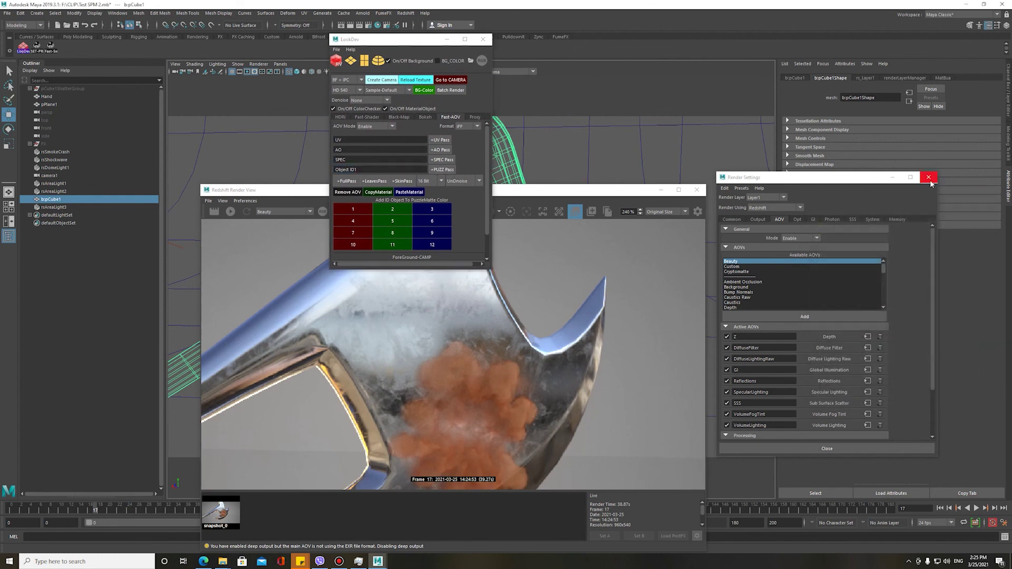
pyautogui.moveTo(837, 178); pyautogui.dragTo(640, 213)
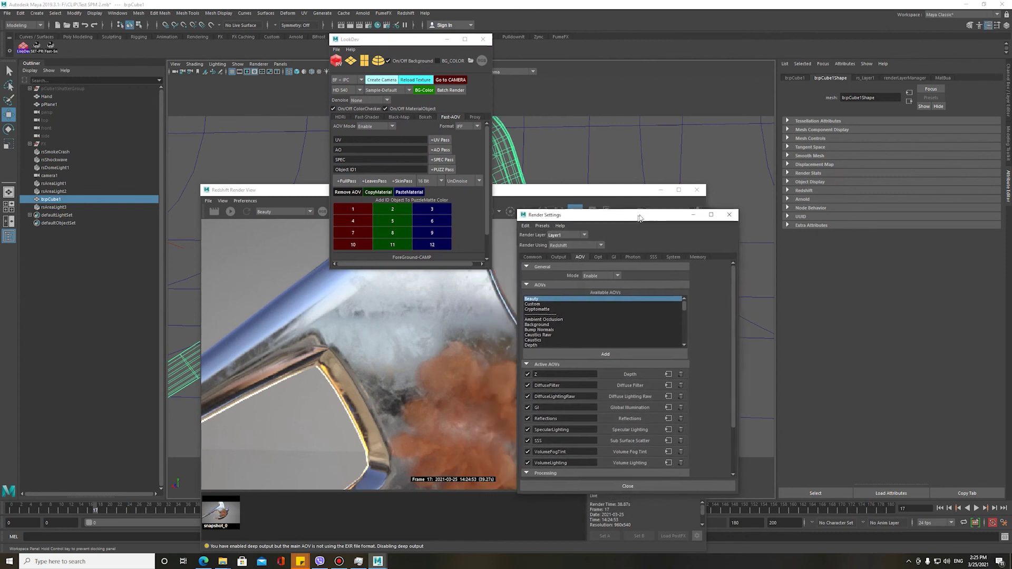
pyautogui.click(444, 171)
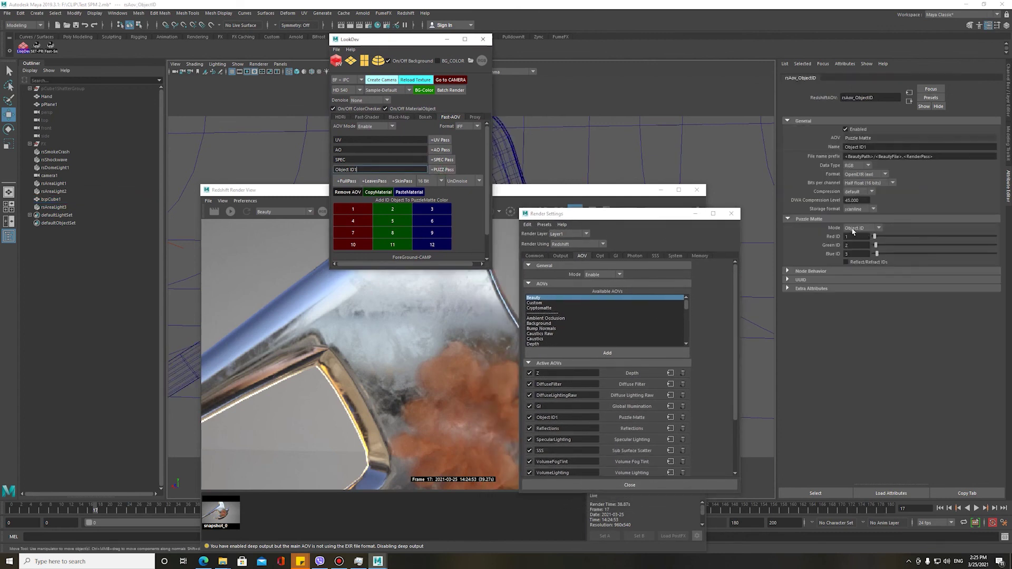
pyautogui.click(447, 39)
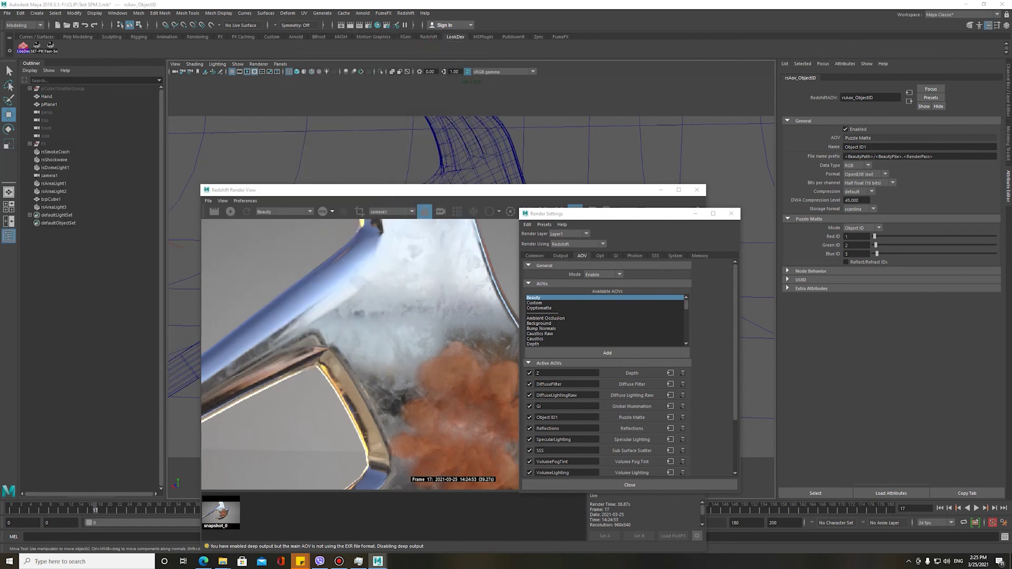
# - Set Puzzle Matte Mode to Material ID with red, green, blue IDs 1, 2, 3, and select bpCube1
pyautogui.click(849, 229)
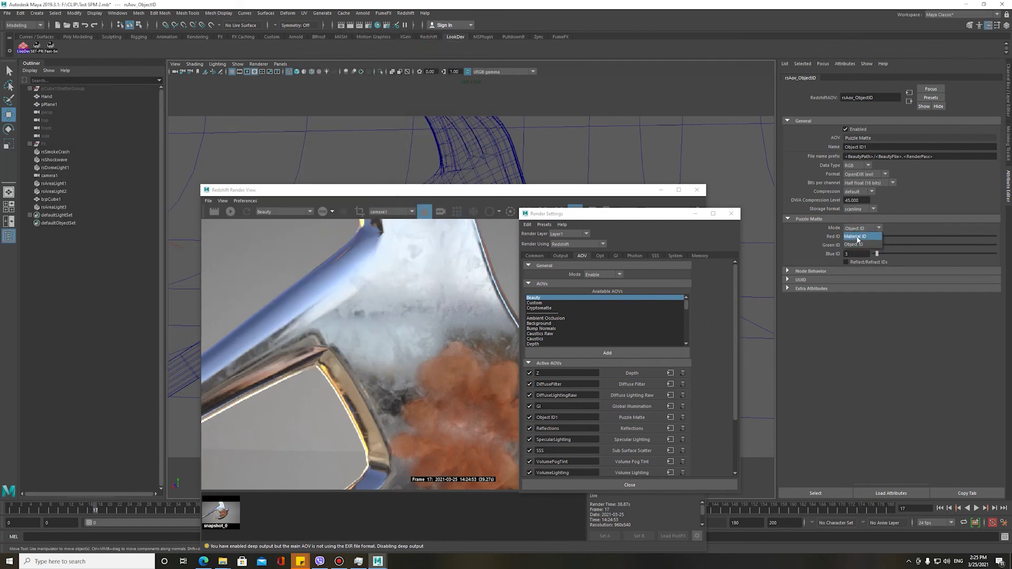
pyautogui.click(854, 236)
pyautogui.click(855, 248)
pyautogui.moveTo(500, 195); pyautogui.dragTo(507, 207)
pyautogui.click(475, 154)
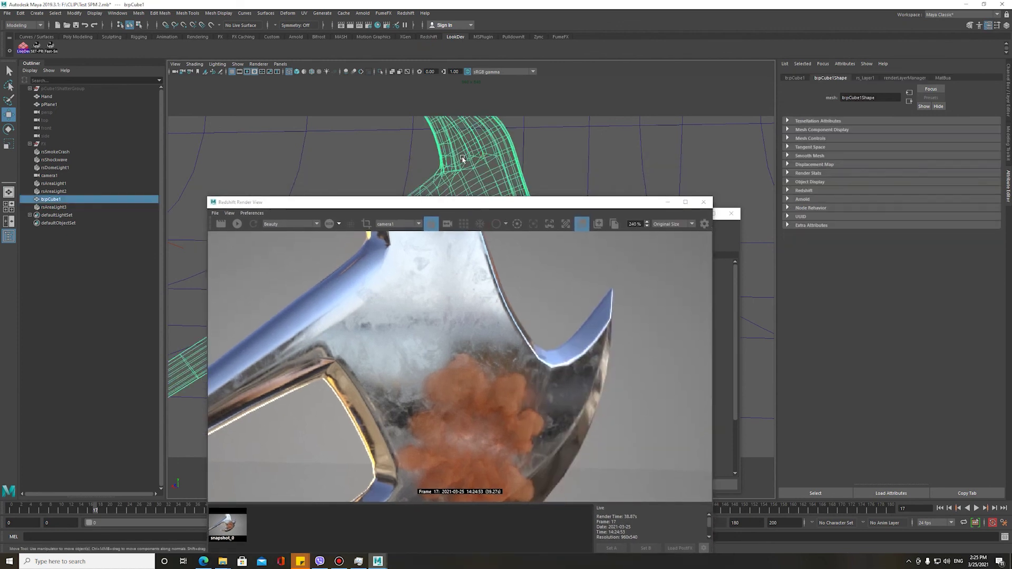
pyautogui.click(375, 27)
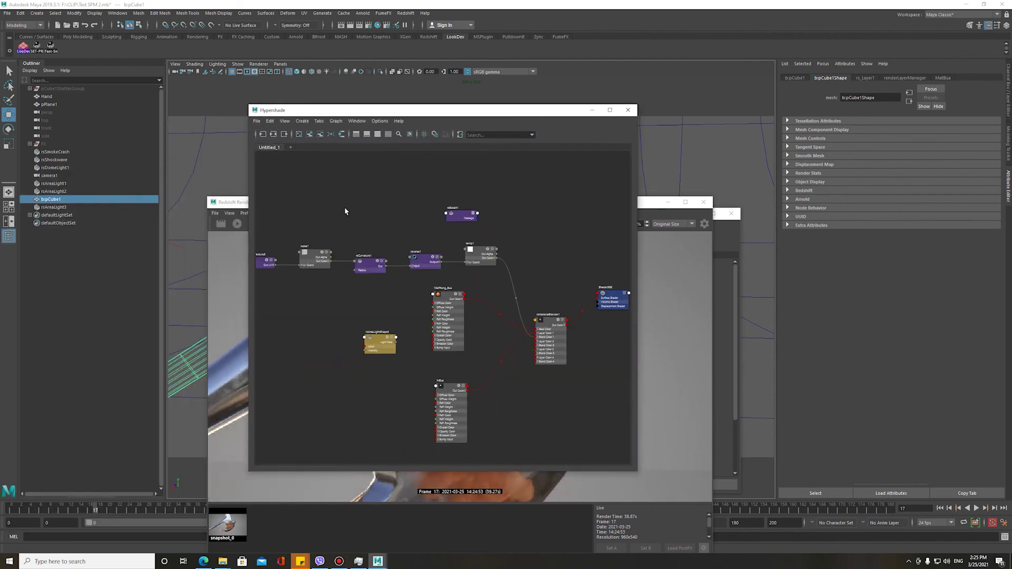
# - Graph MatBua's network, select ShaderSG1 and expand its Redshift material ID settings
pyautogui.click(272, 134)
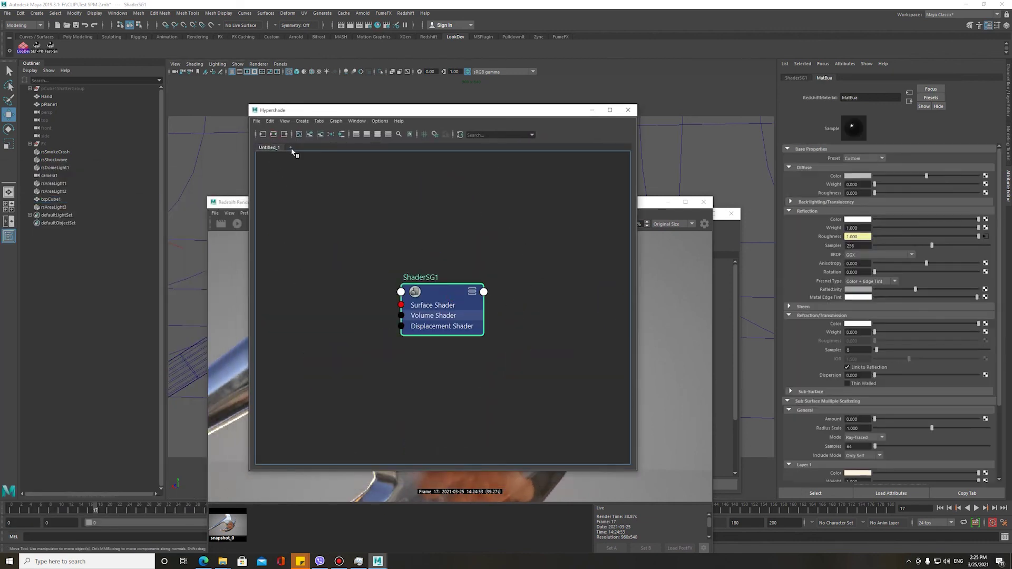
pyautogui.scroll(3, 470, 272)
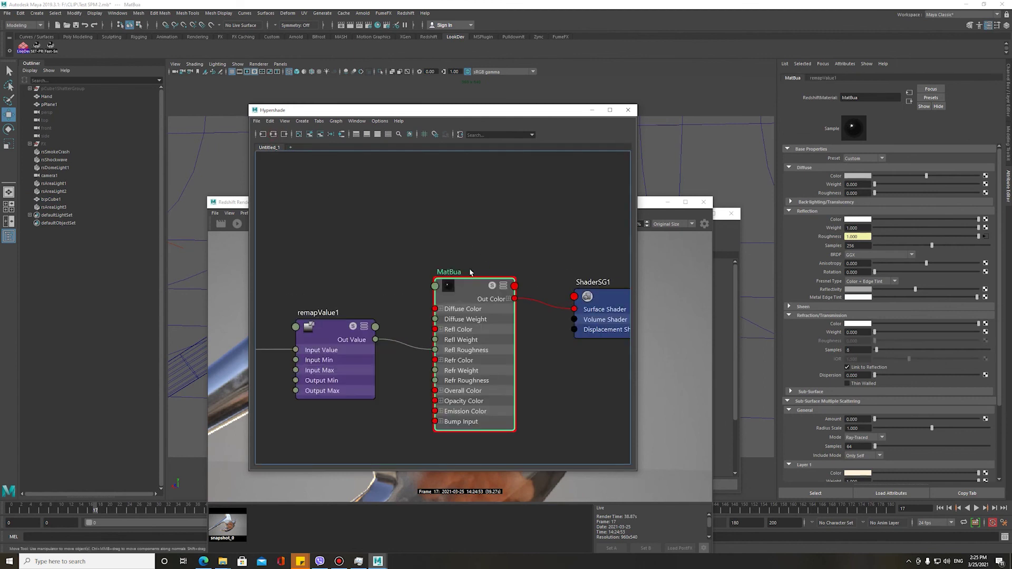
pyautogui.moveTo(569, 251); pyautogui.dragTo(416, 224, button='middle')
pyautogui.click(468, 280)
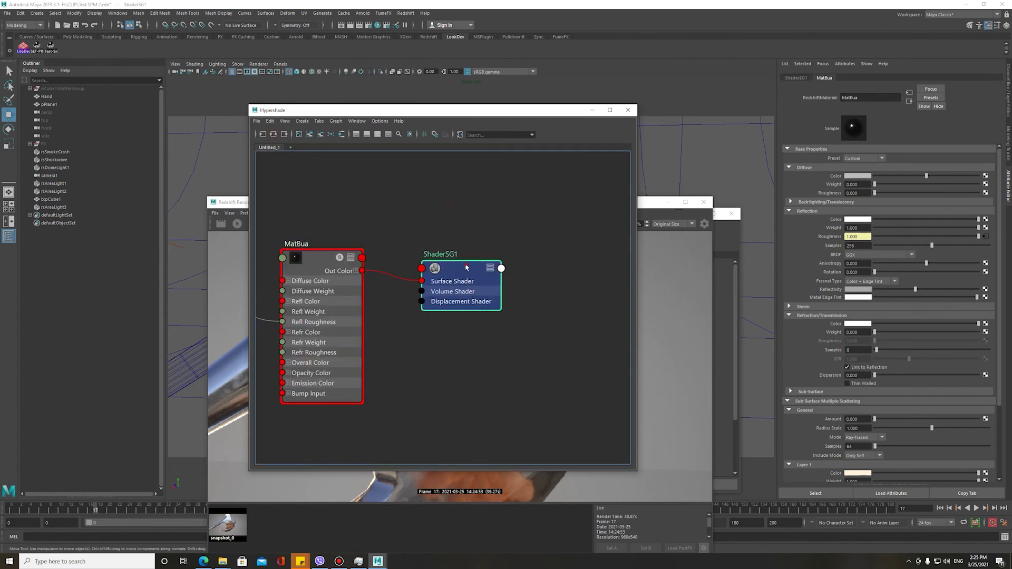
pyautogui.click(797, 78)
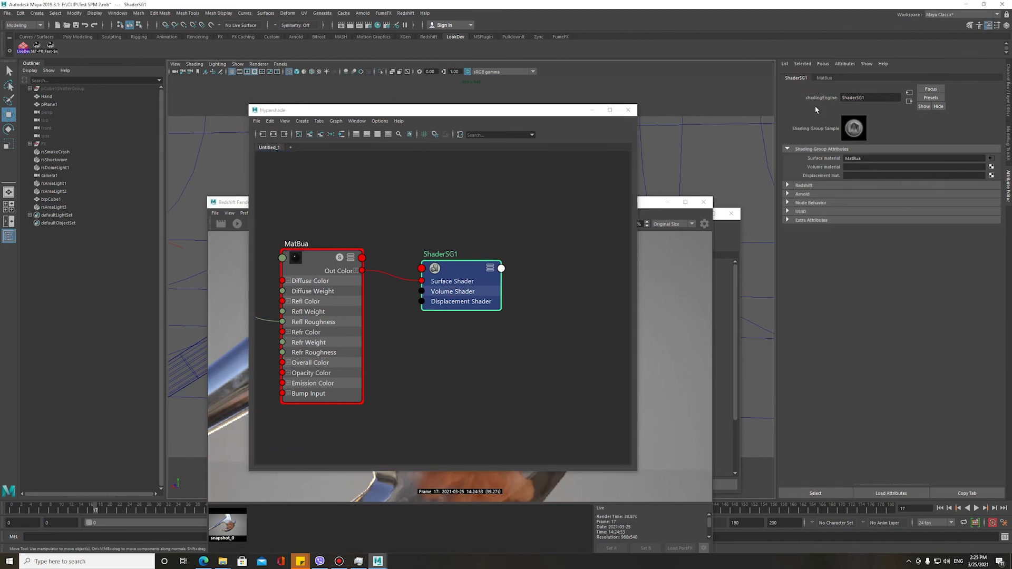
pyautogui.click(829, 187)
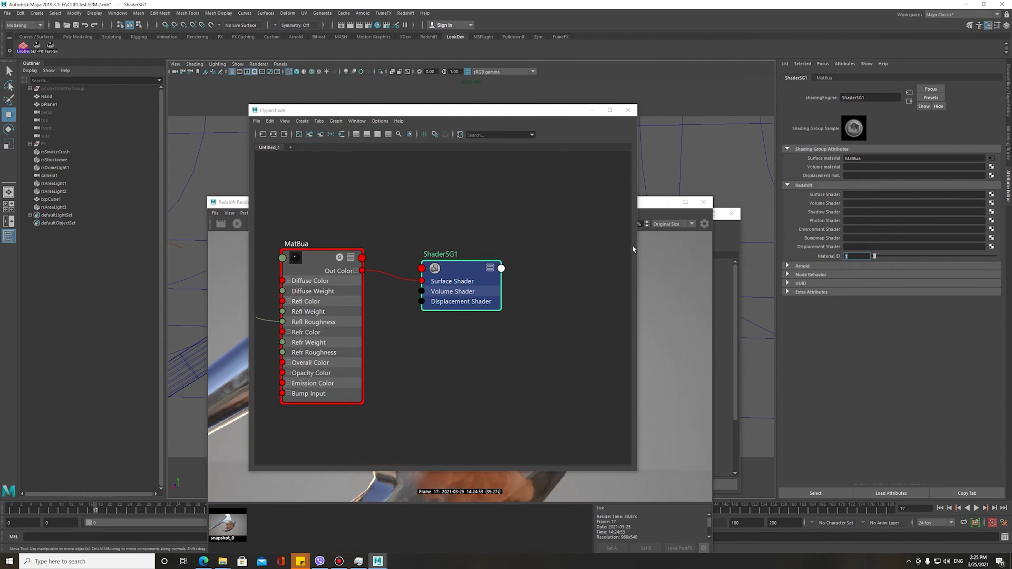
# - Bring Render Settings forward and scroll through the AOV tab's active AOVs
pyautogui.click(728, 234)
pyautogui.scroll(-2, 606, 400)
pyautogui.scroll(-1, 595, 404)
# - Check the Object ID1 puzzle matte's Red ID value, then rearrange the render view and node editor
pyautogui.click(564, 348)
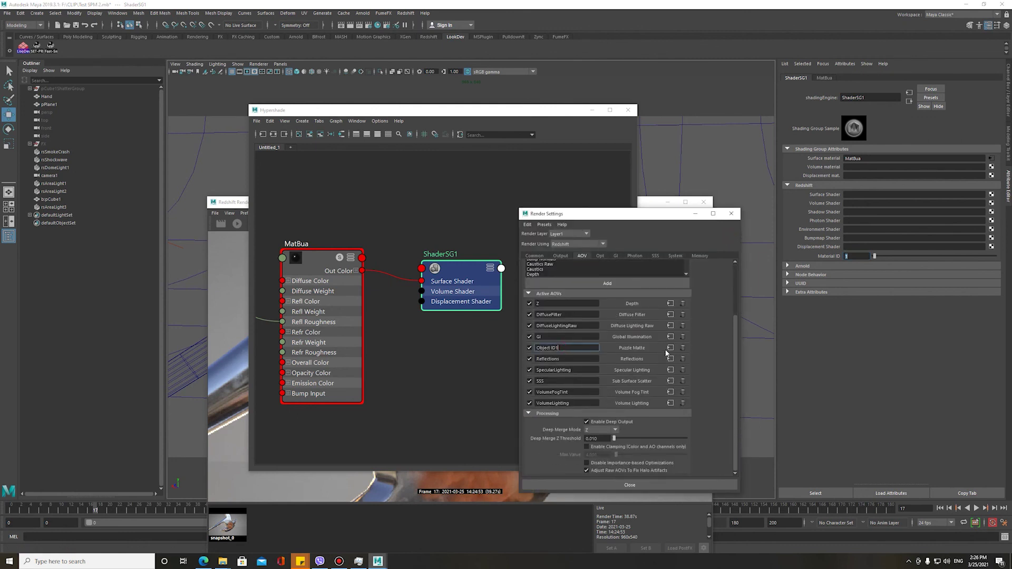
pyautogui.click(847, 236)
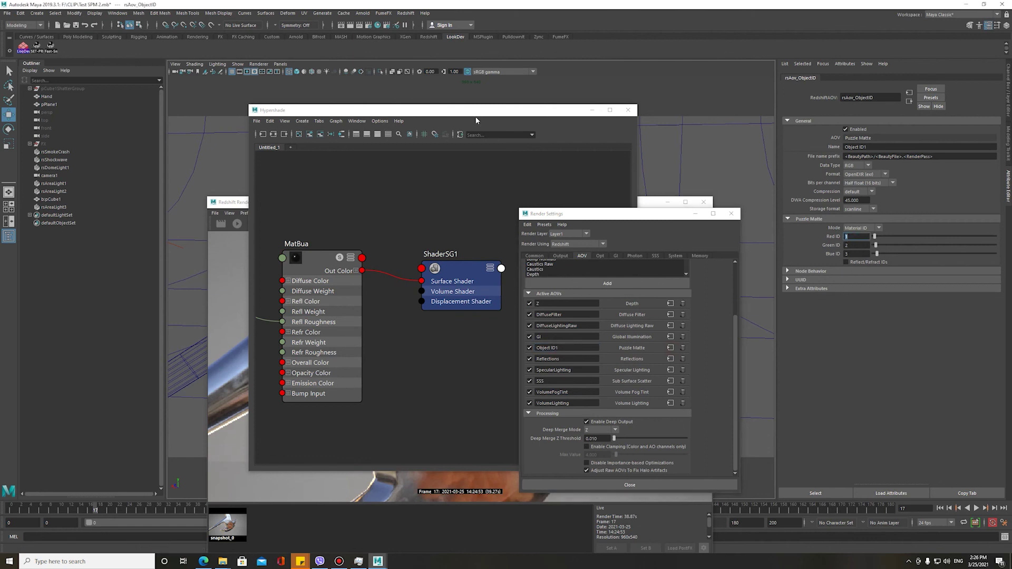
pyautogui.moveTo(477, 111); pyautogui.dragTo(620, 190)
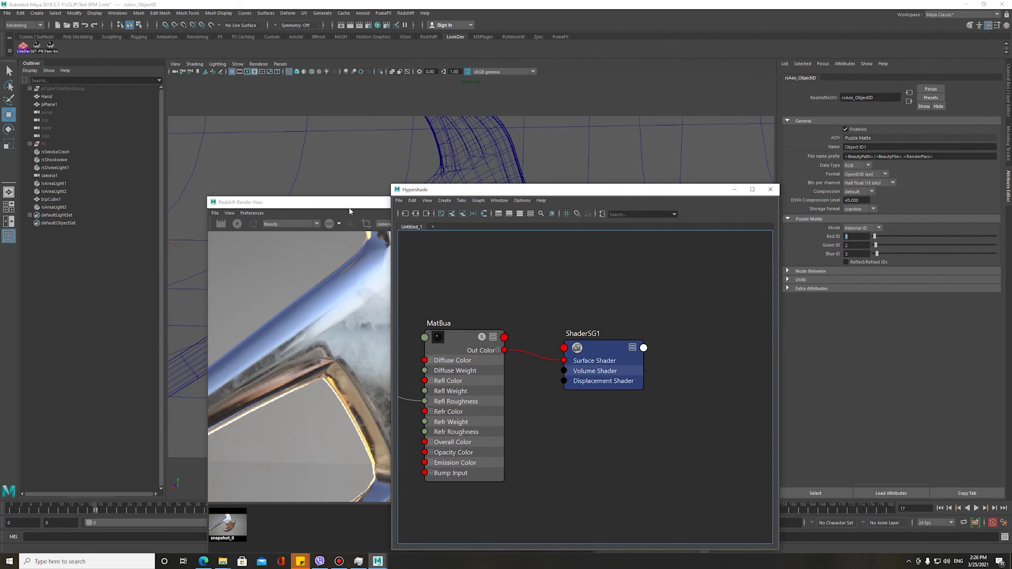
pyautogui.click(349, 209)
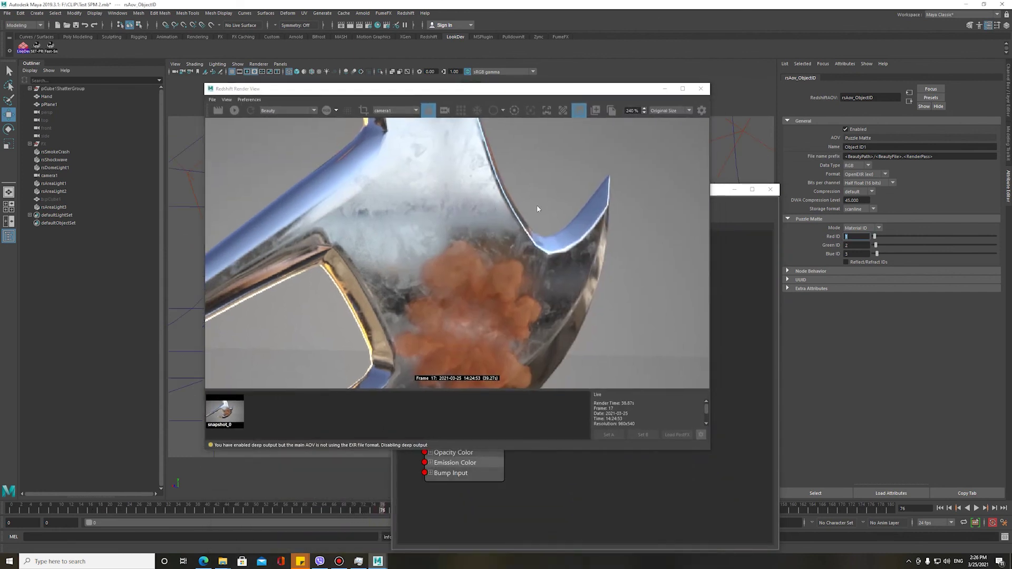
pyautogui.moveTo(561, 89); pyautogui.dragTo(214, 176)
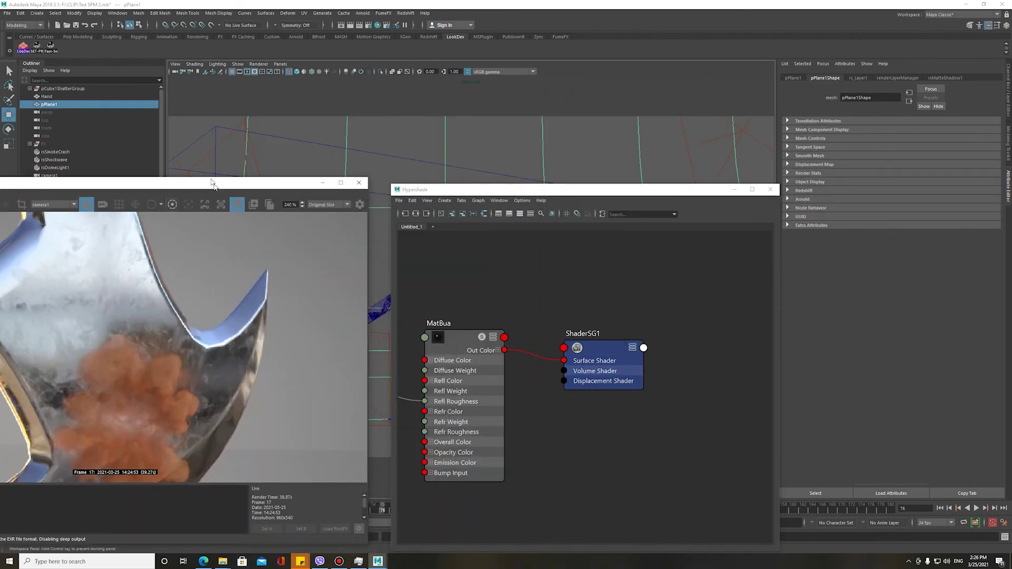
pyautogui.moveTo(495, 194); pyautogui.dragTo(605, 84)
# - Select an axe shard, graph its rsMaterialBlender1 network and inspect ShaderSG2's attributes
pyautogui.click(463, 272)
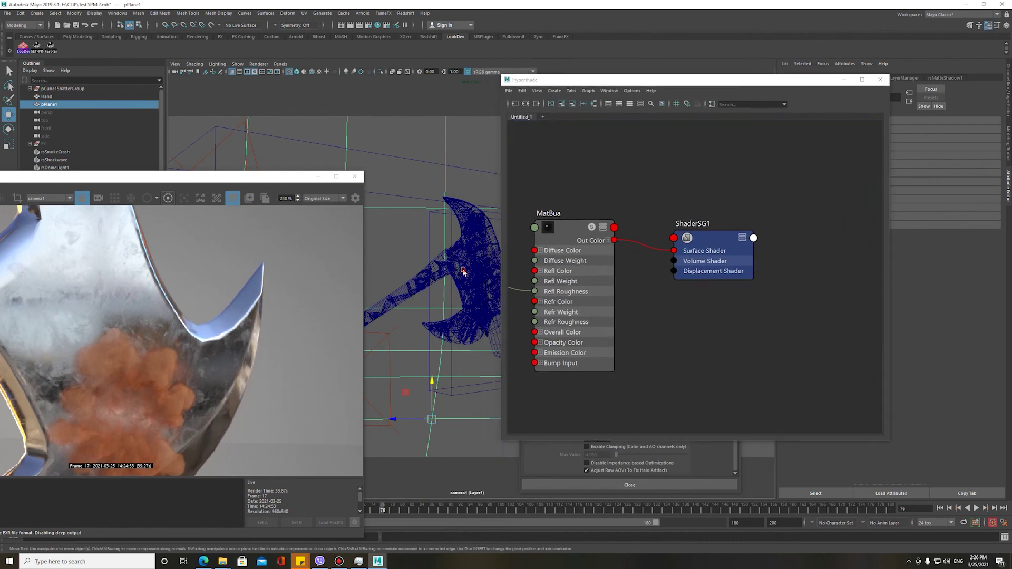
pyautogui.click(525, 104)
pyautogui.moveTo(583, 177); pyautogui.dragTo(739, 340)
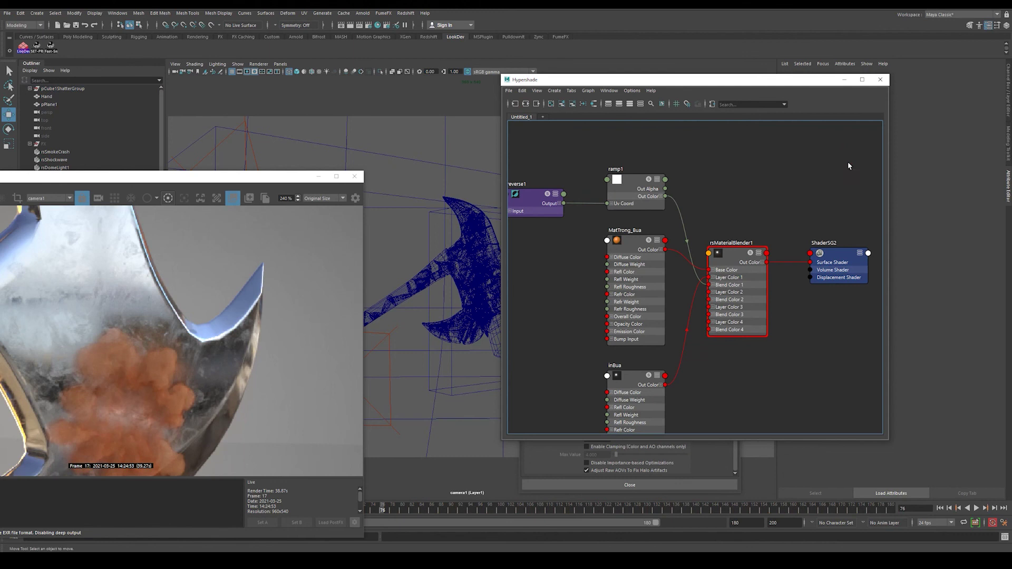
pyautogui.click(700, 255)
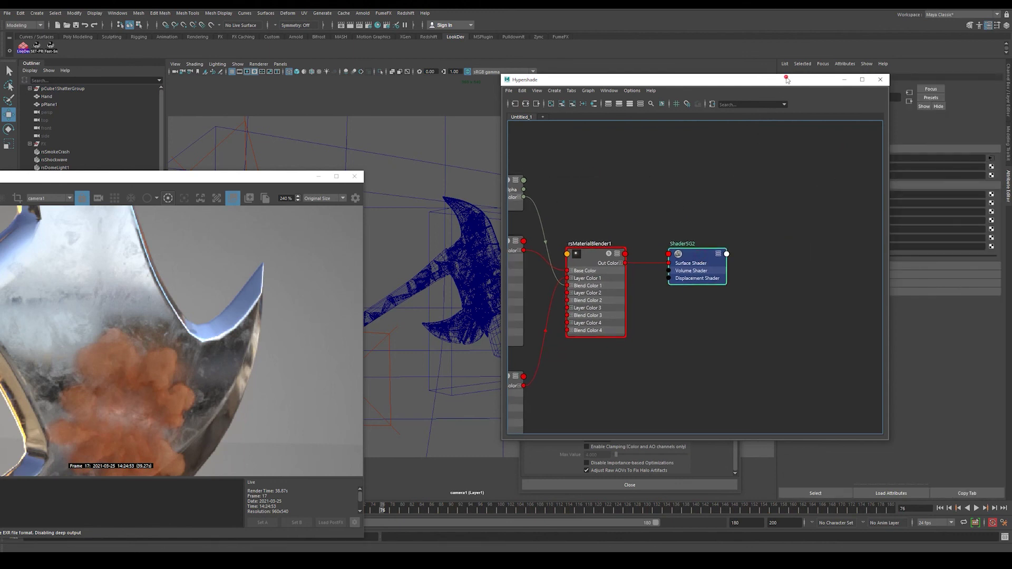
pyautogui.moveTo(759, 79); pyautogui.dragTo(539, 88)
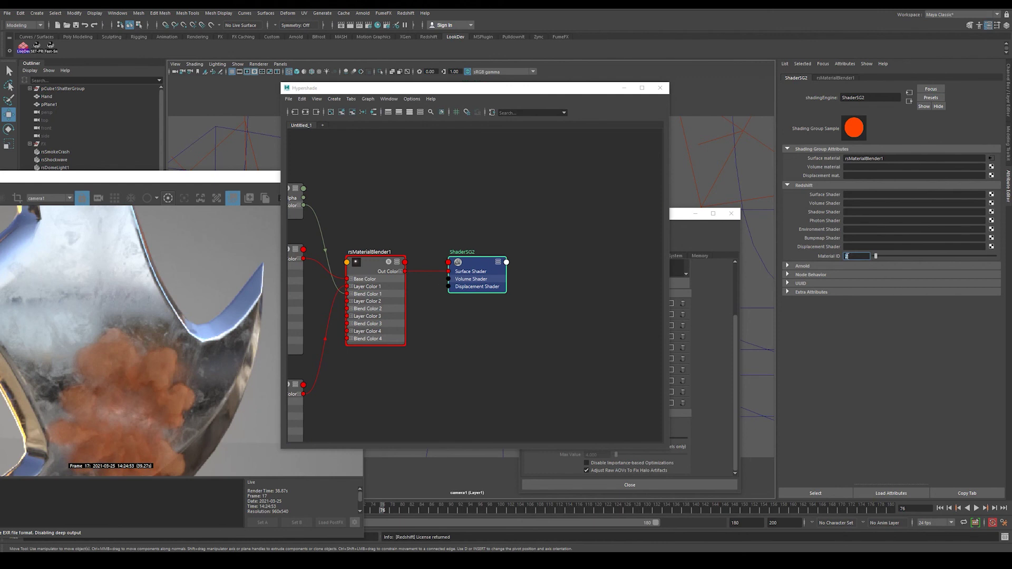
# - Compare against the Object ID1 puzzle matte settings, then close Render Settings
pyautogui.click(701, 240)
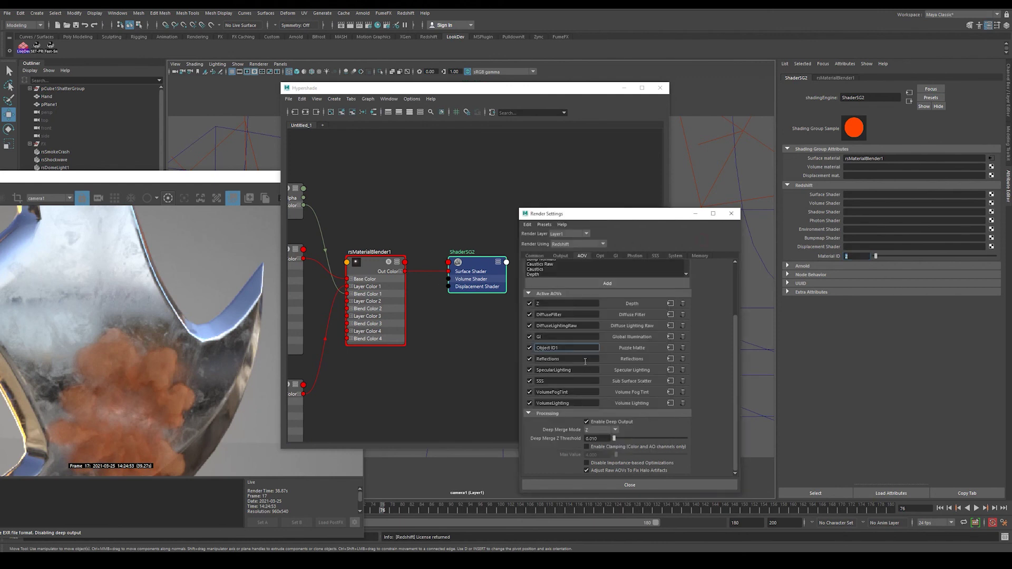
pyautogui.click(669, 349)
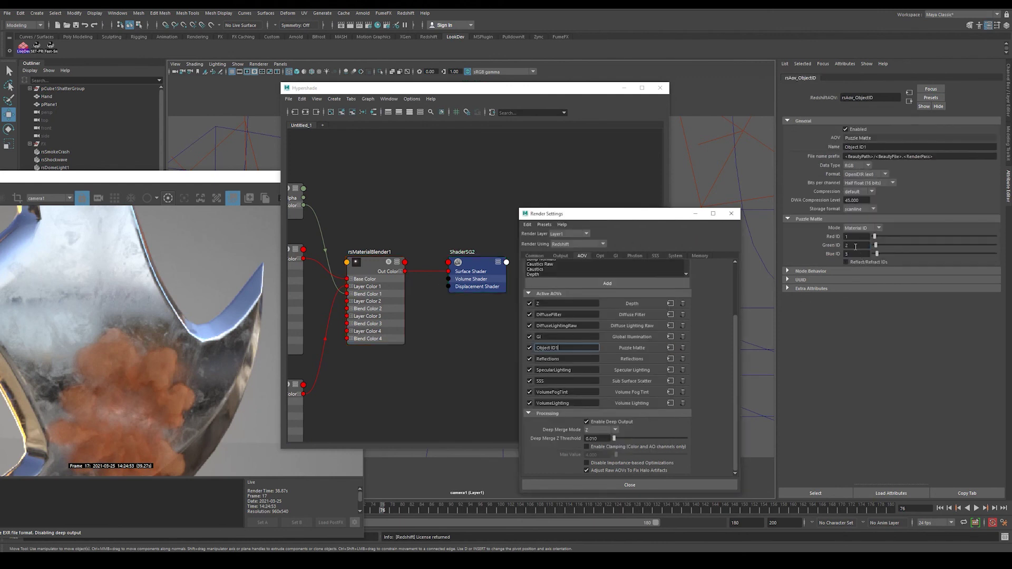
pyautogui.moveTo(583, 215)
pyautogui.mouseDown()
pyautogui.moveTo(703, 179)
pyautogui.moveTo(647, 171)
pyautogui.moveTo(629, 186)
pyautogui.mouseUp()
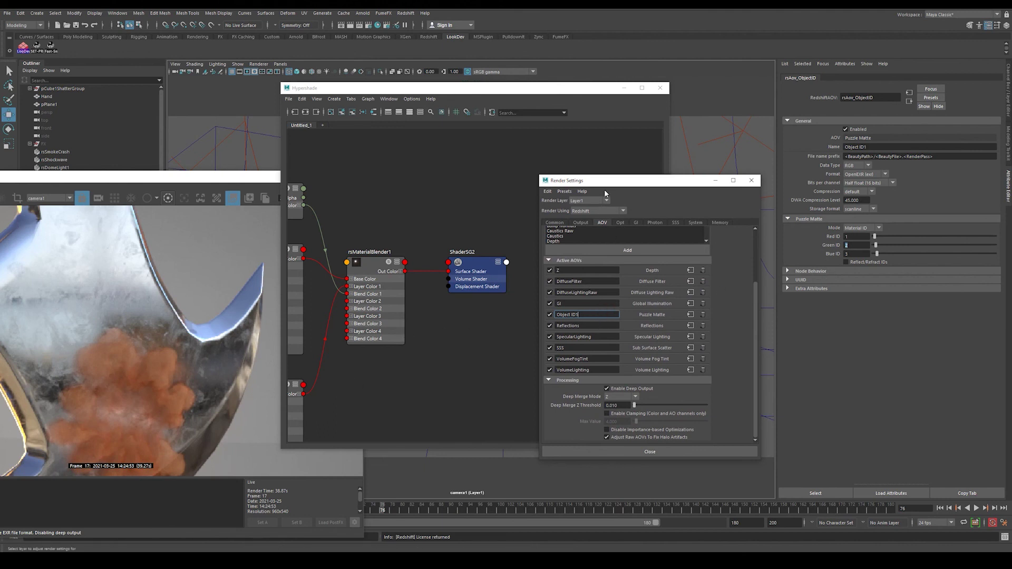
pyautogui.moveTo(606, 183); pyautogui.dragTo(761, 185)
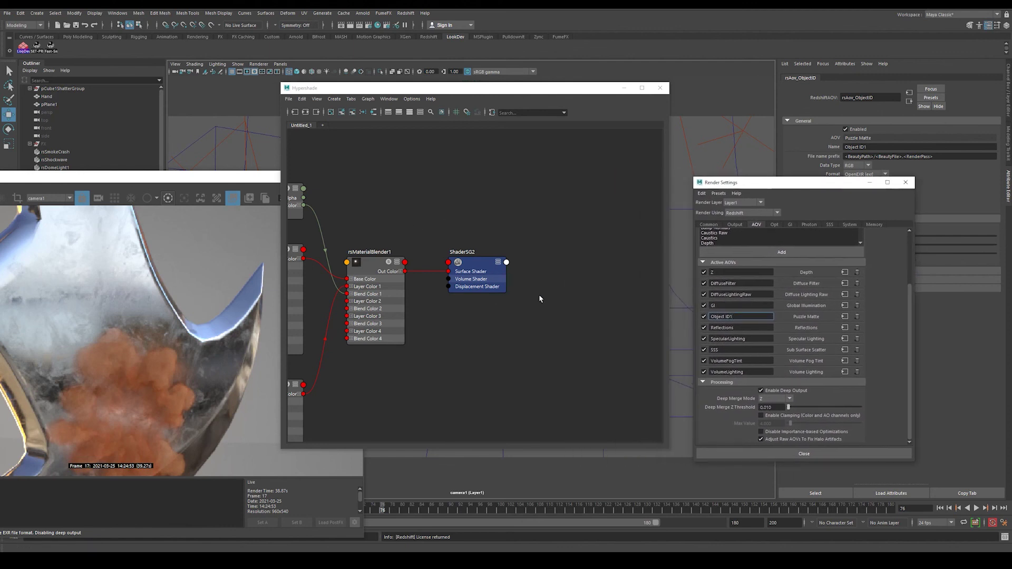
pyautogui.moveTo(109, 178); pyautogui.dragTo(402, 152)
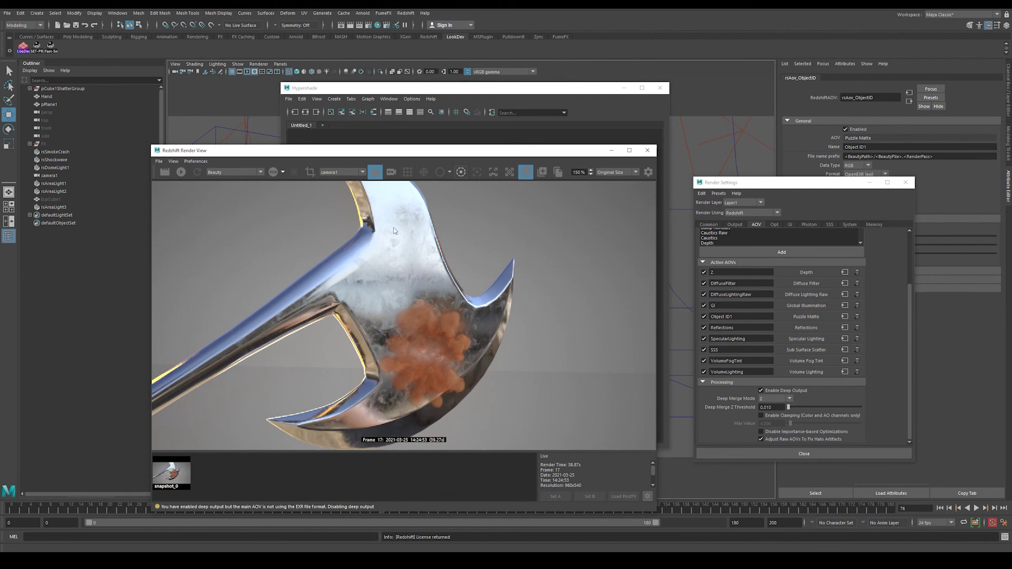
pyautogui.click(905, 182)
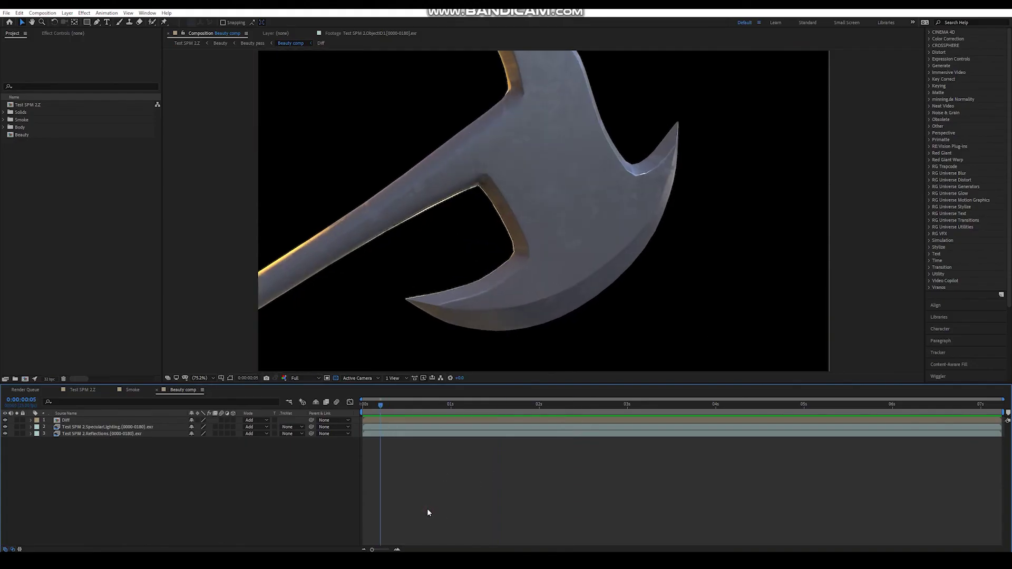
# - Scrub the Smoke and Beauty comps, showing the transparency grid behind the smoke
pyautogui.moveTo(452, 406); pyautogui.dragTo(541, 417)
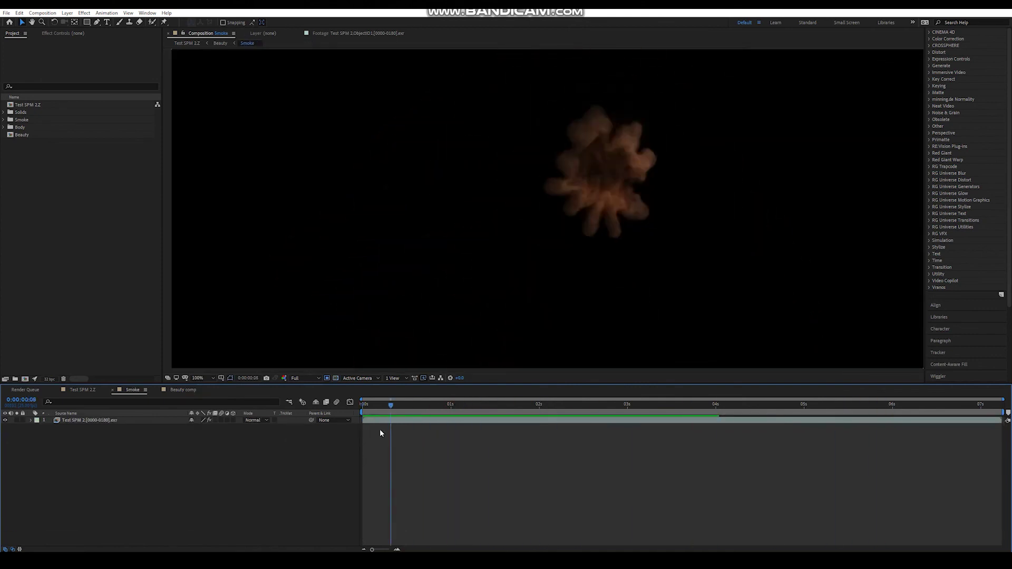
pyautogui.moveTo(477, 432)
pyautogui.mouseDown()
pyautogui.moveTo(884, 422)
pyautogui.moveTo(542, 407)
pyautogui.moveTo(585, 416)
pyautogui.mouseUp()
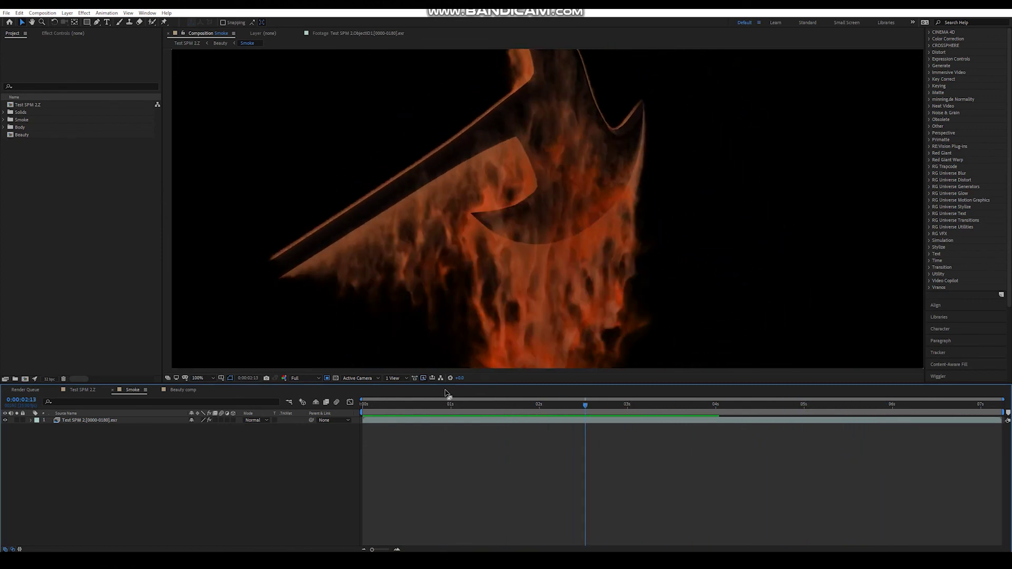
pyautogui.scroll(2, 557, 176)
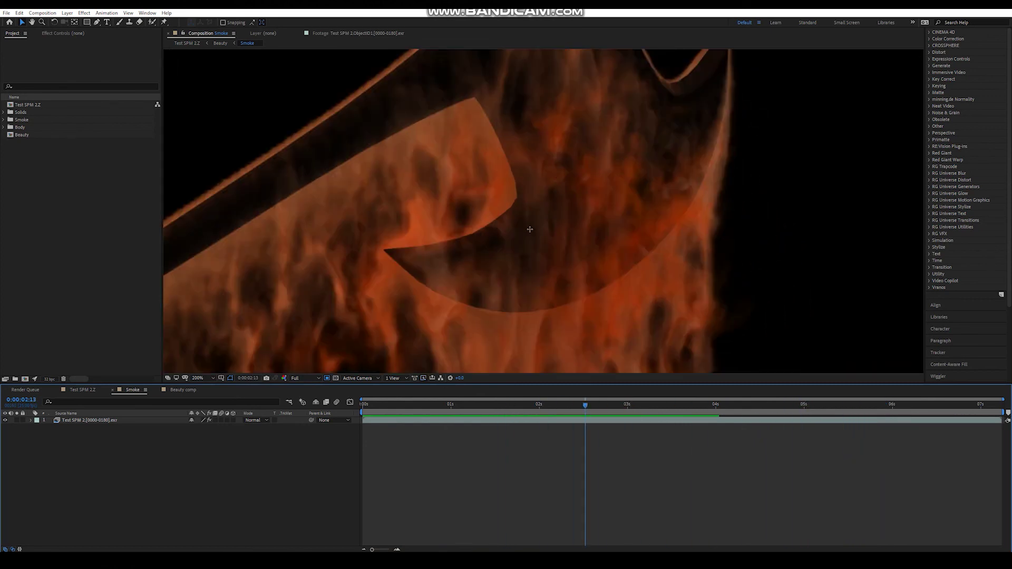
pyautogui.click(336, 377)
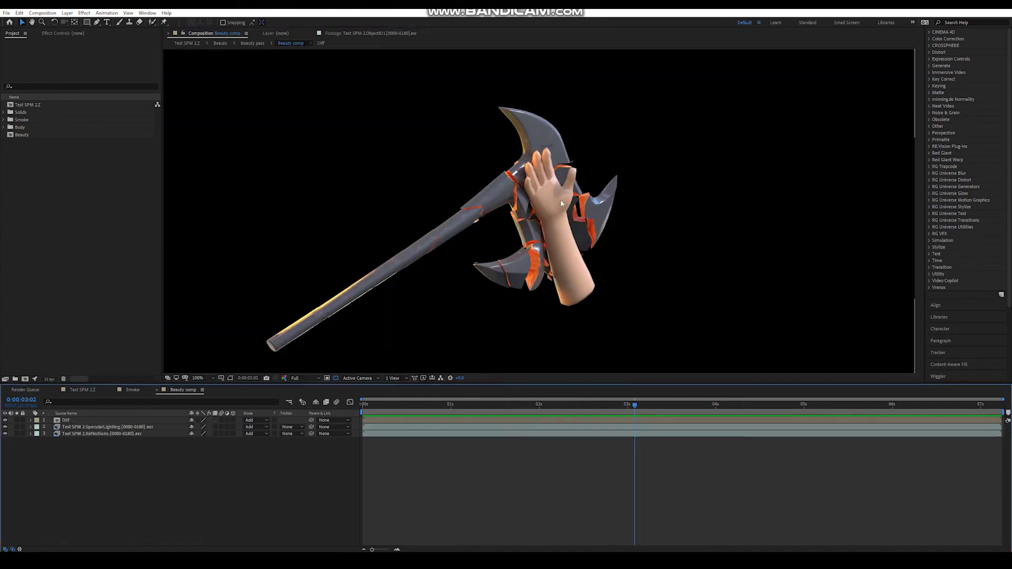
pyautogui.scroll(2, 561, 200)
pyautogui.press(',')
pyautogui.moveTo(708, 399)
pyautogui.mouseDown()
pyautogui.moveTo(693, 412)
pyautogui.moveTo(817, 422)
pyautogui.moveTo(397, 423)
pyautogui.mouseUp()
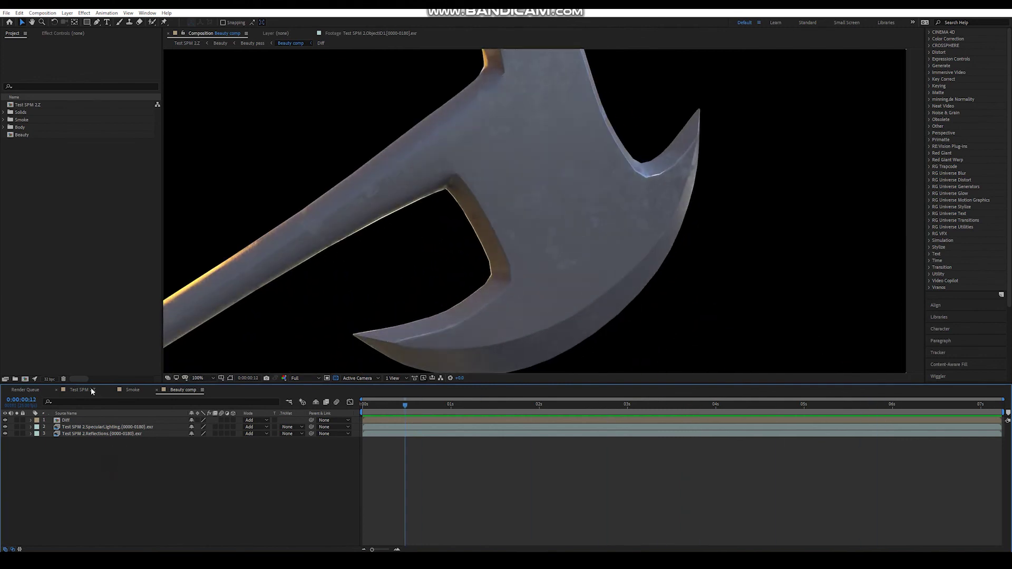
# - Preview the final composition from its start, then play the exported MOV
pyautogui.click(91, 390)
pyautogui.press('pageup')
pyautogui.press('pageup')
pyautogui.press('pageup')
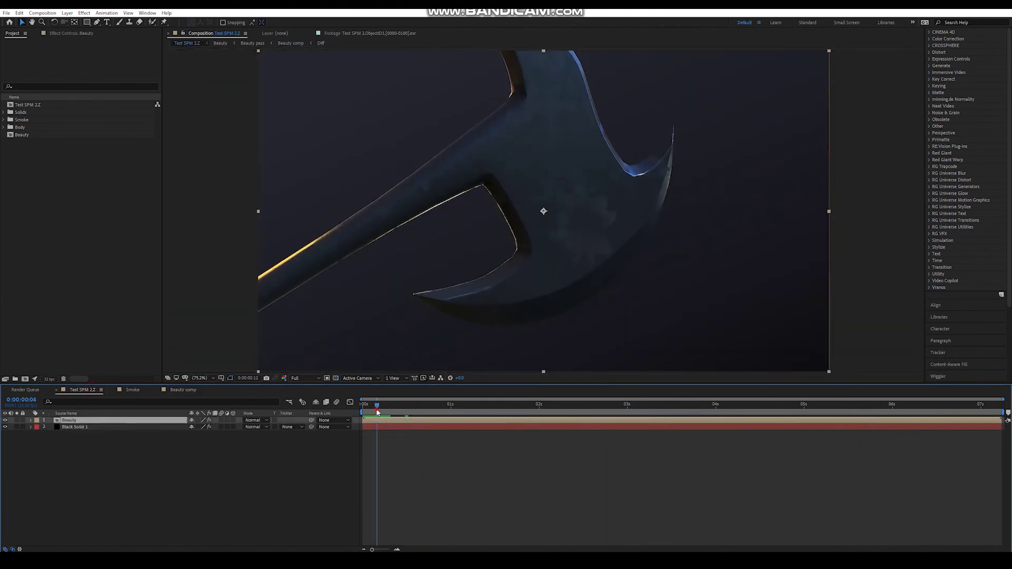
pyautogui.press('pageup')
pyautogui.press('pageup')
pyautogui.press('pageup')
pyautogui.press('space')
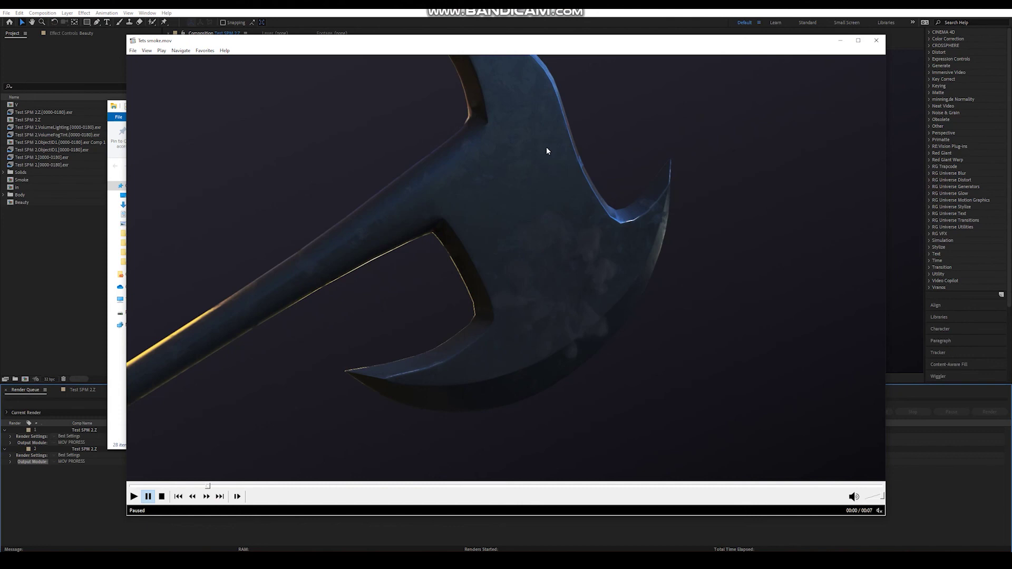
pyautogui.click(546, 148)
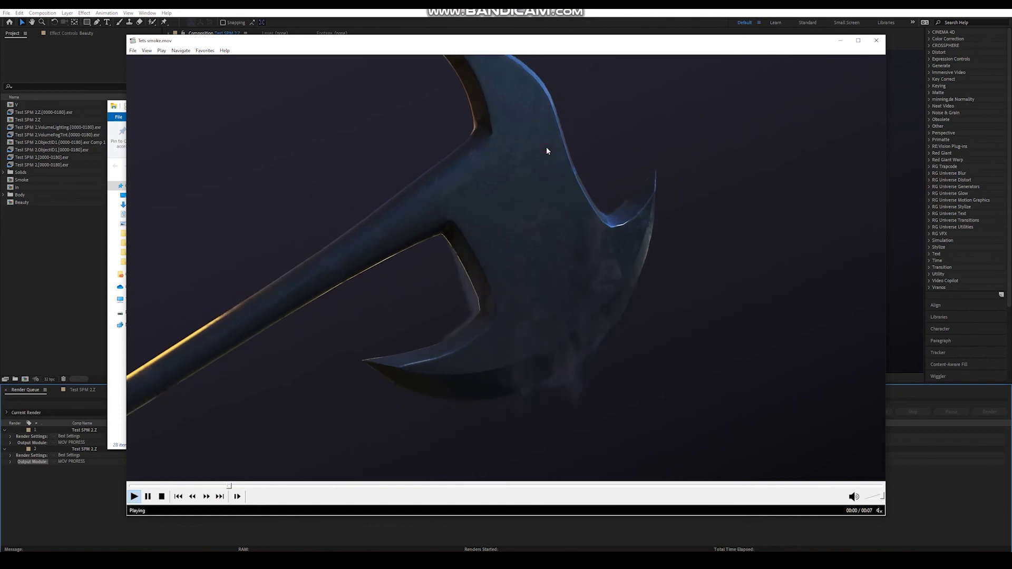